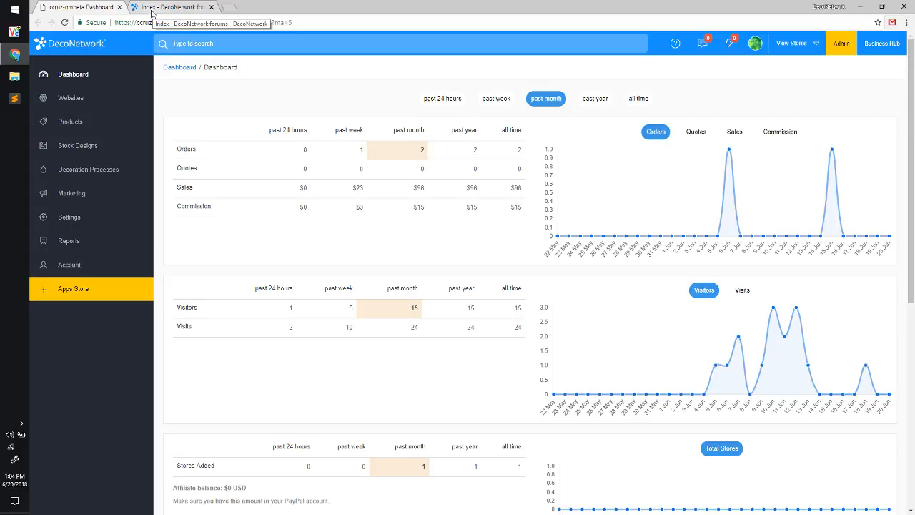
- Find and open the Countdown timer example topic in the forum's CSS, HTML and web design category
click(151, 13)
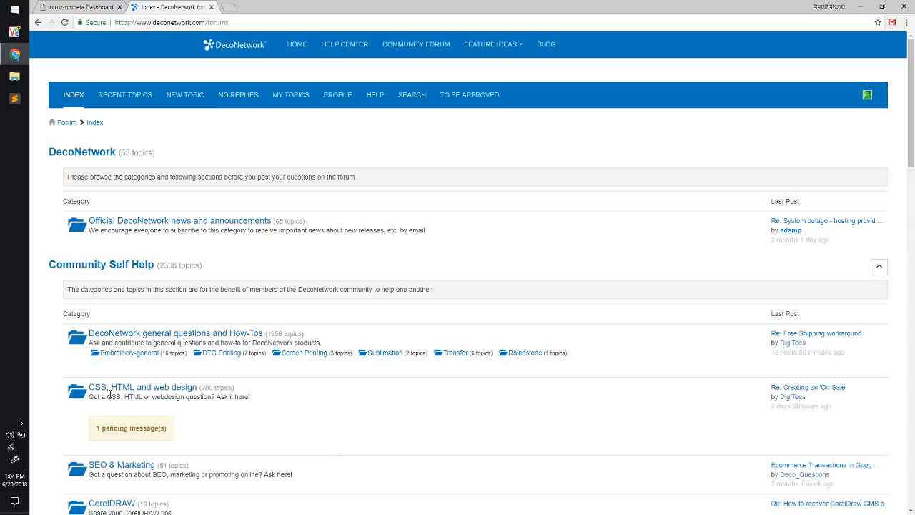
click(120, 389)
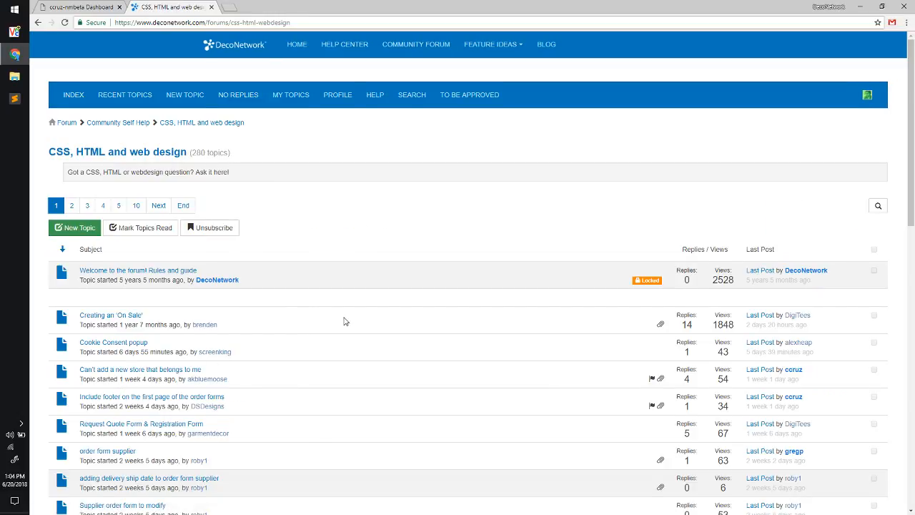
key(ctrl+f)
text(count)
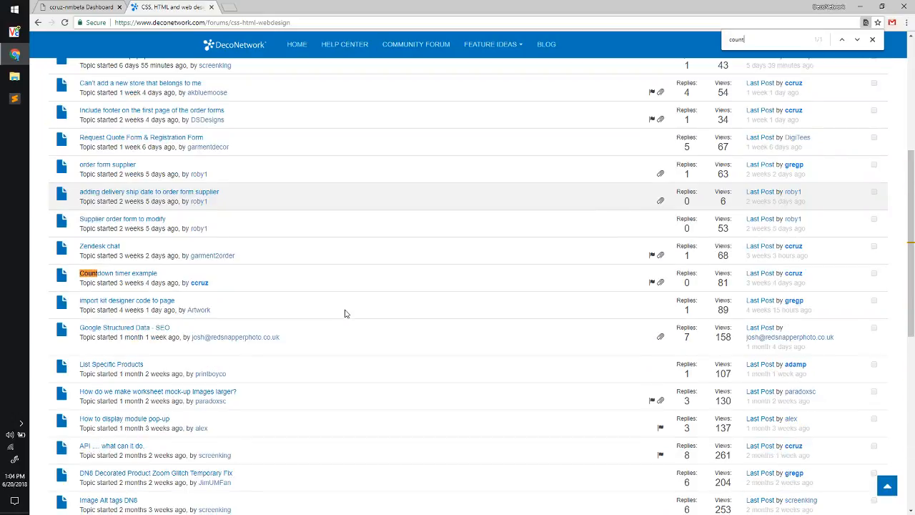
click(134, 279)
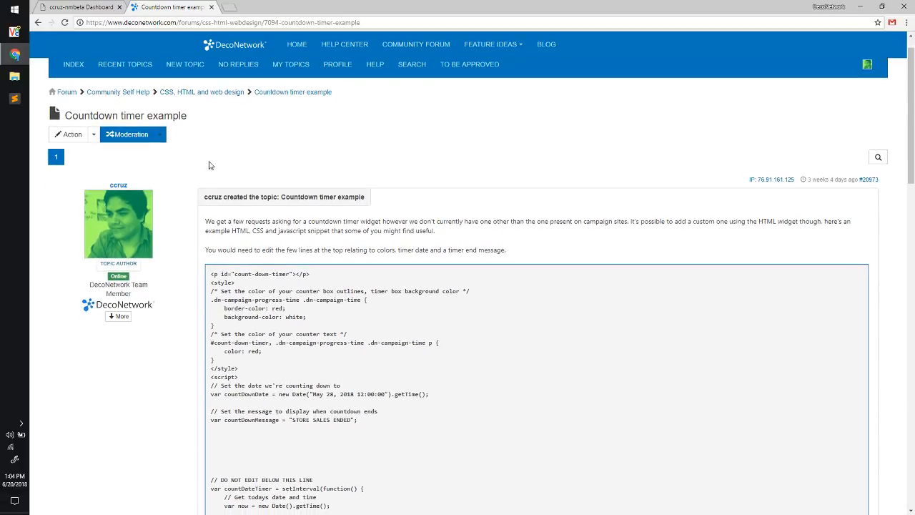
- Open the store website's page editor from the dashboard's website list
click(64, 4)
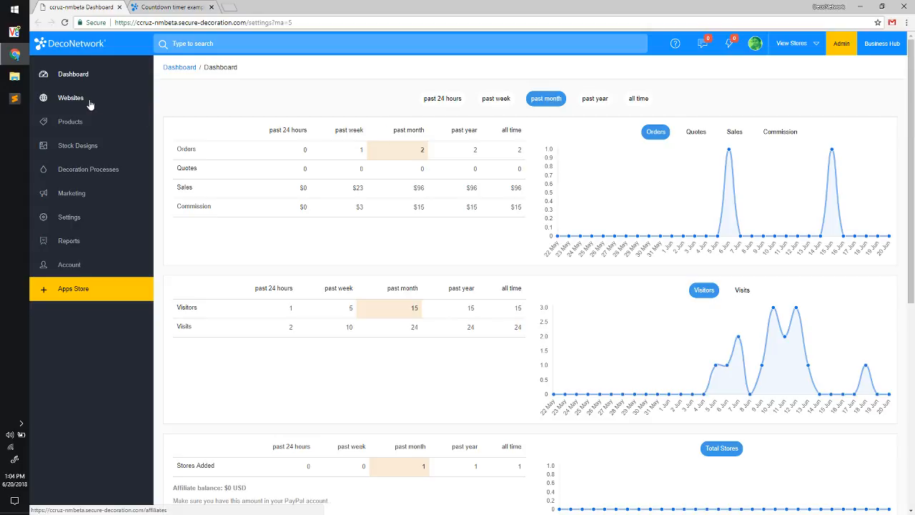
click(87, 103)
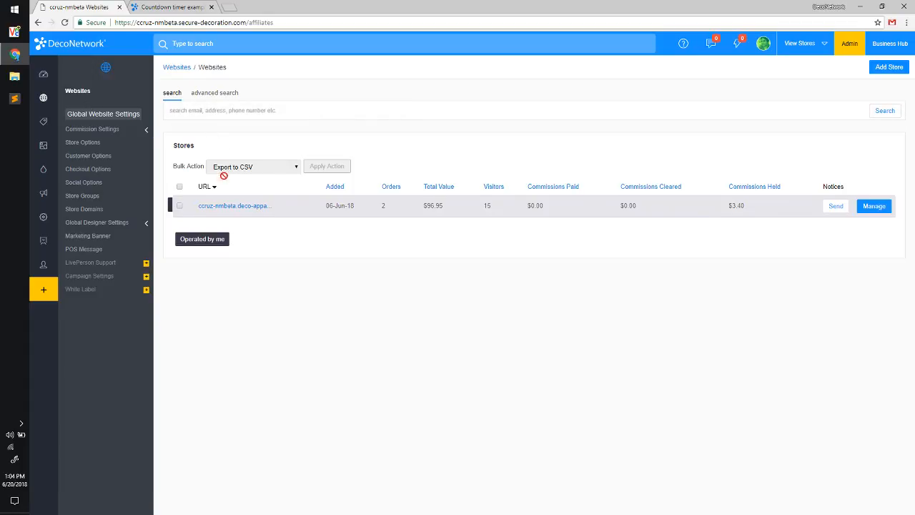
click(237, 212)
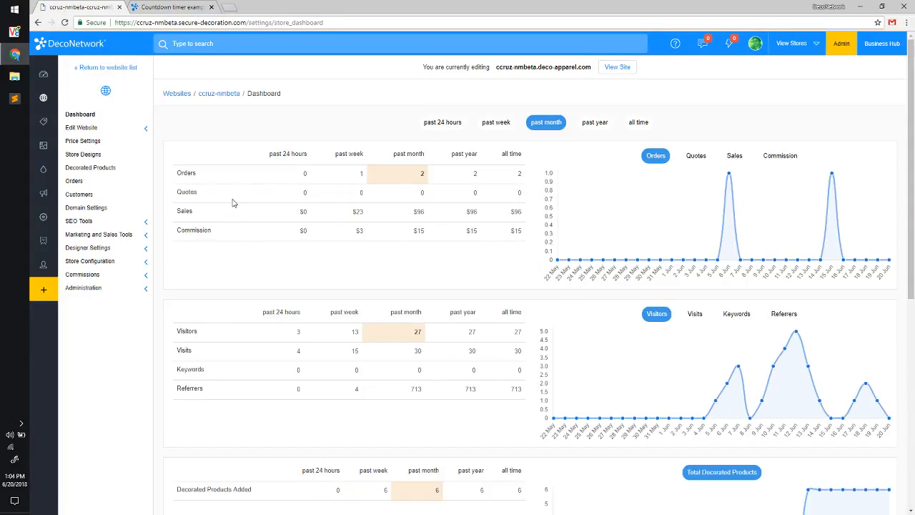
click(104, 131)
click(108, 144)
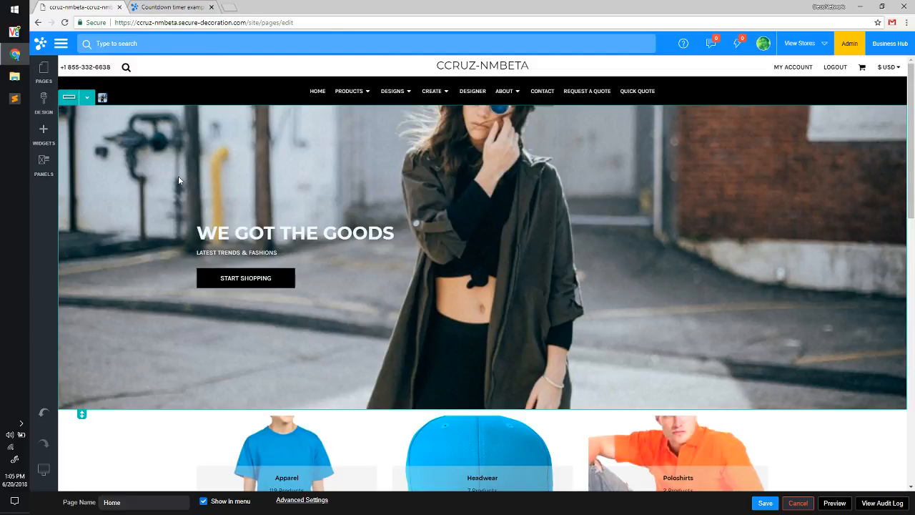
click(50, 134)
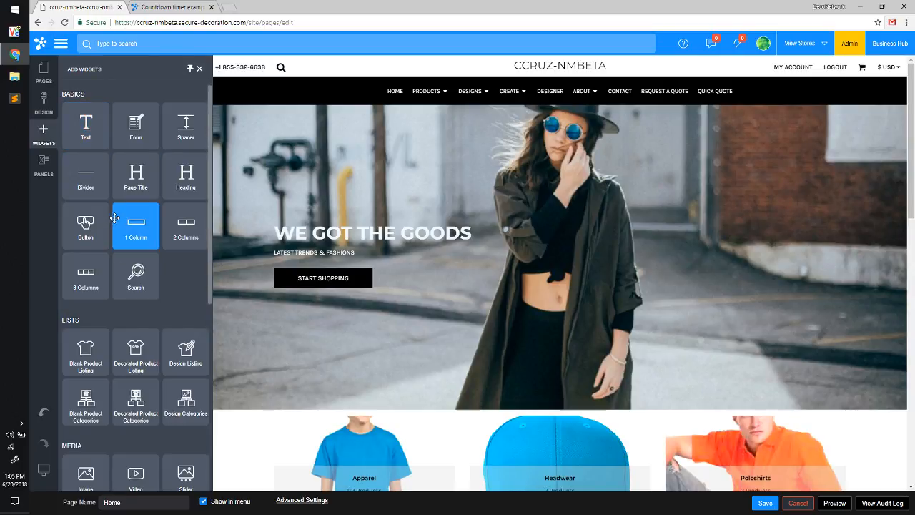
mouse_move(86, 125)
mouse_down()
mouse_move(126, 162)
mouse_move(218, 166)
mouse_move(136, 140)
mouse_move(175, 146)
mouse_up()
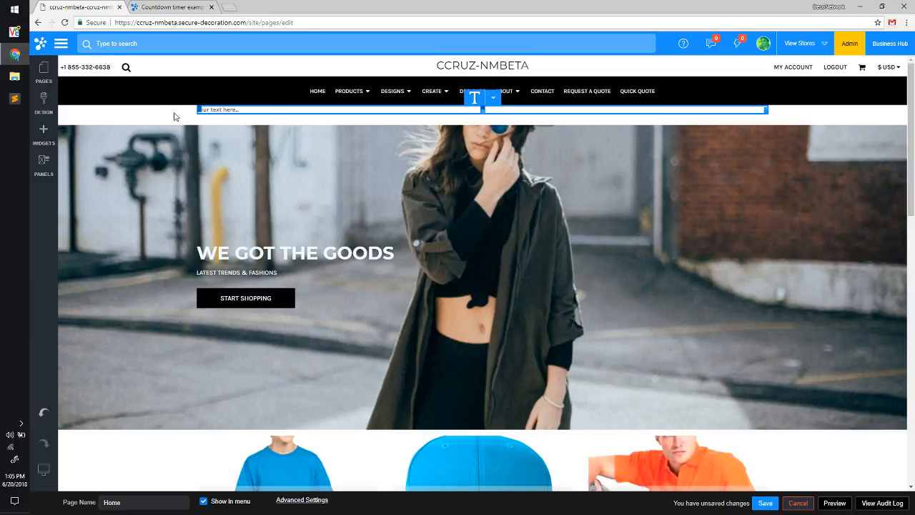
click(493, 97)
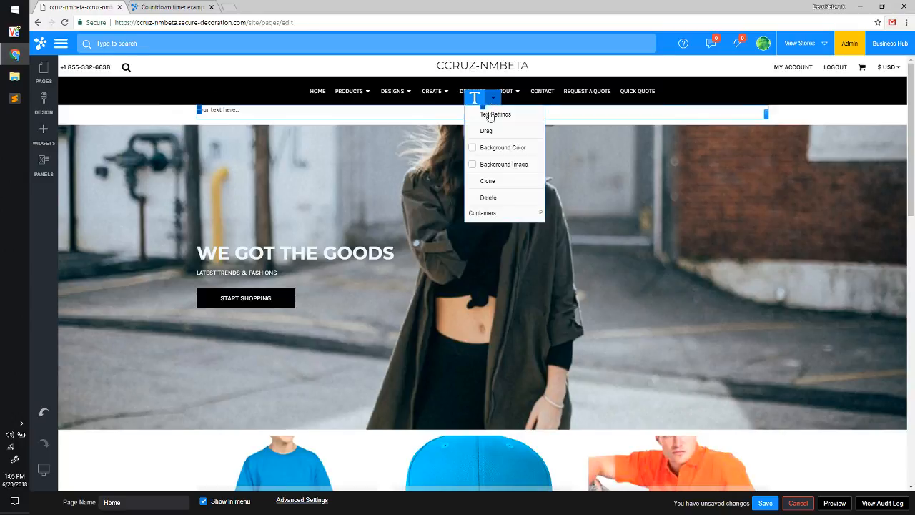
click(487, 197)
click(465, 294)
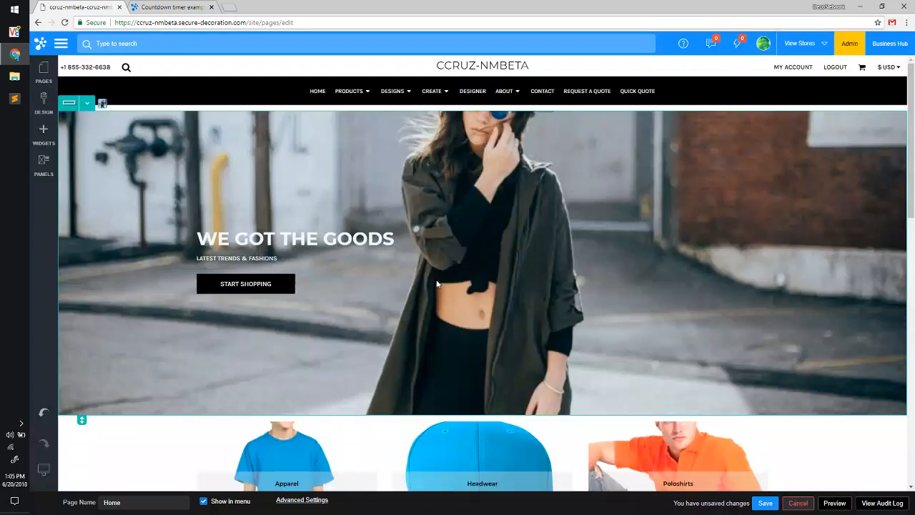
click(181, 6)
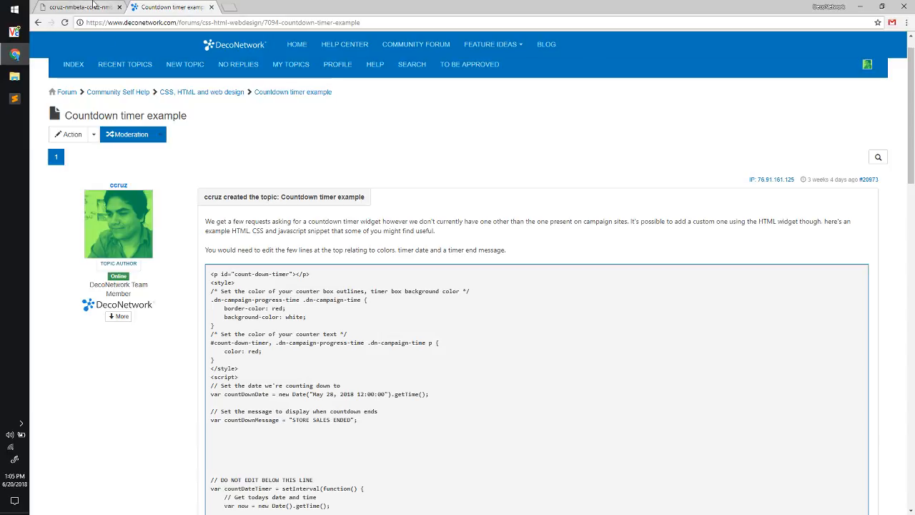
click(89, 7)
scroll(365, 238, down, 5)
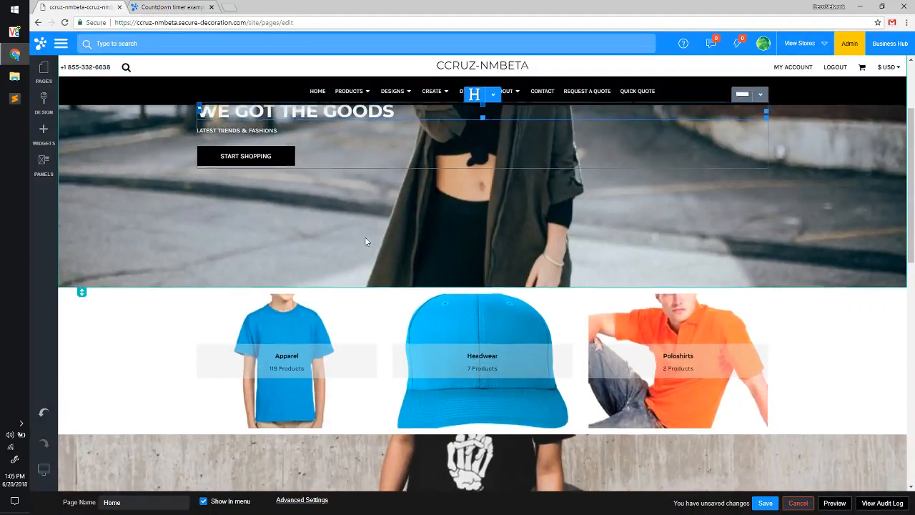
scroll(365, 241, down, 5)
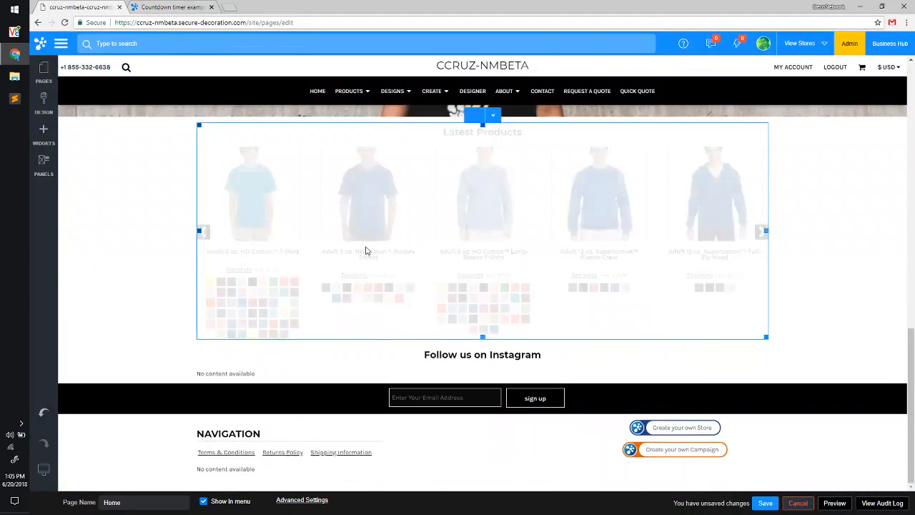
scroll(366, 247, up, 2)
scroll(366, 254, up, 8)
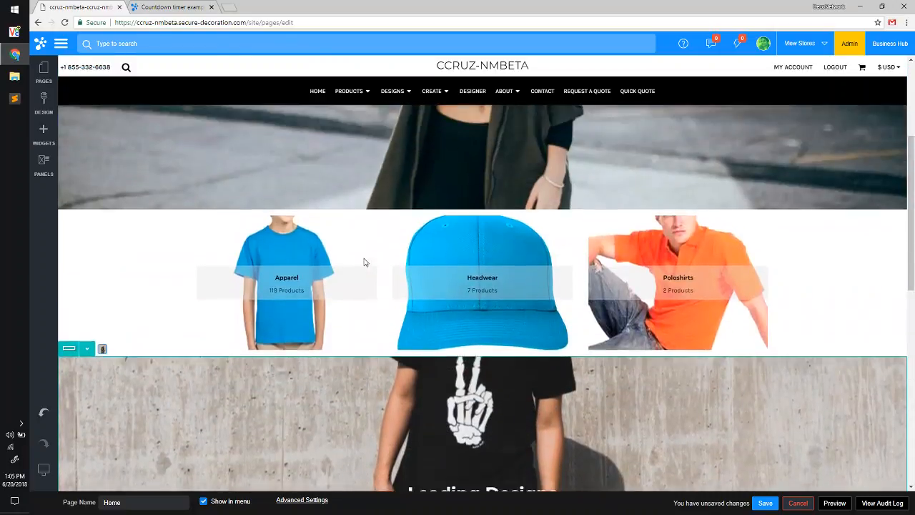
scroll(383, 249, up, 1)
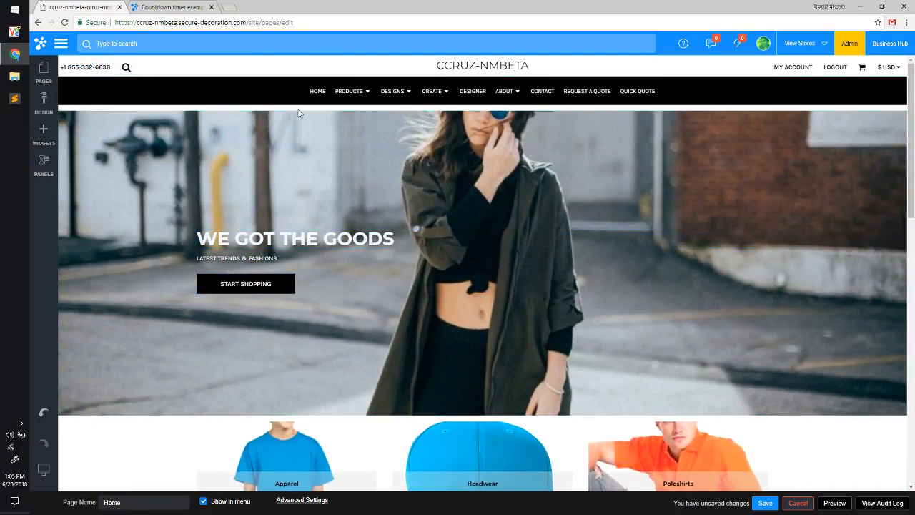
- Add a one-column row above the hero banner and drop an Html widget into it
click(53, 145)
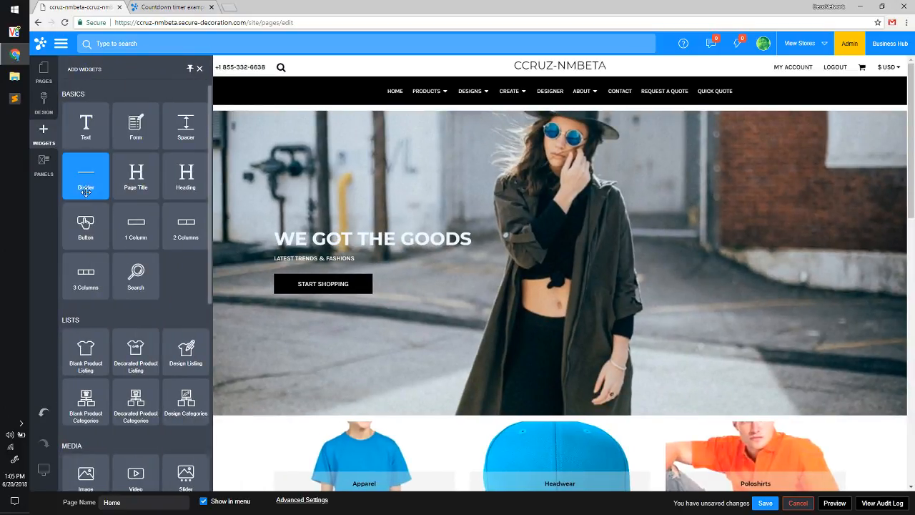
mouse_move(133, 224)
mouse_down()
mouse_move(321, 137)
mouse_move(338, 110)
mouse_up()
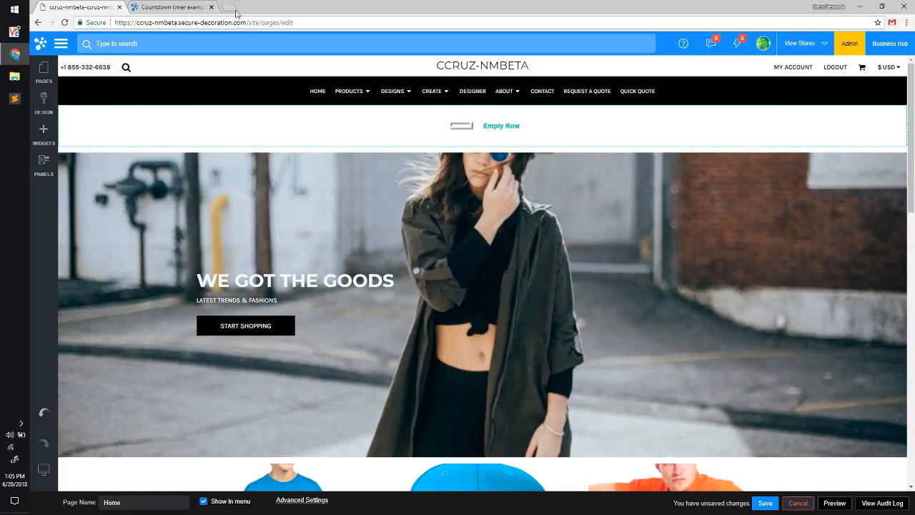
click(44, 134)
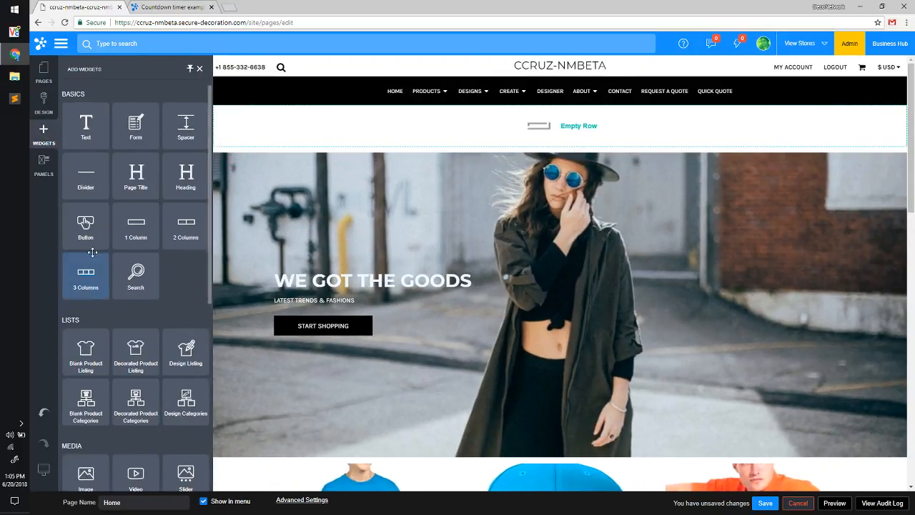
scroll(89, 257, down, 5)
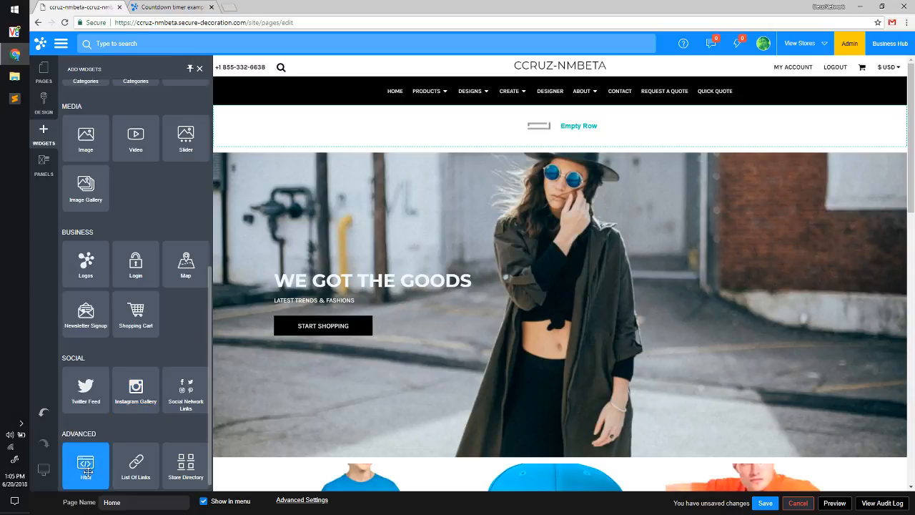
drag(86, 469, 470, 121)
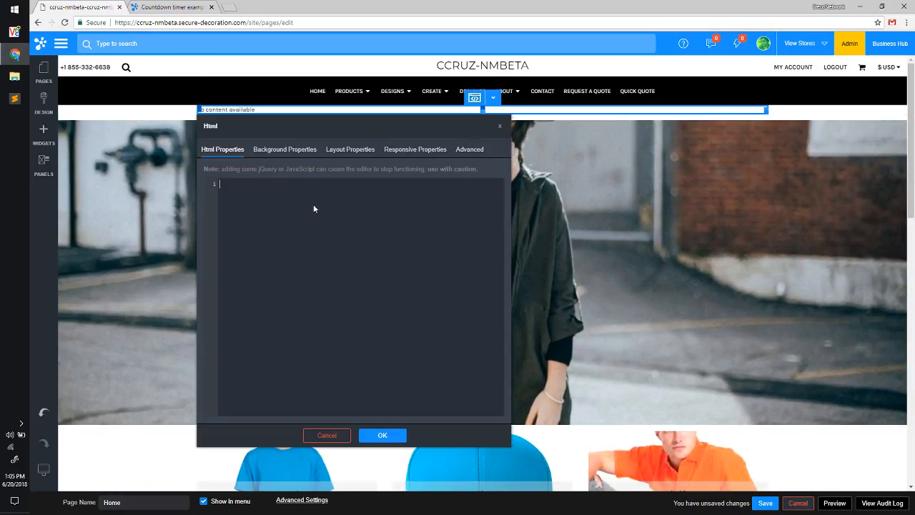
- Select and copy the full countdown timer code from the forum post
click(187, 7)
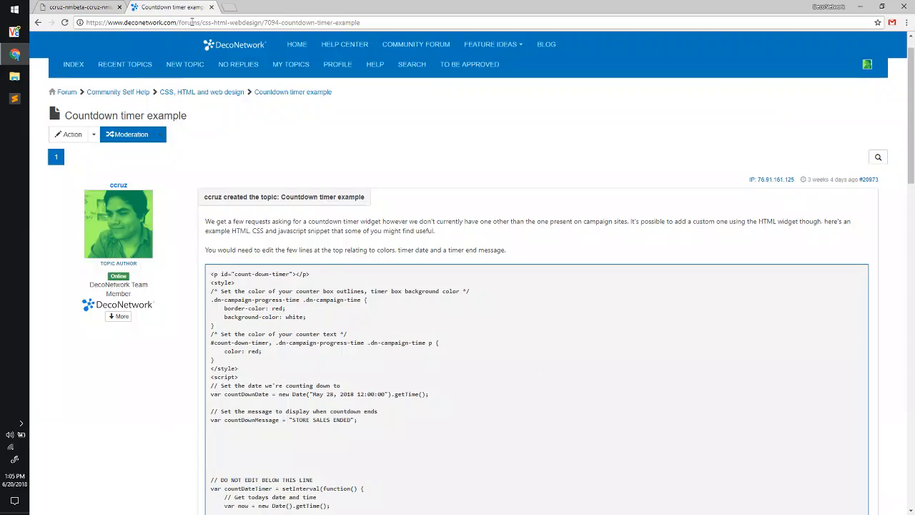
scroll(208, 197, down, 1)
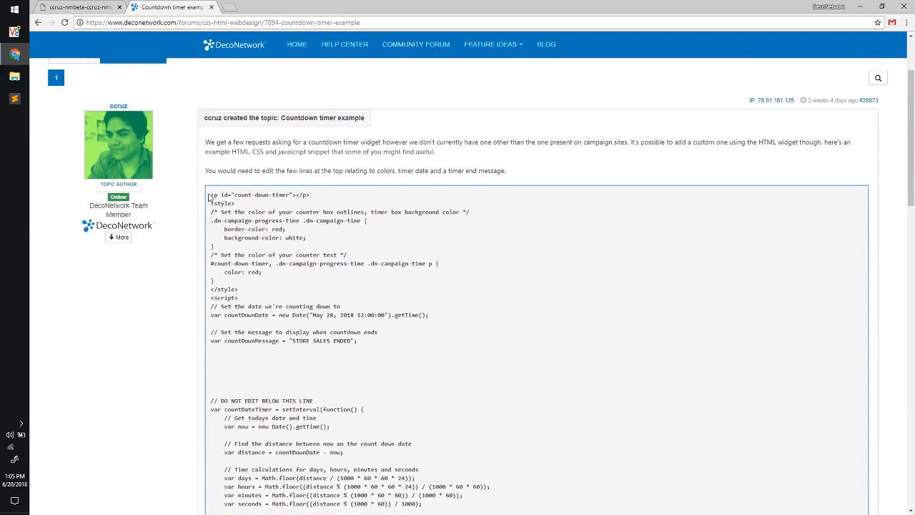
drag(209, 197, 262, 336)
scroll(228, 247, down, 3)
scroll(298, 268, down, 5)
scroll(411, 287, down, 1)
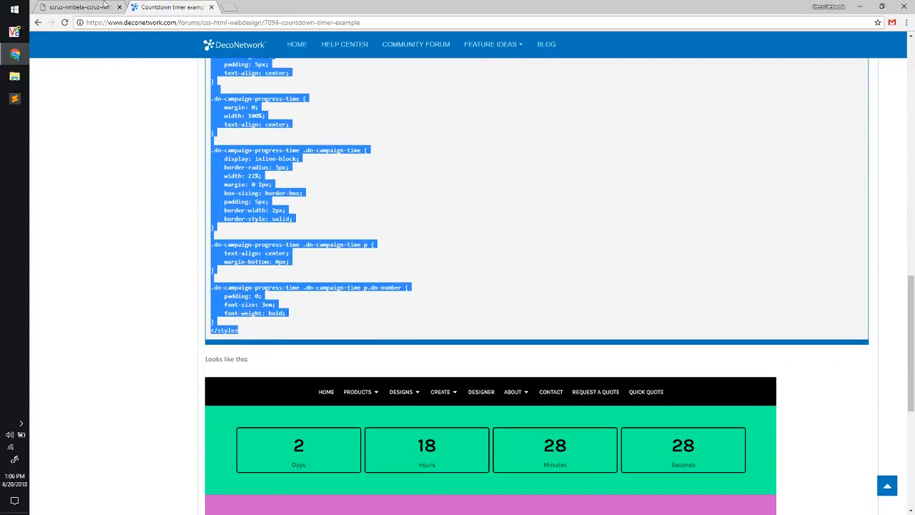
- Paste the countdown timer code into the Html widget and apply it
click(104, 6)
click(281, 215)
key(ctrl+v)
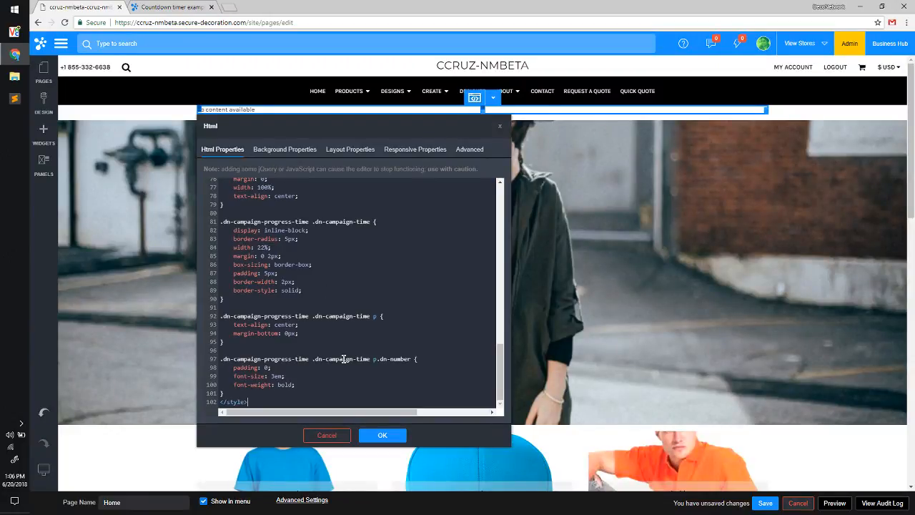
click(383, 436)
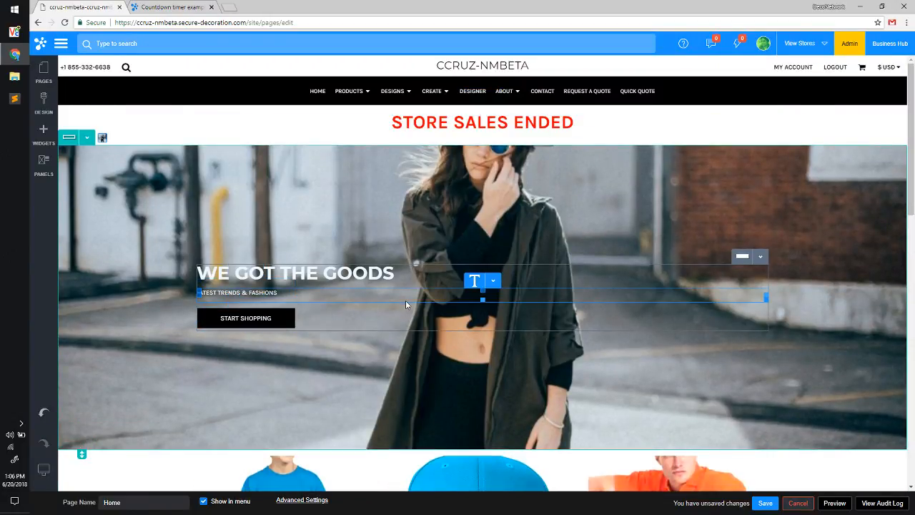
- Reopen the Html widget's code and set the countdown date to July 1, 2018 12:00:00
click(493, 97)
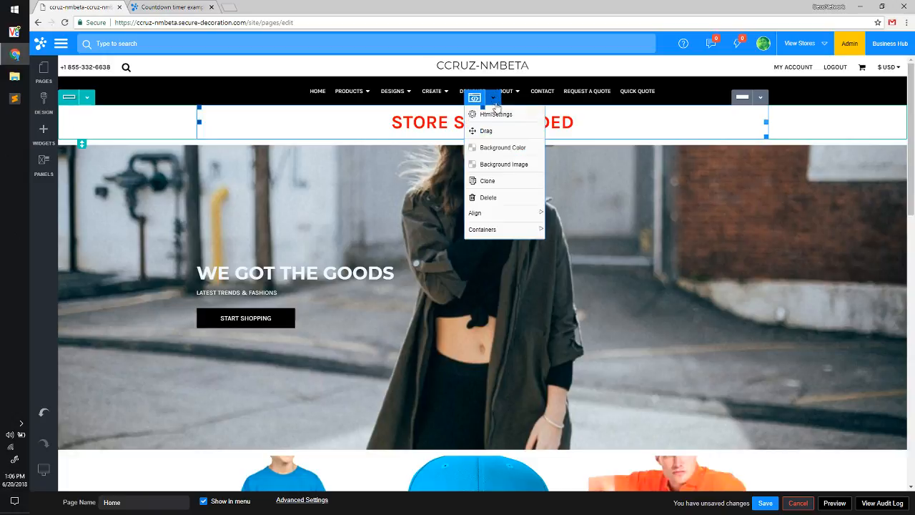
click(483, 114)
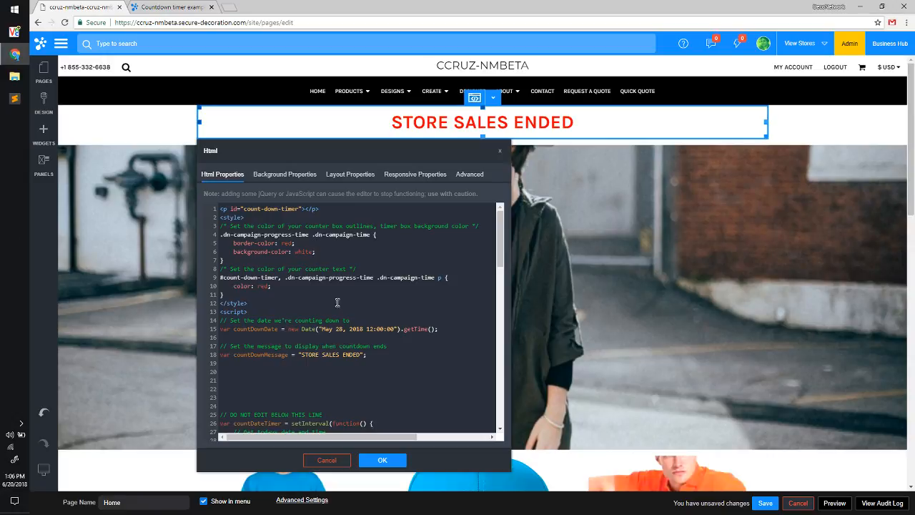
drag(322, 329, 344, 329)
drag(334, 329, 323, 329)
text(July)
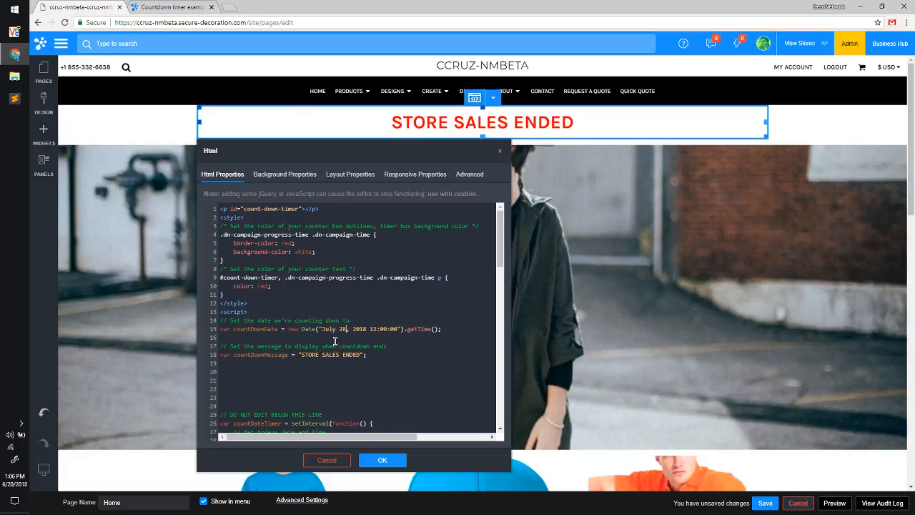
key(BackSpace)
key(BackSpace)
text(1)
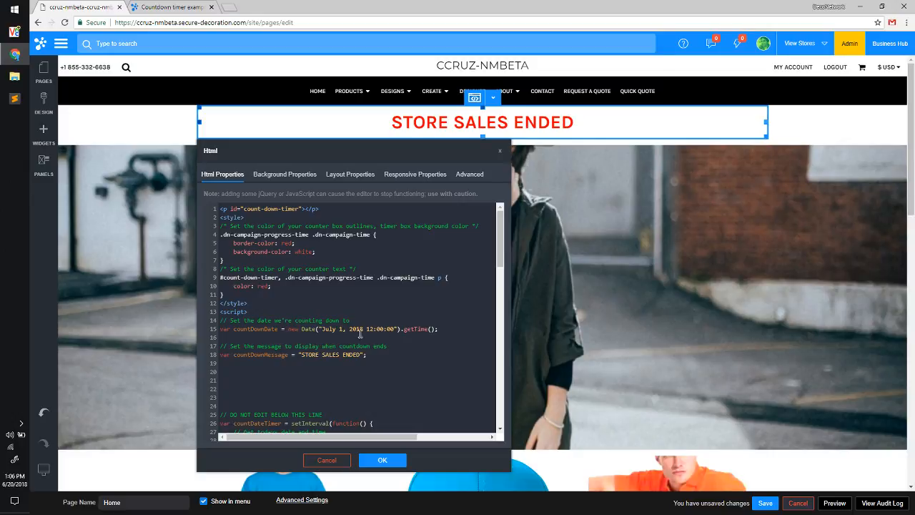
- Append TILL NEXT YEAR to the countdown end message in the code
drag(306, 355, 345, 356)
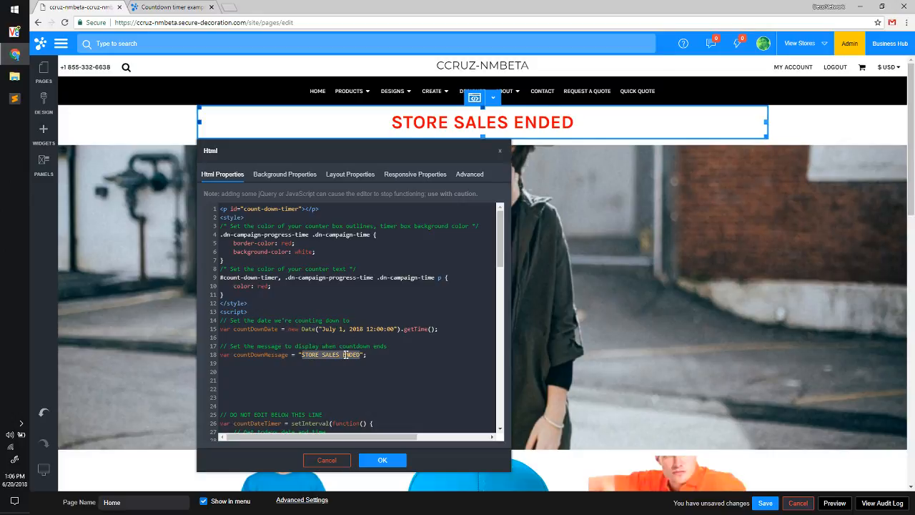
click(345, 355)
text(,)
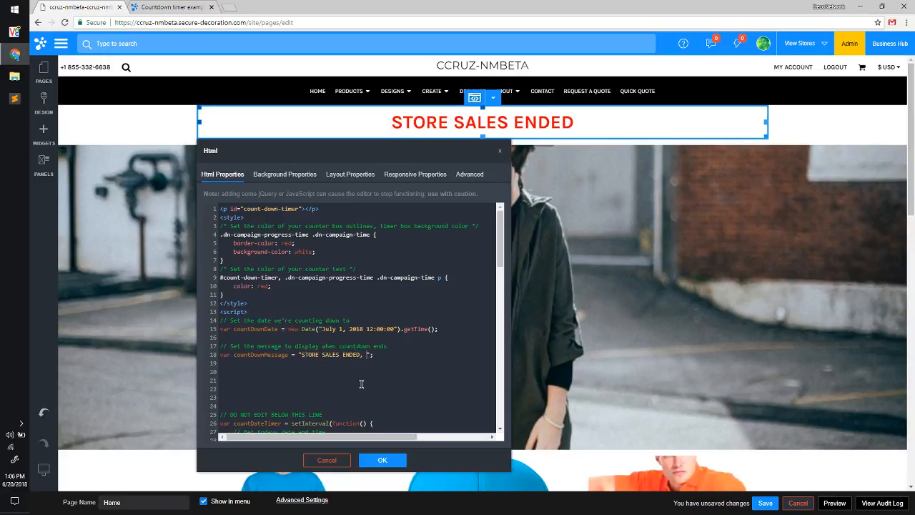
key(BackSpace)
key(BackSpace)
text(TILL NEXT YEAR)
- Set the counter text color and box border color to black and apply the widget code
double_click(262, 286)
text(black)
double_click(286, 243)
text(black)
click(380, 462)
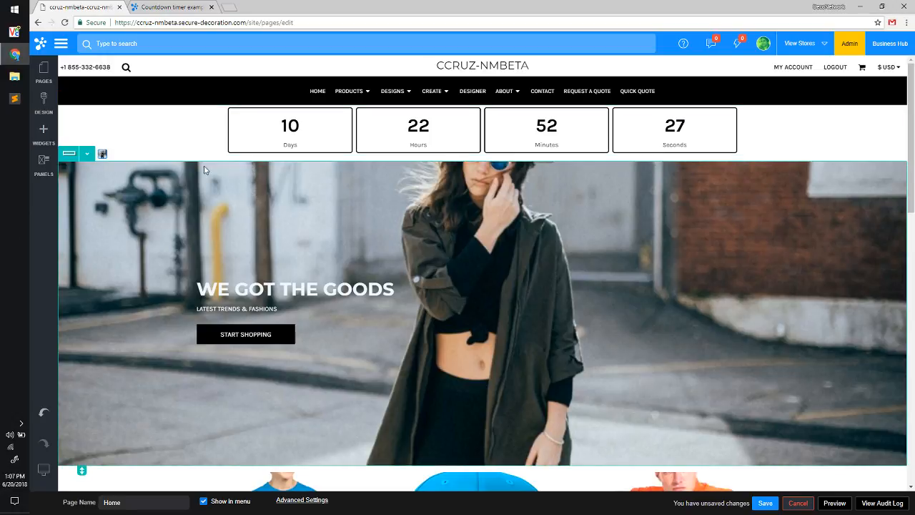
click(43, 133)
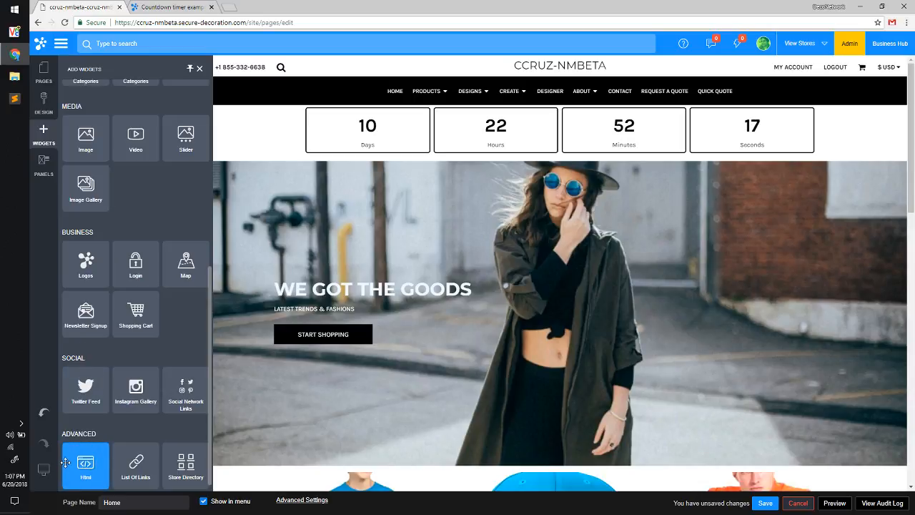
click(846, 144)
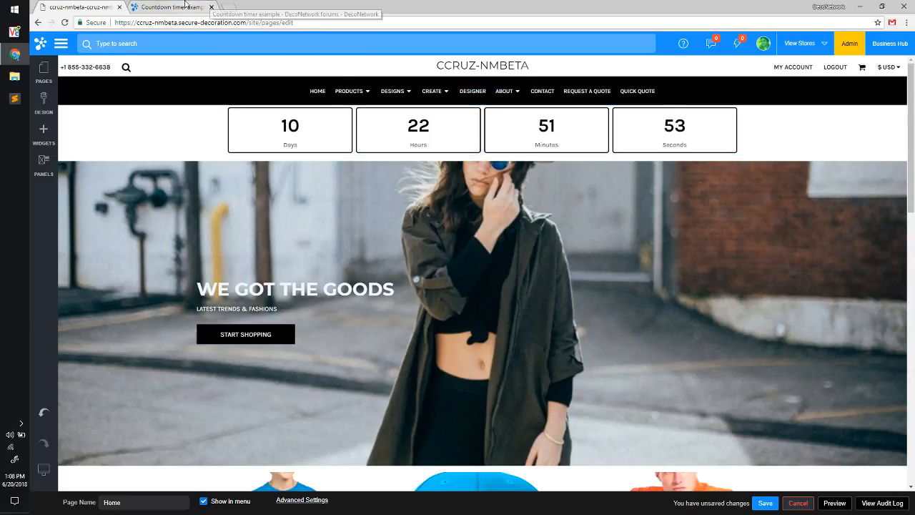
- Go to the Websites list of stores, begin adding a new store and save the store ownership choice
click(62, 43)
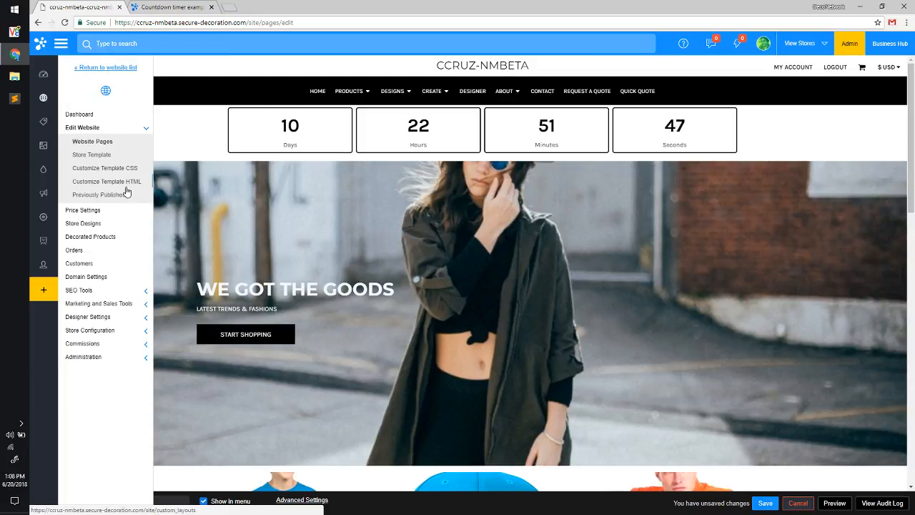
click(91, 116)
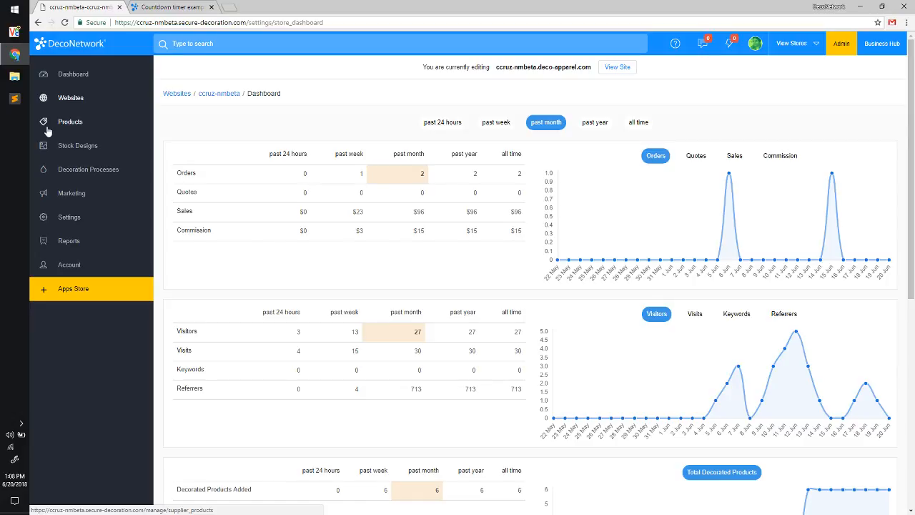
click(47, 131)
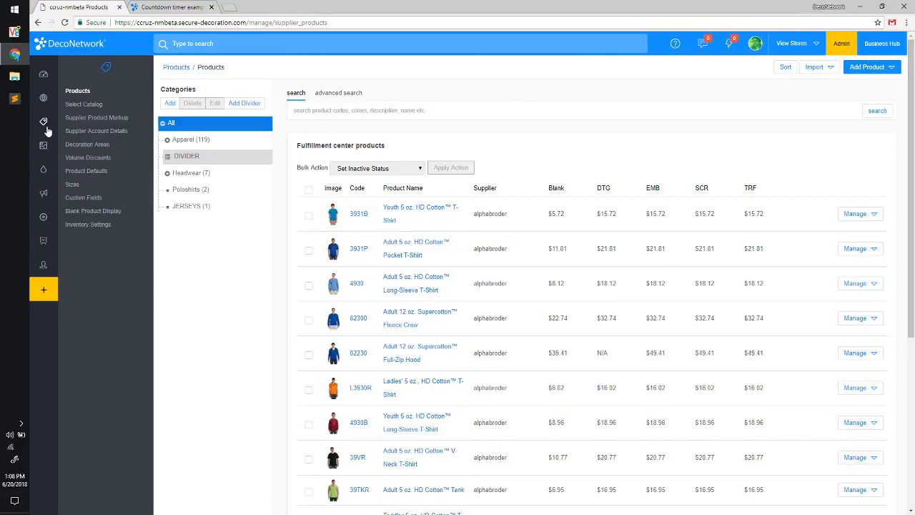
click(55, 105)
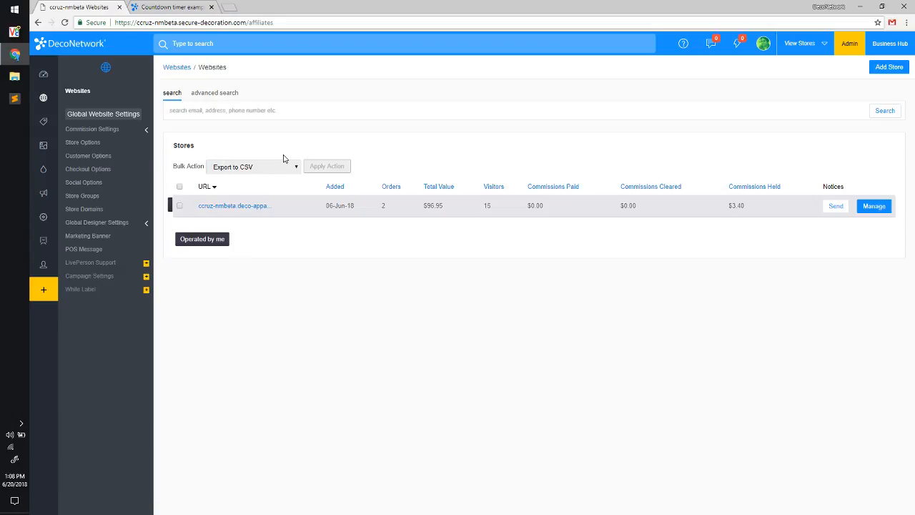
mouse_move(52, 106)
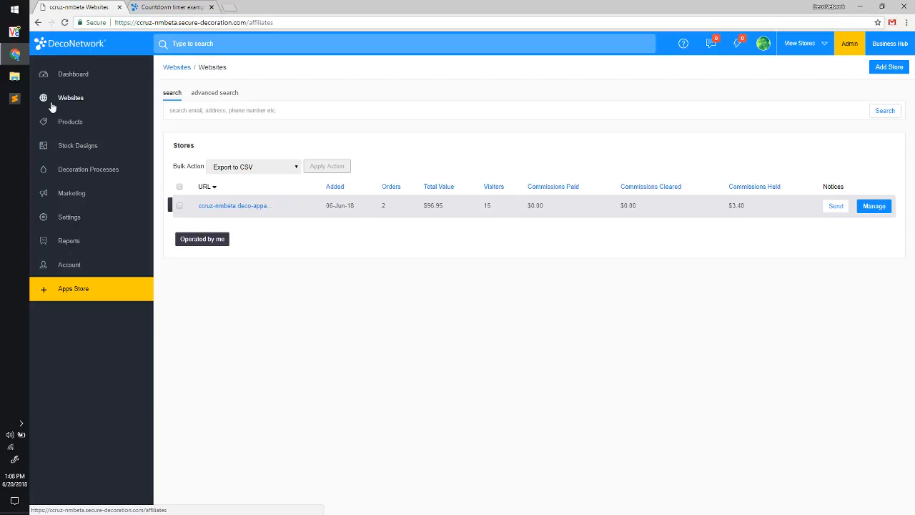
click(52, 106)
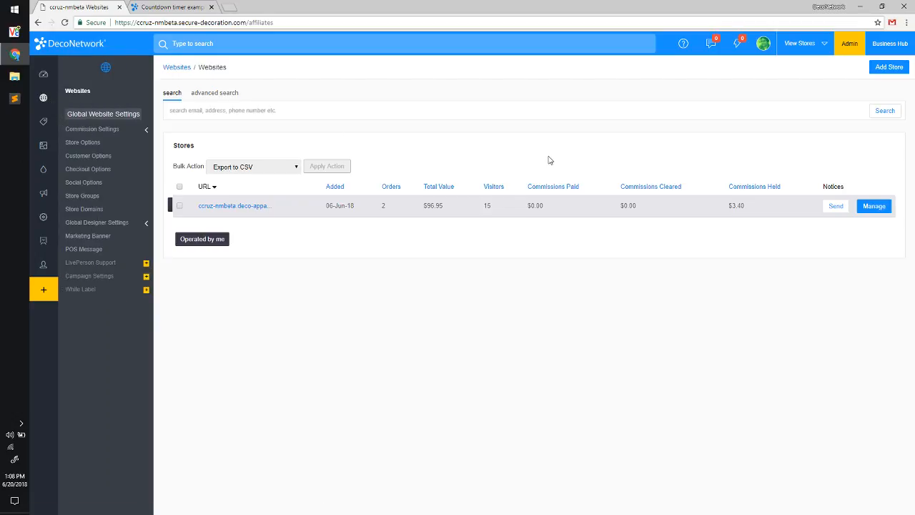
click(891, 69)
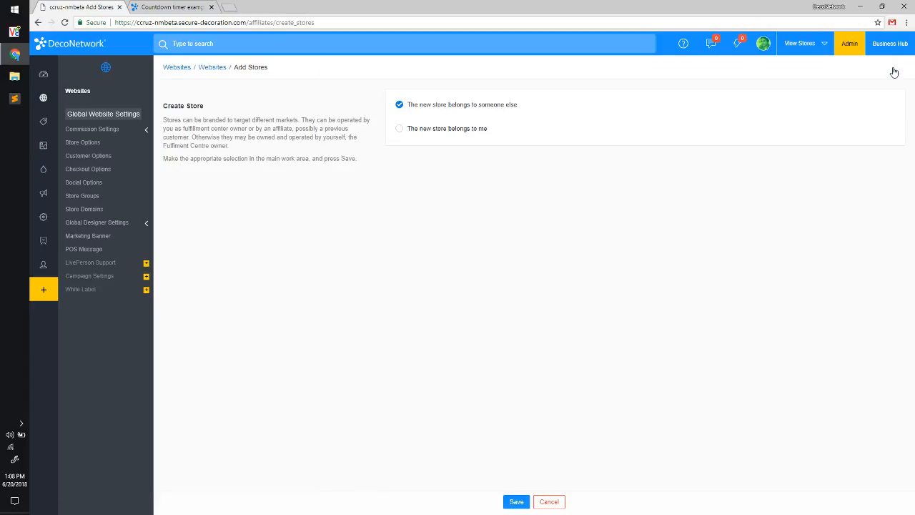
click(462, 136)
click(454, 112)
click(436, 137)
click(519, 505)
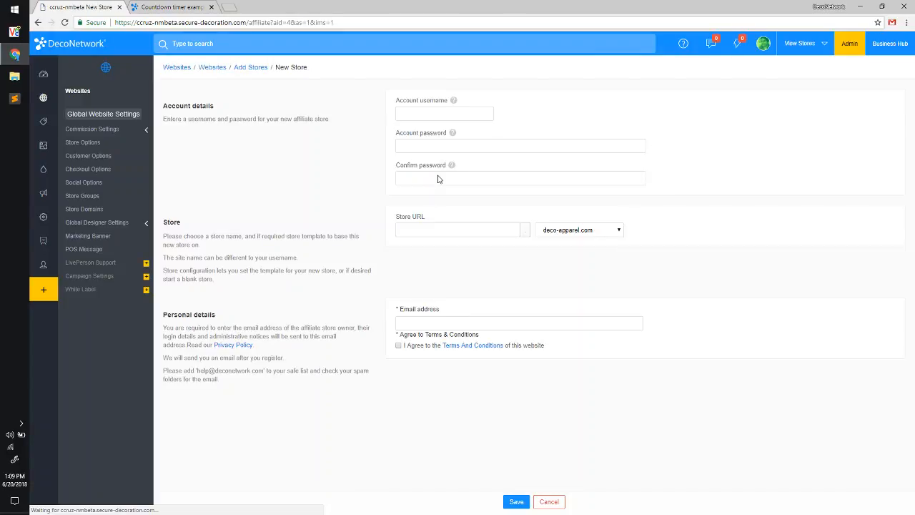
- Set the new store's account username to footballbooster
click(440, 115)
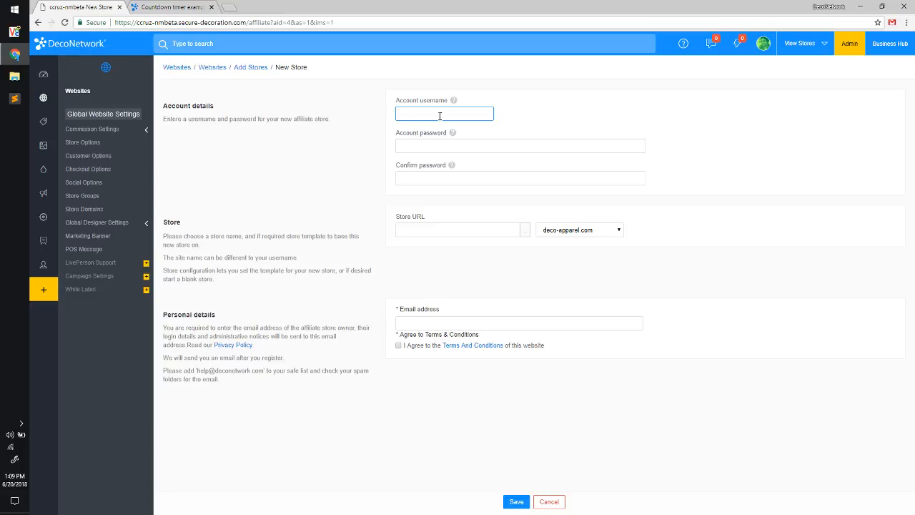
text(footbal)
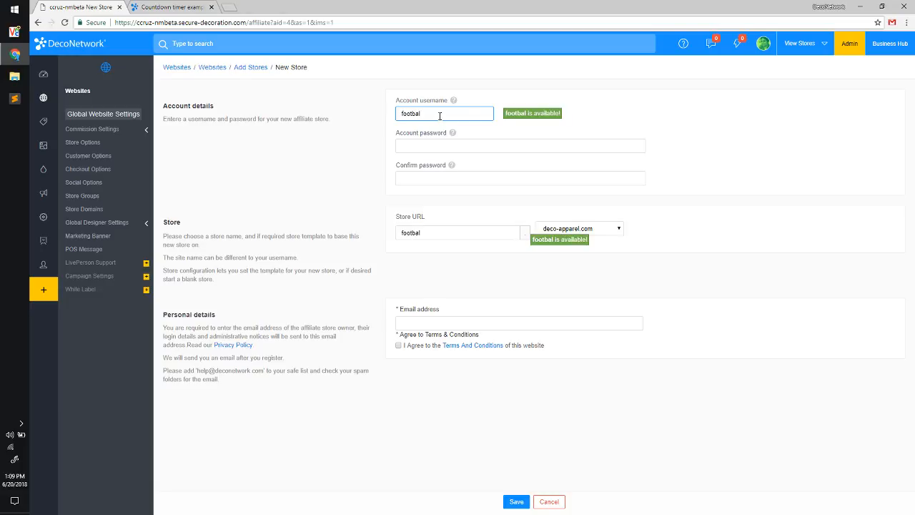
text(-booster)
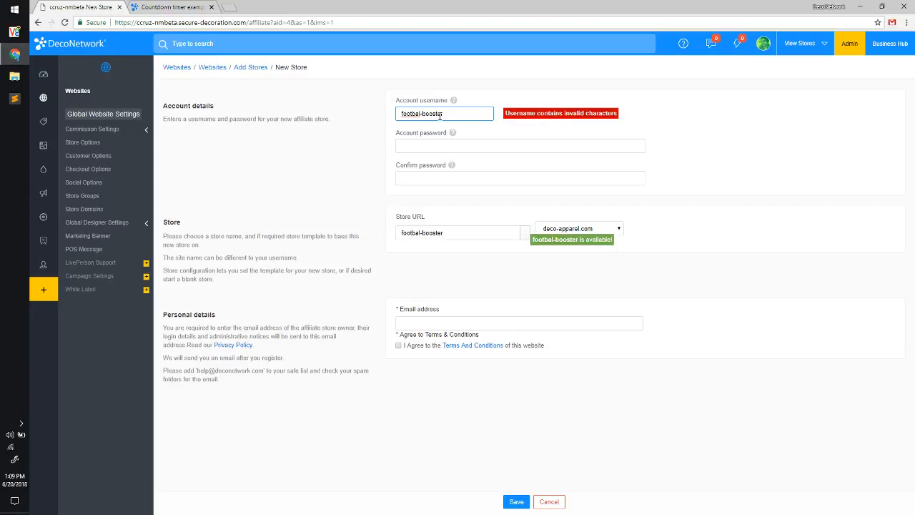
key(BackSpace)
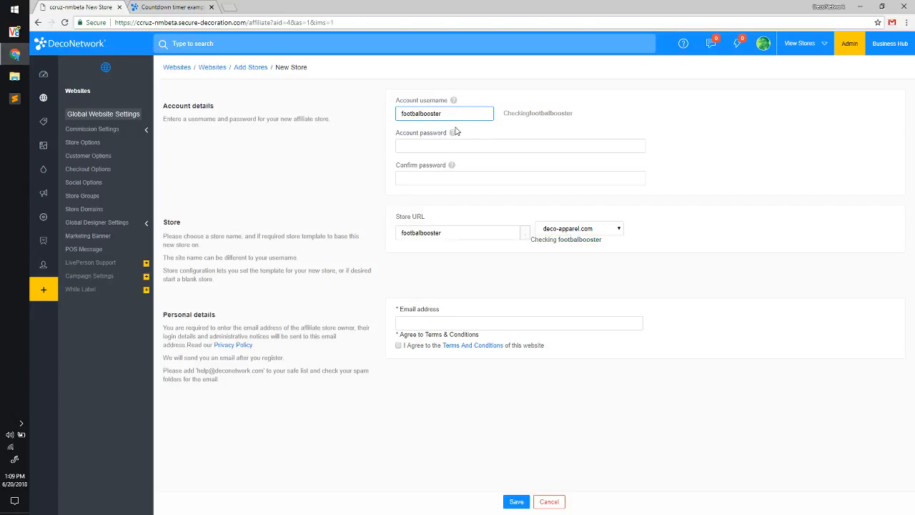
- Enter the account password and its confirmation for the new store
click(432, 145)
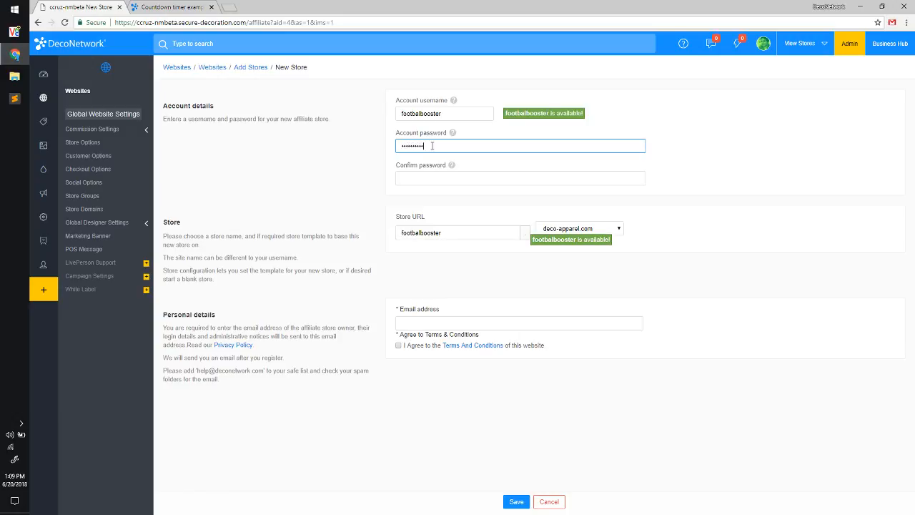
key(Tab)
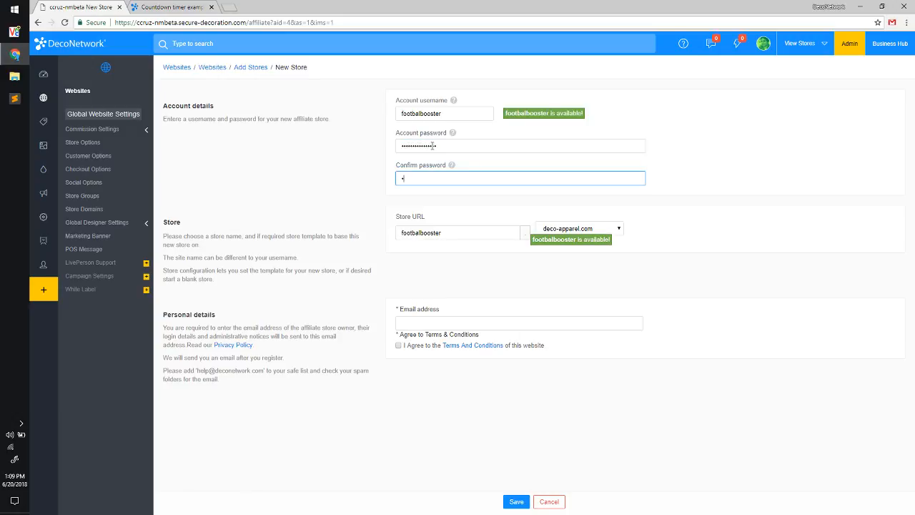
text(••••••••••)
key(Tab)
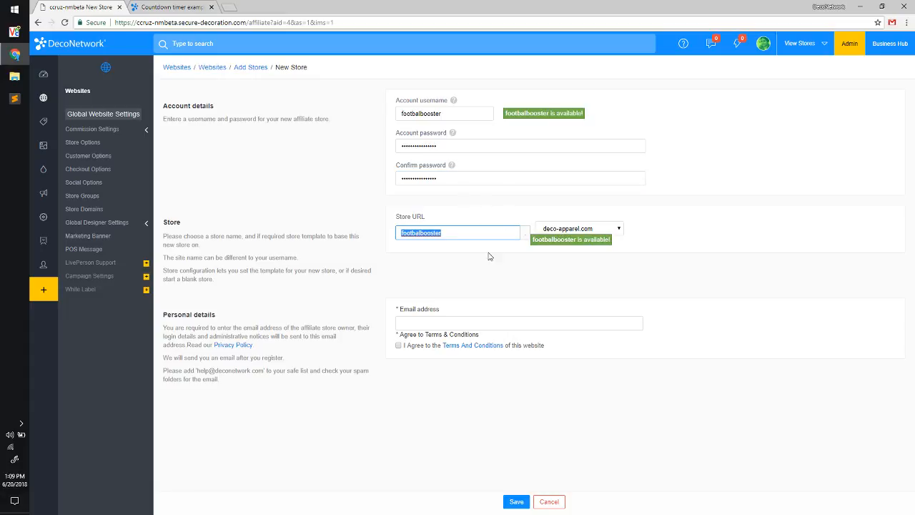
- Fill in the store owner's e-mail address, accept the Terms and Conditions and save the new store
click(522, 286)
double_click(448, 234)
click(573, 279)
click(435, 323)
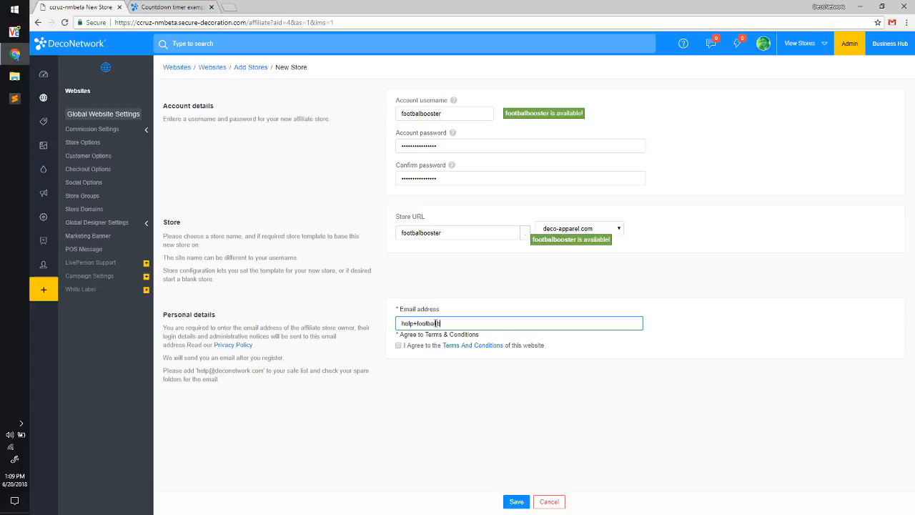
click(398, 345)
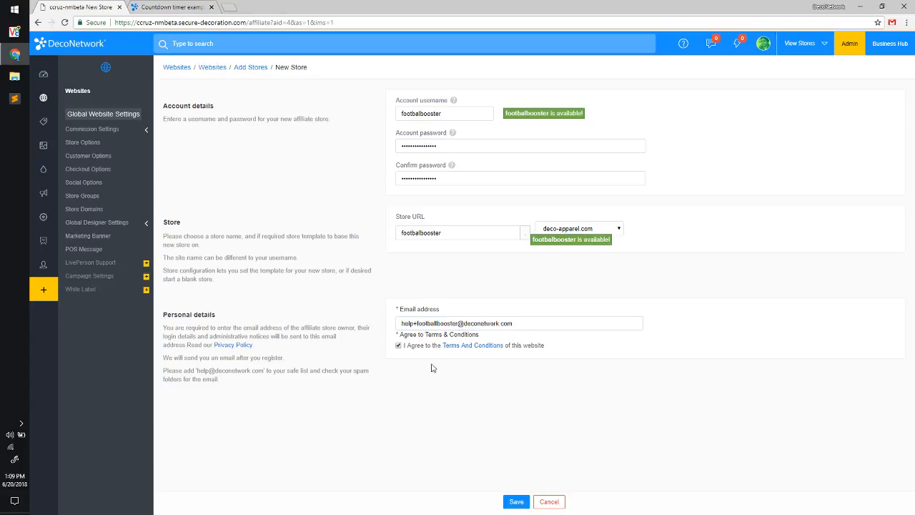
click(515, 502)
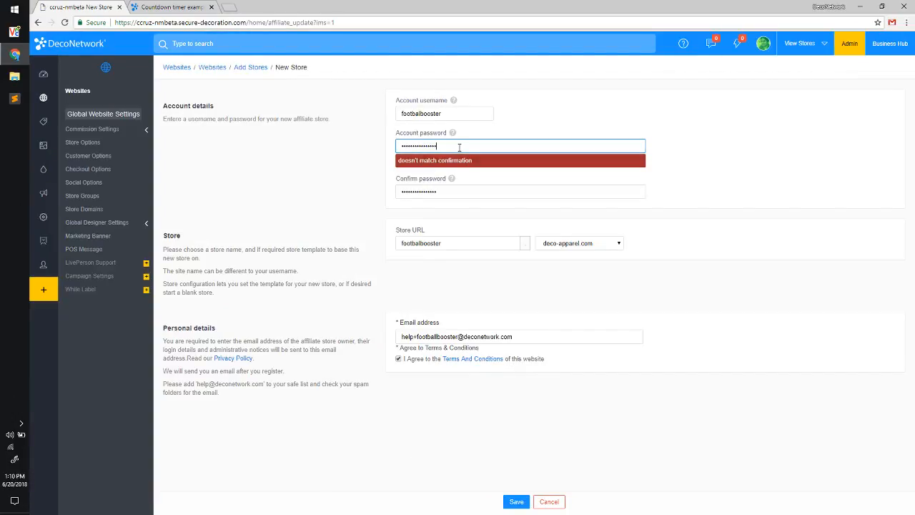
- Re-enter the account password and its confirmation, then save the new store again
double_click(459, 147)
key(BackSpace)
key(Tab)
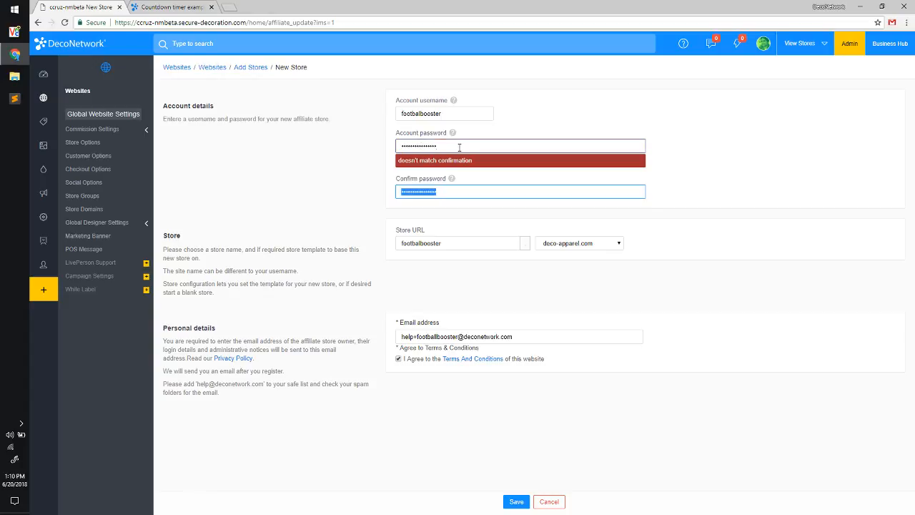
text(f)
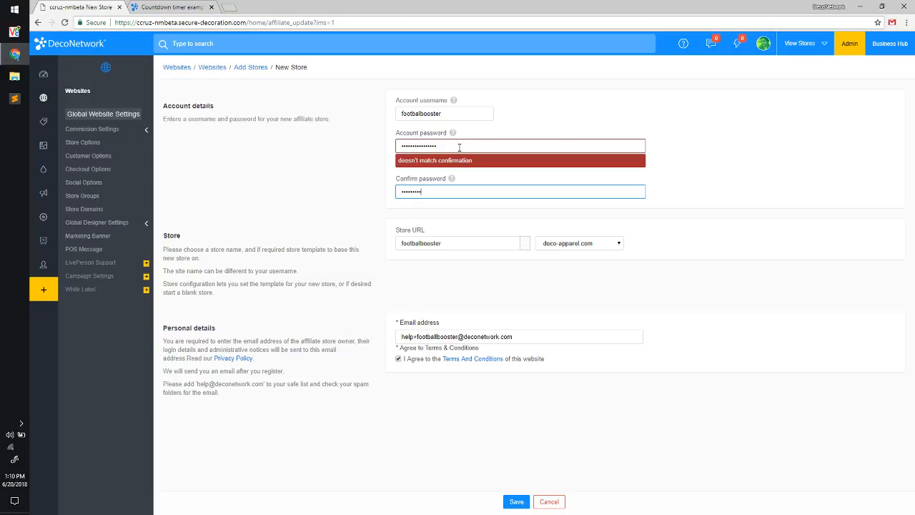
key(Tab)
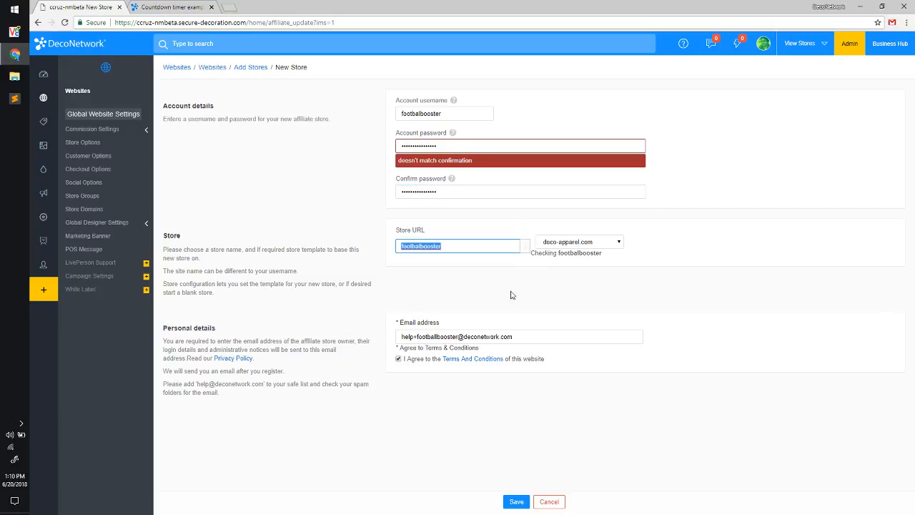
click(517, 503)
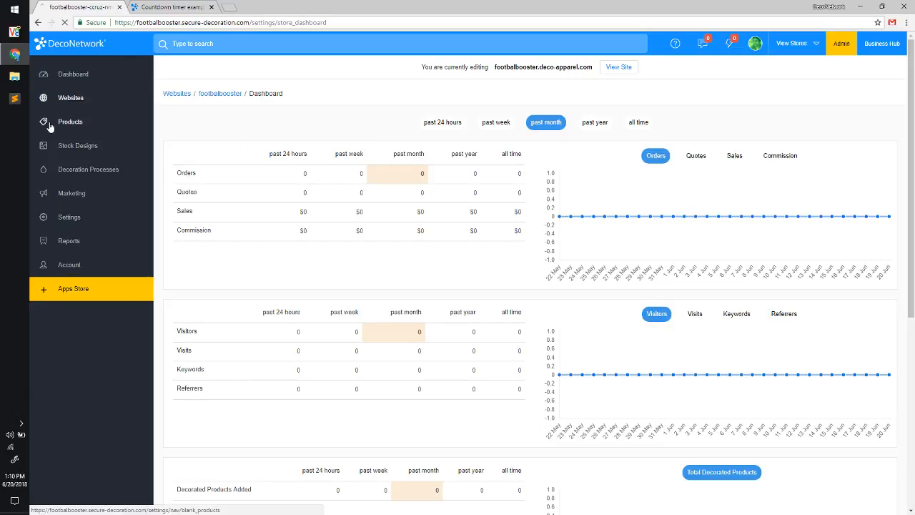
- Open the footballbooster store's dashboard from the Websites list
click(50, 126)
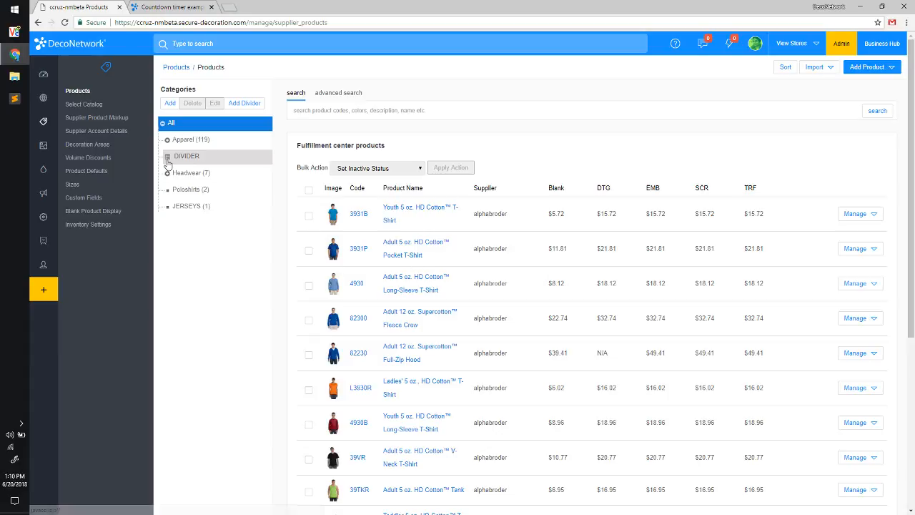
click(51, 106)
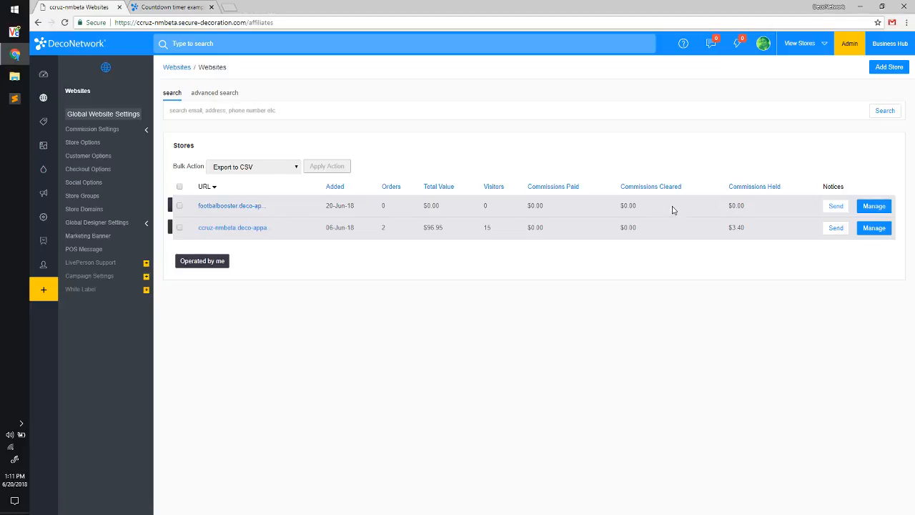
click(251, 208)
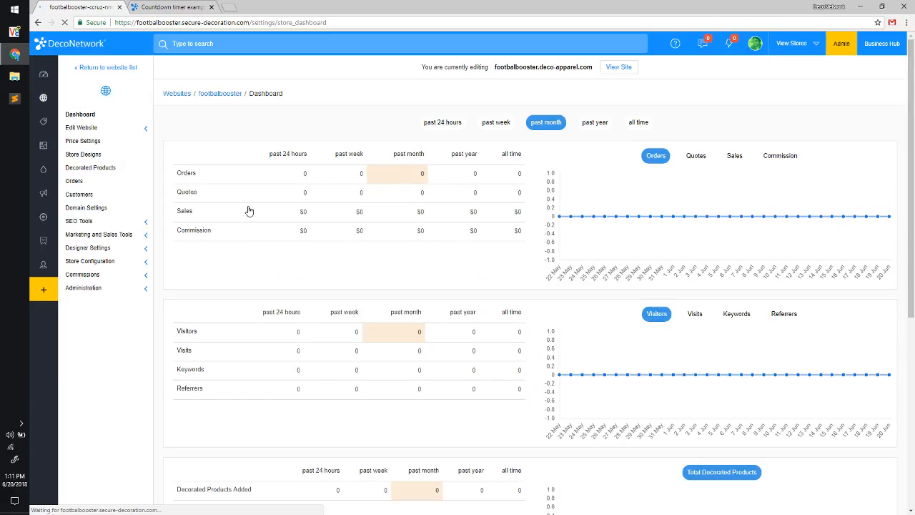
- Open the footballbooster store's live site in a new browser tab
click(621, 67)
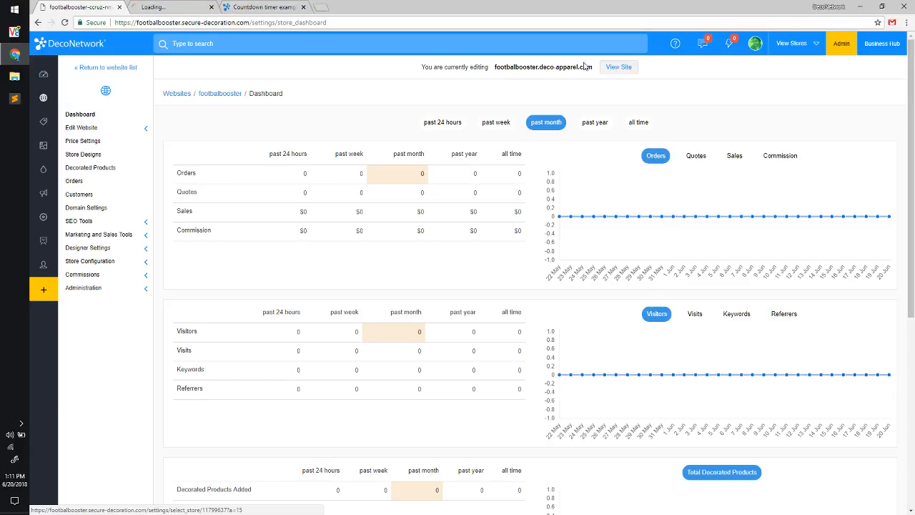
click(178, 6)
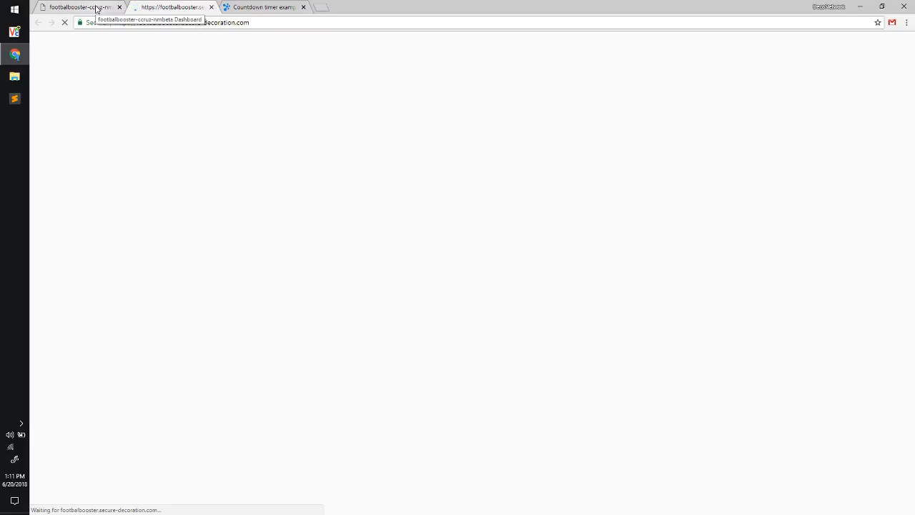
click(97, 8)
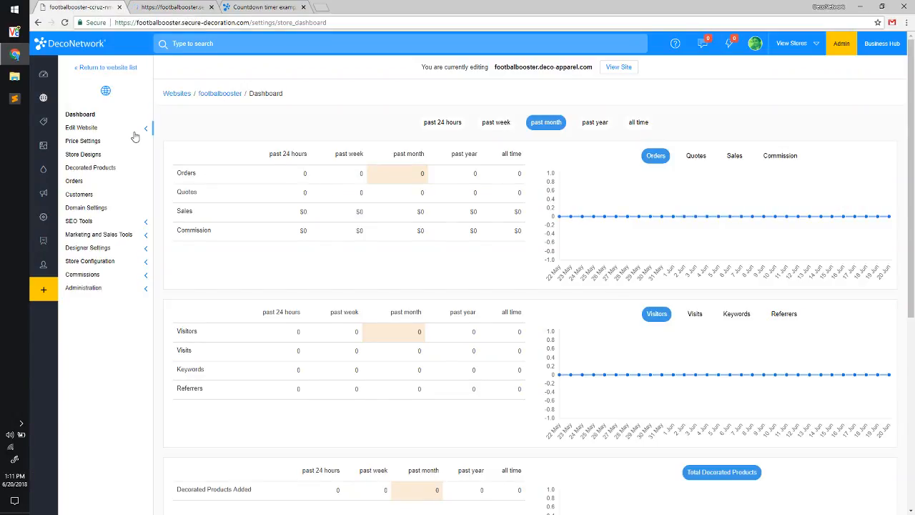
- Open the new store's home page in the page editor and review it alongside the live site
click(133, 129)
click(122, 144)
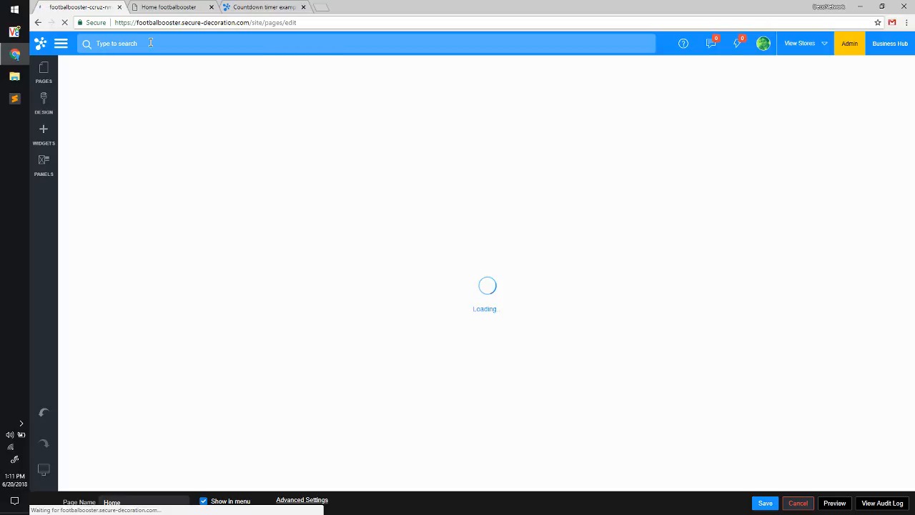
click(168, 6)
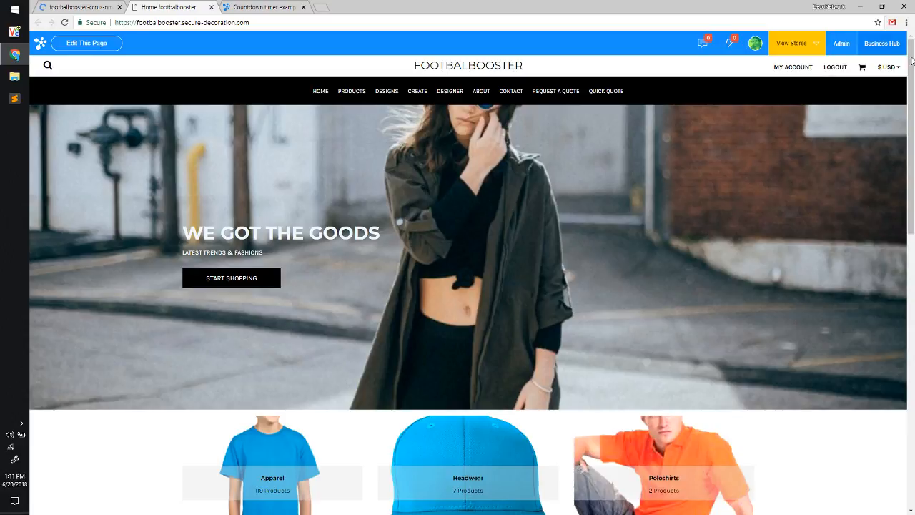
scroll(913, 62, down, 1)
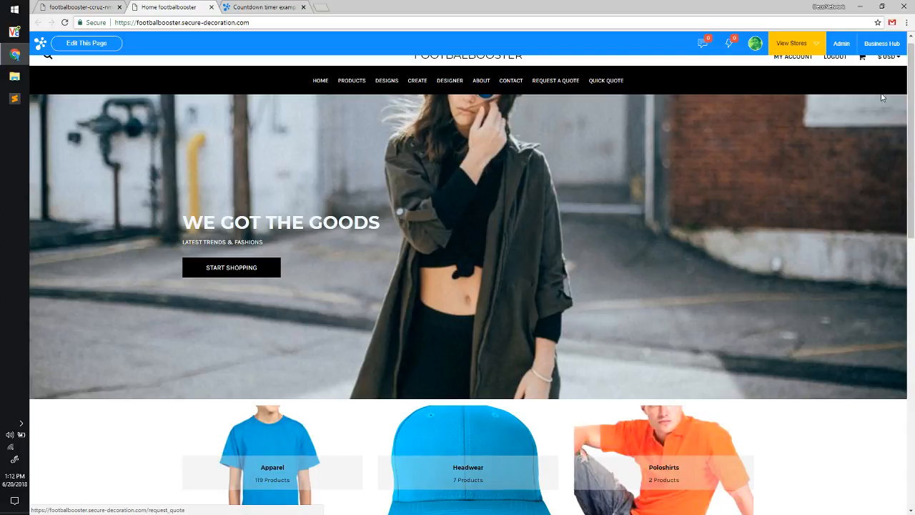
mouse_move(913, 85)
mouse_down()
mouse_move(909, 342)
mouse_move(909, 80)
mouse_up()
click(84, 7)
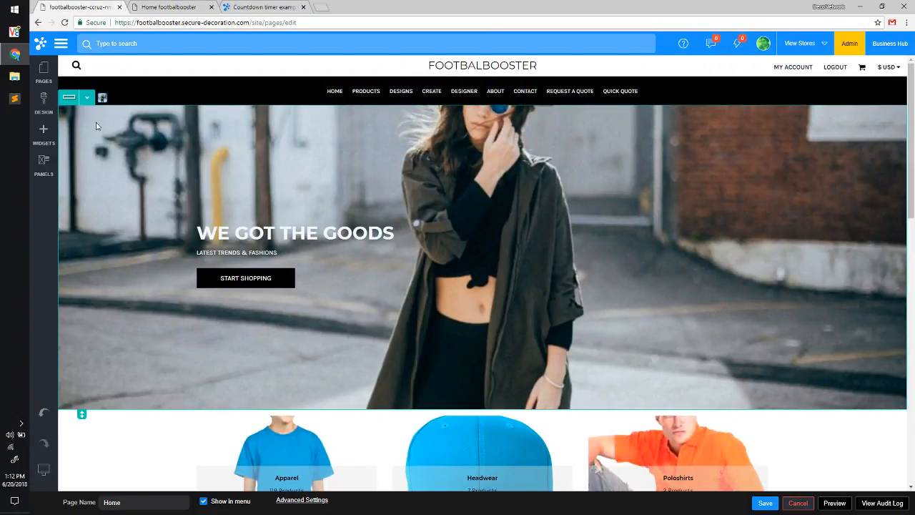
scroll(126, 248, down, 3)
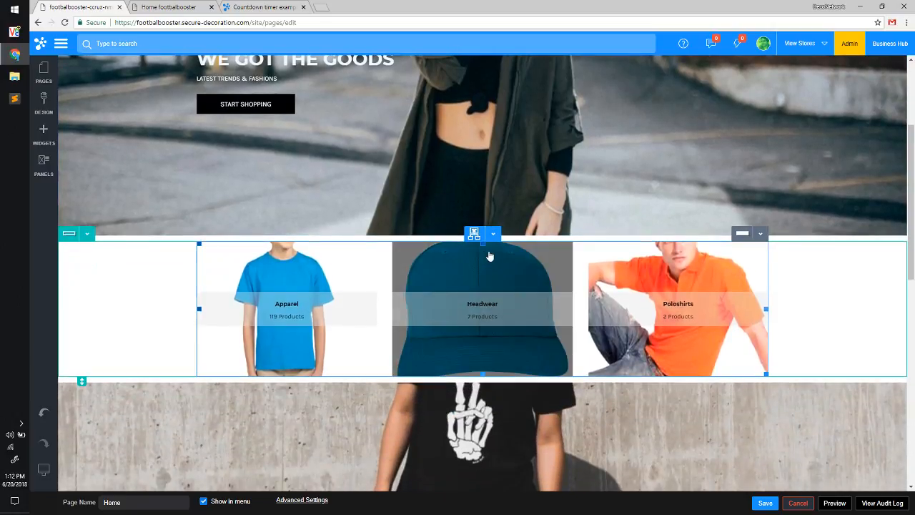
- Delete the product categories widget below the home page banner
click(493, 234)
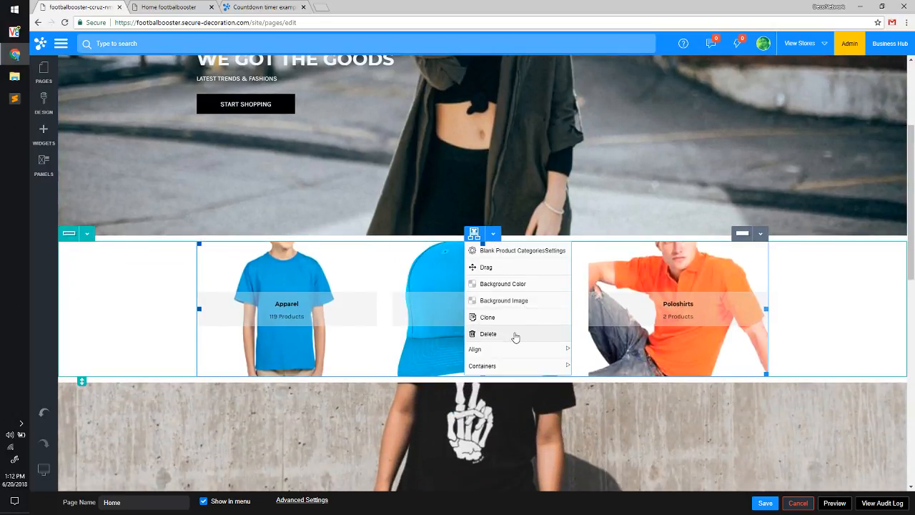
click(515, 336)
click(453, 299)
- Remove the empty row and the Leading Designs image row from the home page
scroll(159, 198, down, 1)
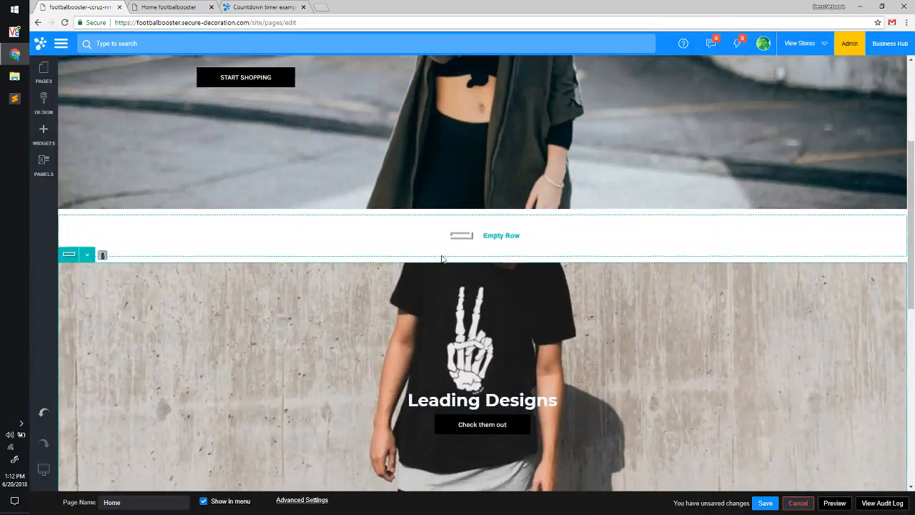
click(86, 186)
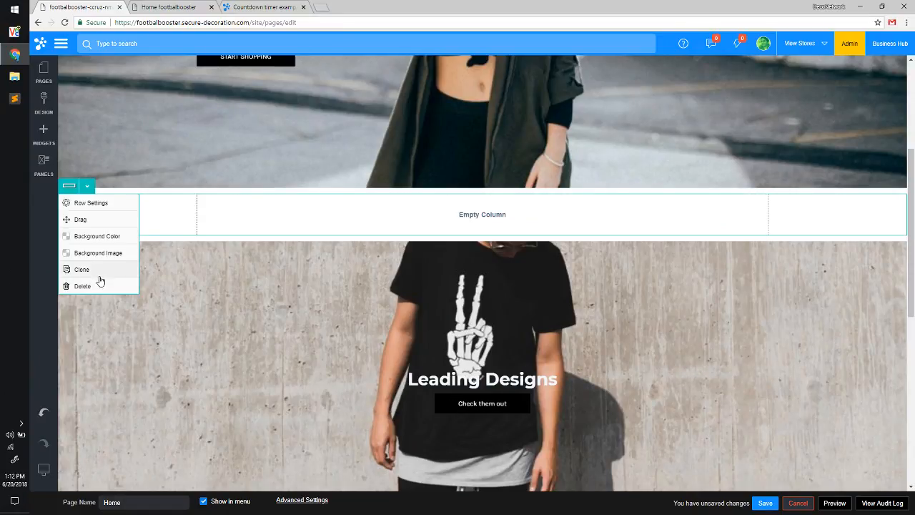
click(82, 287)
click(449, 298)
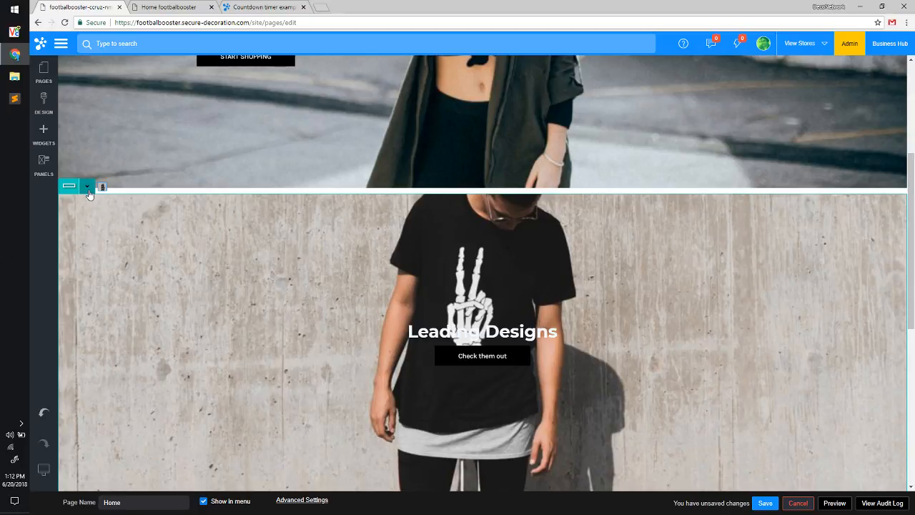
click(87, 187)
click(100, 287)
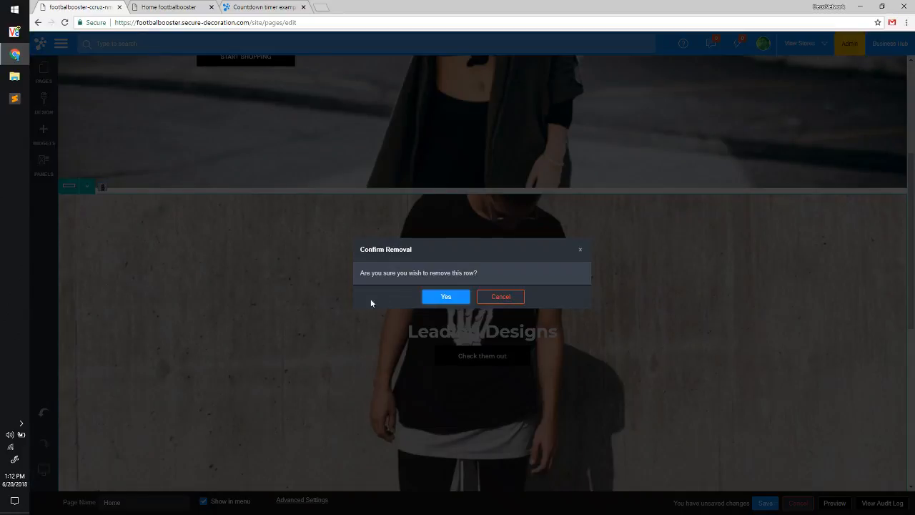
click(459, 303)
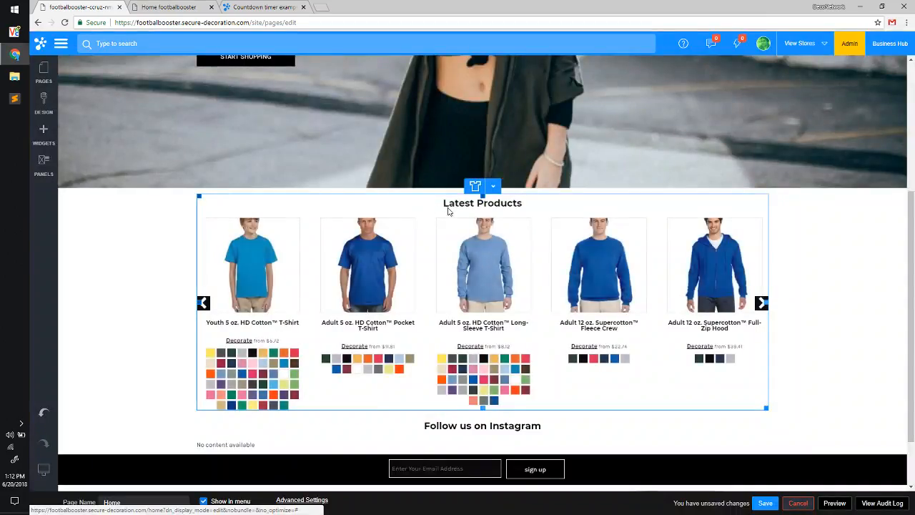
- Delete the Latest Products listing widget and the Instagram gallery widget from the home page
click(491, 190)
click(508, 288)
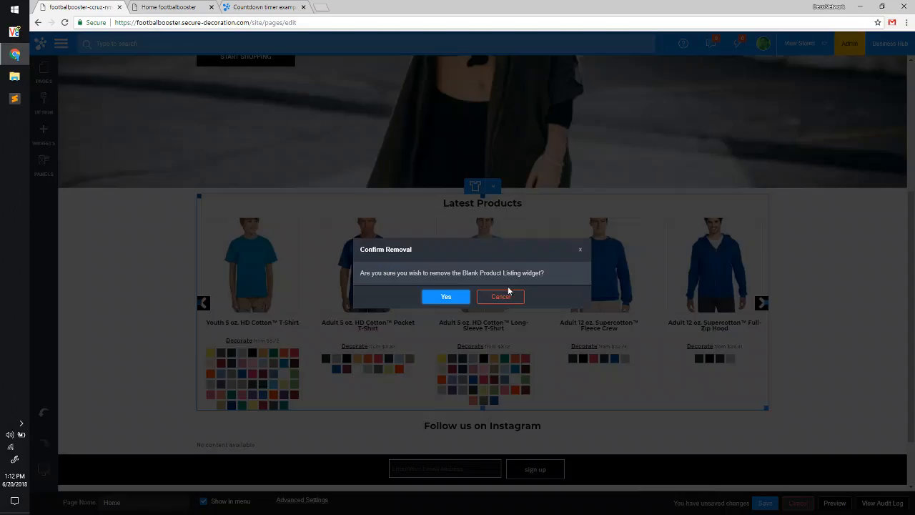
click(449, 297)
click(492, 337)
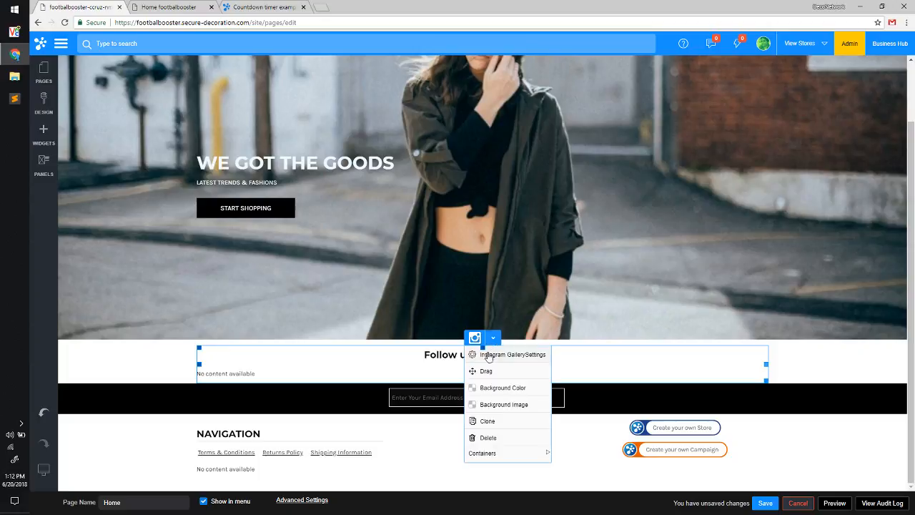
click(487, 437)
click(445, 299)
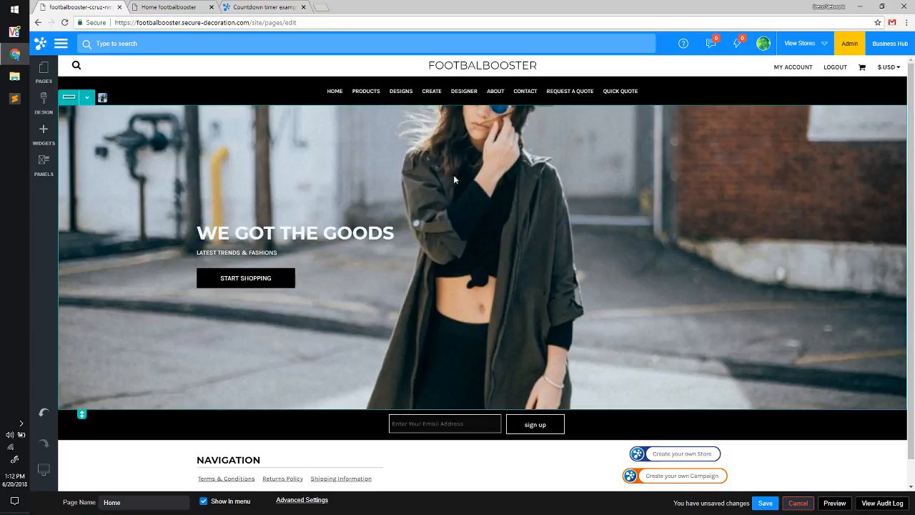
- Link the Start Shopping button to the existing Products page and save the home page
click(267, 284)
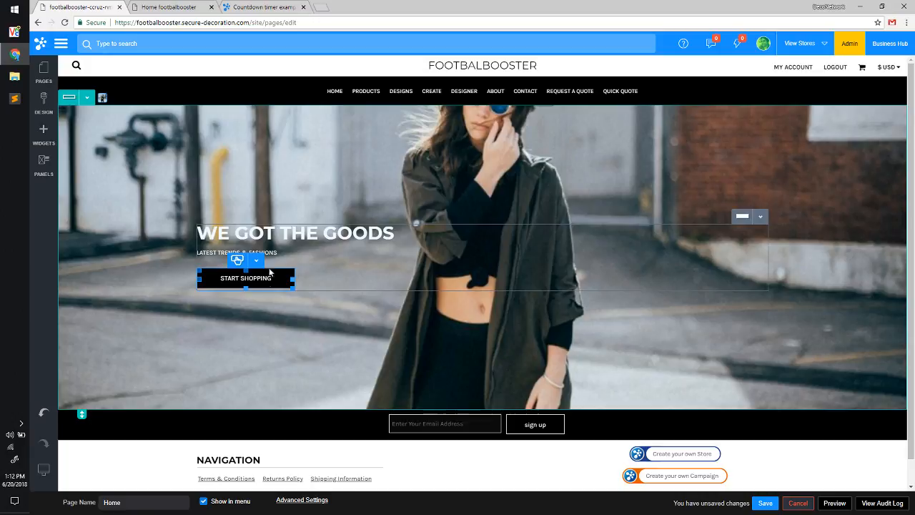
mouse_move(249, 282)
click(258, 264)
click(269, 276)
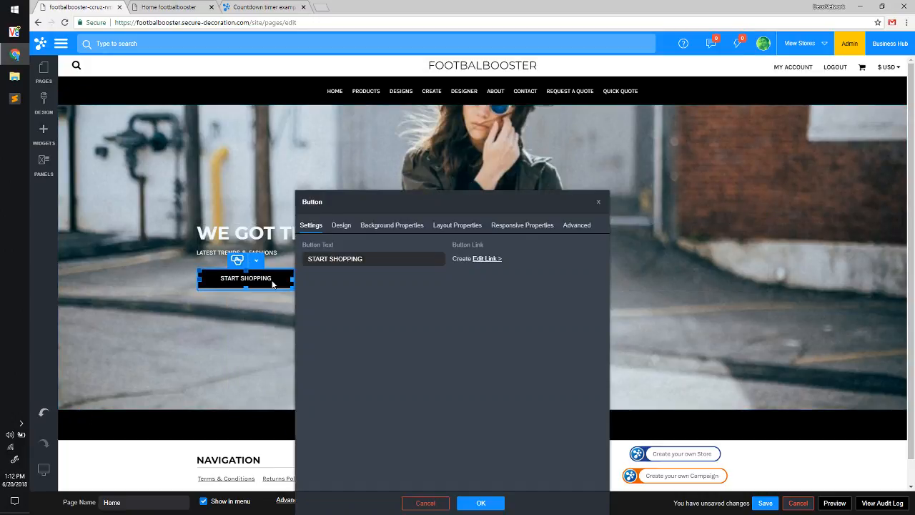
click(491, 259)
click(551, 242)
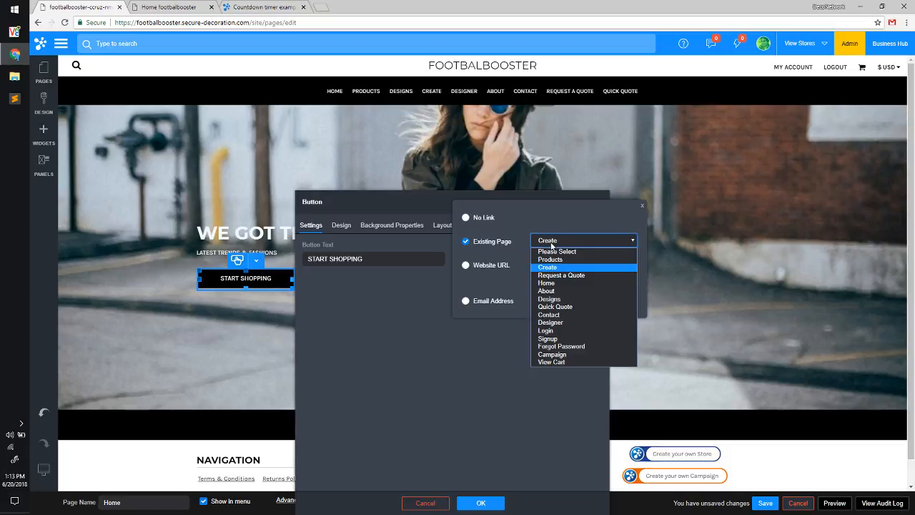
click(551, 260)
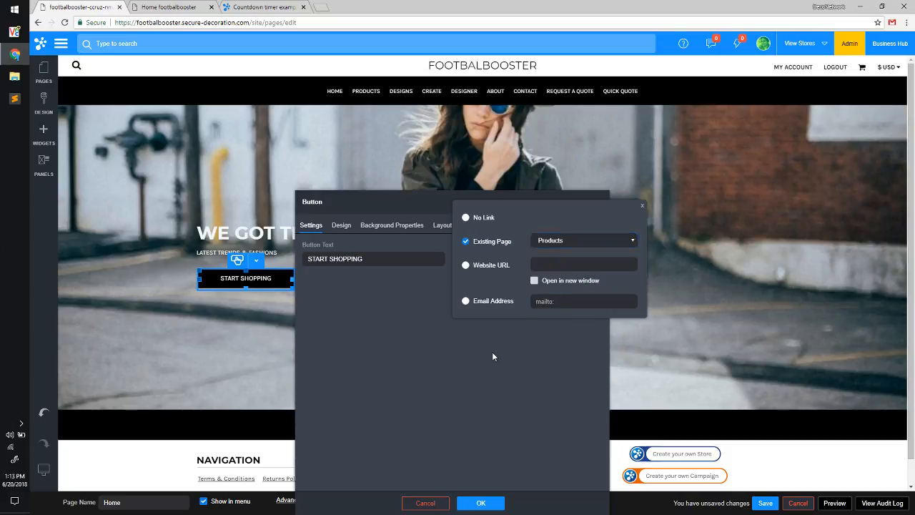
click(492, 357)
click(477, 504)
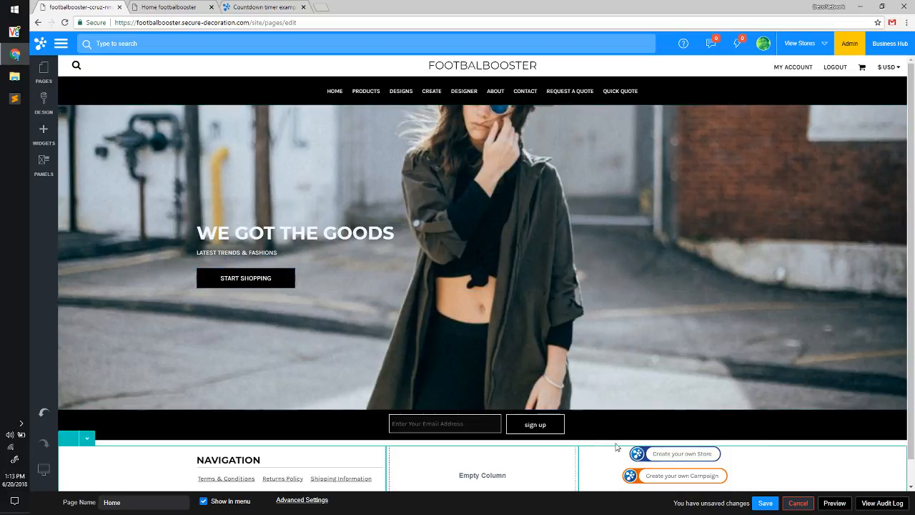
click(765, 503)
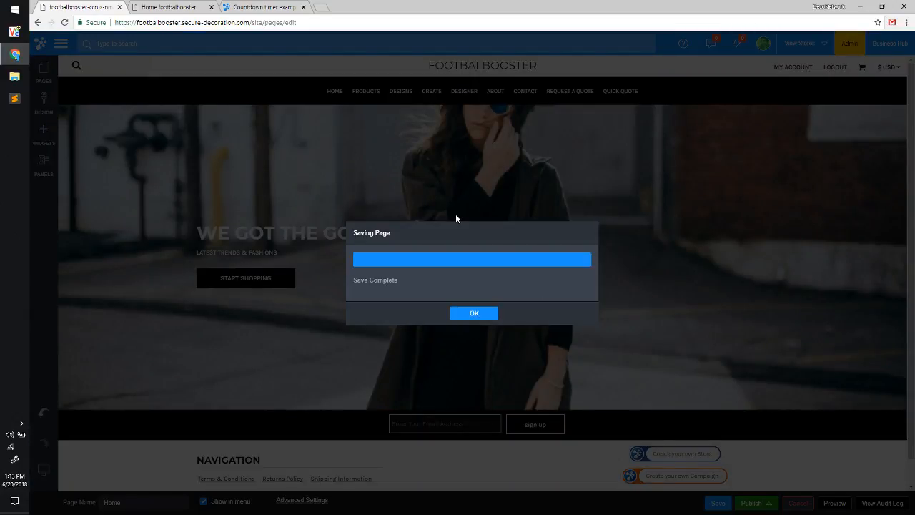
click(454, 313)
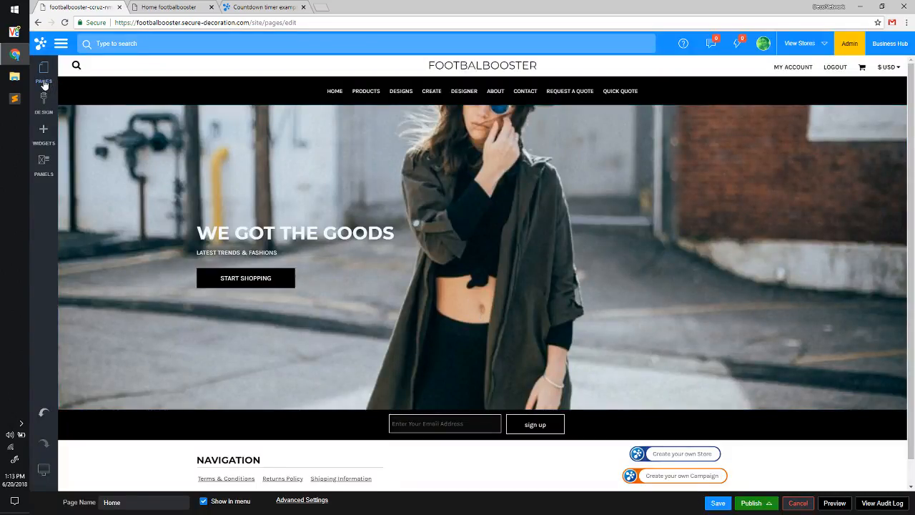
- Open the Designs page, set its page status to Off in its page settings, and save it
click(43, 79)
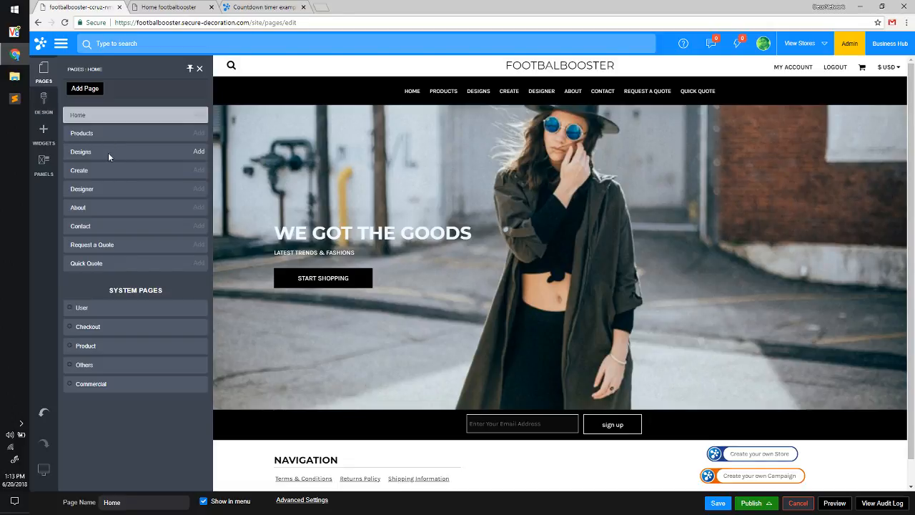
click(84, 153)
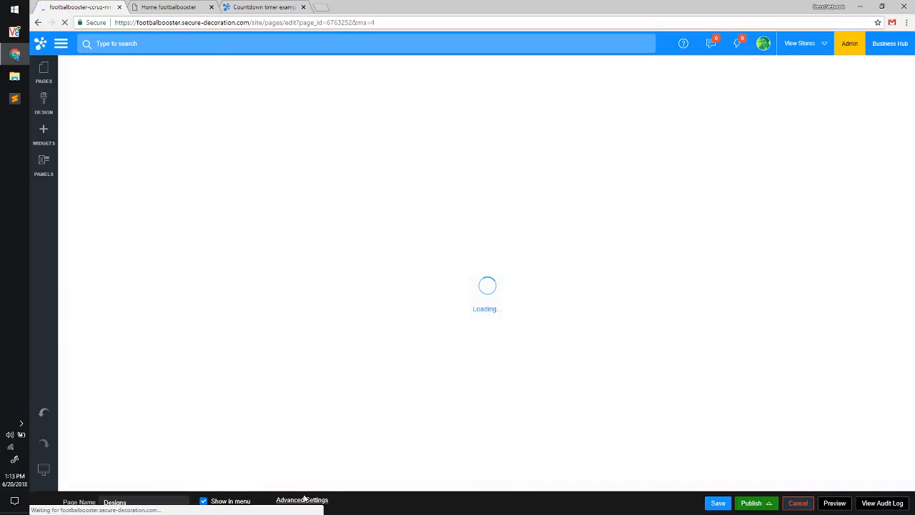
click(301, 501)
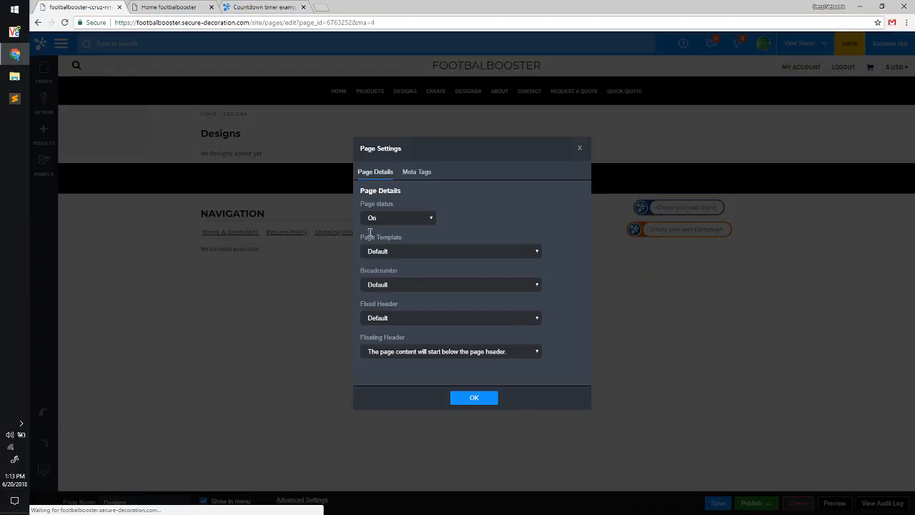
click(387, 217)
click(384, 235)
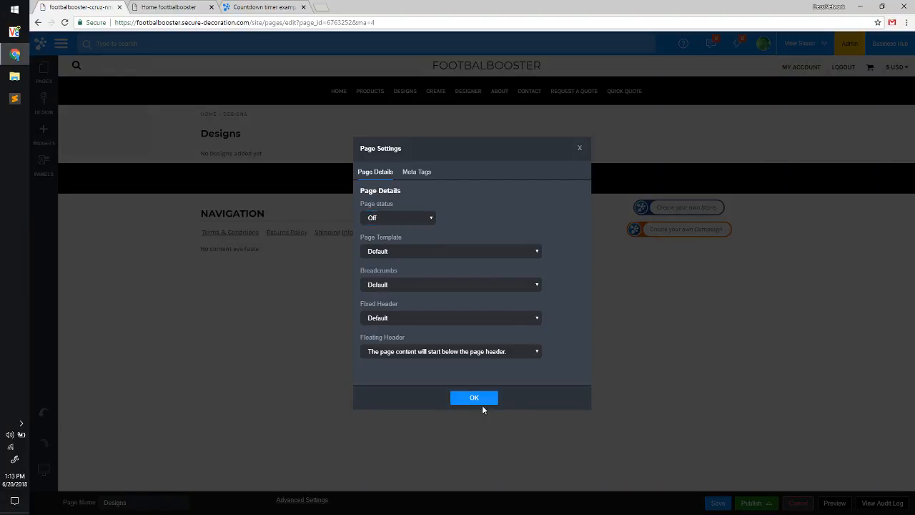
click(481, 403)
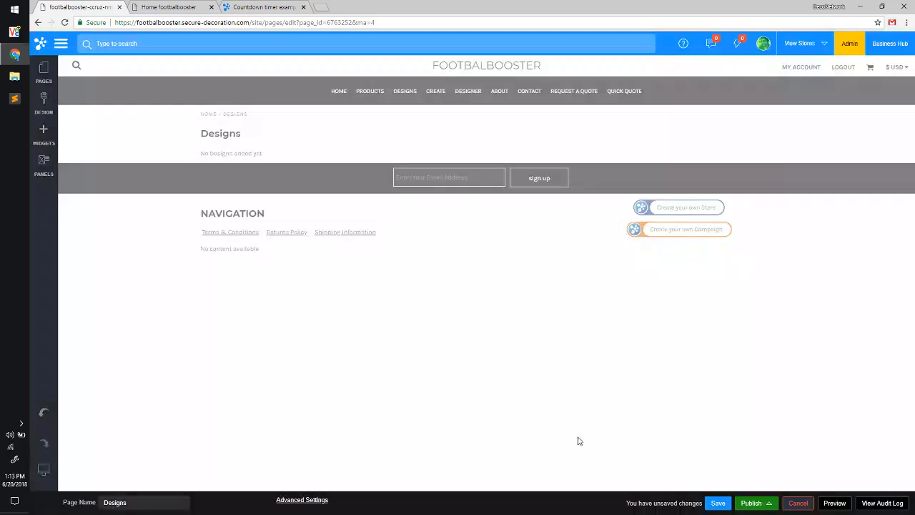
click(719, 503)
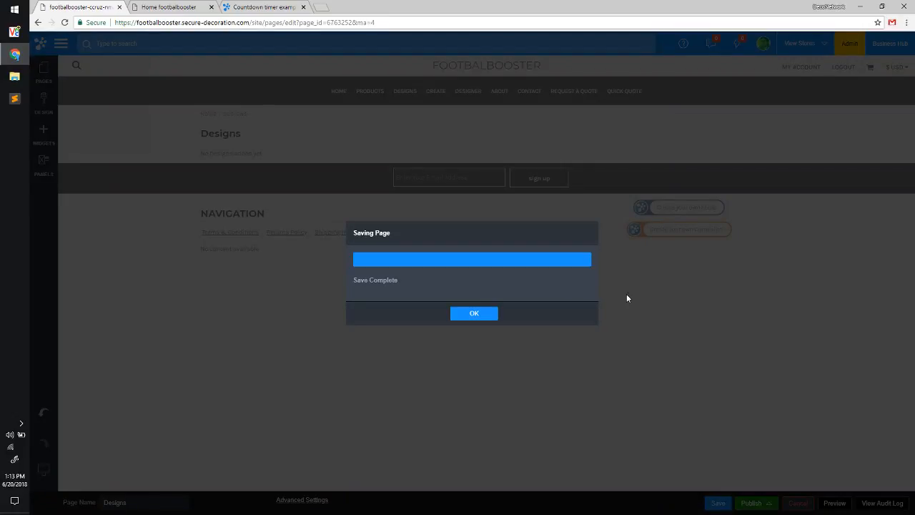
click(490, 313)
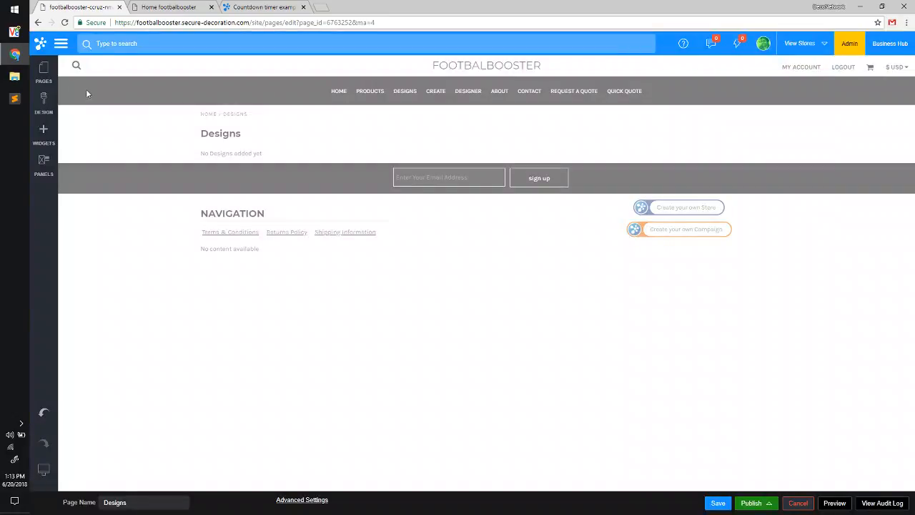
- Open the Create page, set its page status to Off, and save the page
click(44, 72)
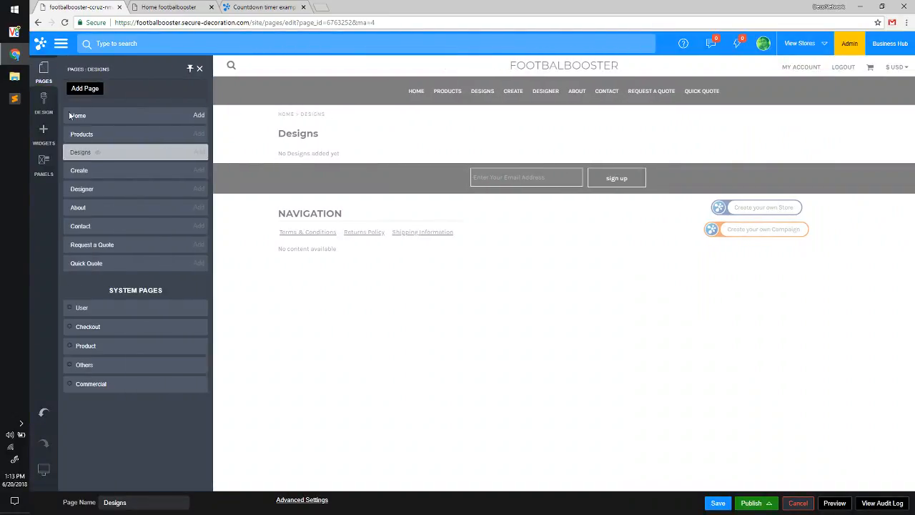
click(76, 172)
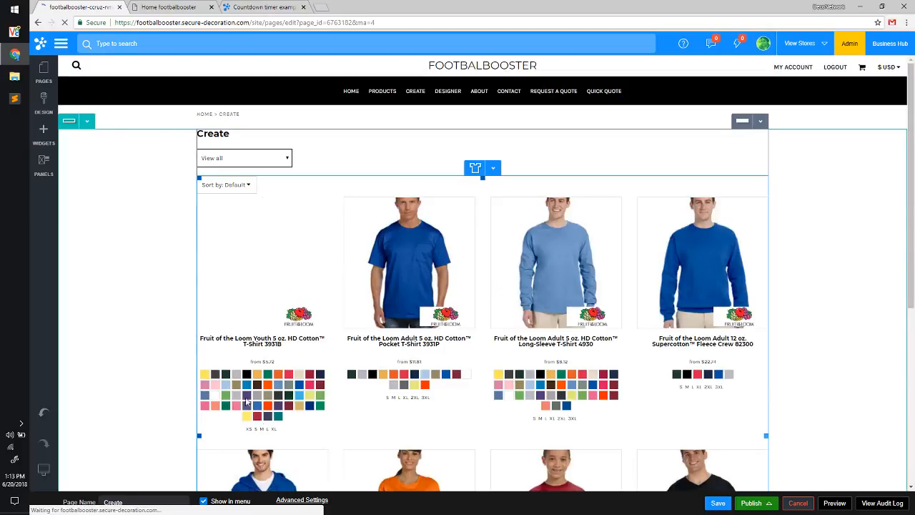
click(312, 501)
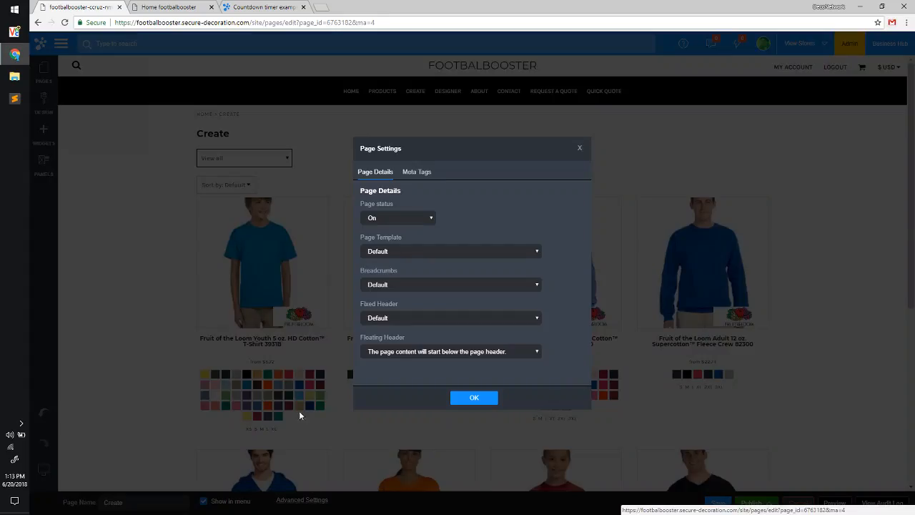
click(376, 220)
click(372, 236)
click(474, 398)
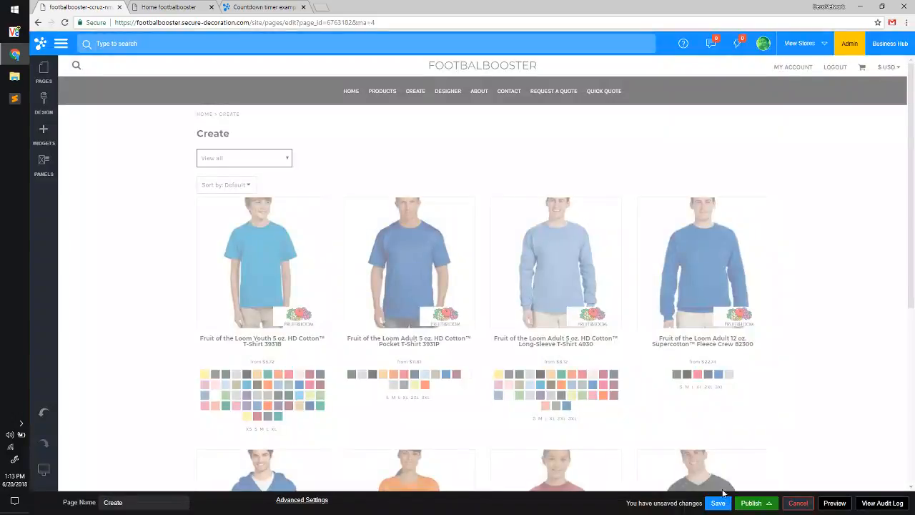
click(719, 503)
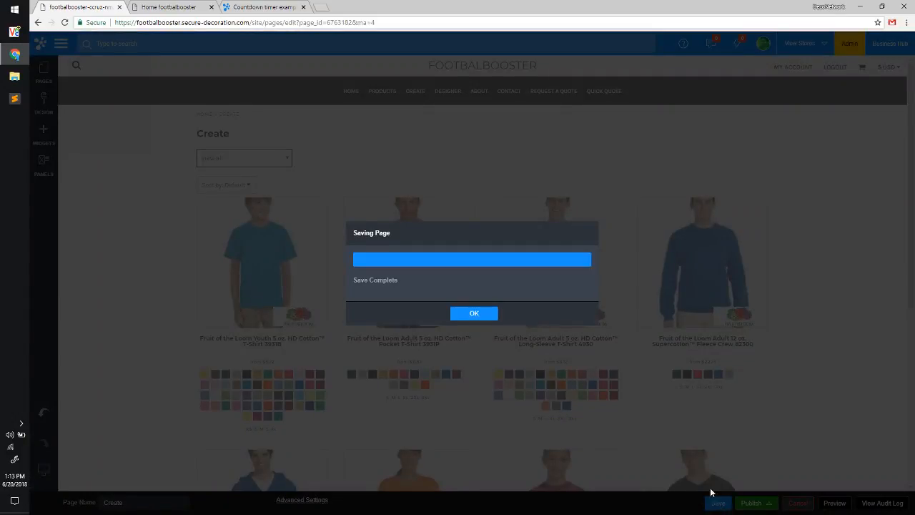
click(476, 314)
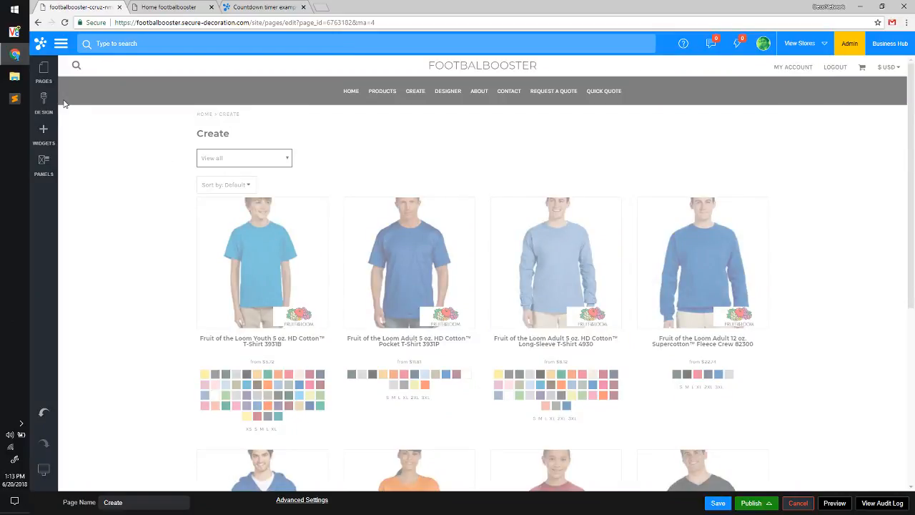
- Open the Designer page, set its page status to Off, and save the page
click(44, 72)
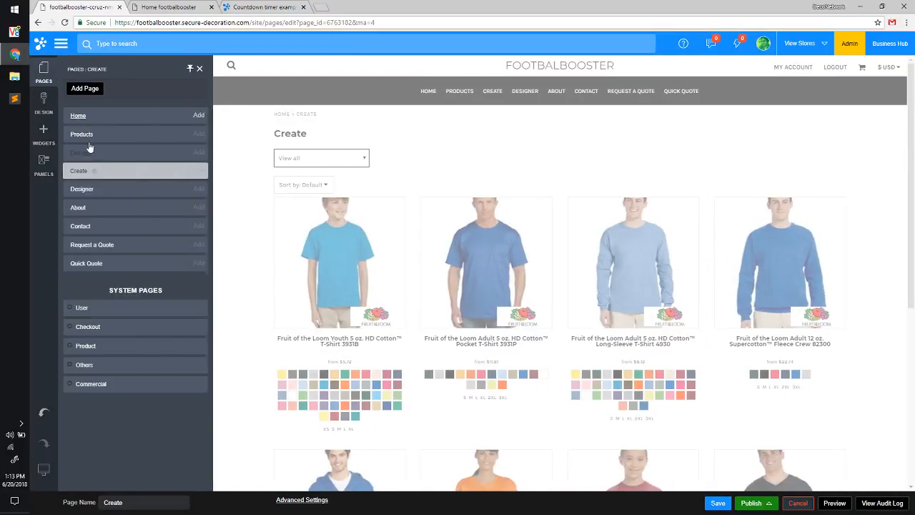
click(85, 191)
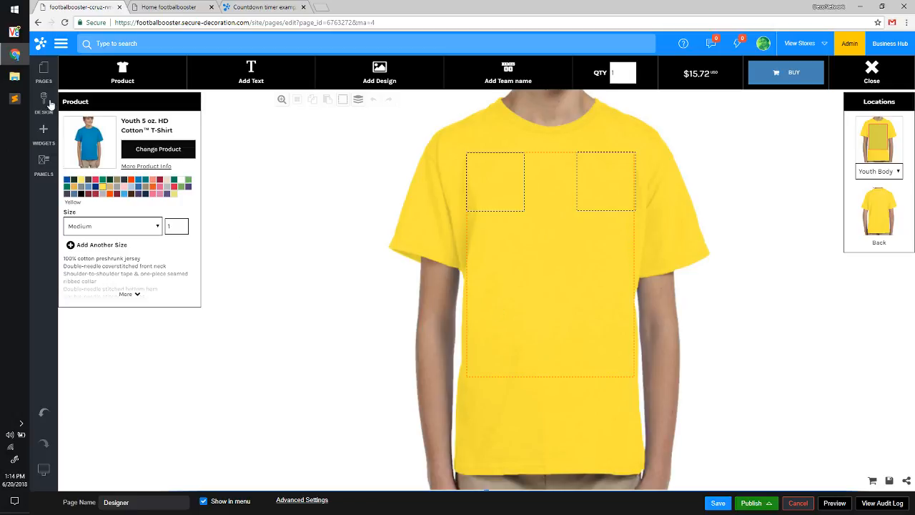
click(304, 501)
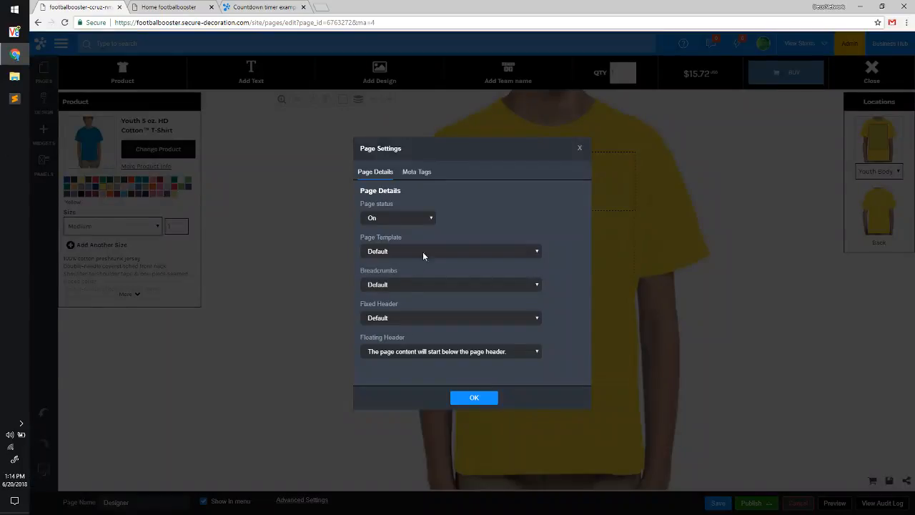
click(394, 219)
click(396, 232)
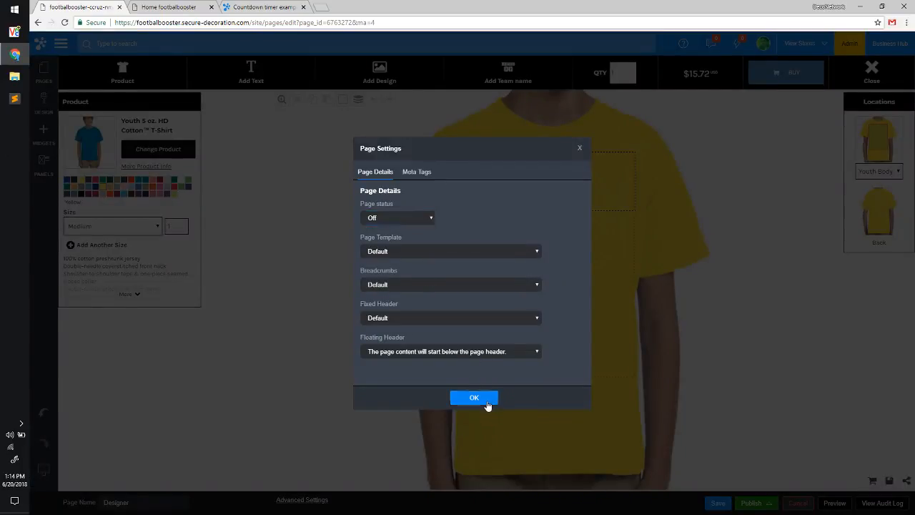
click(489, 399)
click(719, 507)
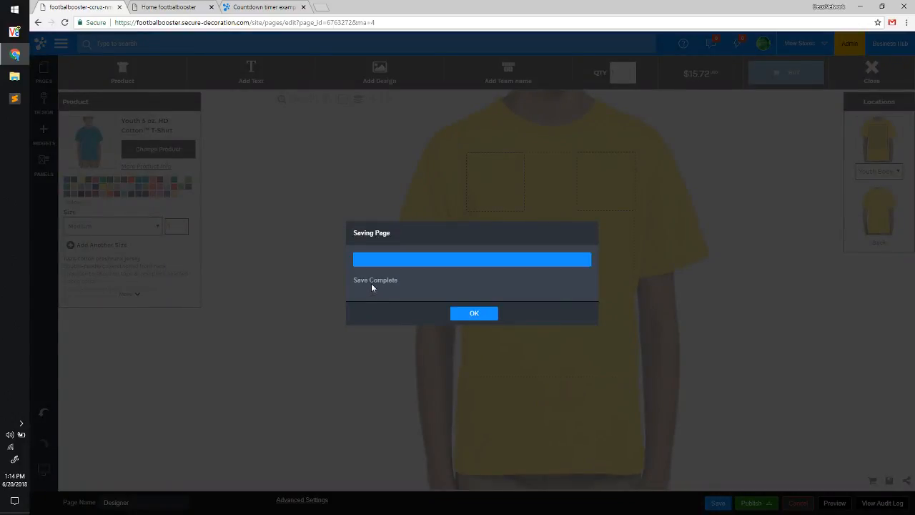
click(472, 317)
- Open the Request a Quote page, set its page status to Off in its page settings, and save it
click(43, 83)
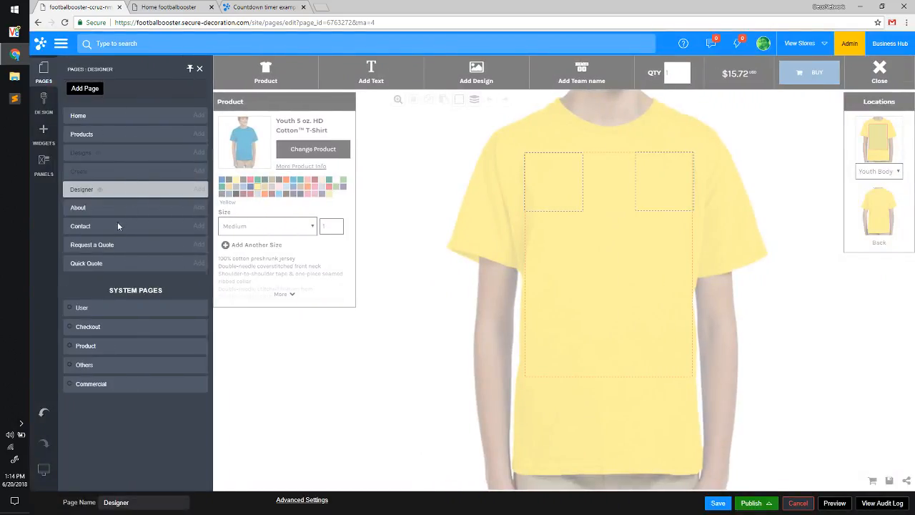
click(103, 246)
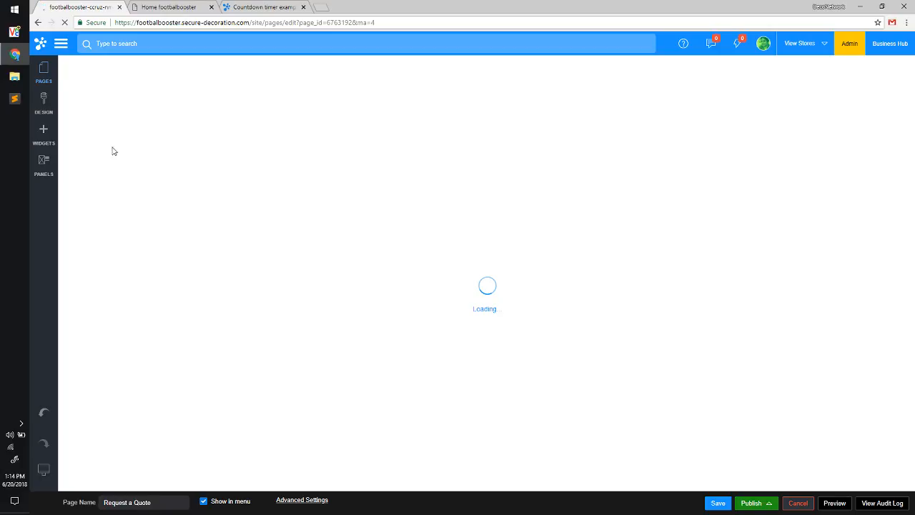
click(306, 500)
click(415, 218)
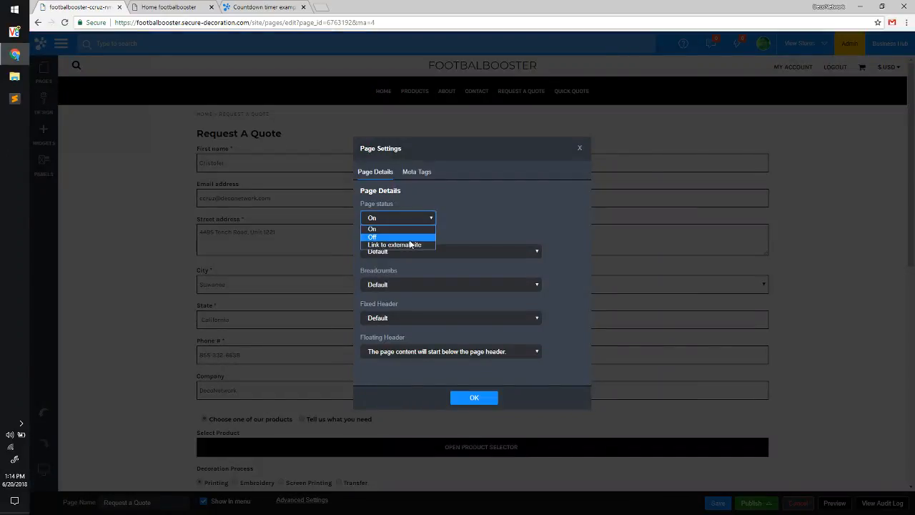
click(410, 239)
click(465, 397)
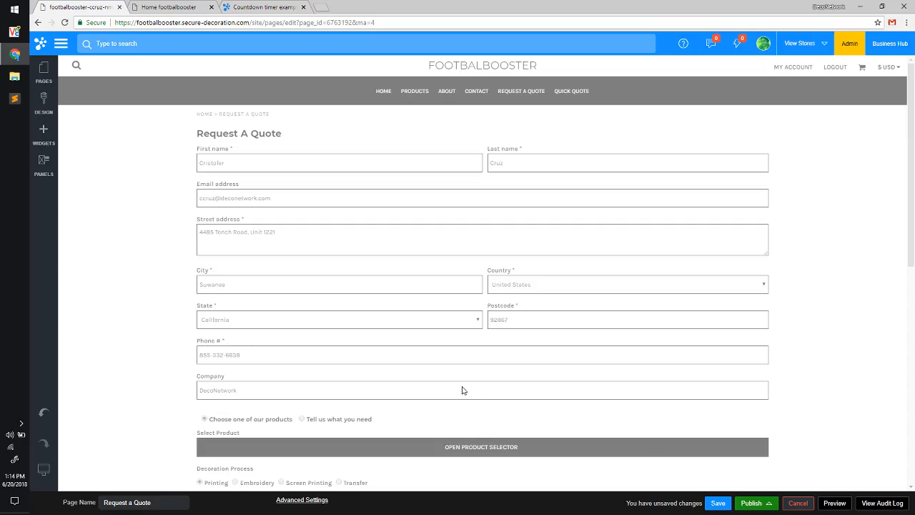
click(718, 507)
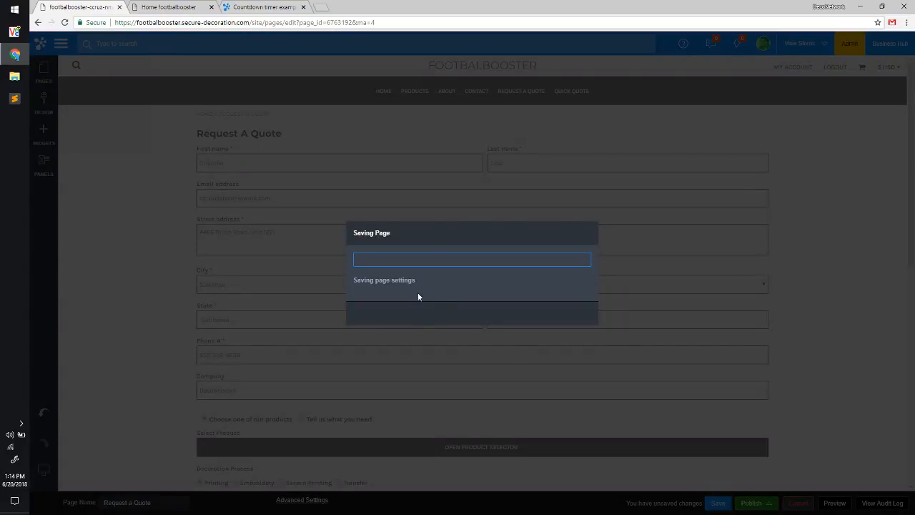
click(456, 310)
- Open the Quick Quote page, set its page status to Off, and save the page
click(43, 73)
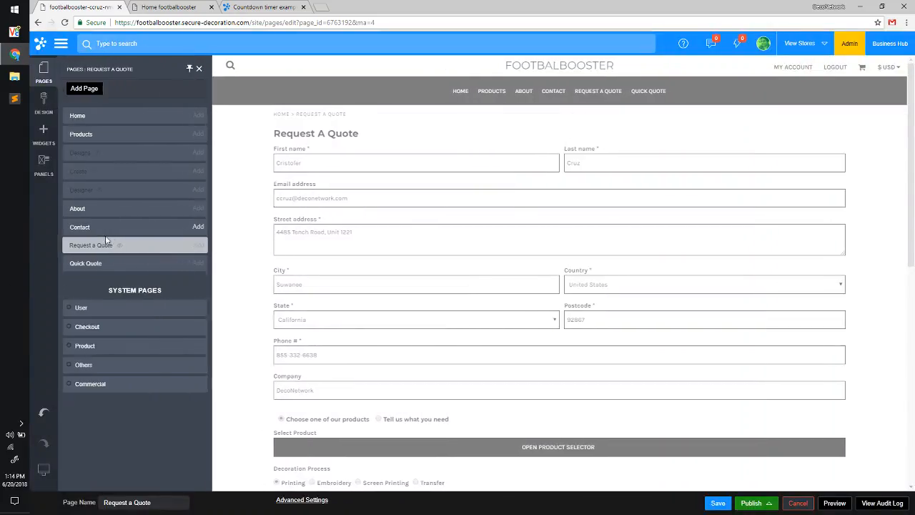
click(89, 264)
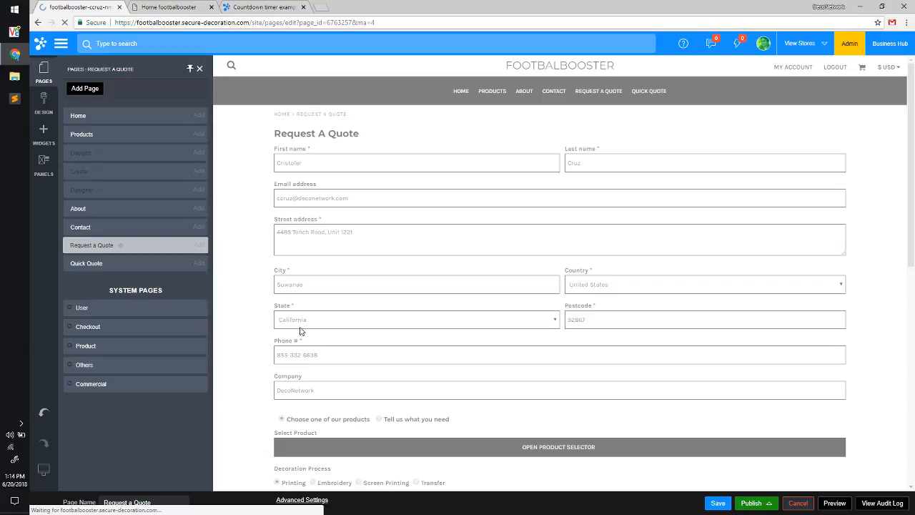
click(312, 500)
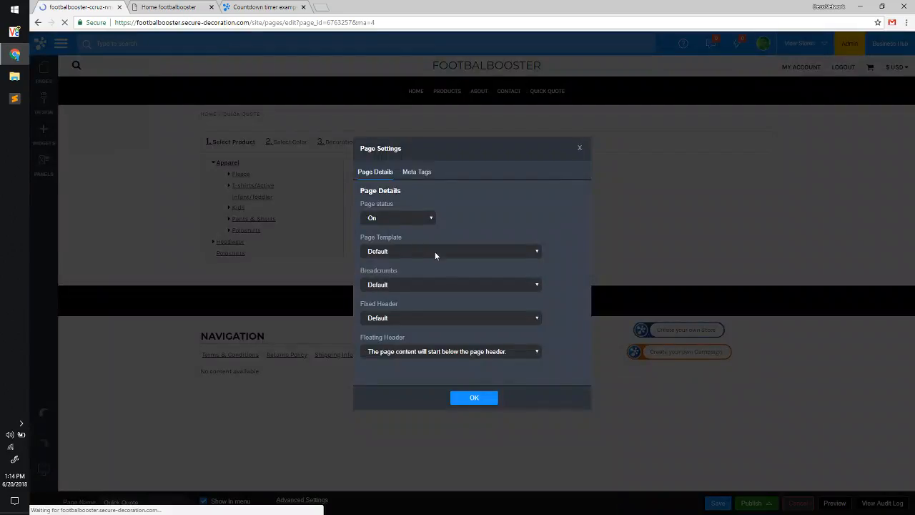
click(396, 219)
click(390, 229)
click(476, 398)
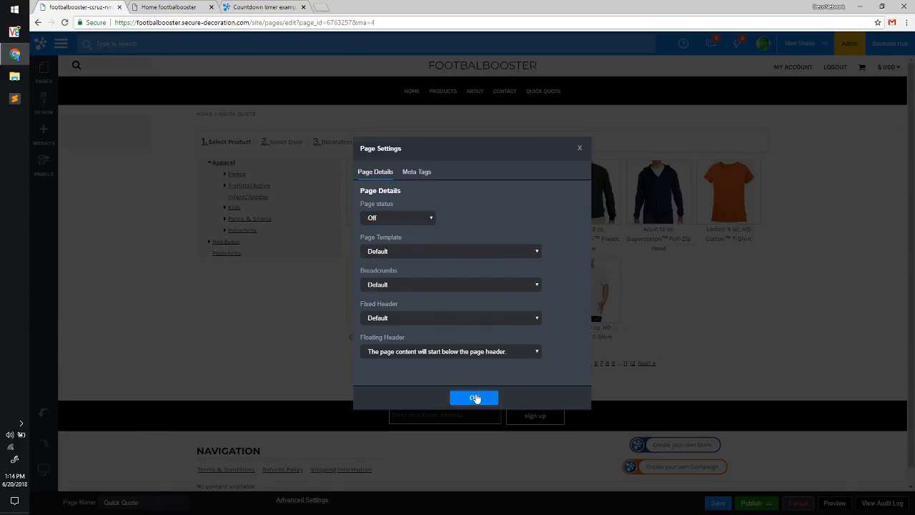
click(719, 503)
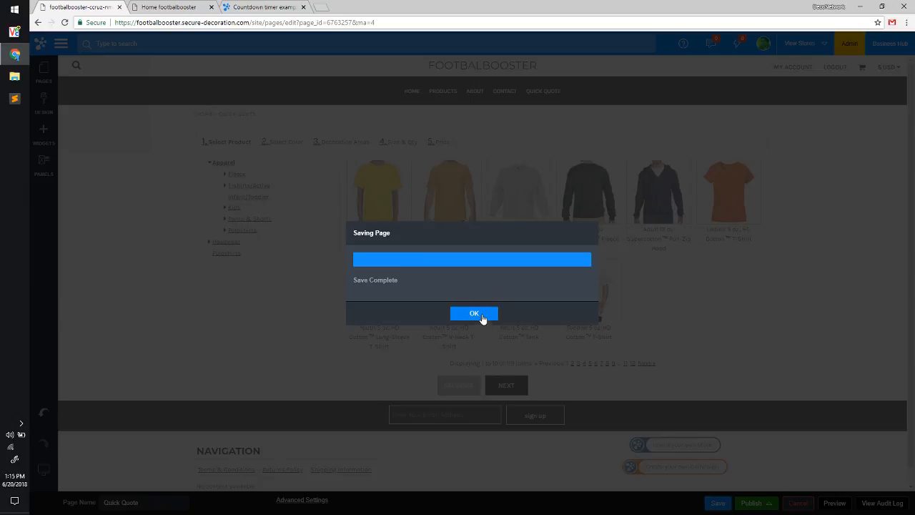
click(483, 317)
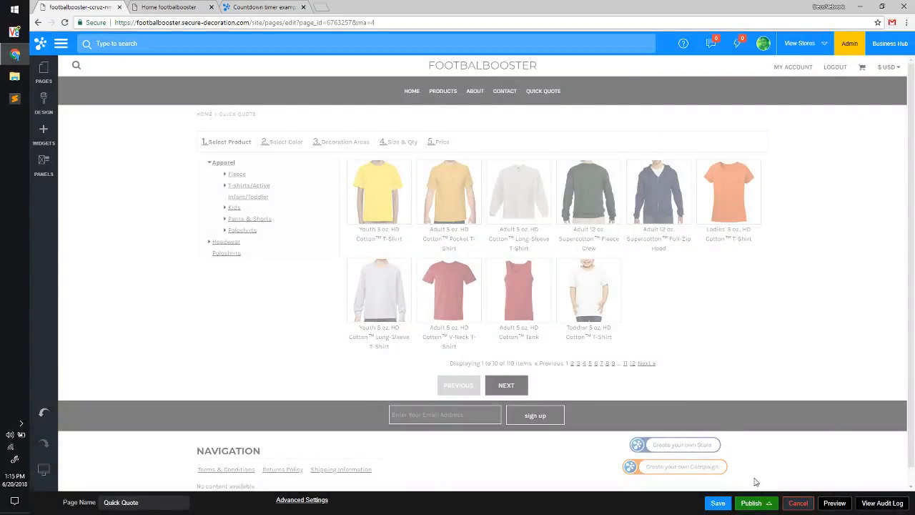
- Publish the website
click(752, 503)
click(759, 482)
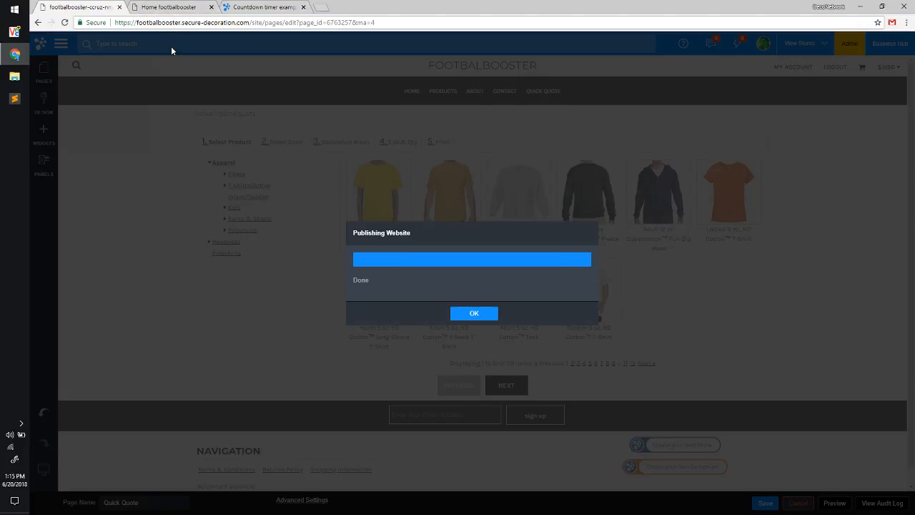
click(457, 314)
- Reload the live store home page in the other tab to check its menu, then return to the editor
click(163, 6)
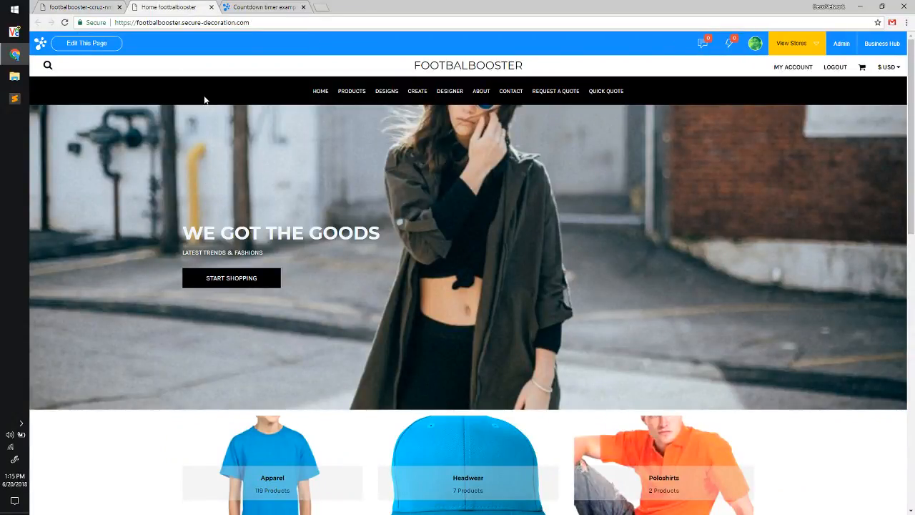
key(F5)
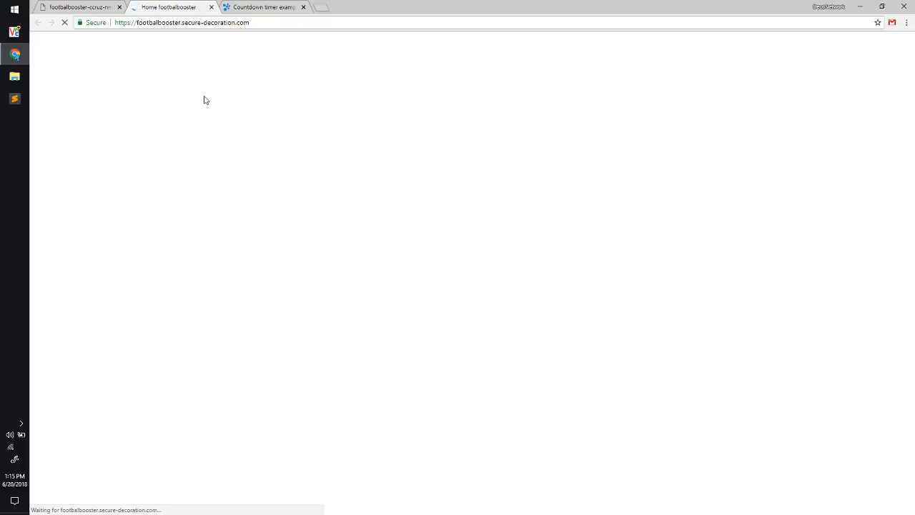
click(88, 5)
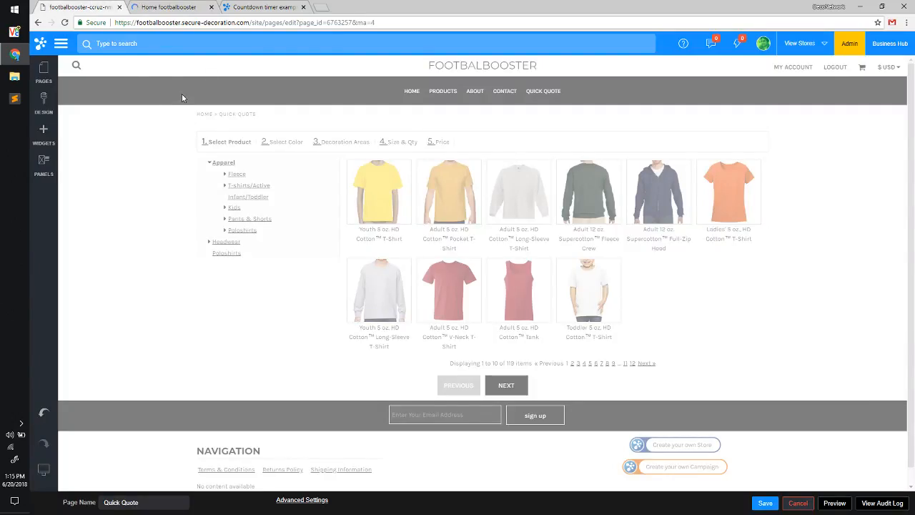
click(175, 11)
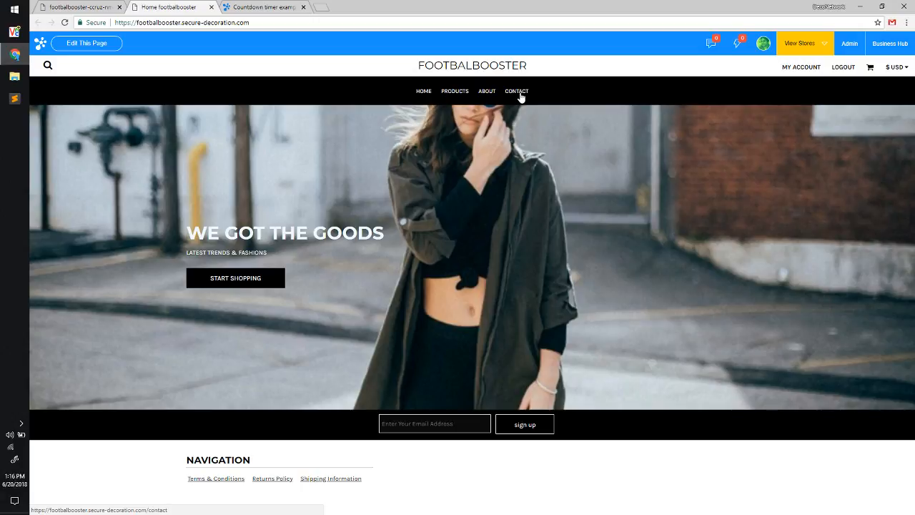
click(86, 6)
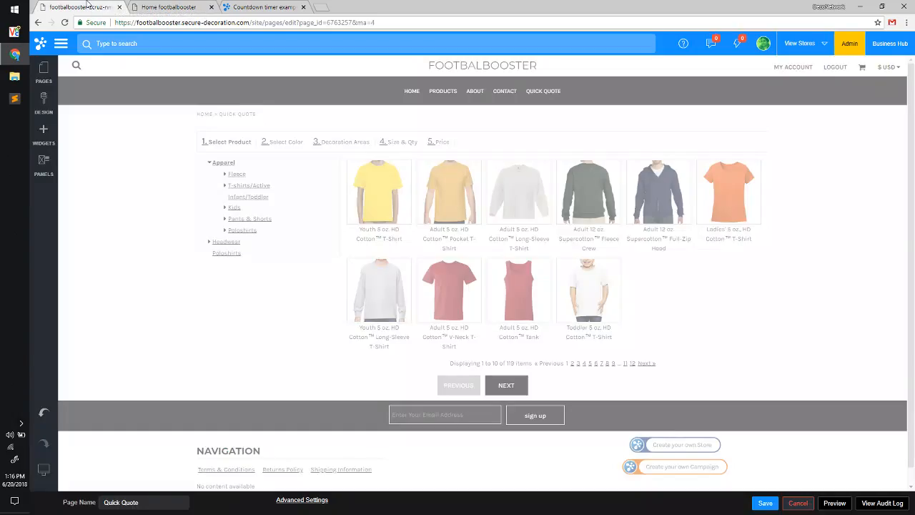
- Open the Home page's hero row settings and choose to replace the row's background image
click(42, 73)
click(78, 115)
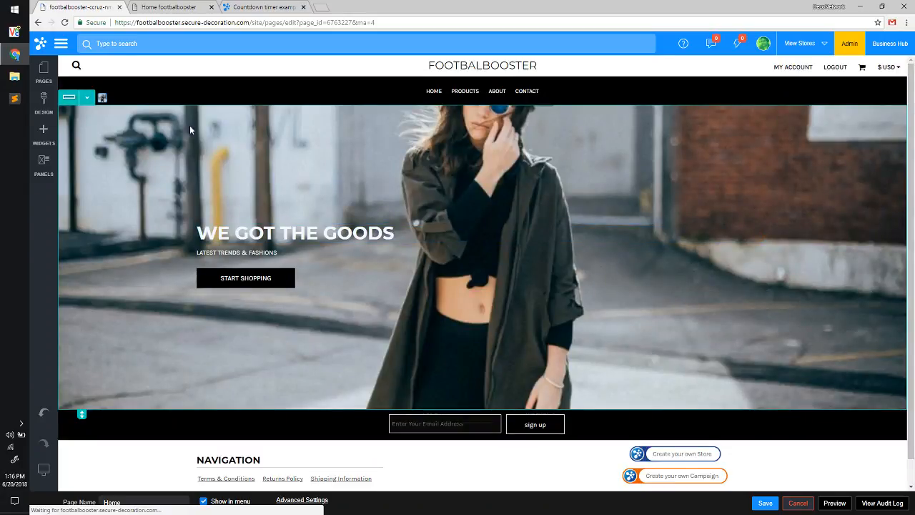
click(87, 98)
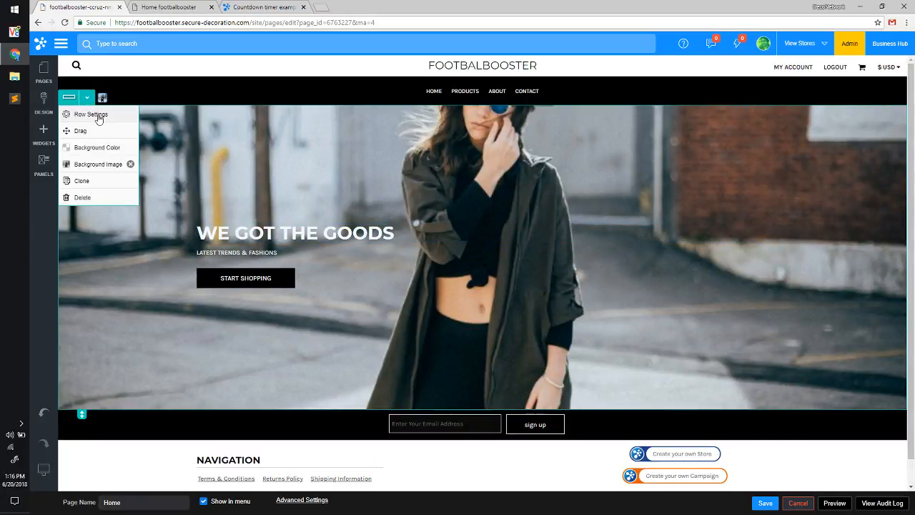
click(91, 115)
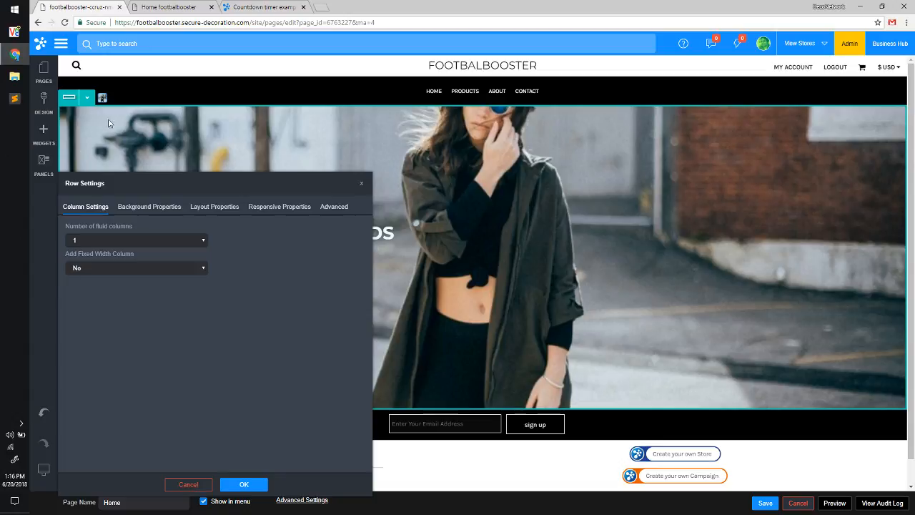
click(251, 166)
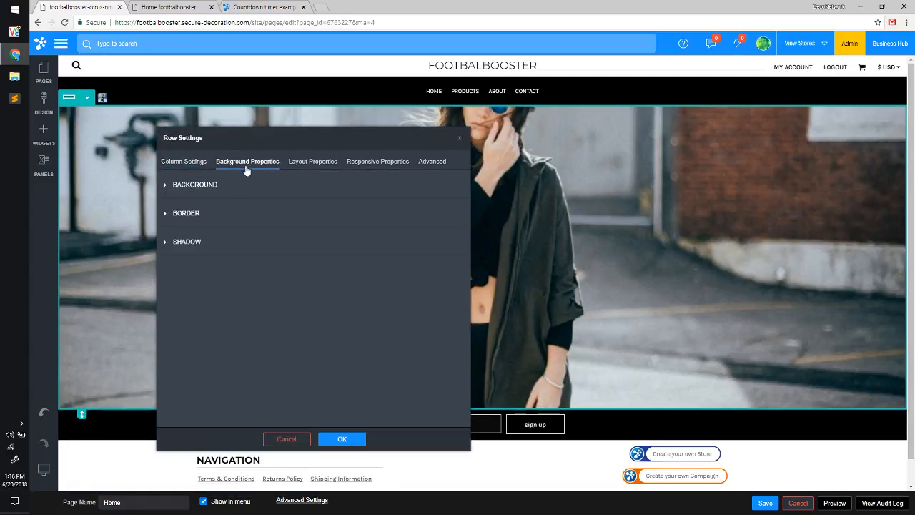
click(203, 190)
scroll(306, 262, down, 1)
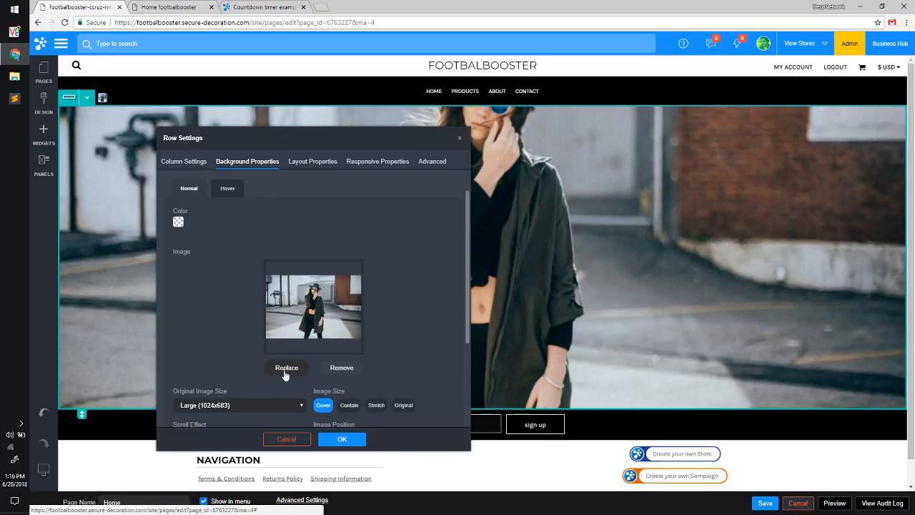
click(286, 368)
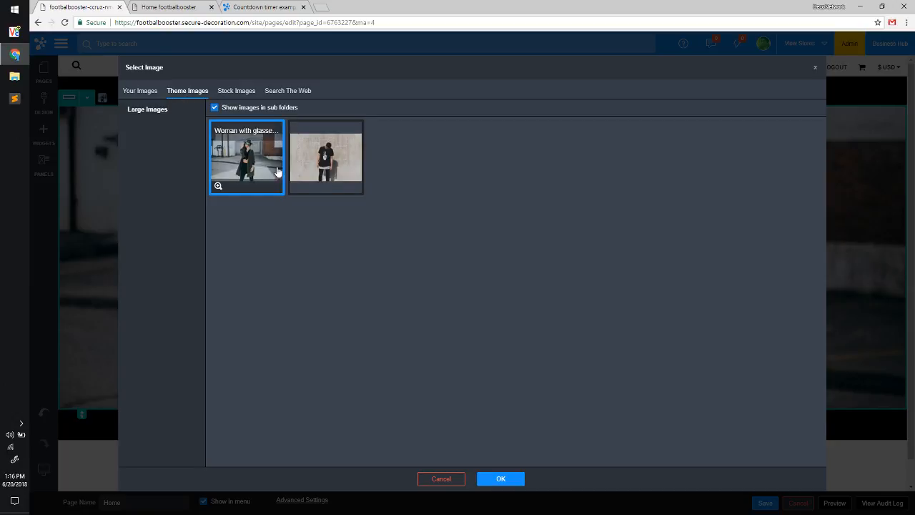
- Browse the stock image folders, then search the web images for football
click(250, 92)
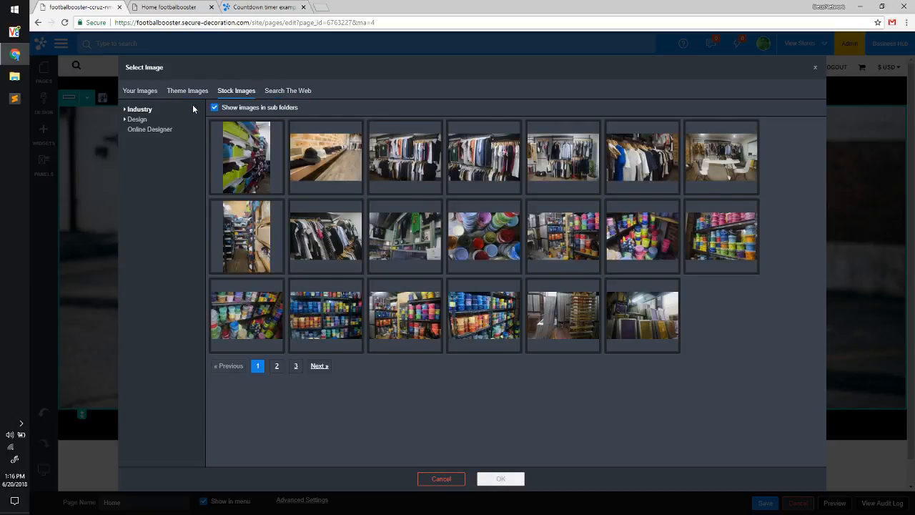
click(132, 120)
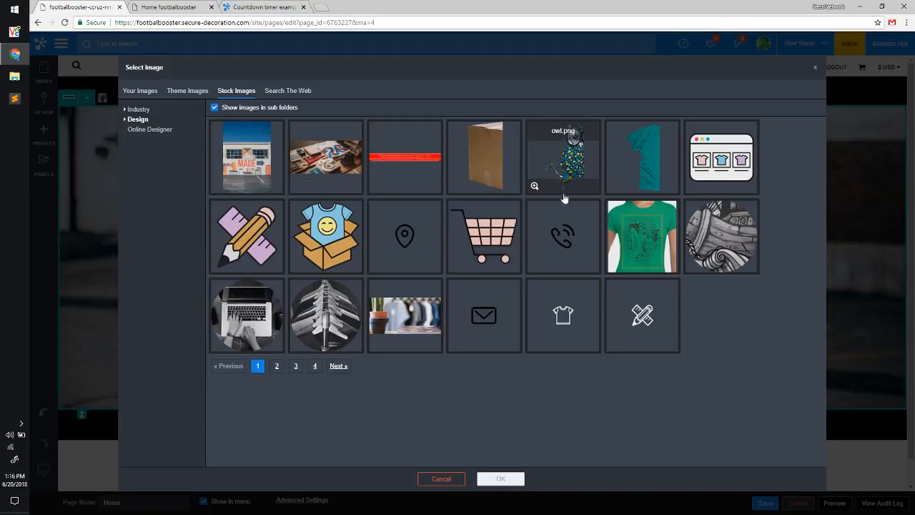
click(282, 90)
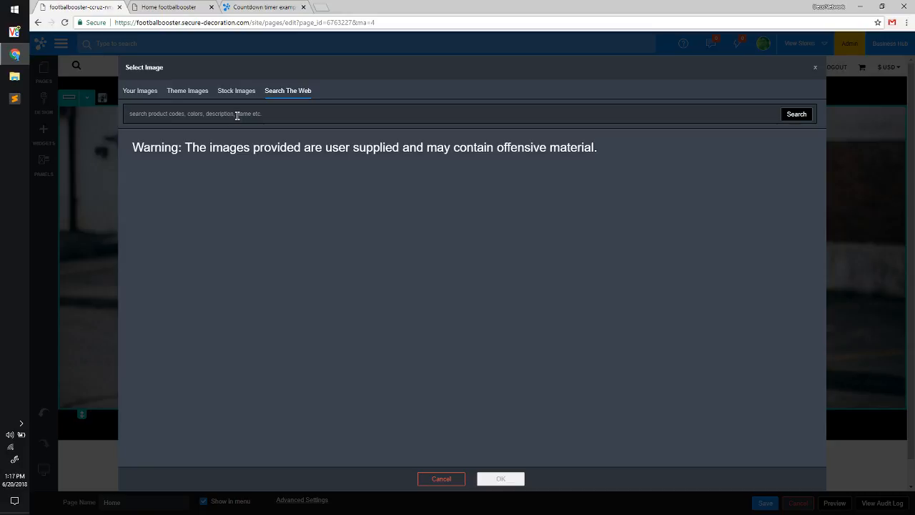
text(football)
key(Return)
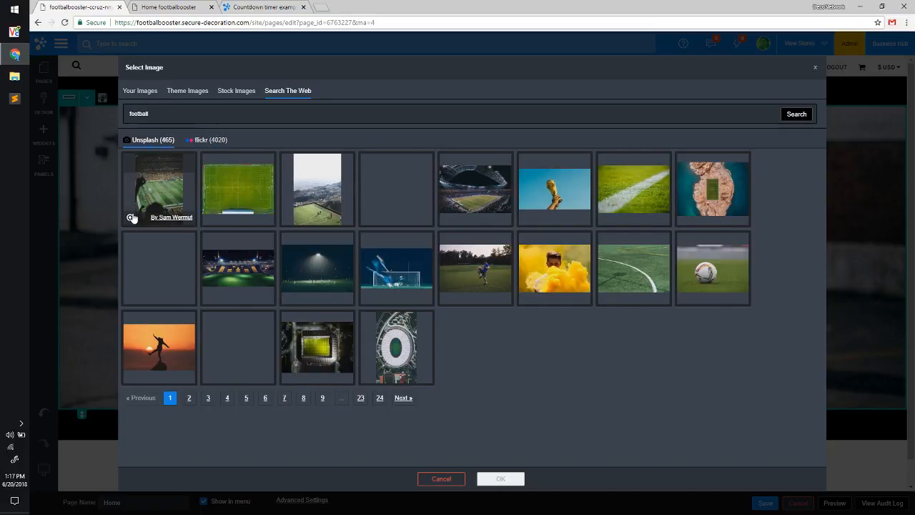
- Select the grass pitch photo with a white line and apply it as the hero row background
click(626, 194)
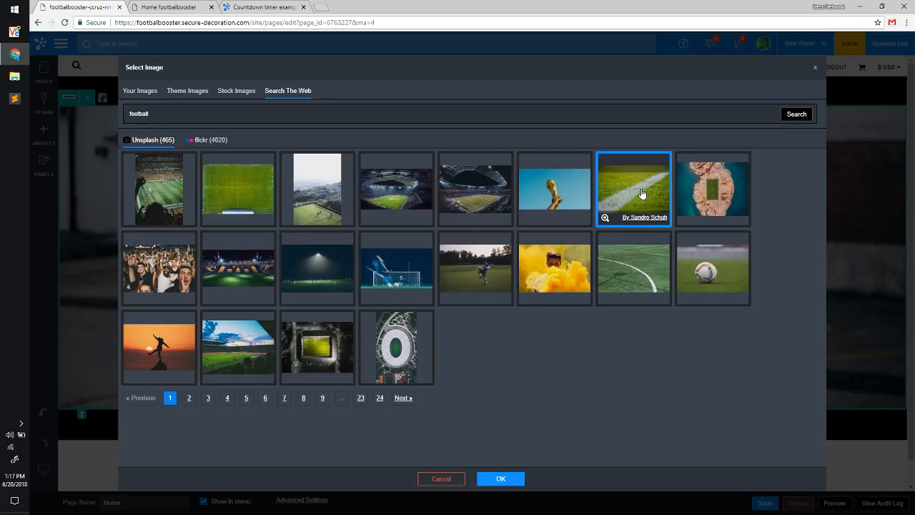
click(499, 480)
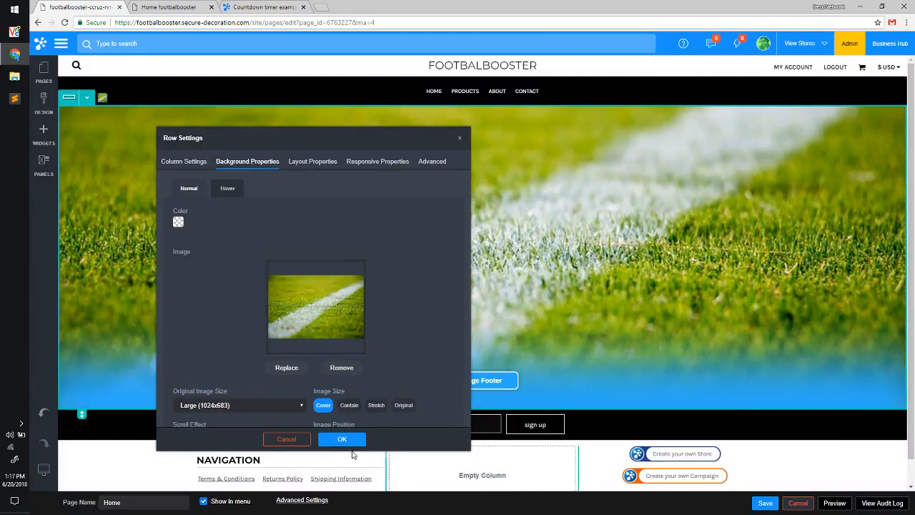
click(342, 439)
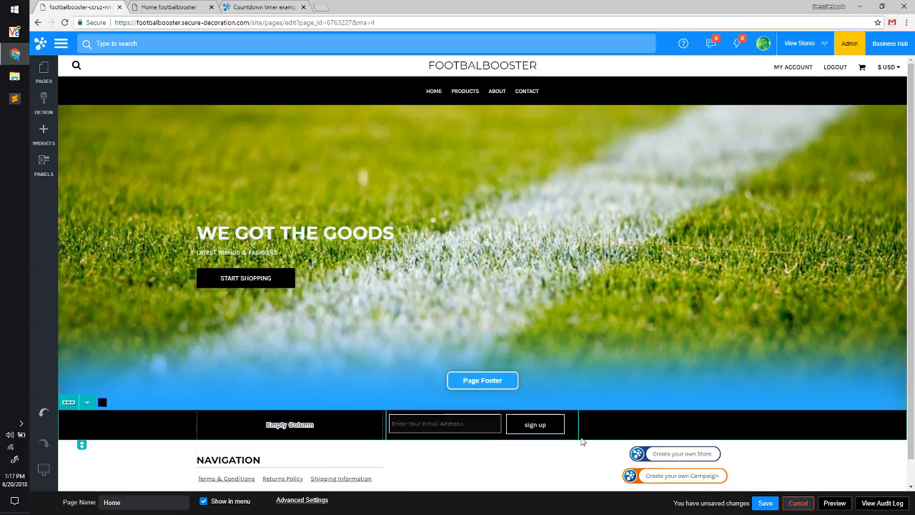
- Save the home page and publish the website
click(763, 503)
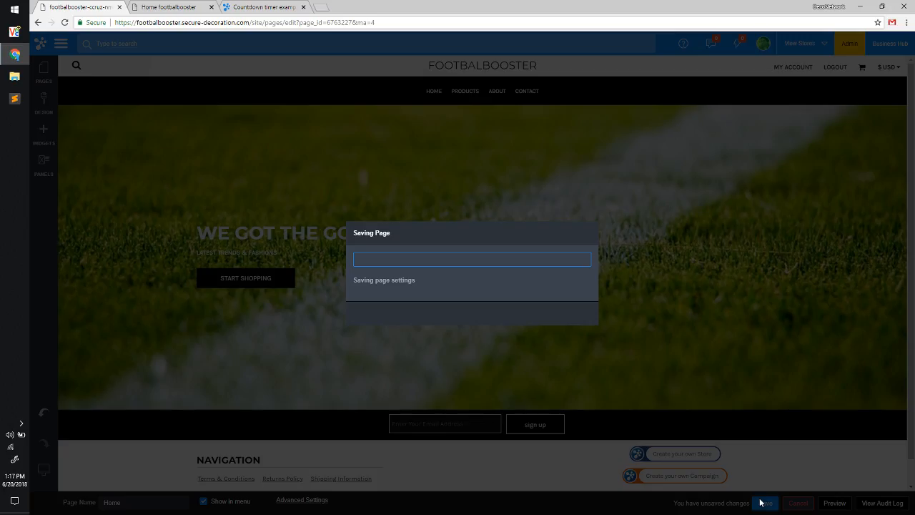
click(475, 313)
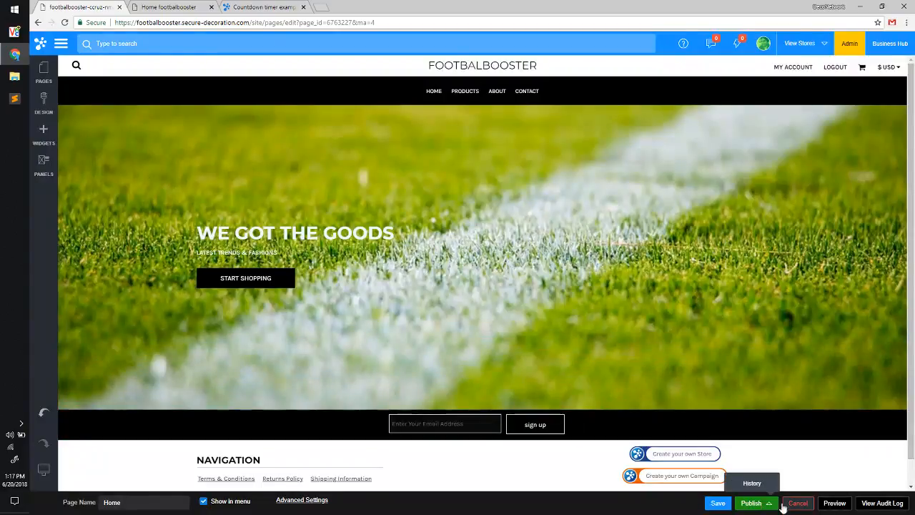
click(752, 503)
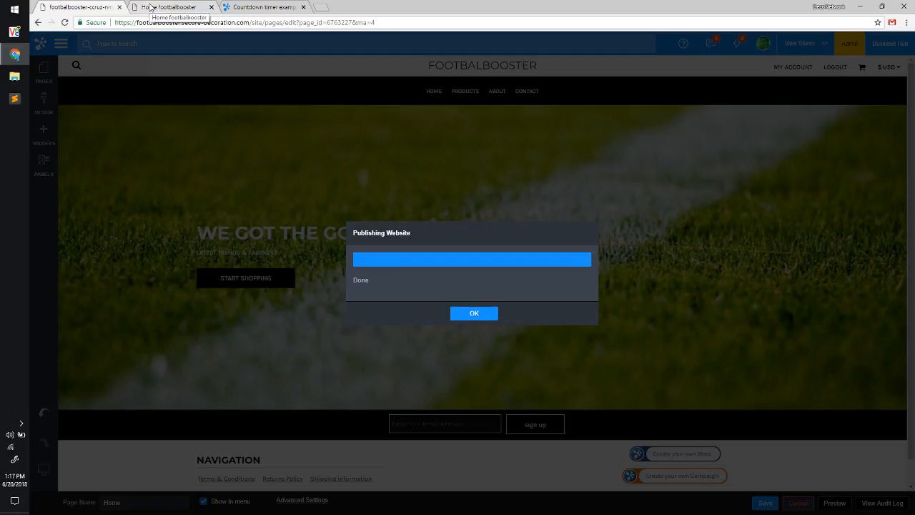
click(461, 311)
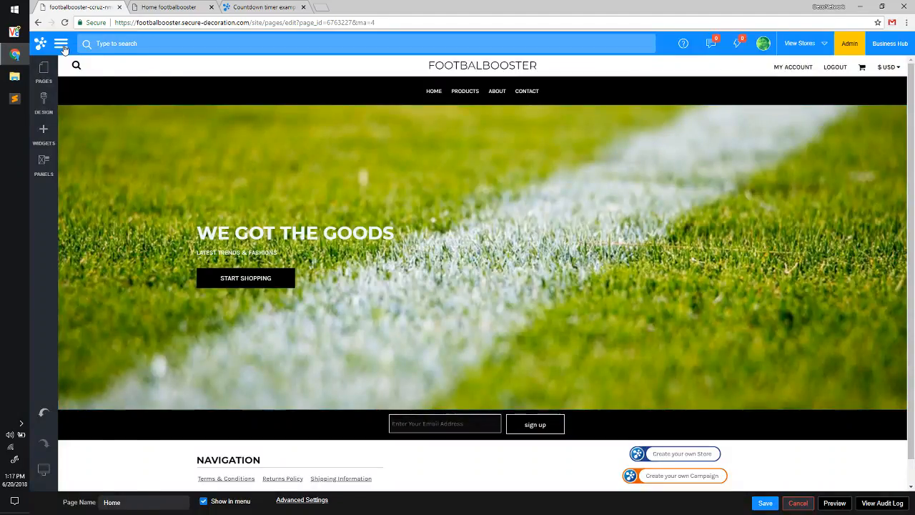
- Open Decorated Products in a new browser tab and start creating a new decorated product
click(61, 44)
right_click(92, 236)
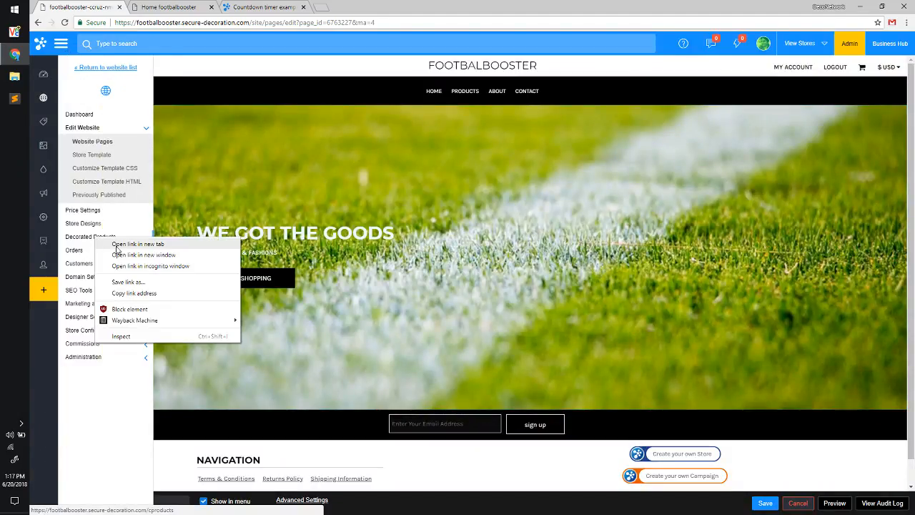
click(115, 243)
drag(222, 5, 136, 6)
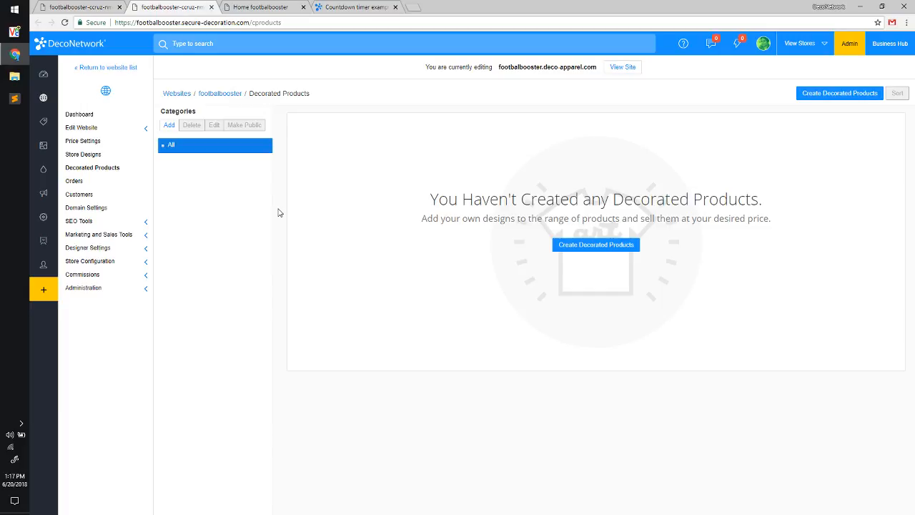
click(594, 250)
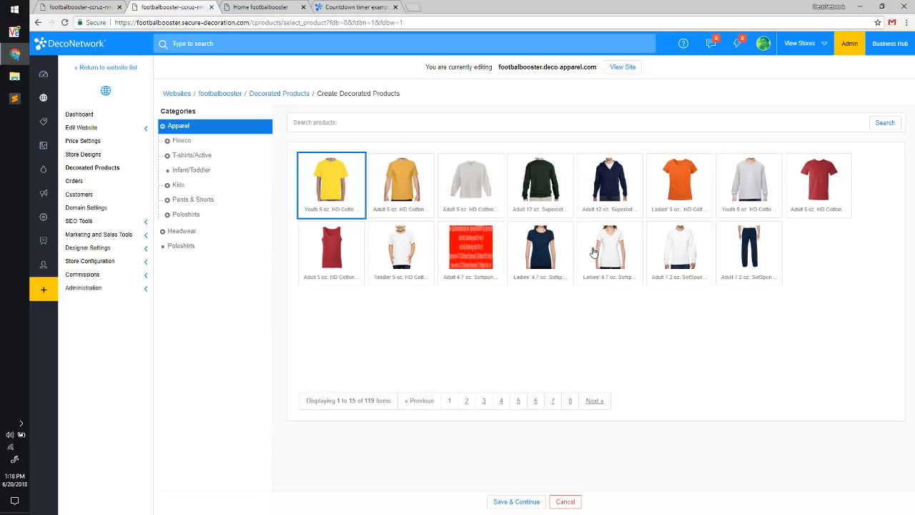
- Choose the red Adult 5 oz. HD Cotton shirt as the blank product and continue
click(422, 193)
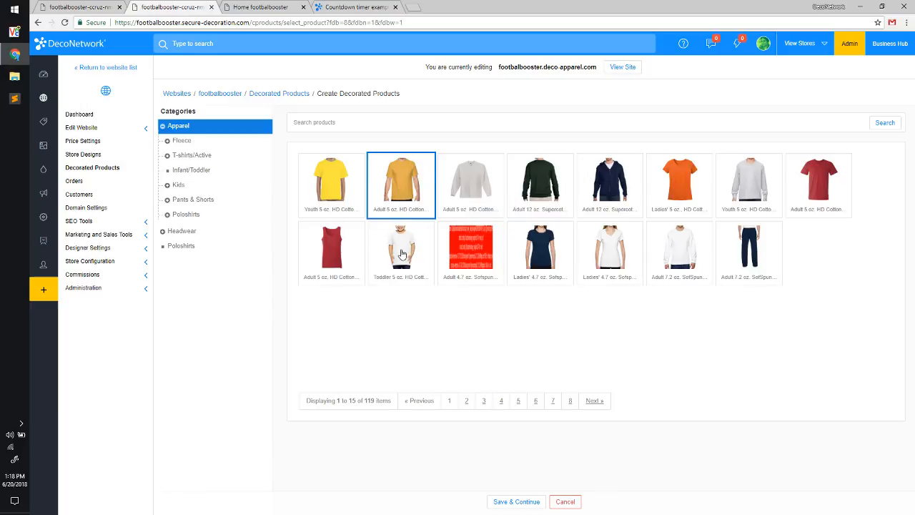
click(698, 254)
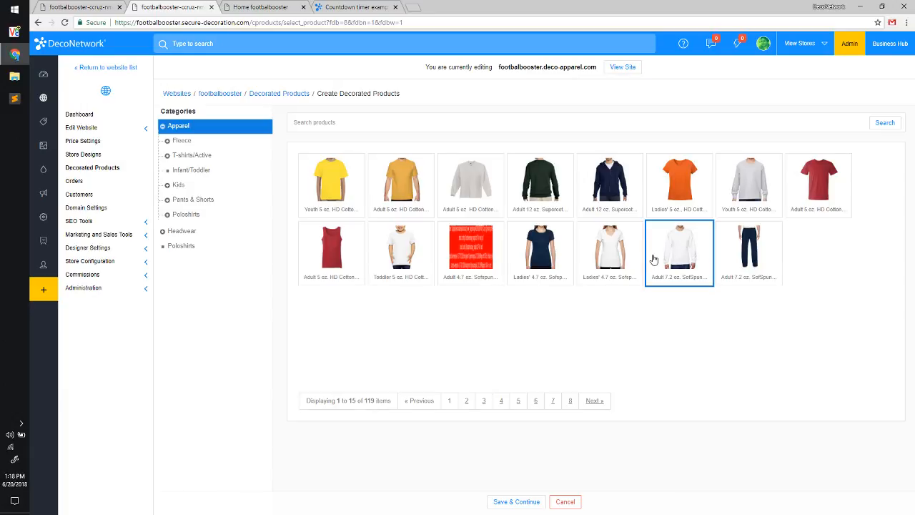
click(827, 197)
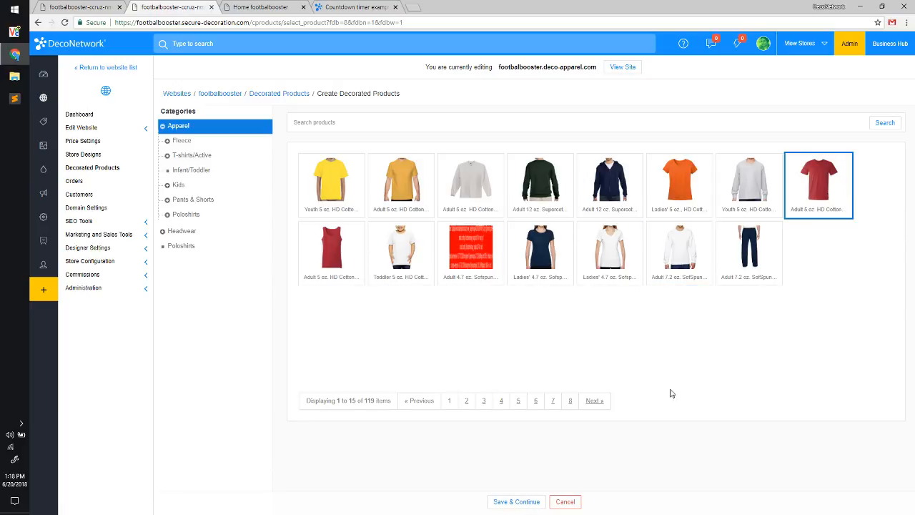
click(516, 502)
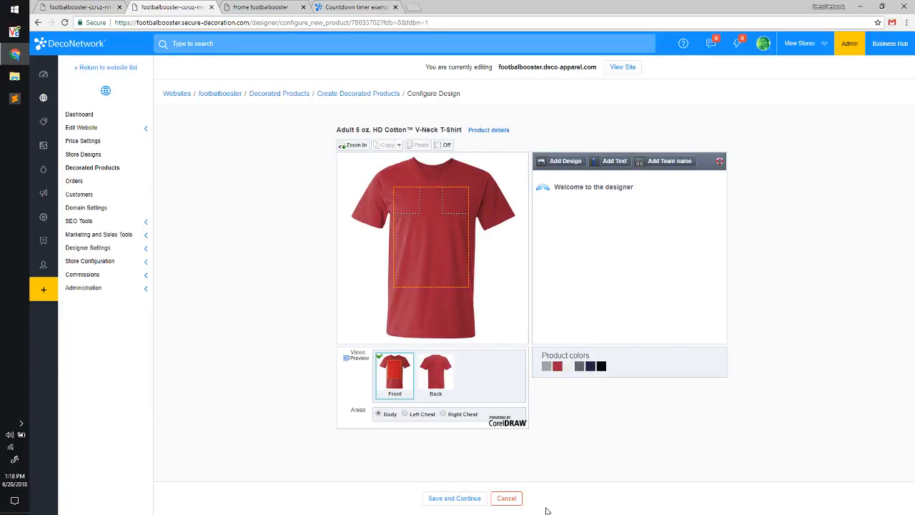
- Add a printing design by uploading nic_print3600x2993ppi.png from Example Graphics, declaring permission to use the file
click(567, 161)
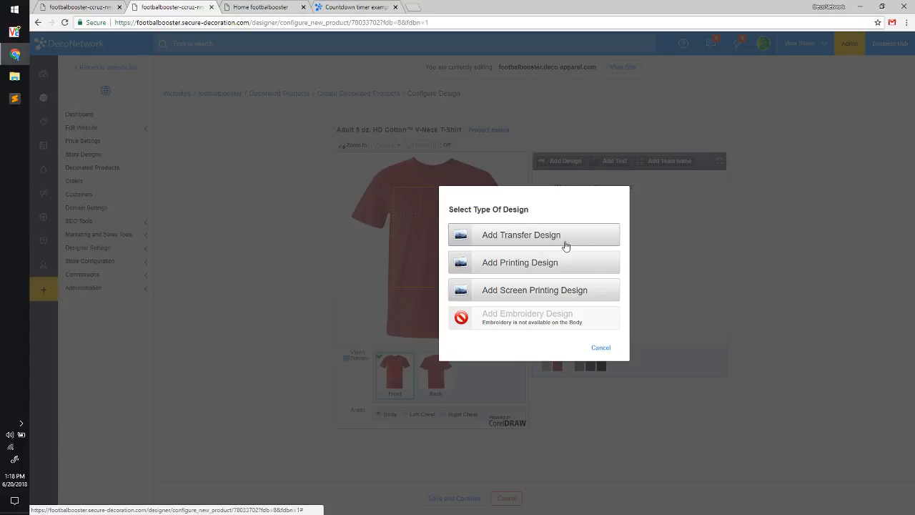
click(554, 263)
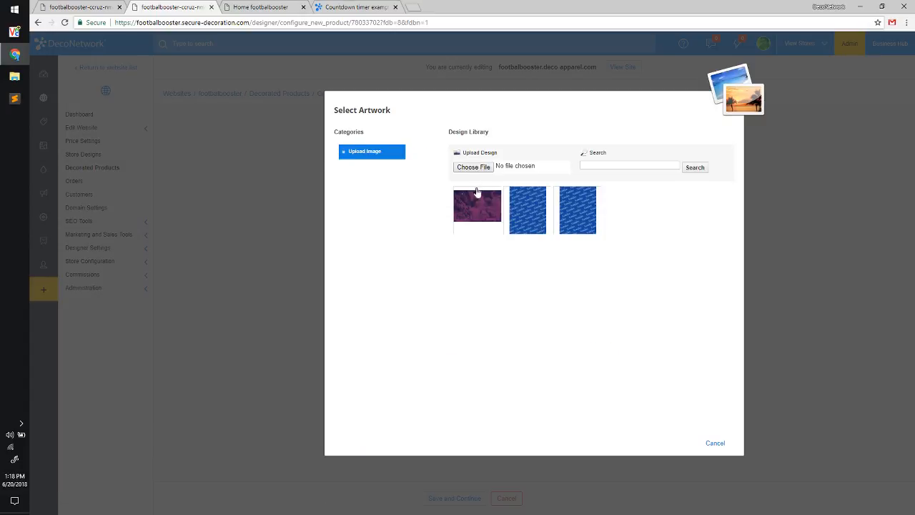
click(473, 171)
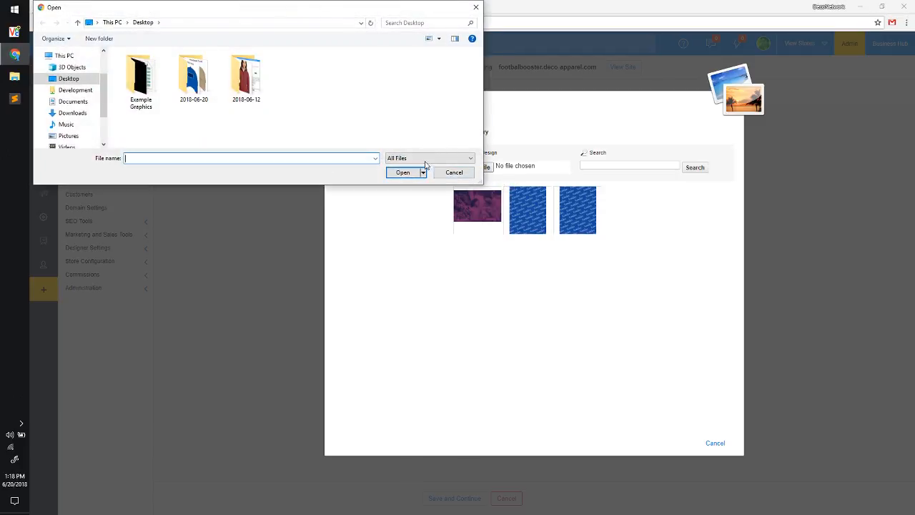
double_click(141, 79)
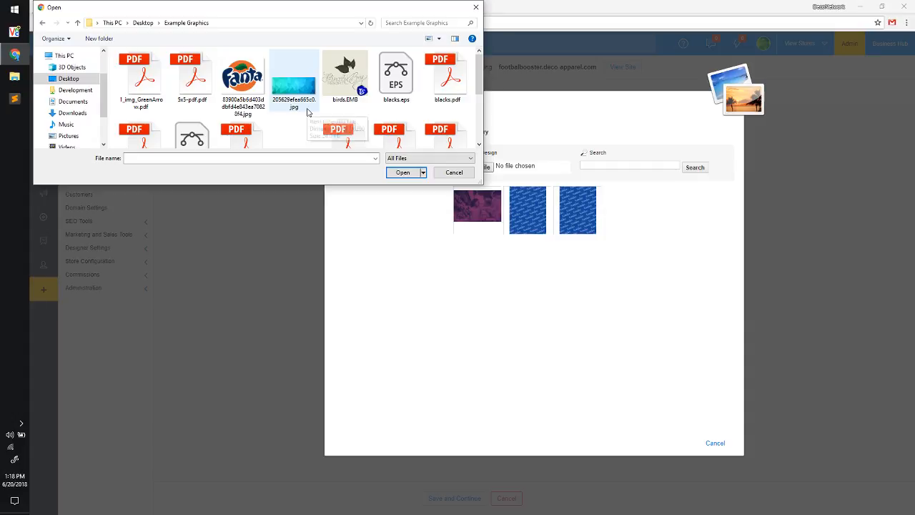
drag(481, 73, 480, 116)
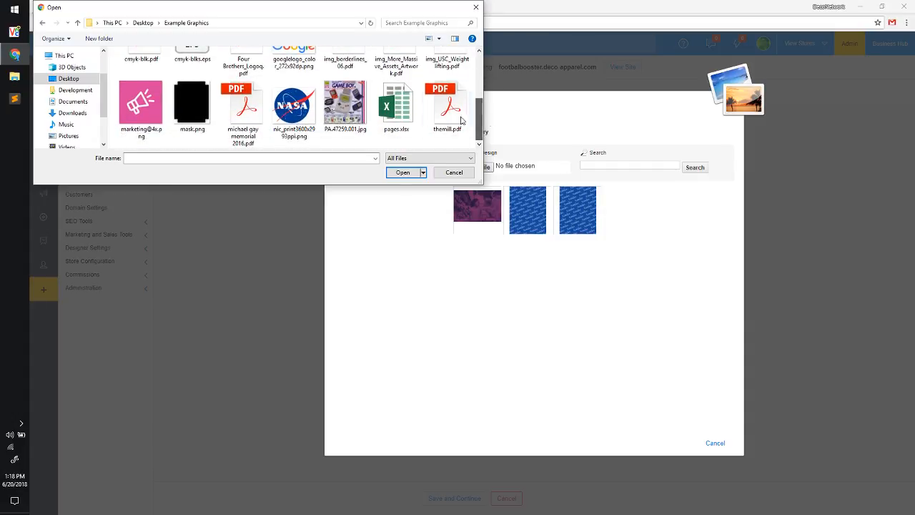
double_click(305, 117)
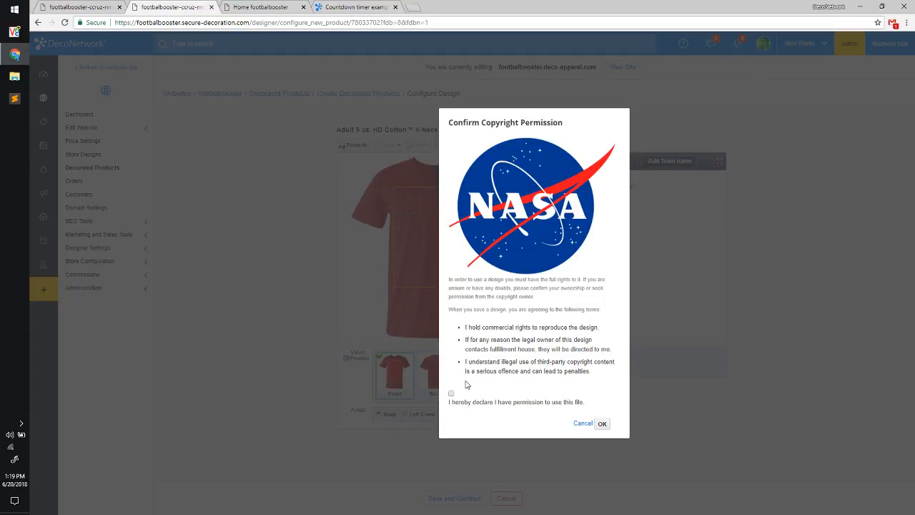
click(451, 394)
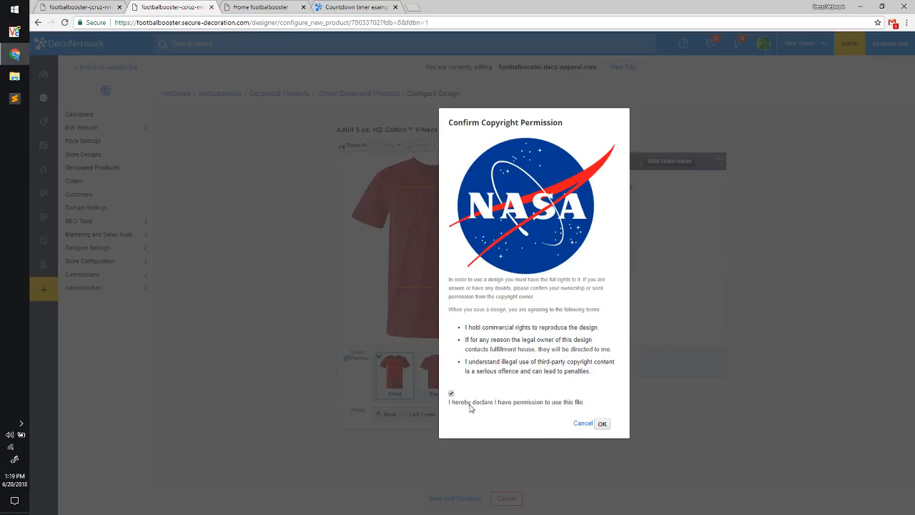
click(602, 425)
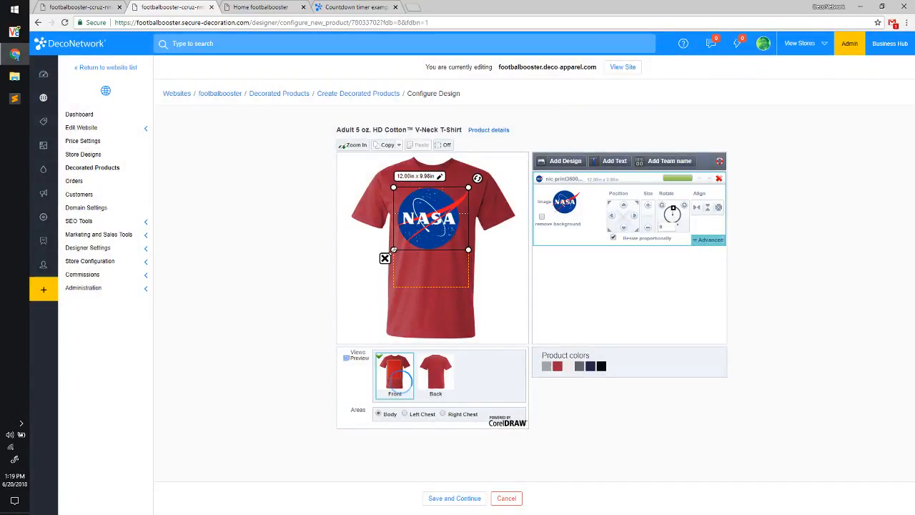
- Resize the NASA design to about 10.94 x 9.10 in, switch the shirt colour to grey, and save the design
drag(393, 251, 400, 244)
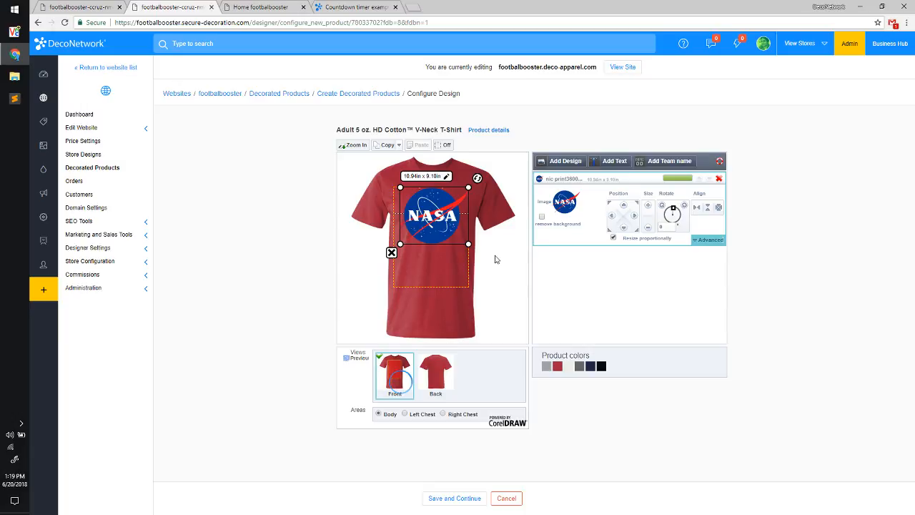
click(570, 366)
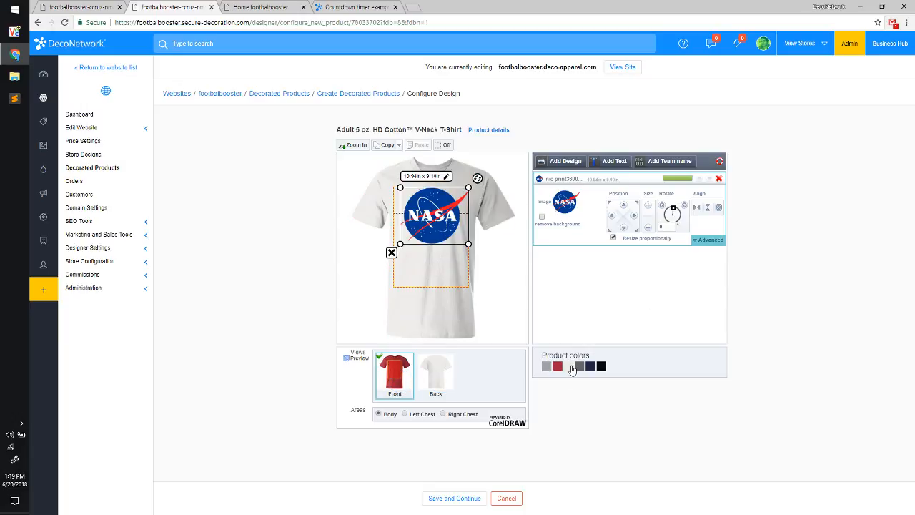
click(548, 369)
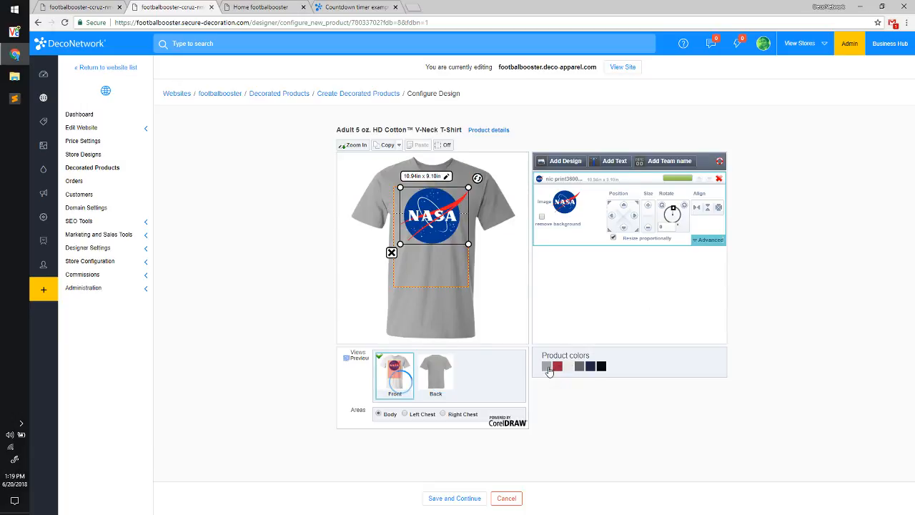
click(508, 306)
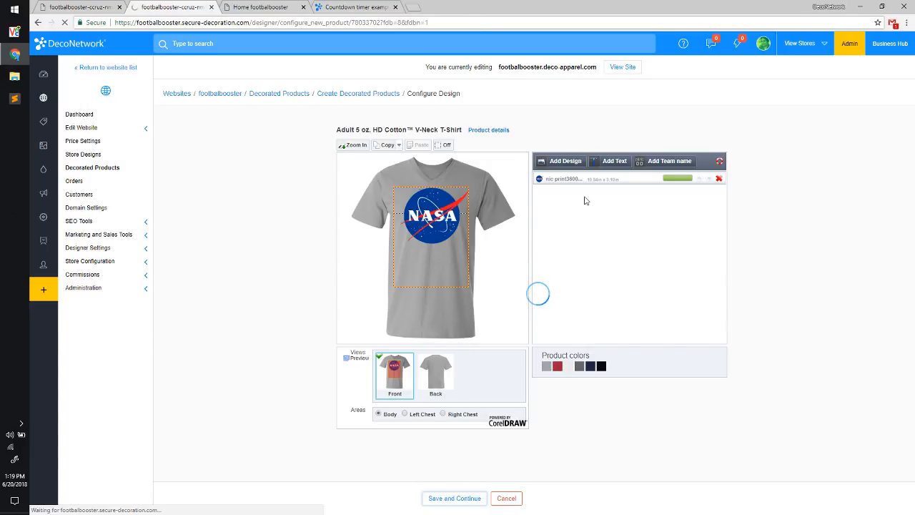
- Name the decorated product NASA Football Booster
click(478, 132)
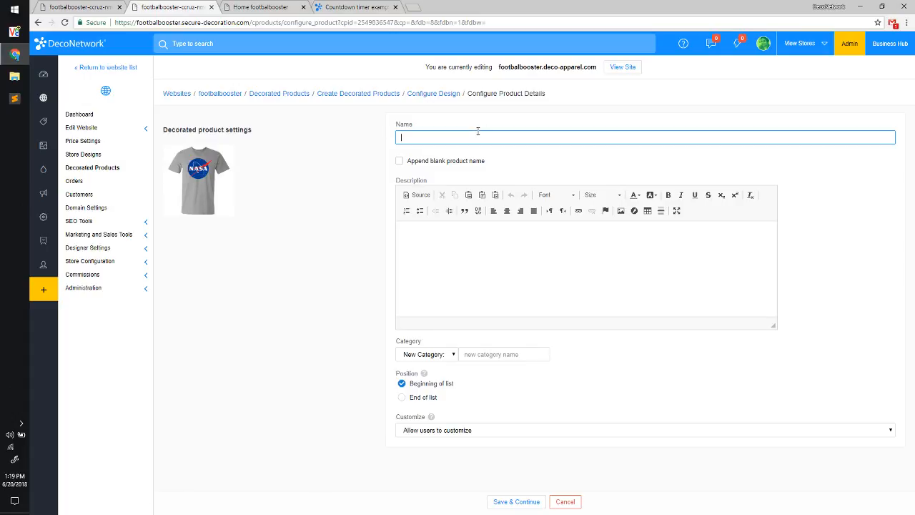
text(NASA Football Booster)
key(Tab)
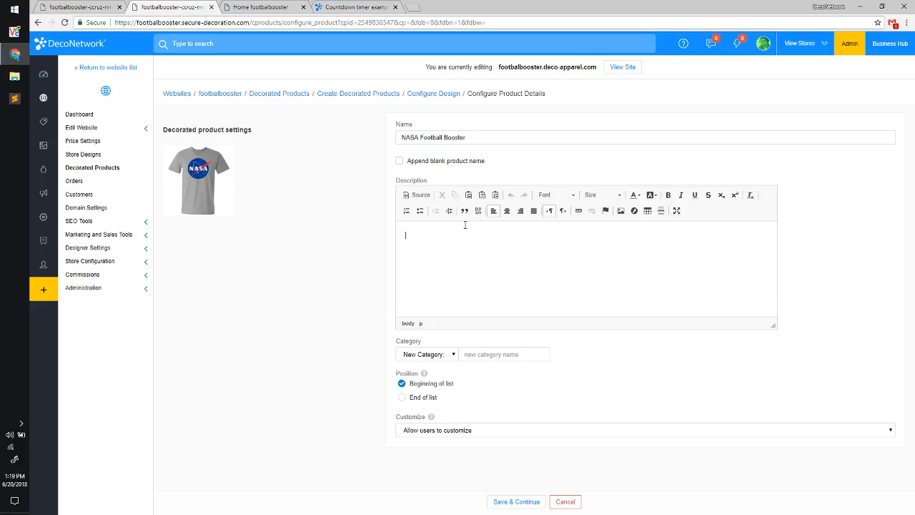
- Create a new product category named Adult
click(448, 353)
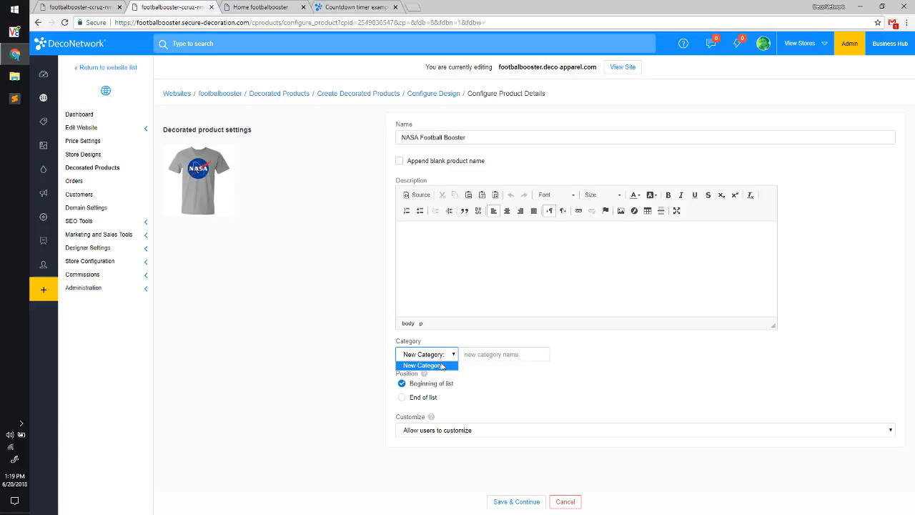
click(480, 355)
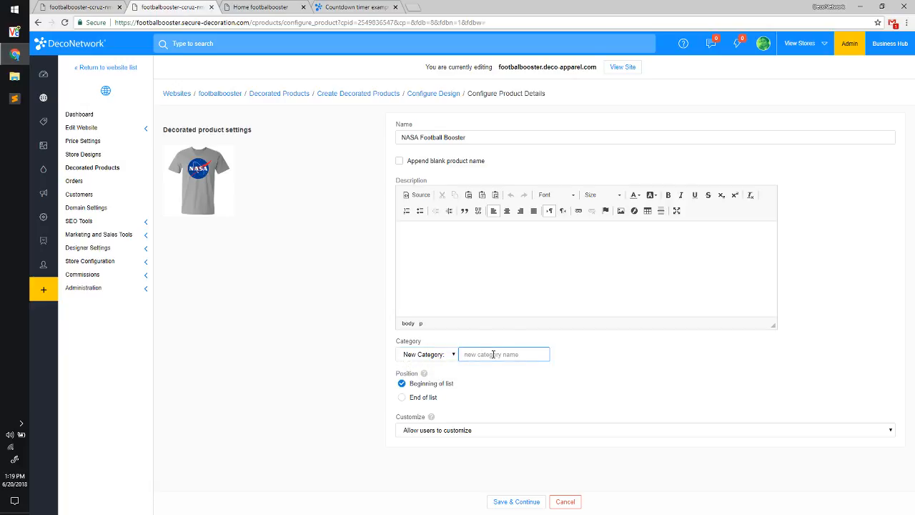
text(Adult)
- Set customization to Don't allow users to customize and save the product details
click(453, 432)
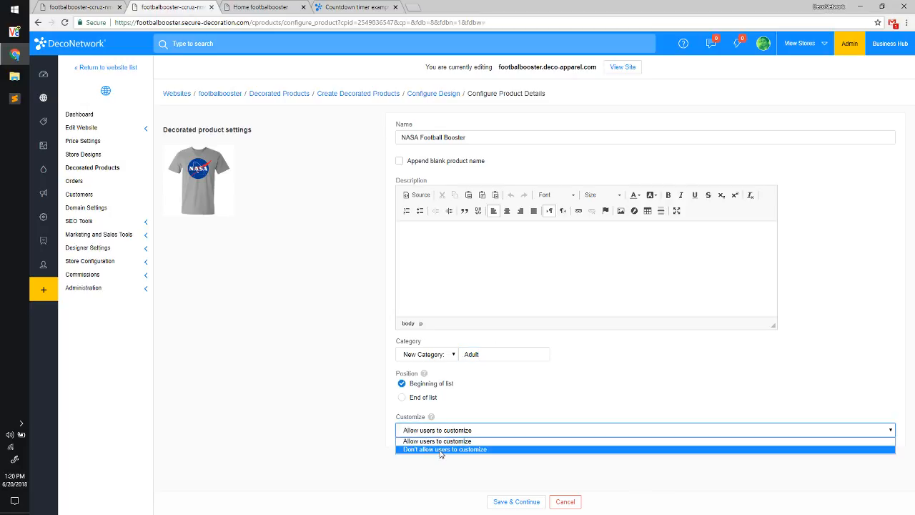
click(440, 451)
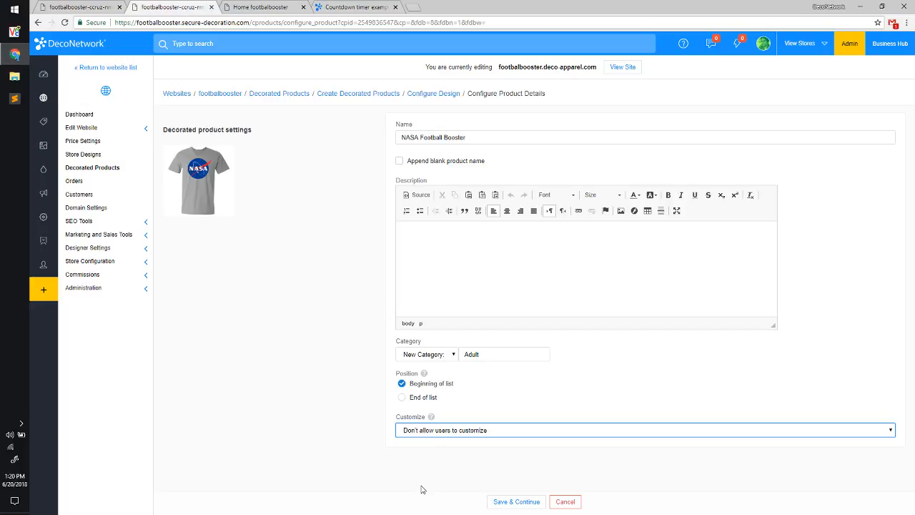
click(436, 471)
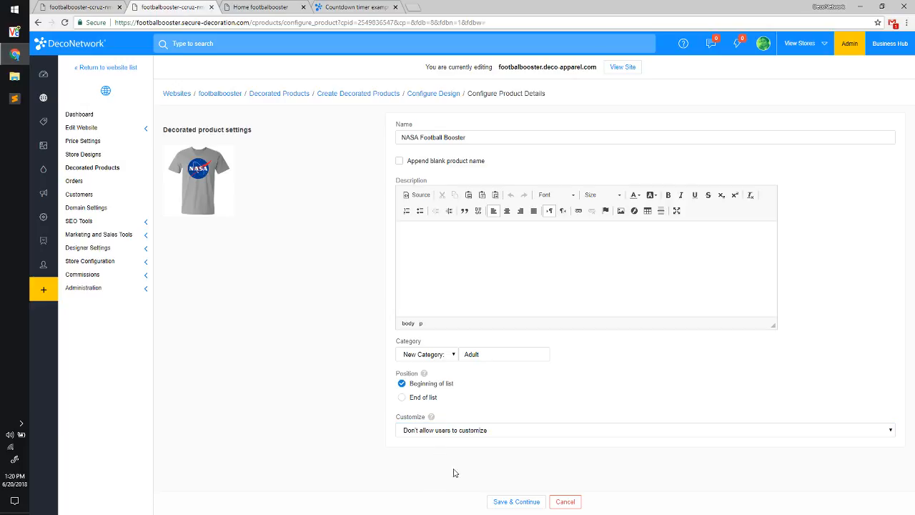
click(518, 503)
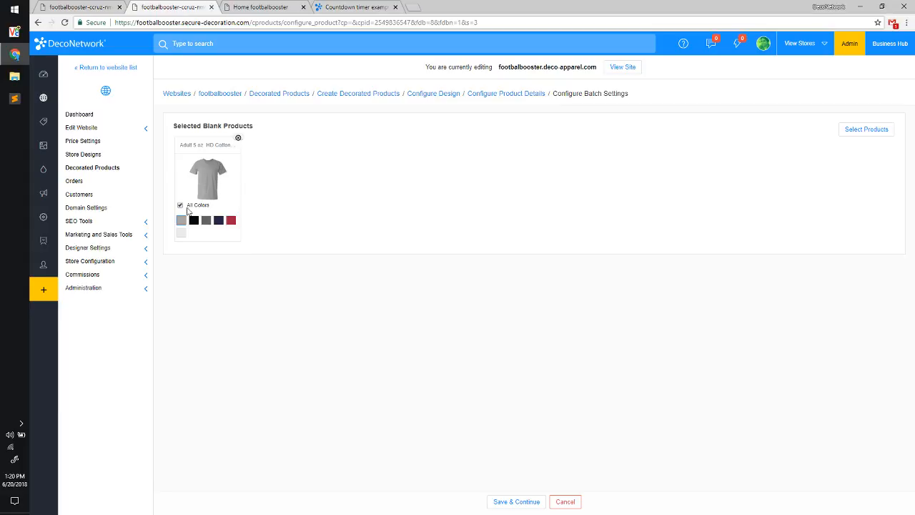
- Add the Ladies' 4.7 oz., Youth 5 oz. and Toddler 5 oz. shirts as additional blank products
click(859, 133)
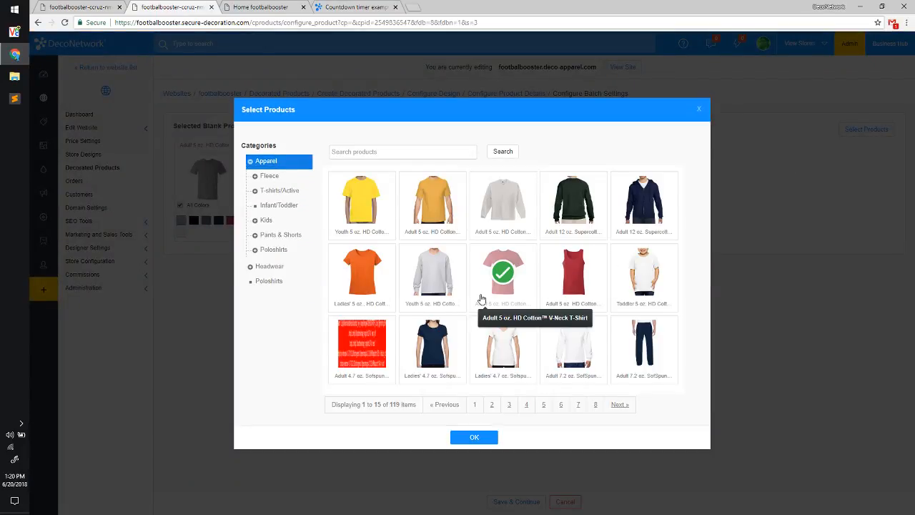
click(444, 351)
click(451, 342)
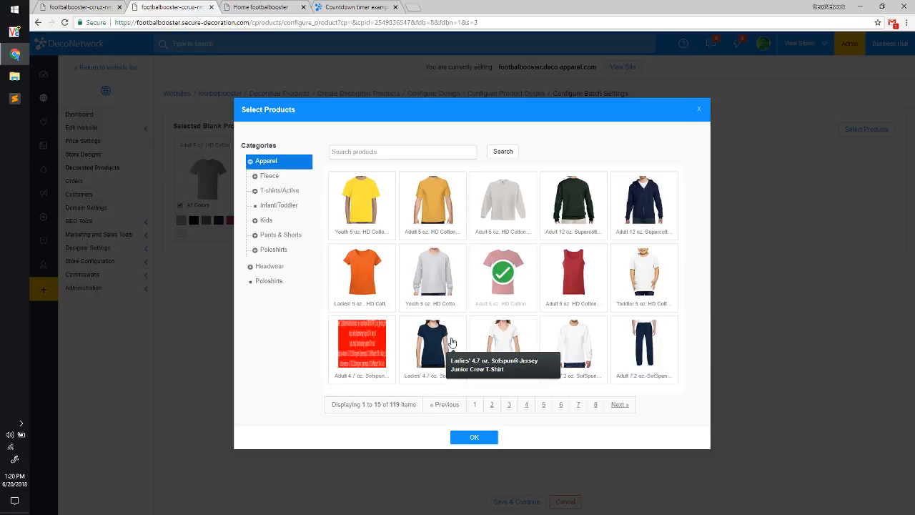
click(514, 352)
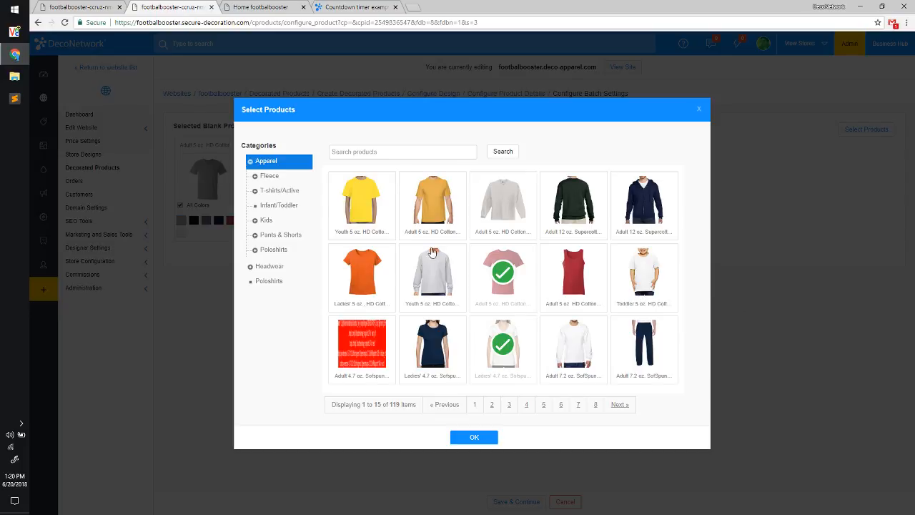
click(361, 223)
click(644, 293)
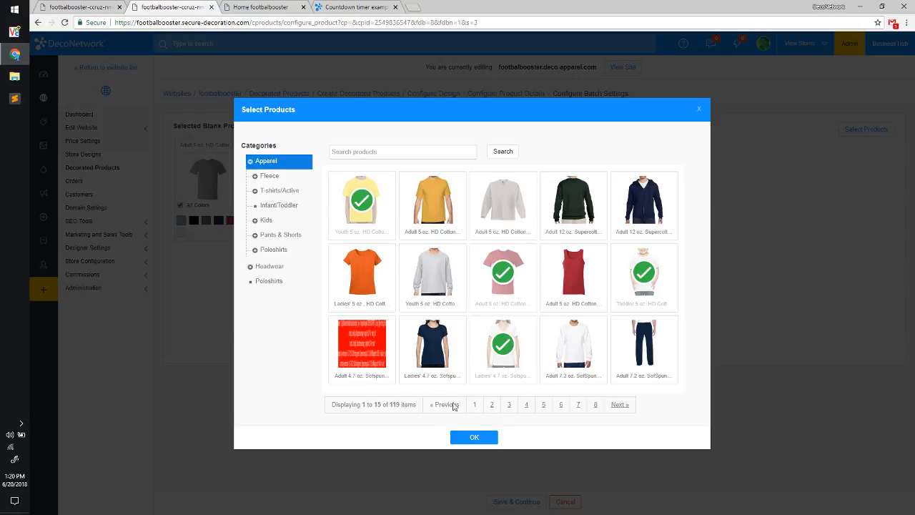
click(475, 438)
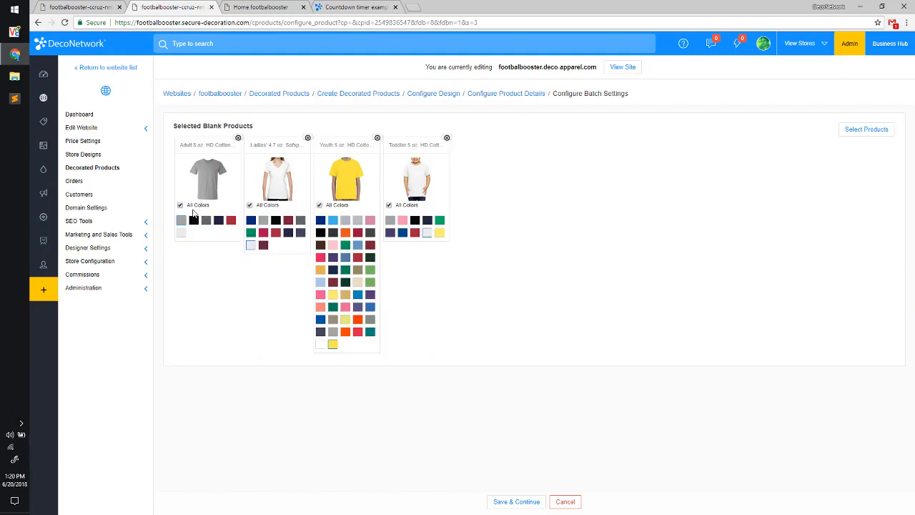
- Show the Ladies', Youth and Toddler shirts in grey, and untick All Colors for the Adult and Ladies' shirts
click(264, 222)
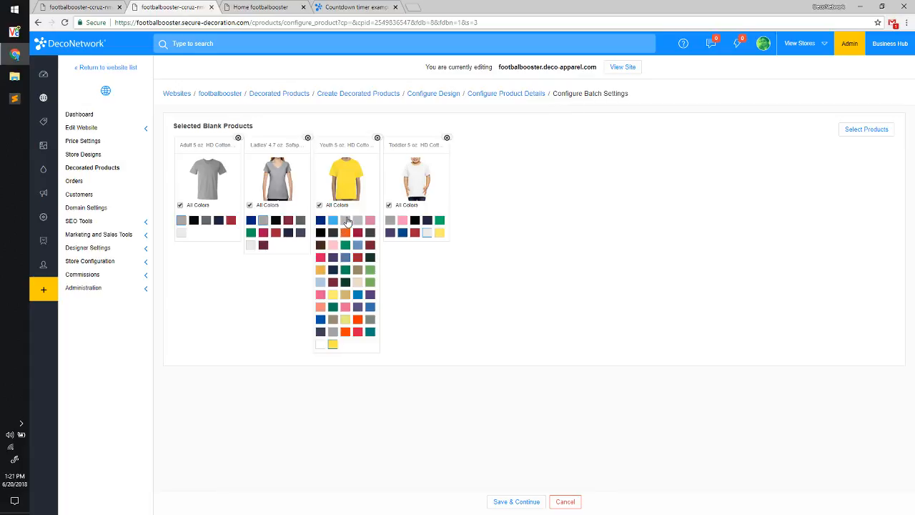
click(345, 221)
click(390, 221)
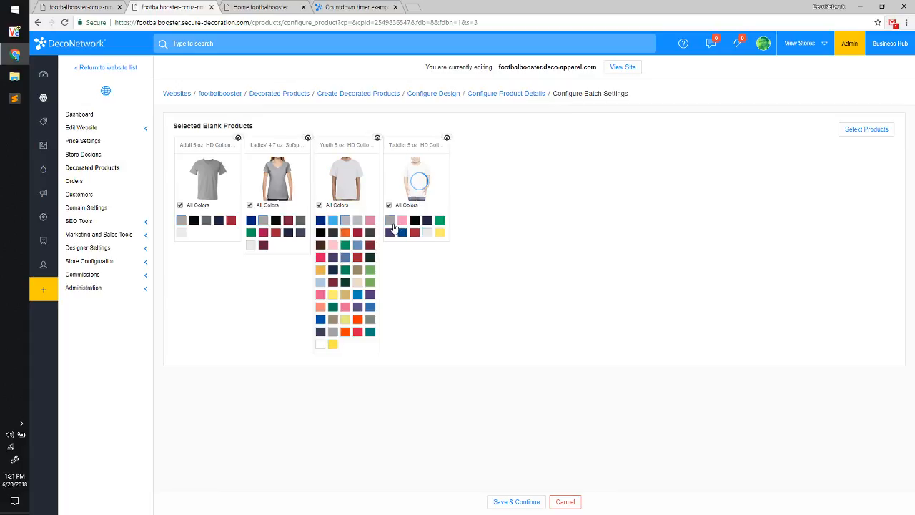
click(333, 334)
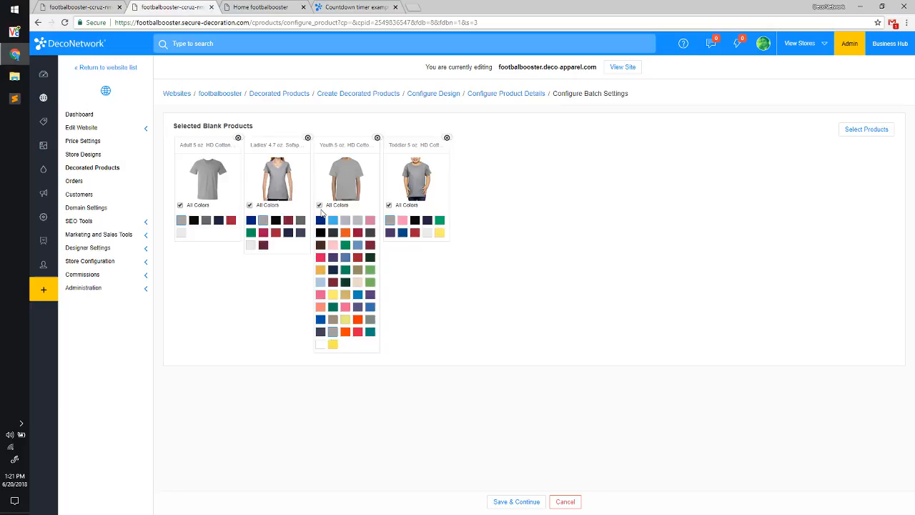
click(197, 206)
click(251, 206)
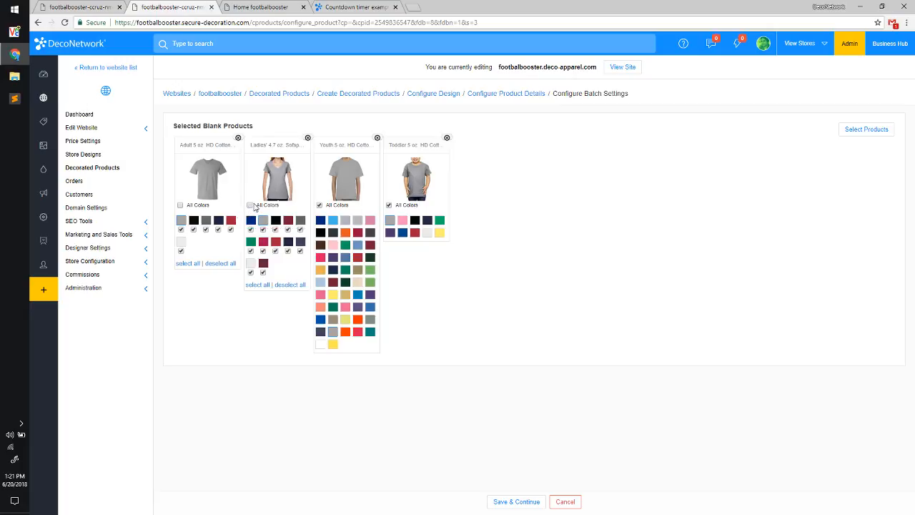
- Untick All Colors for the Youth and Toddler shirts and deselect every colour except grey on the Adult and Ladies' shirts
click(337, 205)
click(399, 207)
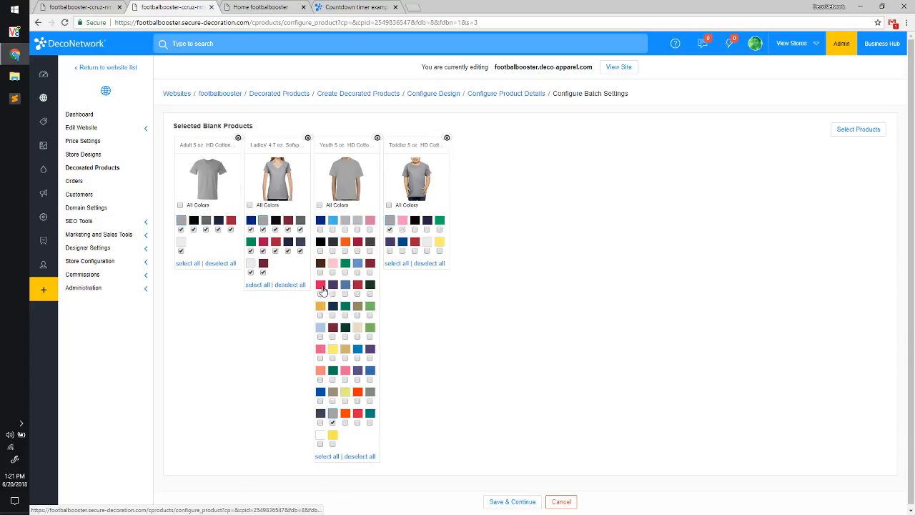
click(290, 285)
click(220, 263)
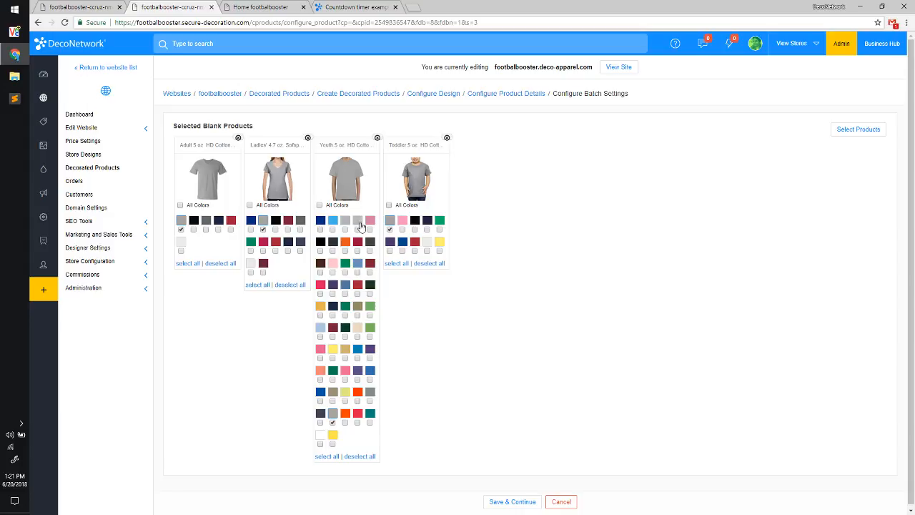
- Save and continue to create the decorated products from the batch settings
scroll(587, 358, down, 1)
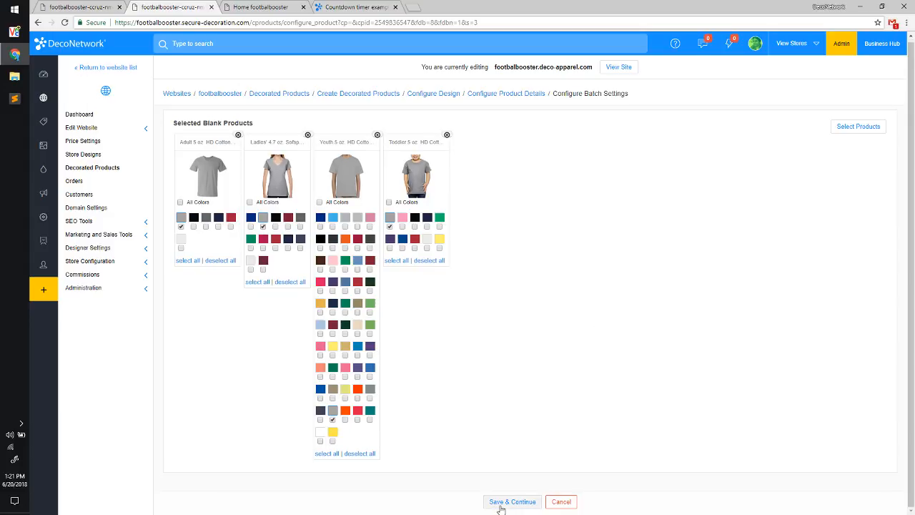
click(511, 505)
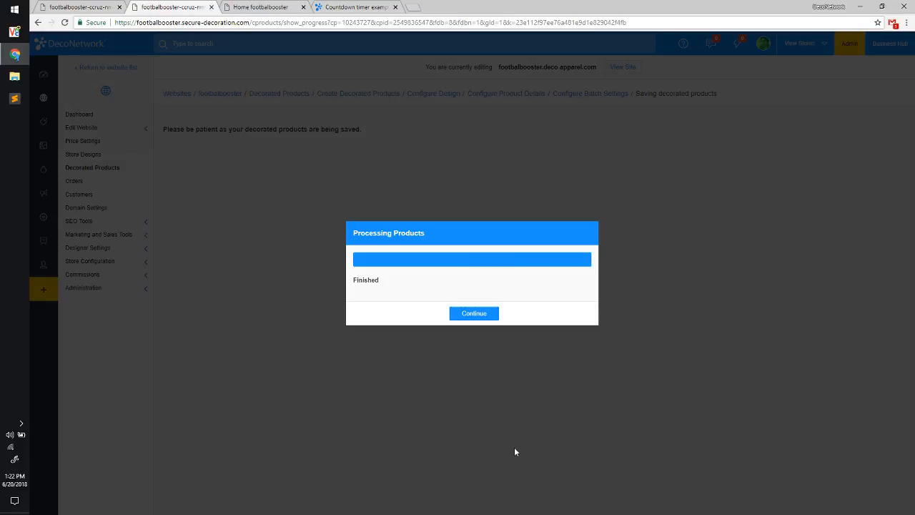
click(478, 317)
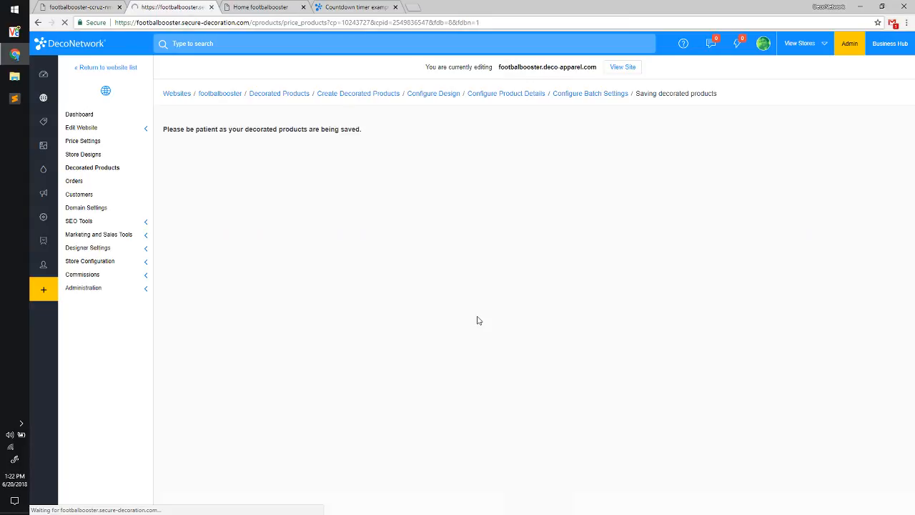
click(516, 501)
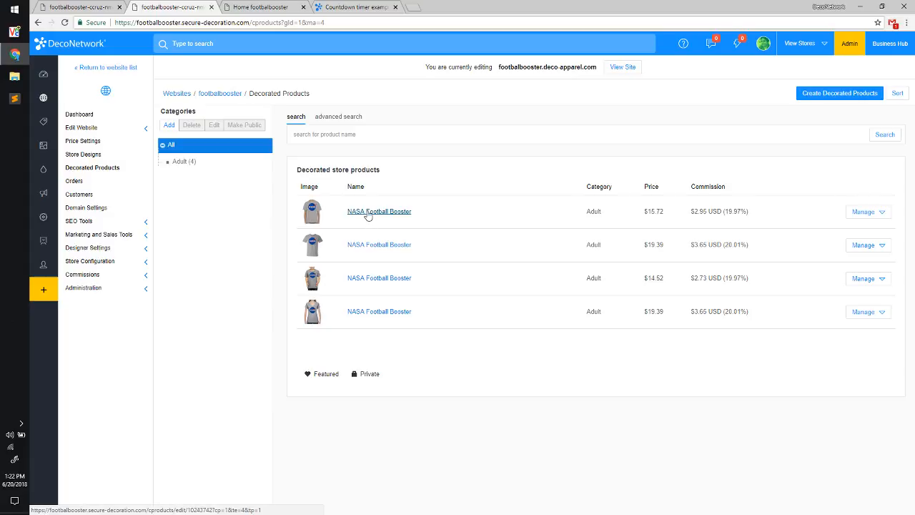
- Open the storefront's Products page to view the new NASA Football Booster shirts
click(261, 7)
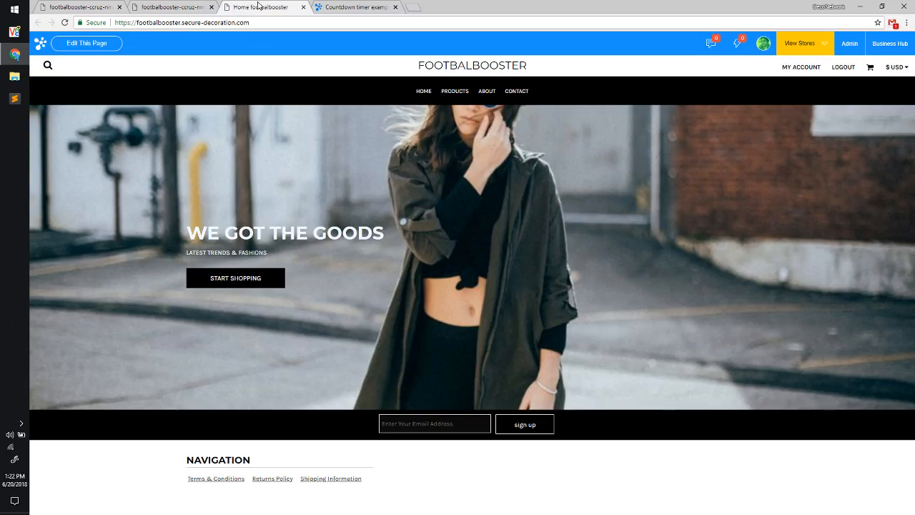
click(455, 93)
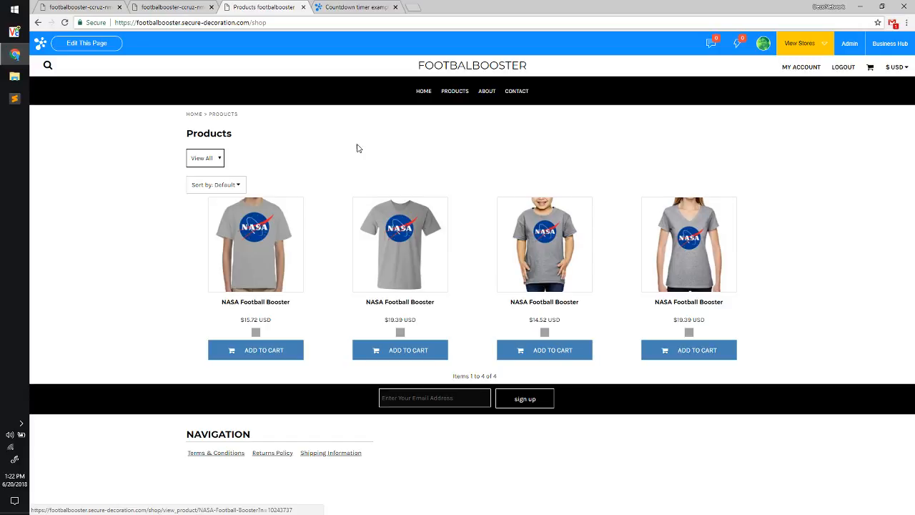
click(175, 7)
- Open the Products page in the website page editor
click(80, 7)
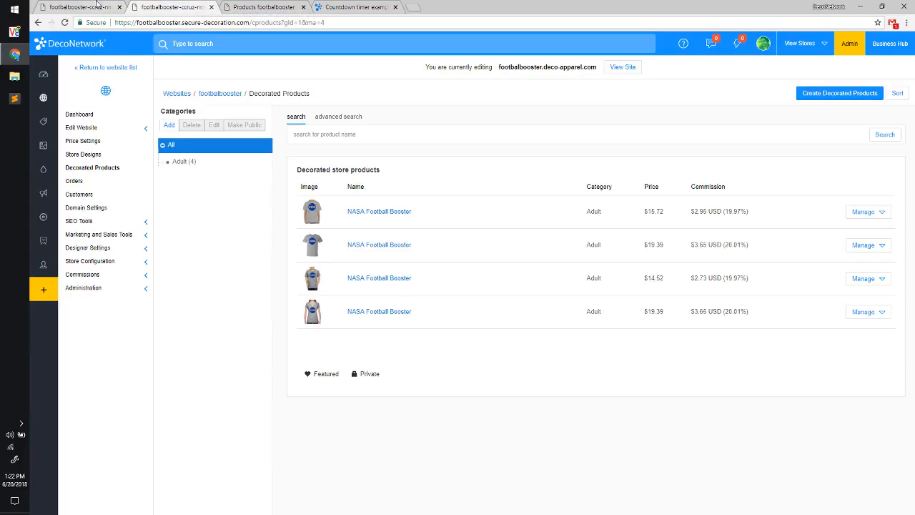
click(64, 97)
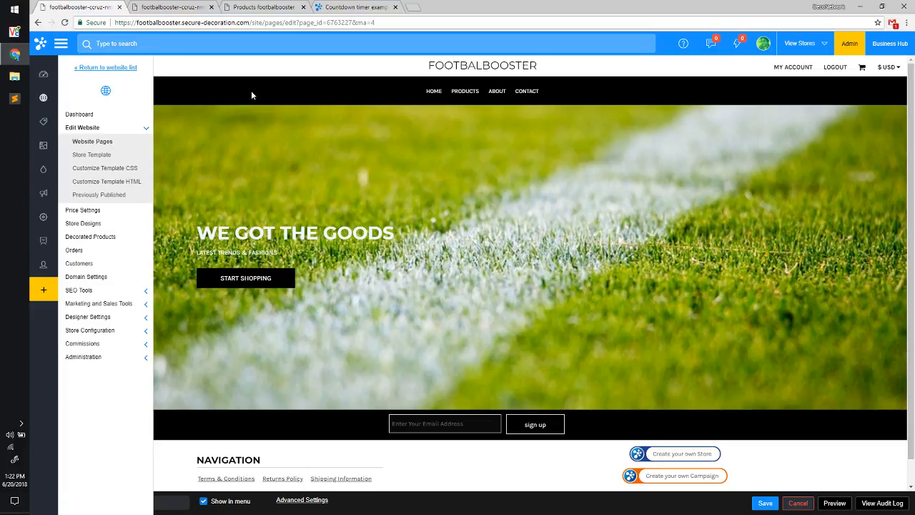
click(41, 73)
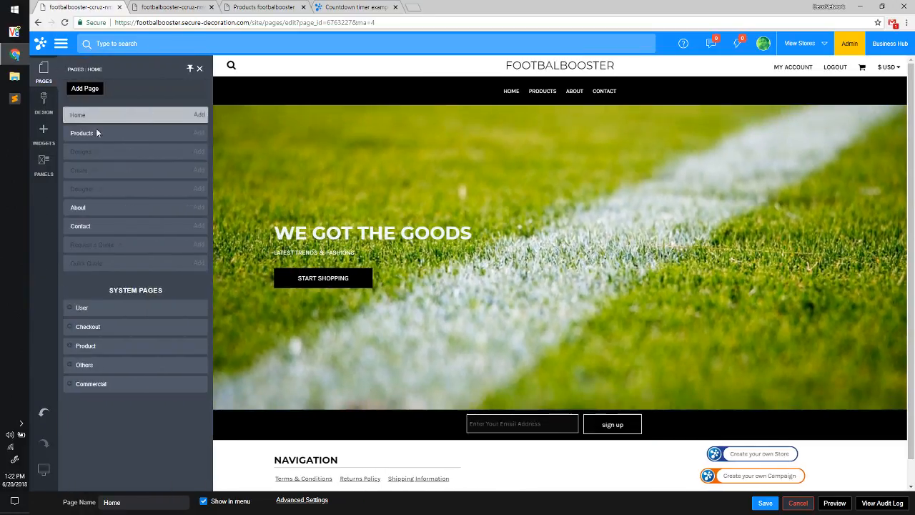
click(88, 136)
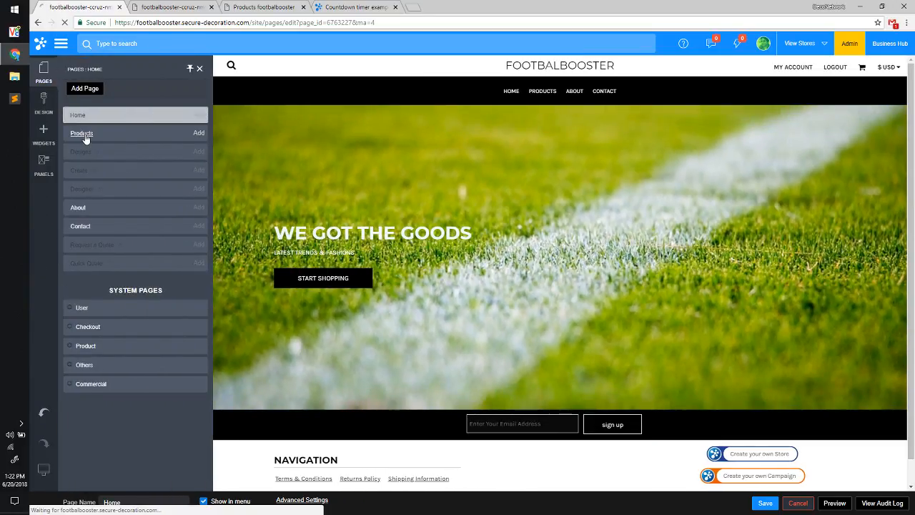
click(306, 6)
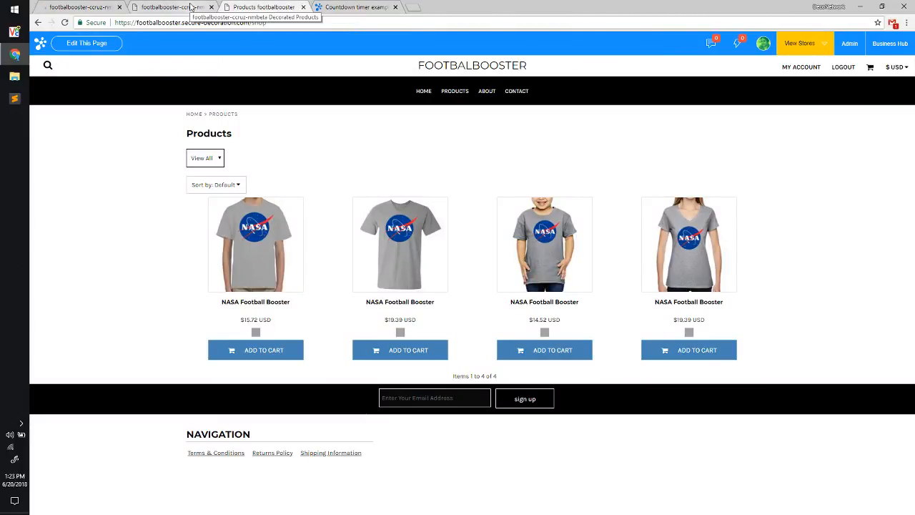
click(152, 6)
click(93, 7)
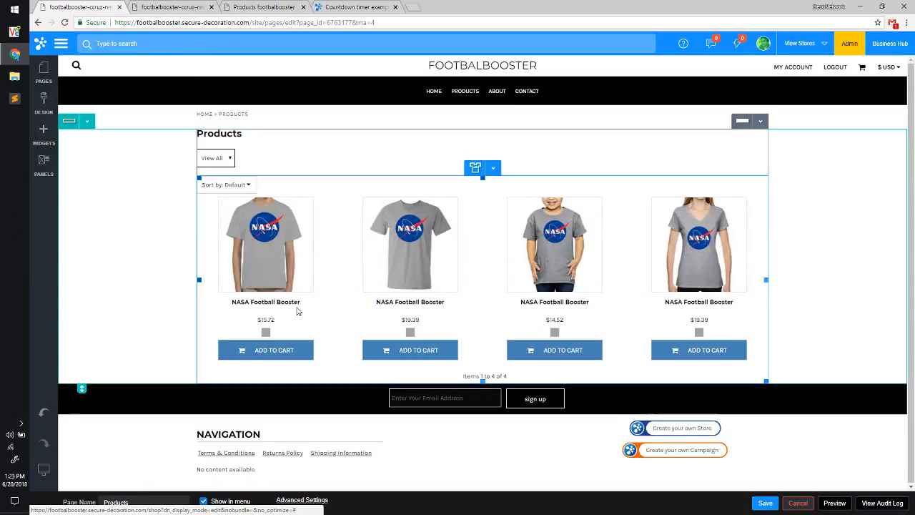
- Open the decorated product listing's design settings and set Product Colors to Don't Show
click(492, 169)
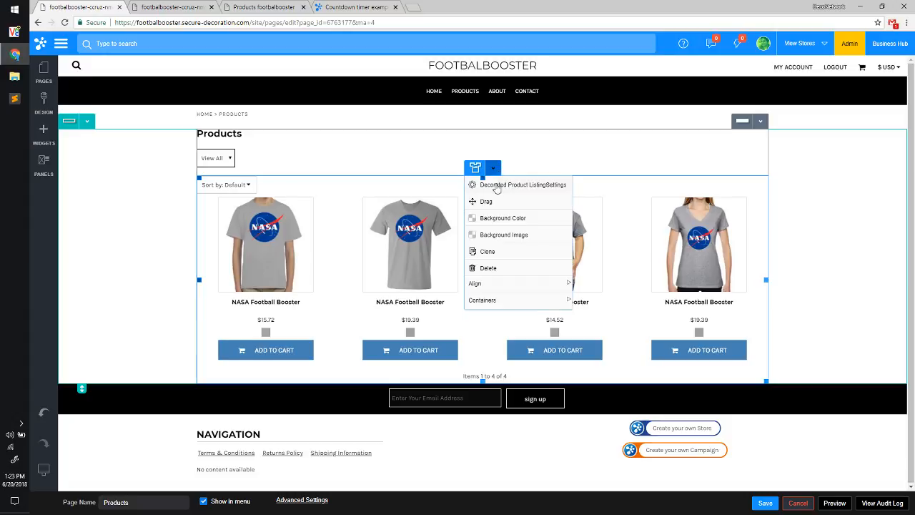
click(497, 188)
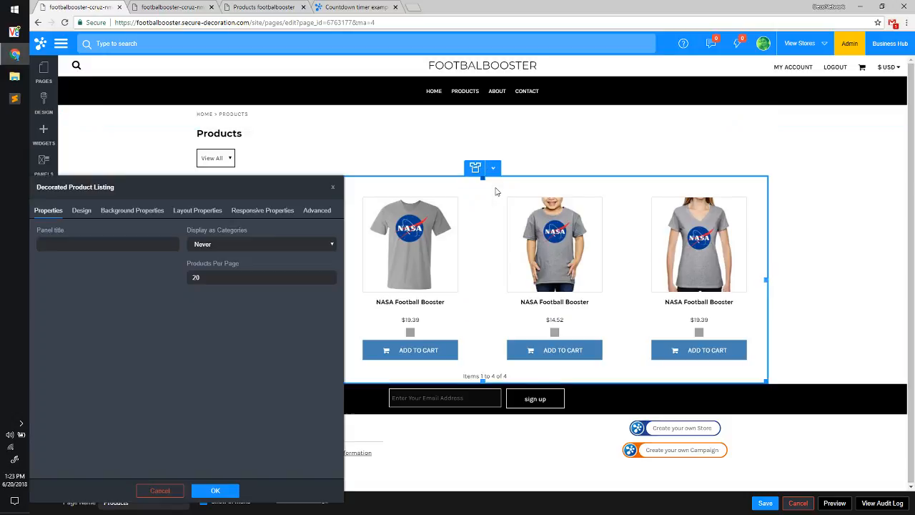
click(81, 211)
scroll(137, 314, down, 2)
scroll(137, 314, down, 3)
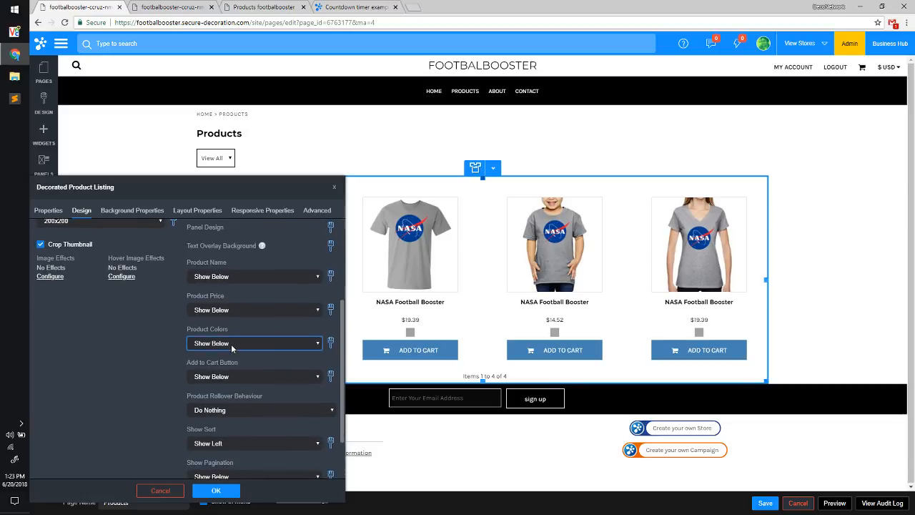
click(232, 345)
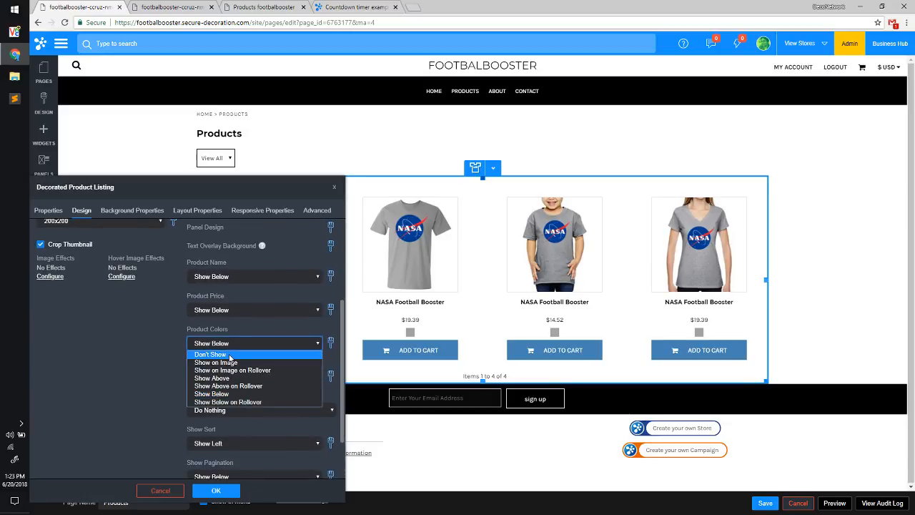
click(230, 352)
- Set the Add to Cart Button to Don't Show and apply the listing settings
scroll(225, 350, down, 1)
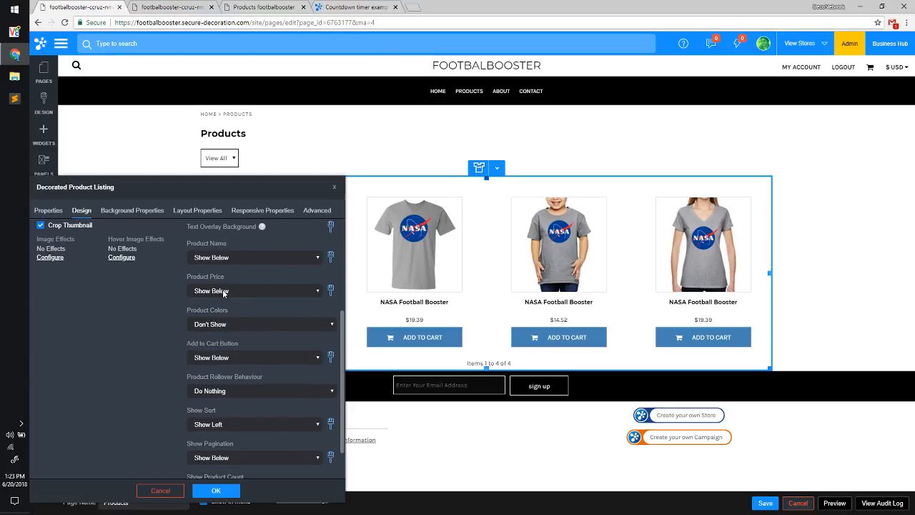
scroll(163, 333, down, 2)
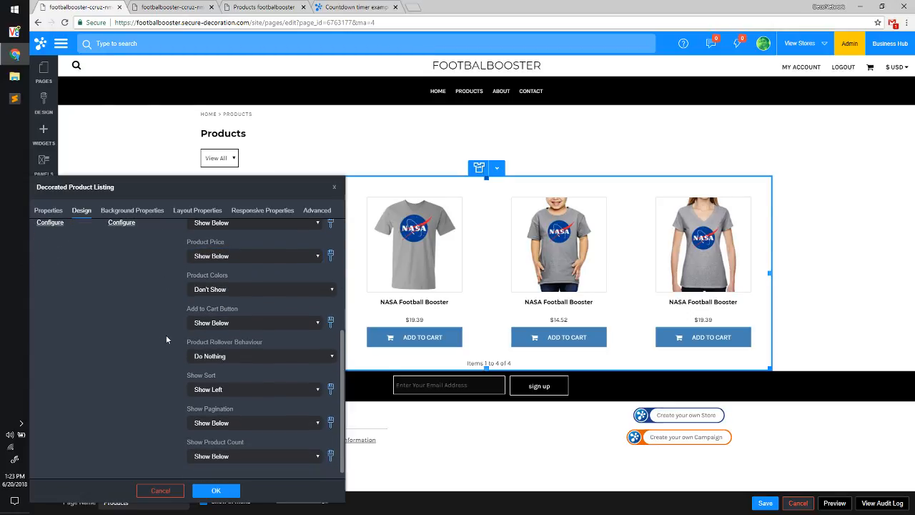
click(215, 323)
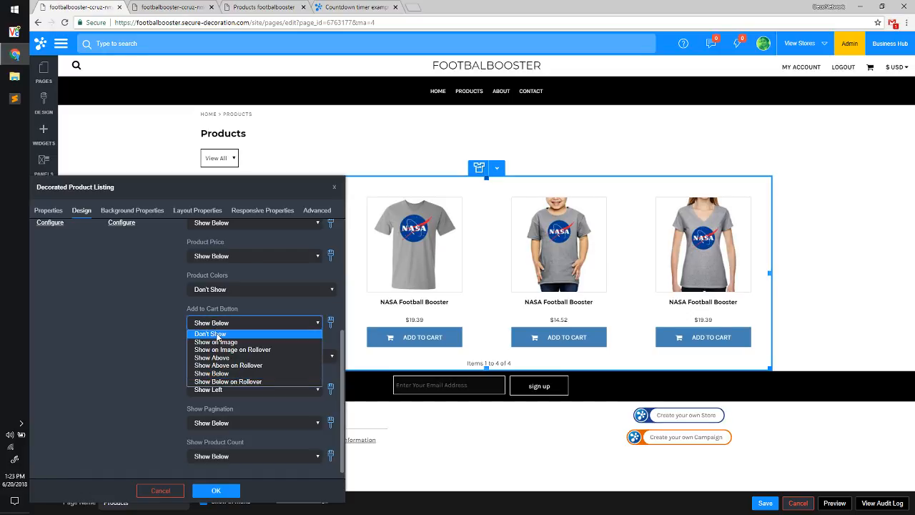
click(218, 337)
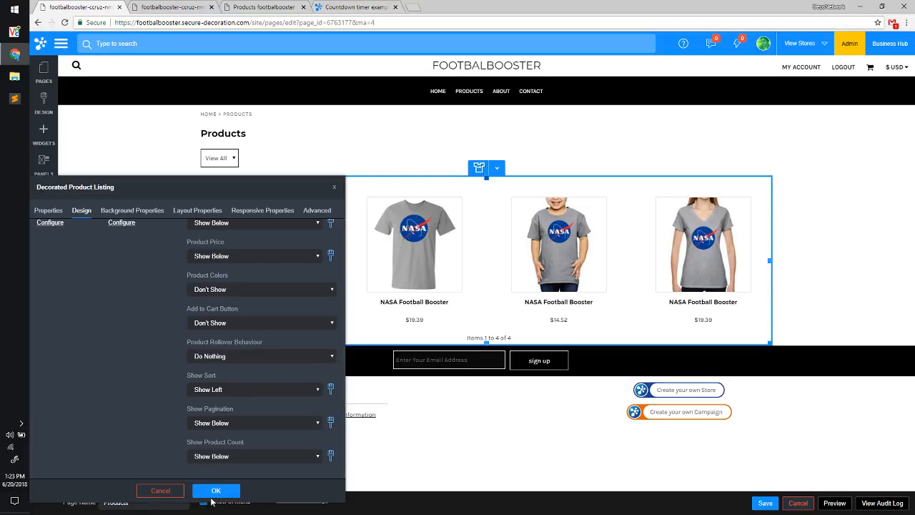
scroll(280, 384, up, 1)
scroll(279, 385, up, 2)
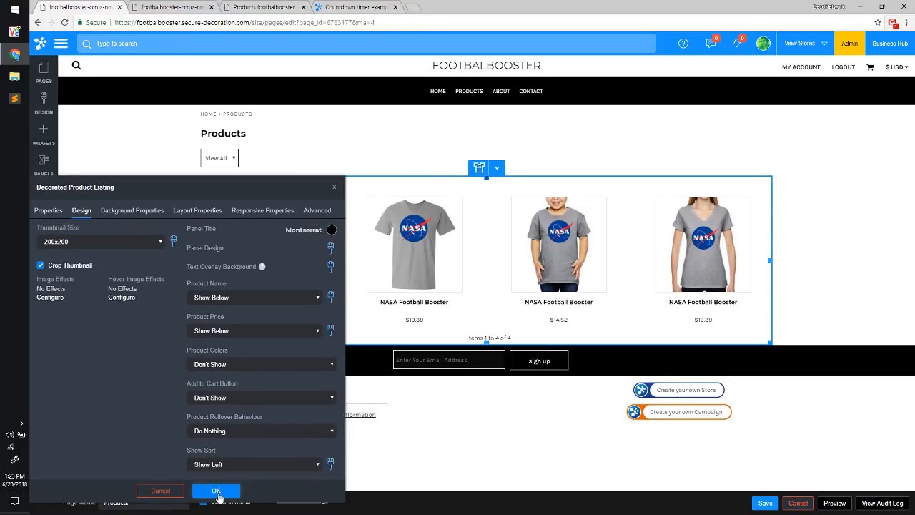
click(216, 490)
- Save and publish the edited Products page
click(765, 503)
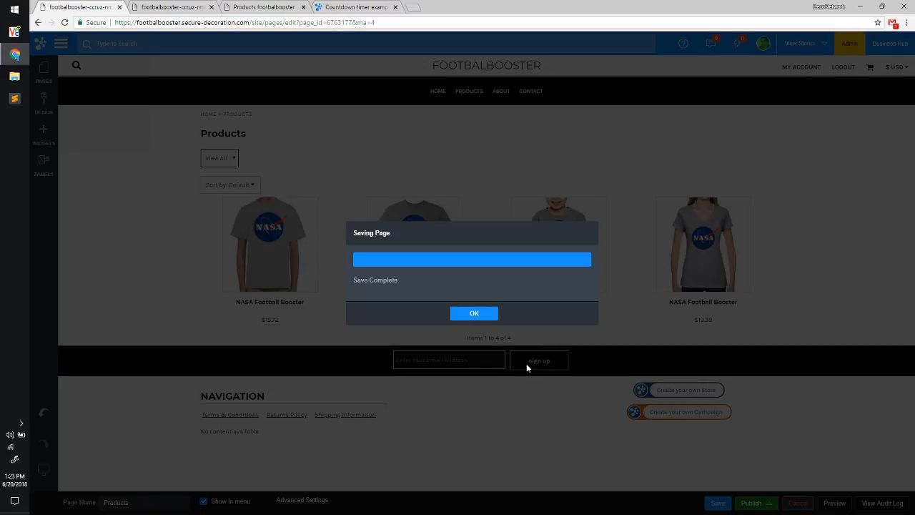
click(474, 313)
mouse_move(756, 503)
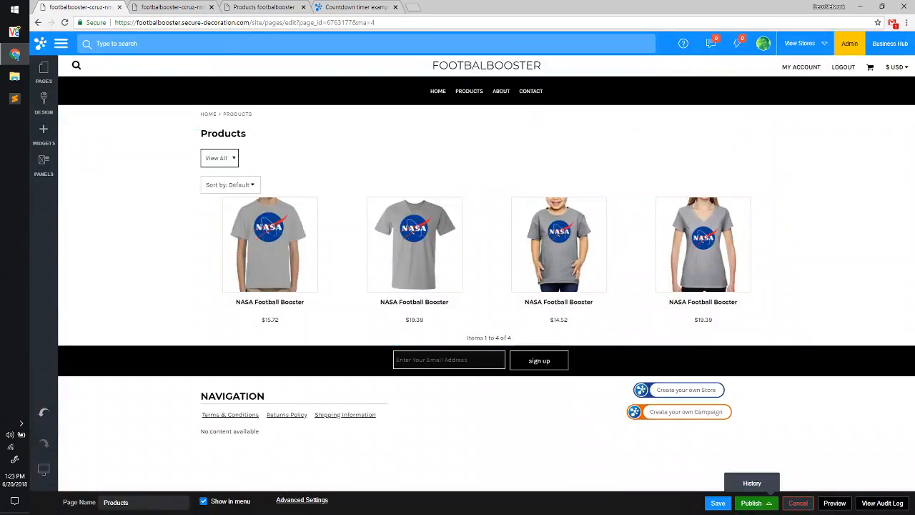
click(752, 503)
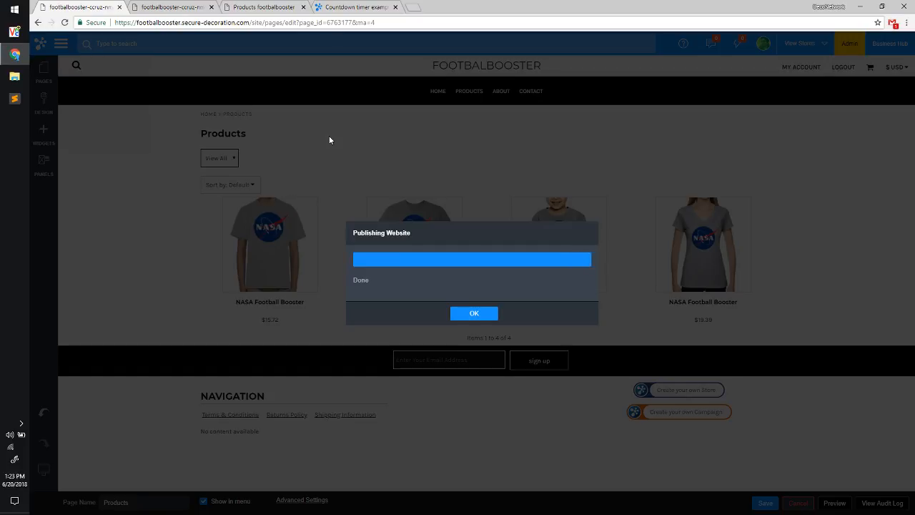
click(475, 312)
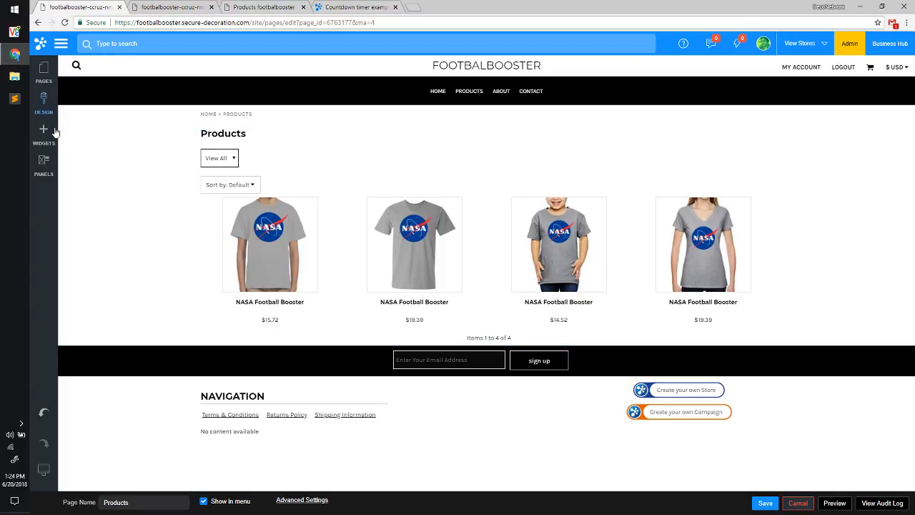
- Turn off store markup for the first NASA Football Booster product and set its retail price to 15 USD, then save
click(179, 7)
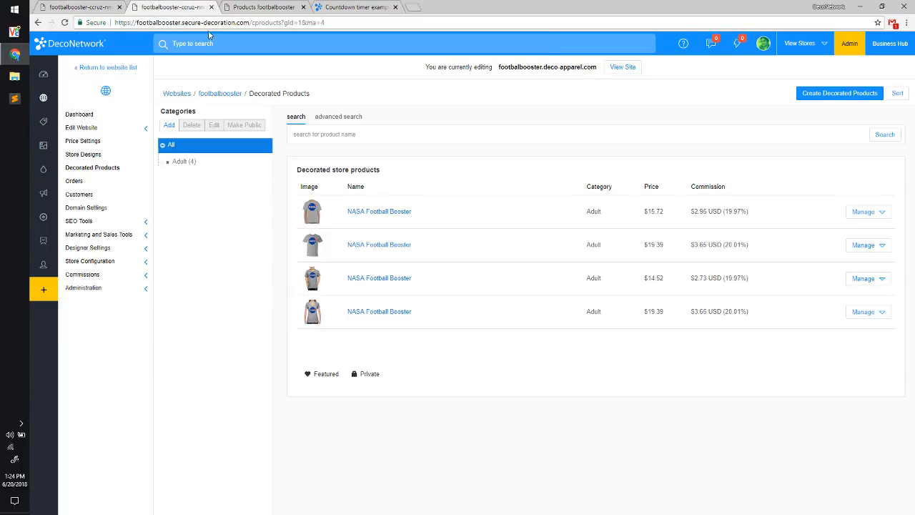
click(863, 212)
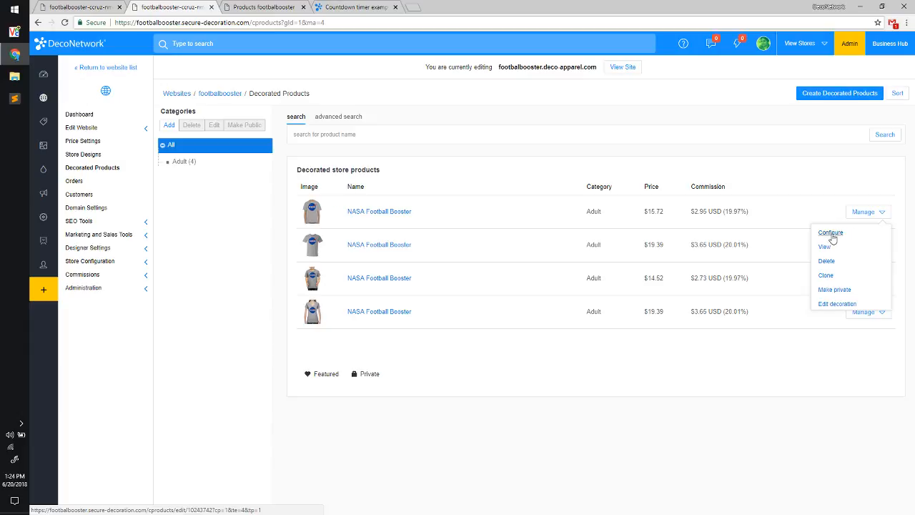
click(831, 233)
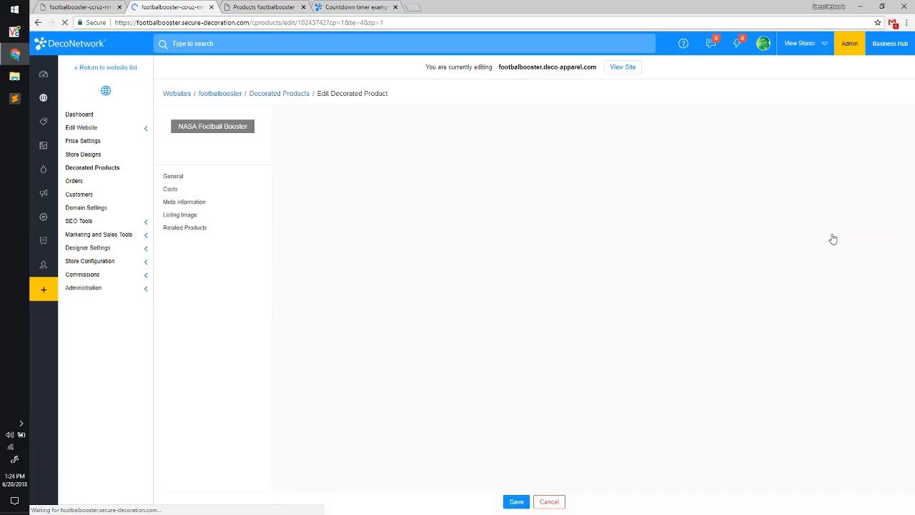
click(212, 192)
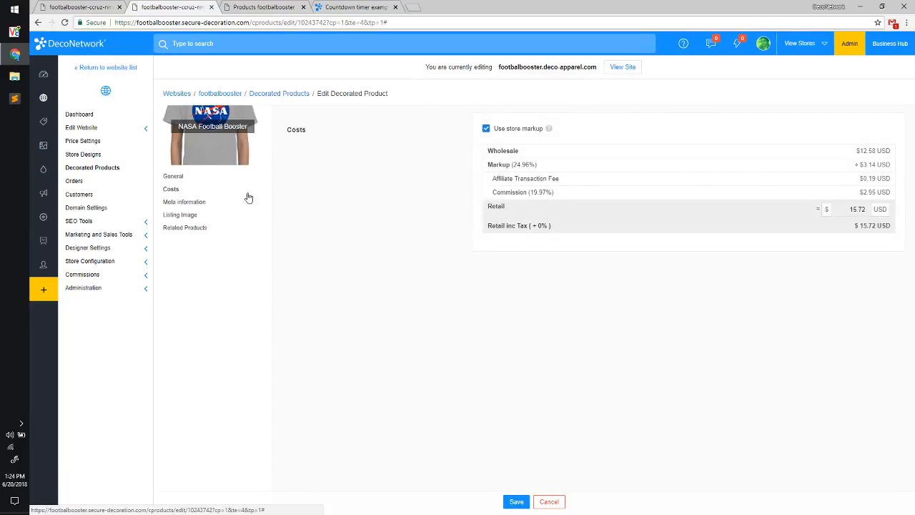
click(516, 133)
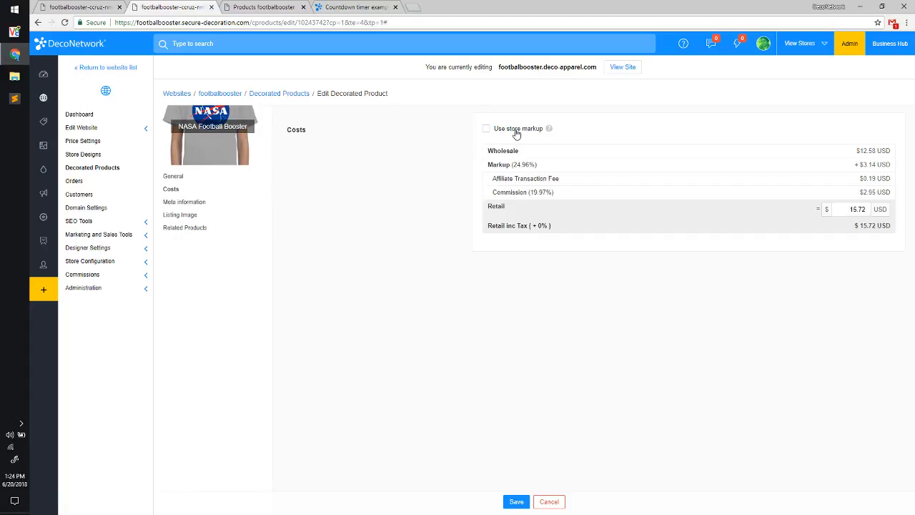
double_click(839, 208)
text(15)
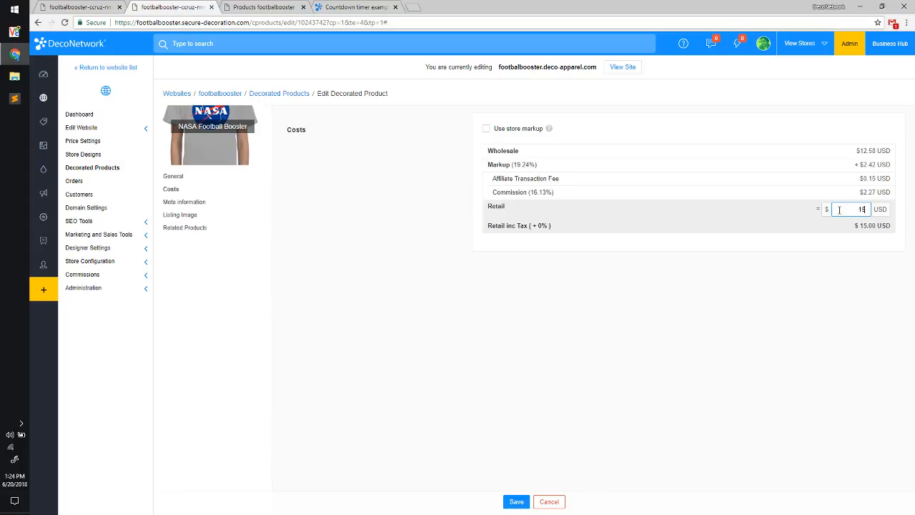
click(516, 503)
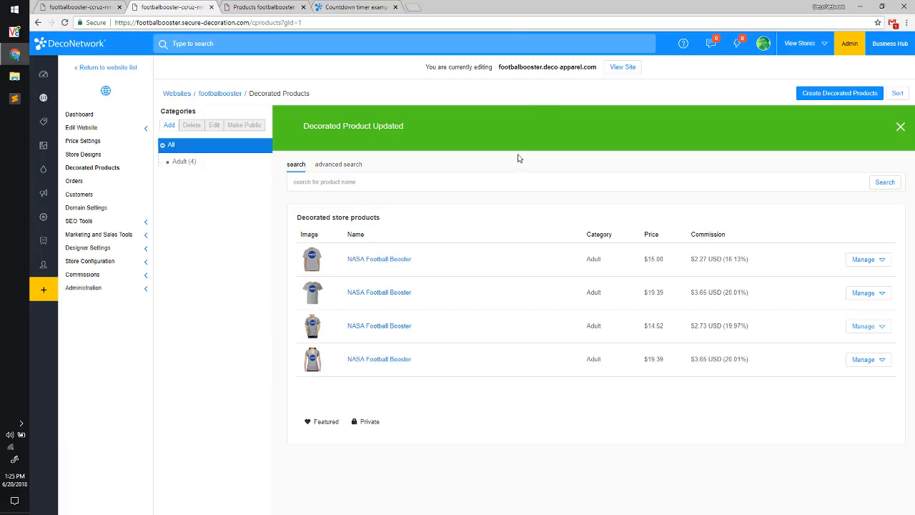
- Reload the storefront Products page to check the updated listing
click(272, 7)
key(F5)
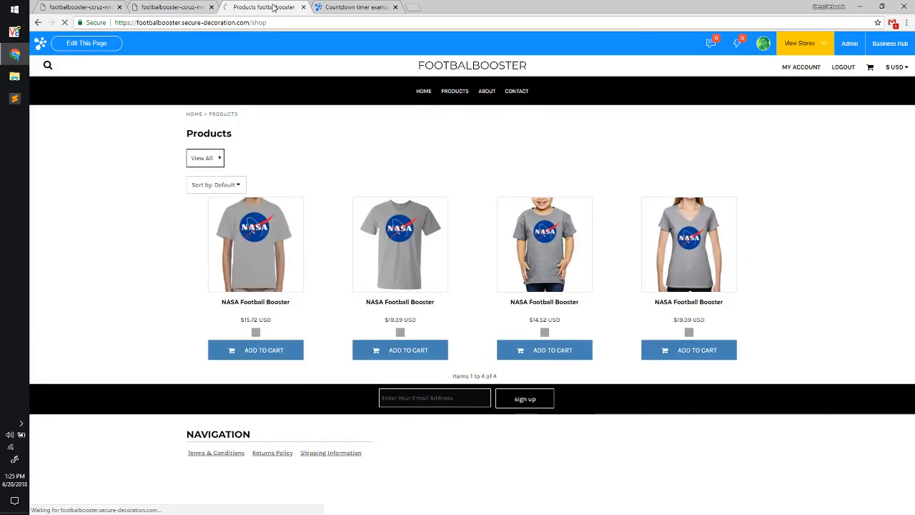
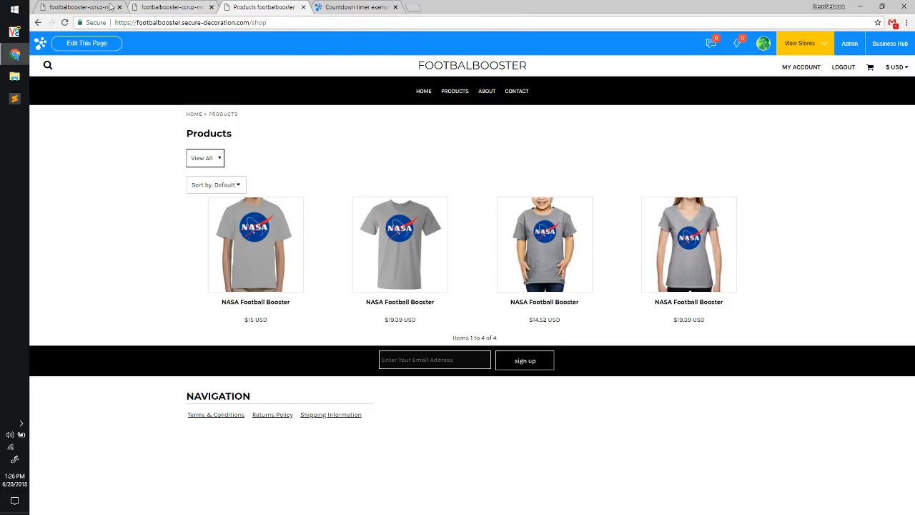
- Open the Add Live Shipping Method page from the fulfillment center's shipping settings
click(74, 5)
click(171, 6)
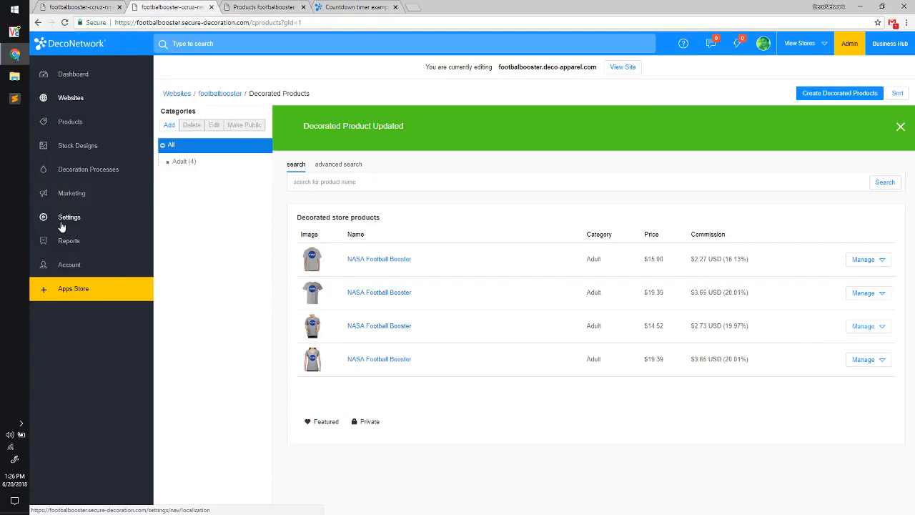
click(63, 226)
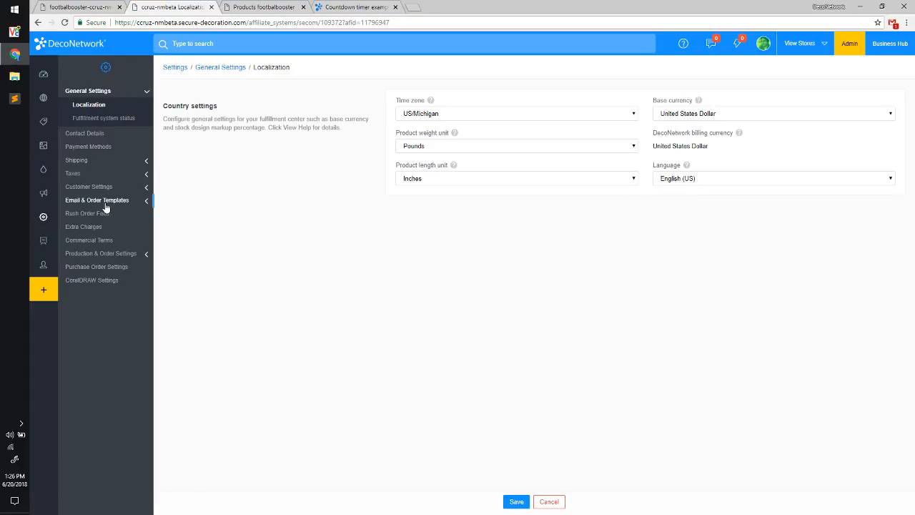
click(105, 205)
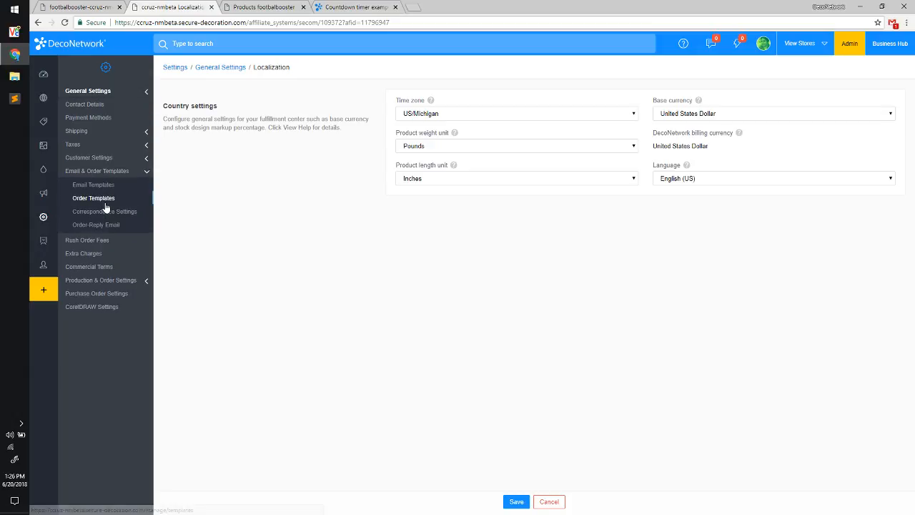
click(100, 183)
click(84, 134)
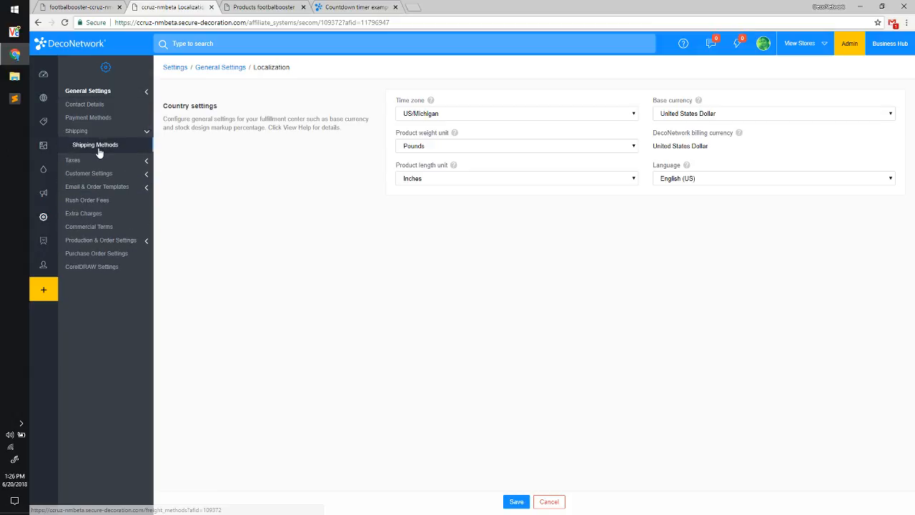
click(98, 151)
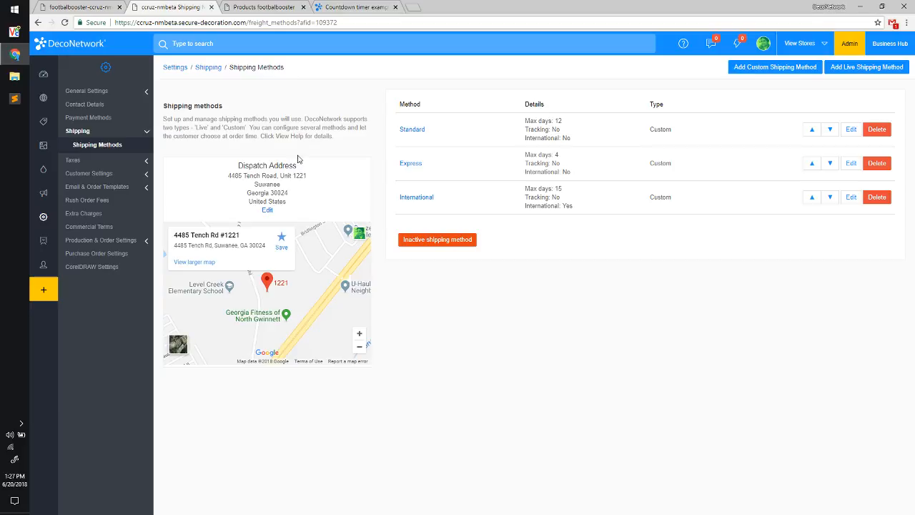
mouse_move(50, 103)
click(862, 69)
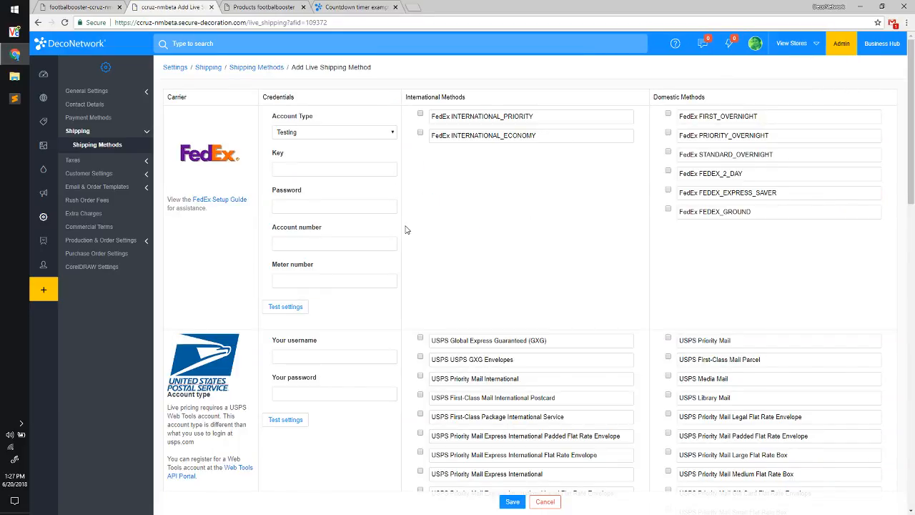
- Review the live shipping carriers and the credential fields each requires
scroll(210, 162, down, 3)
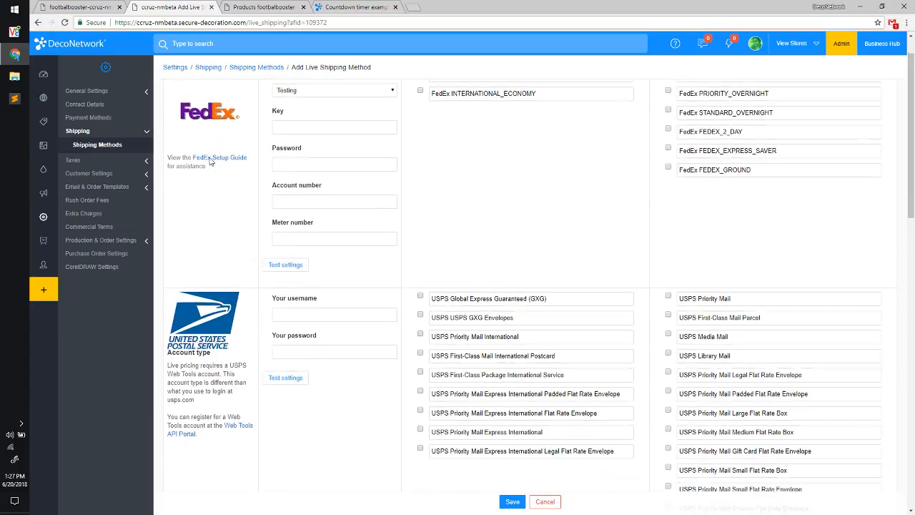
scroll(213, 255, down, 6)
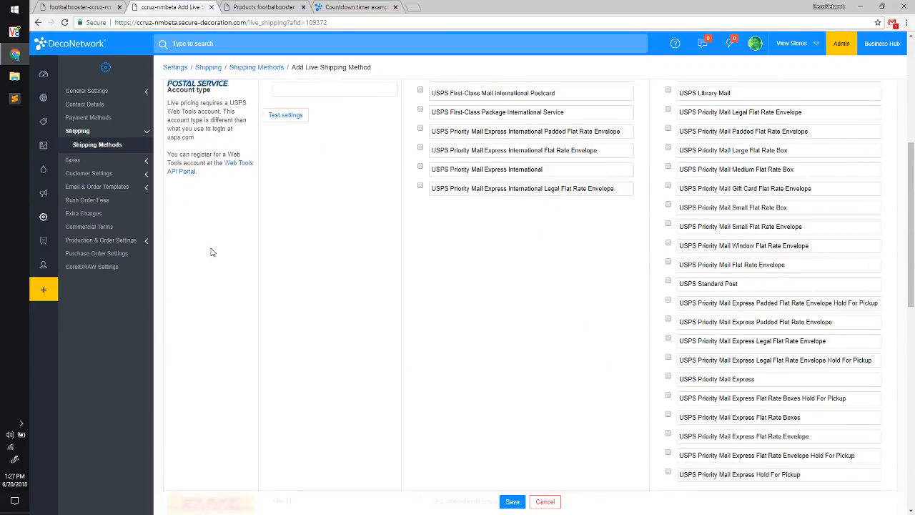
scroll(214, 232, down, 3)
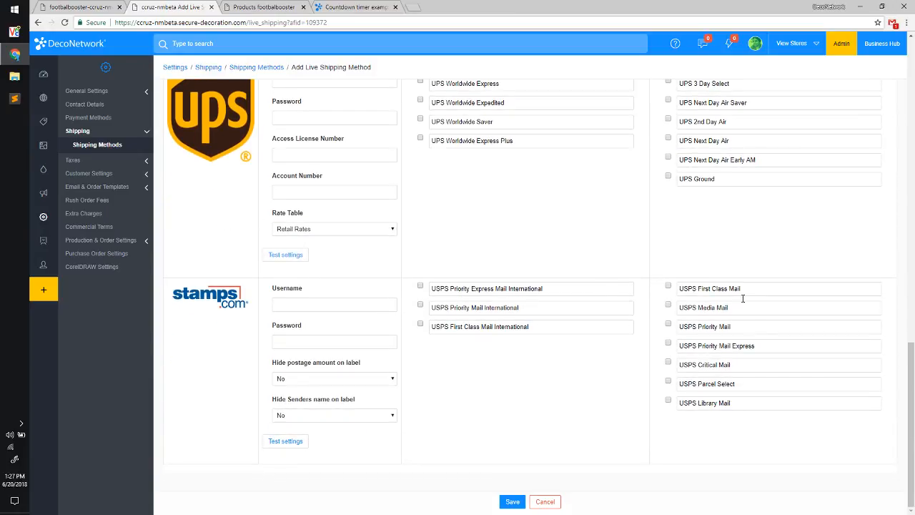
drag(912, 377, 868, 150)
scroll(867, 148, up, 4)
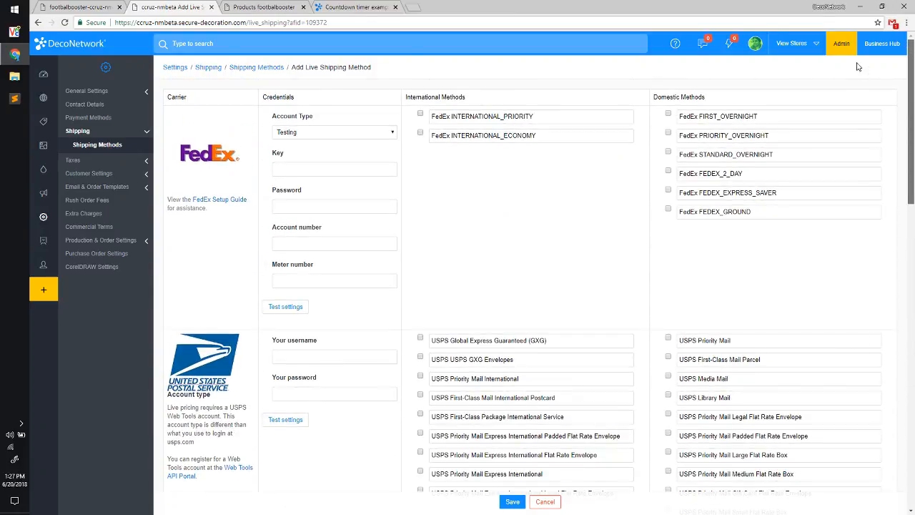
scroll(866, 146, up, 1)
scroll(865, 143, down, 5)
scroll(864, 143, down, 10)
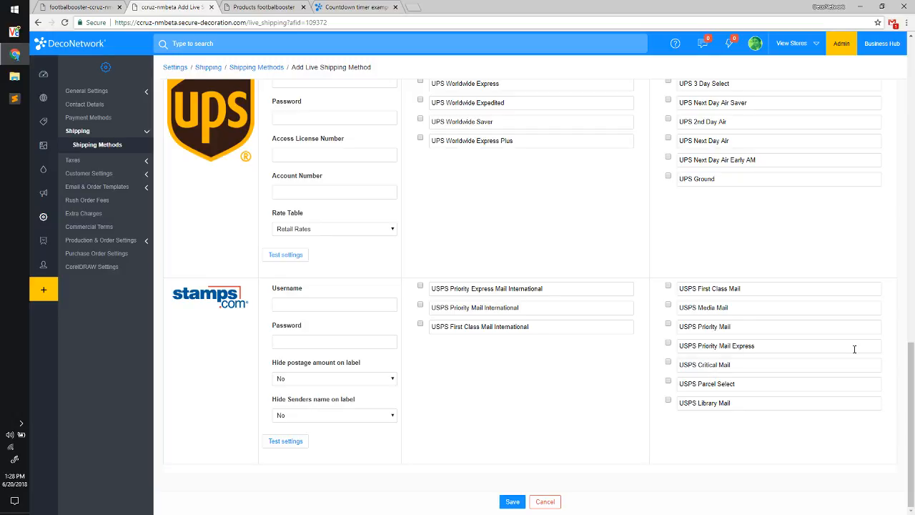
scroll(855, 349, up, 1)
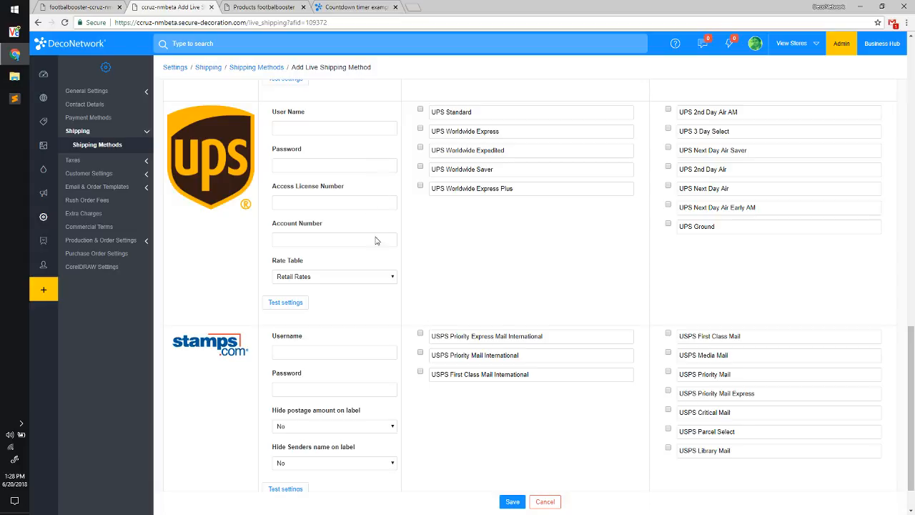
scroll(424, 250, up, 1)
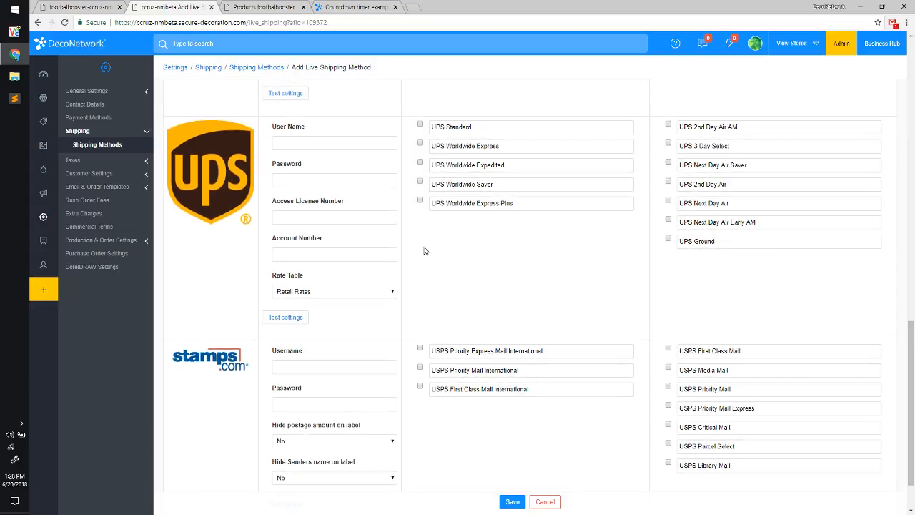
scroll(245, 387, down, 3)
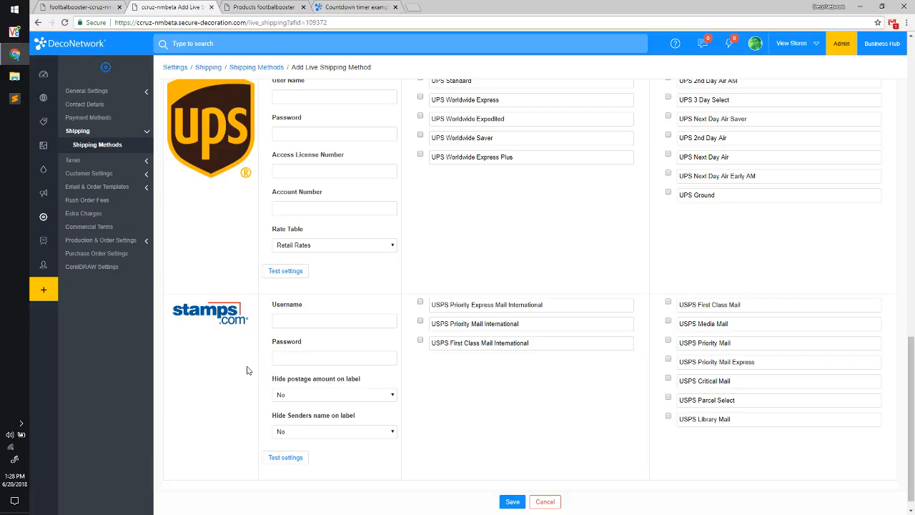
scroll(245, 369, up, 5)
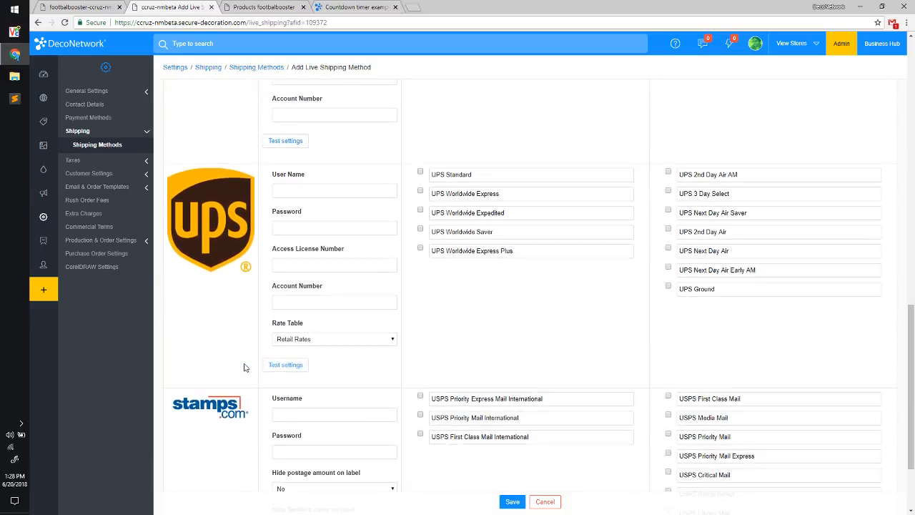
scroll(244, 368, down, 3)
scroll(244, 369, up, 4)
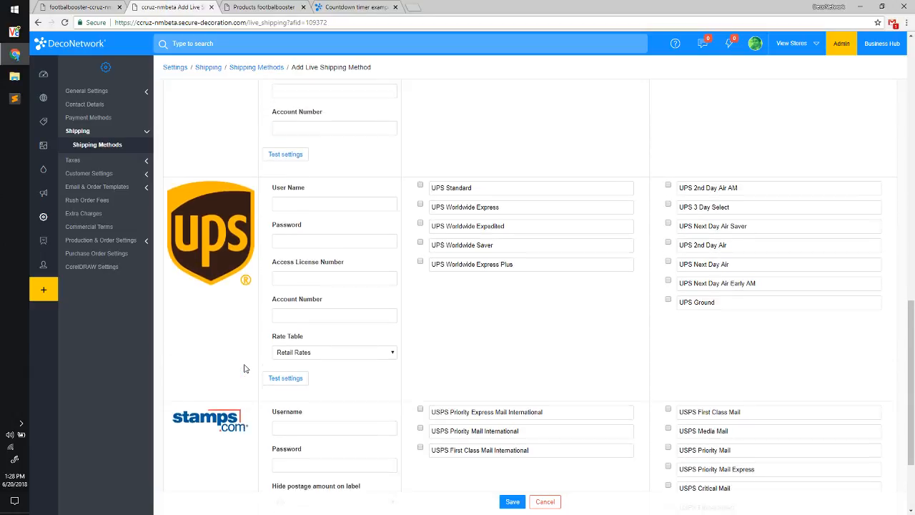
scroll(244, 369, up, 1)
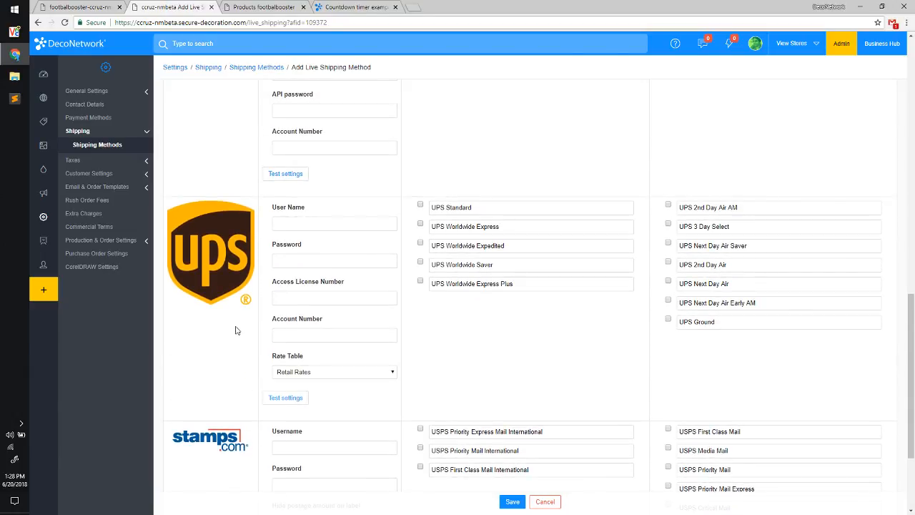
- Close the countdown timer tab, open ups.com in a new tab and choose United States - English
click(366, 11)
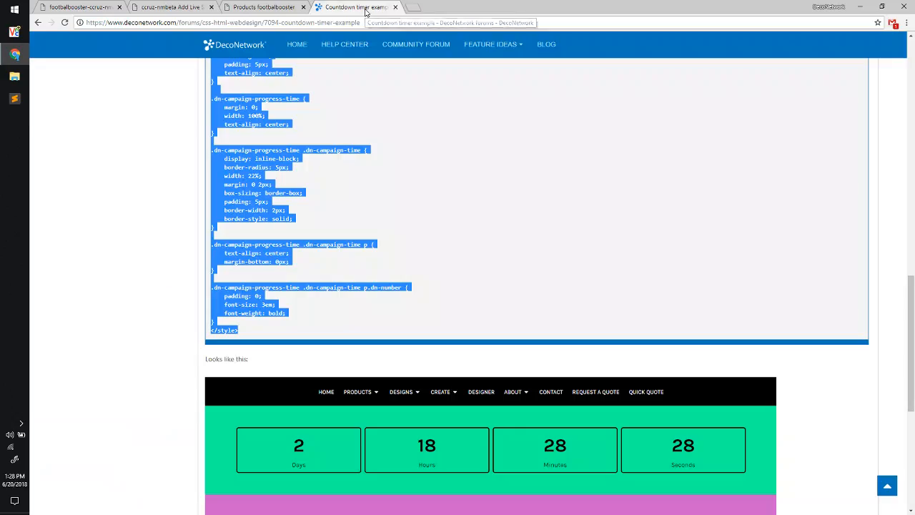
click(395, 7)
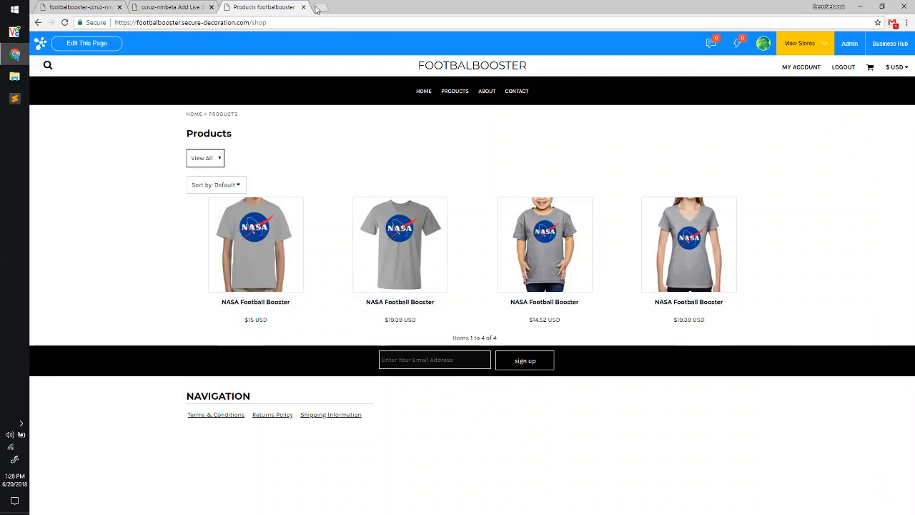
click(319, 7)
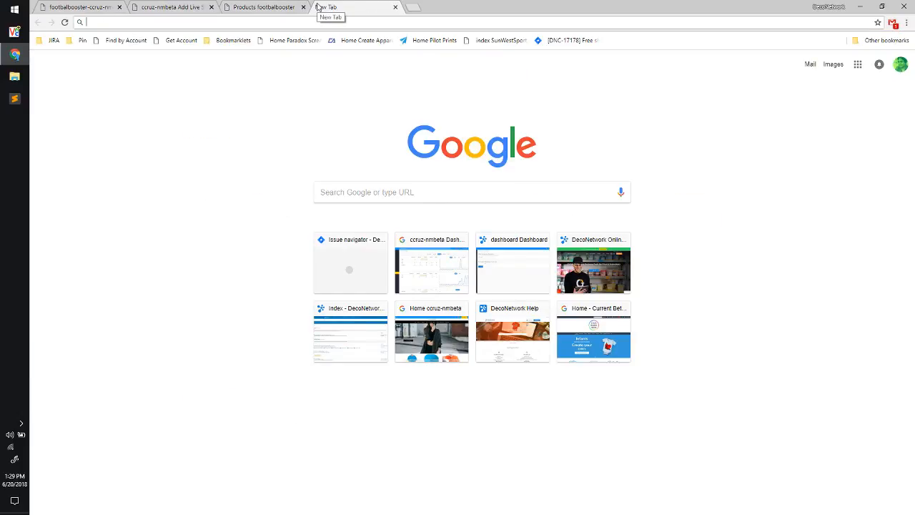
text(ups.com)
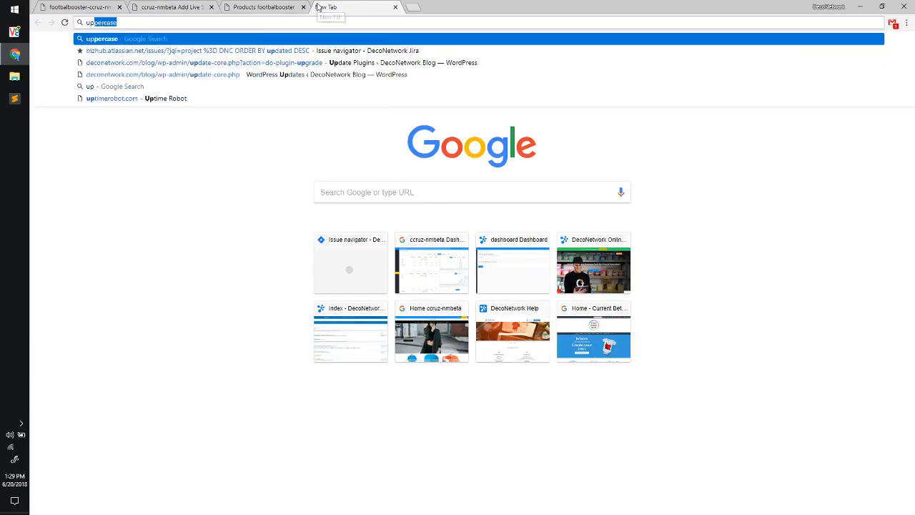
key(Return)
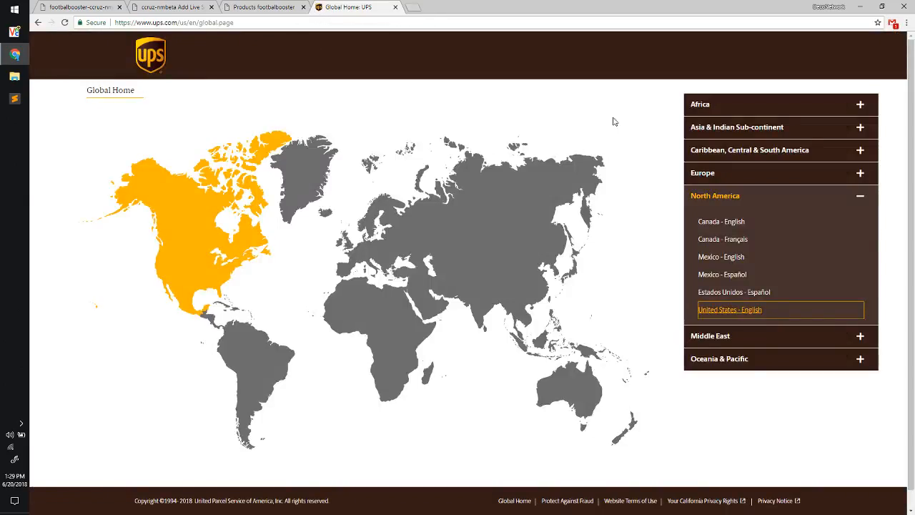
click(730, 313)
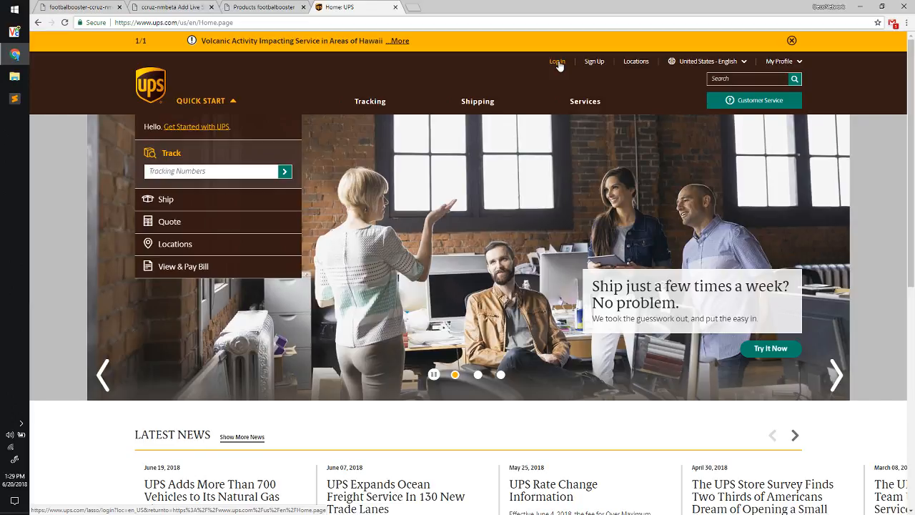
click(596, 61)
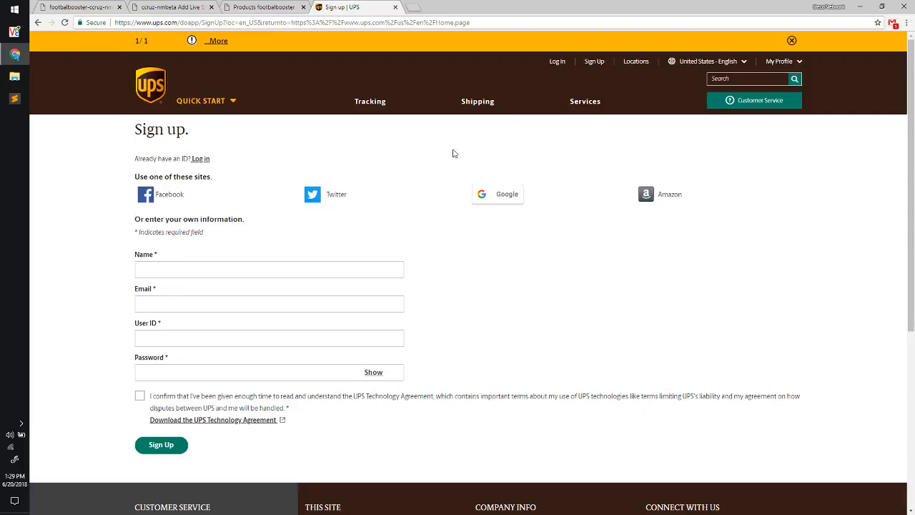
click(557, 62)
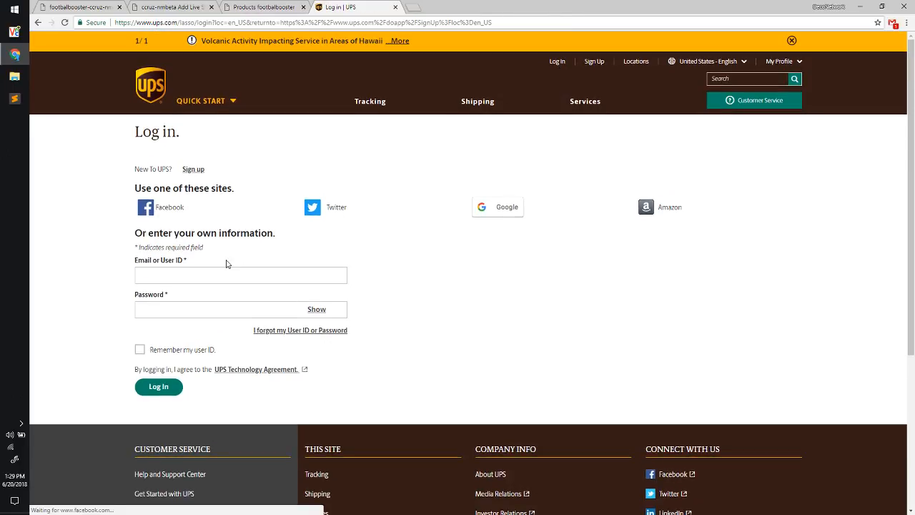
click(226, 274)
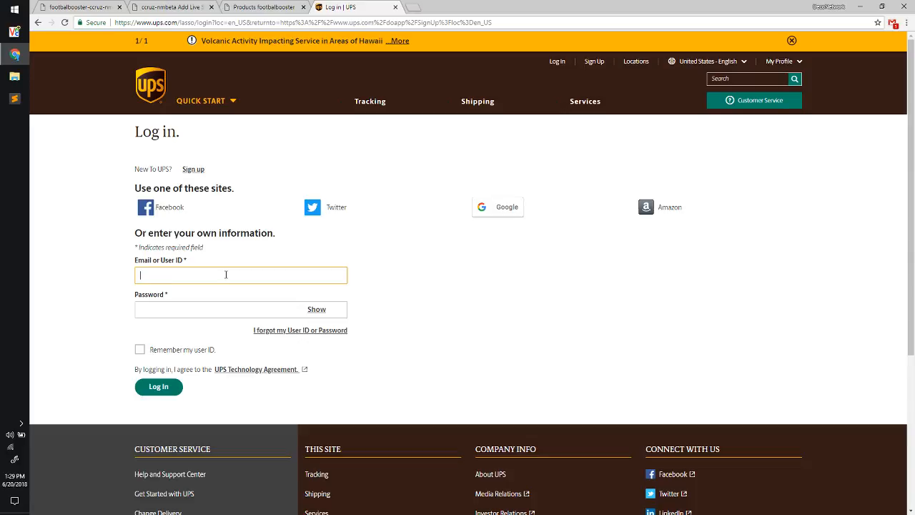
key(ctrl+a)
key(BackSpace)
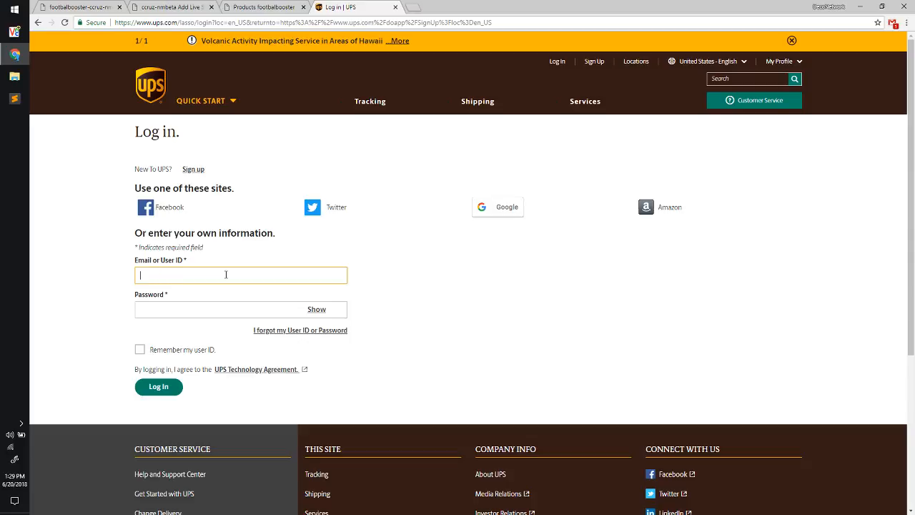
- Open the UPS sign-up form and enter the account holder's full name
click(599, 63)
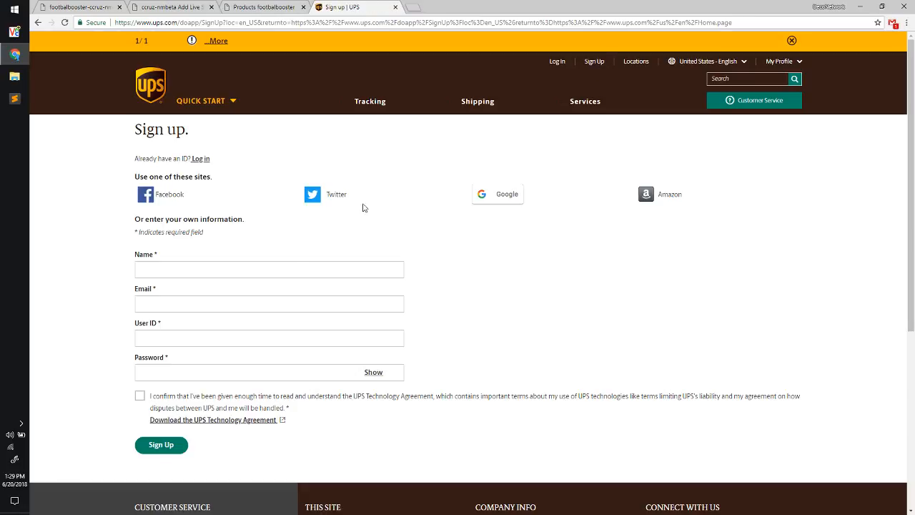
click(293, 271)
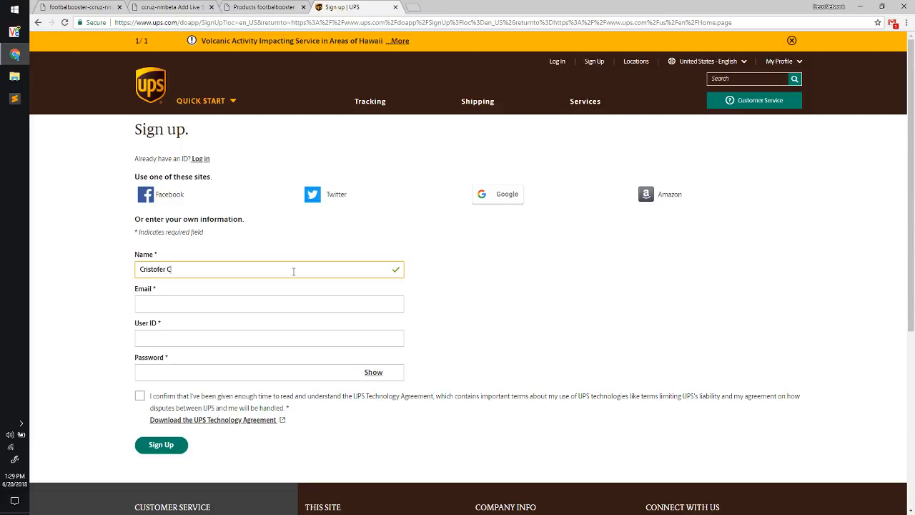
key(Tab)
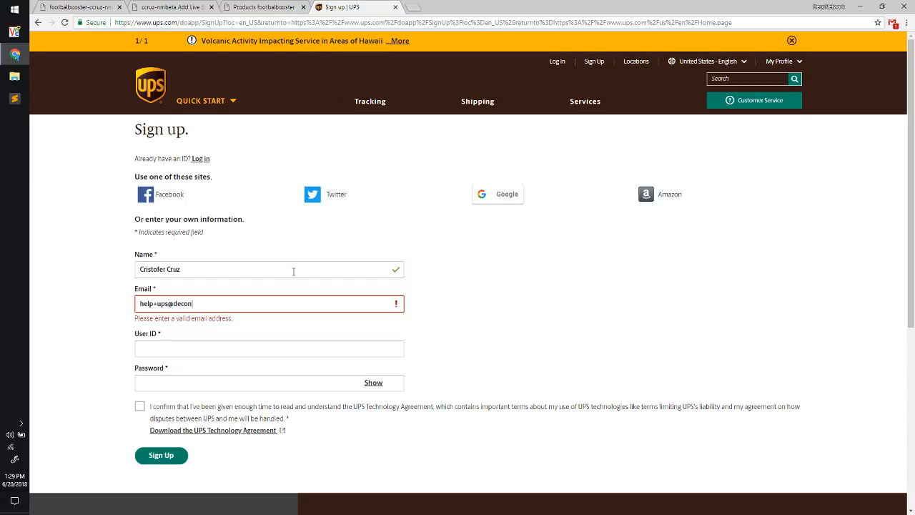
- Fill in the account holder's e-mail address on the sign-up form
key(Tab)
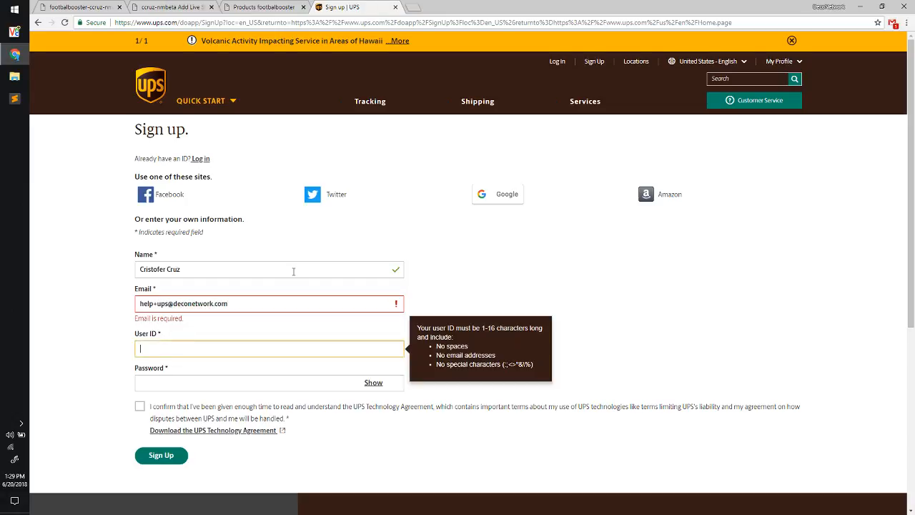
click(178, 303)
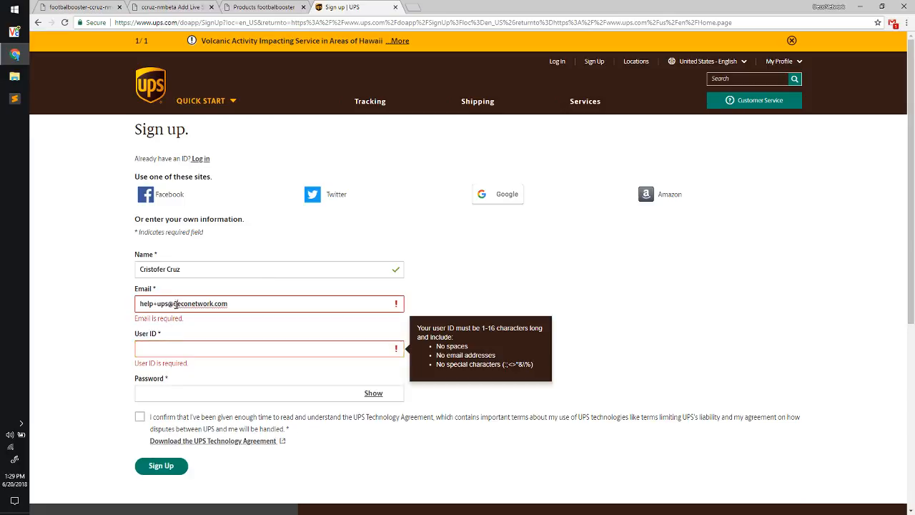
key(BackSpace)
key(BackSpace)
key(BackSpace)
key(BackSpace)
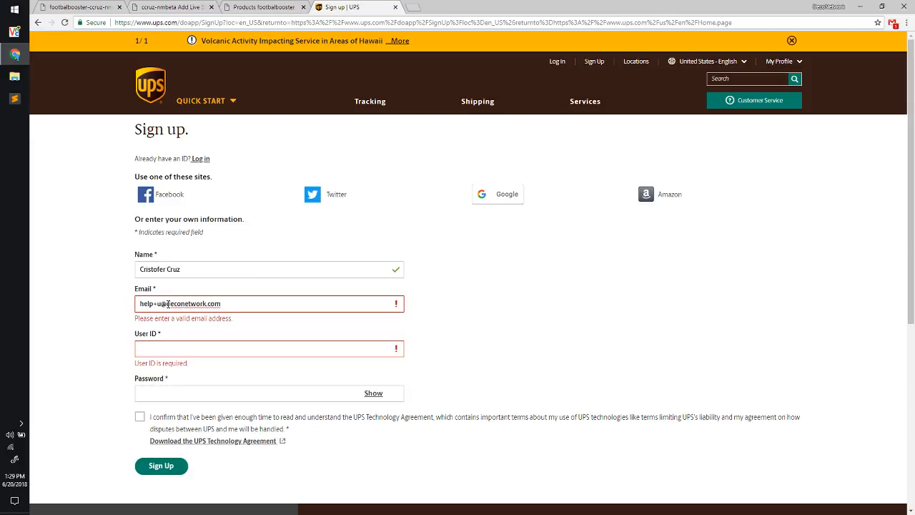
key(Tab)
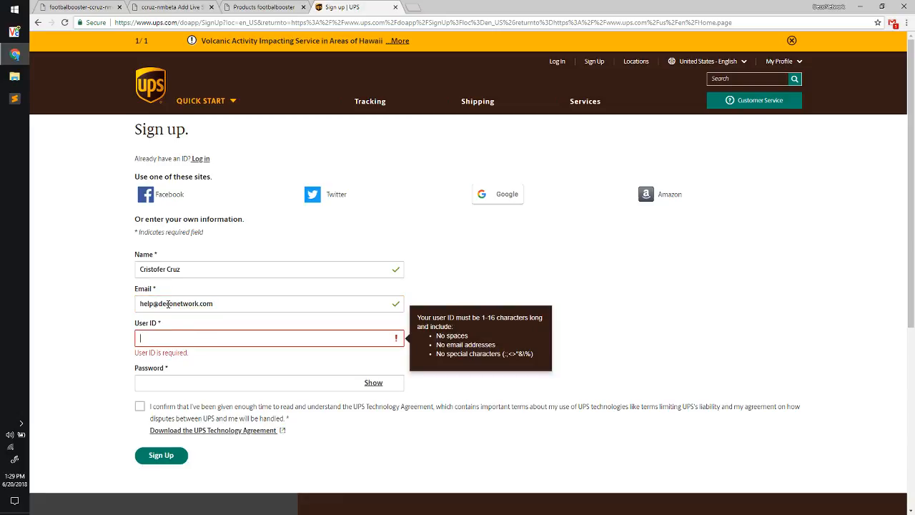
- Fill in the user ID and the account password on the UPS sign-up form
text(helpdeconet)
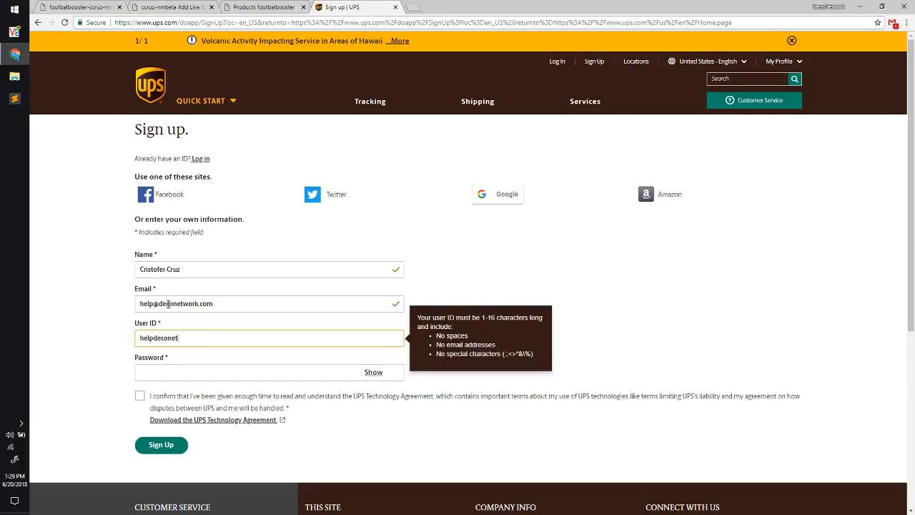
text(work)
key(Tab)
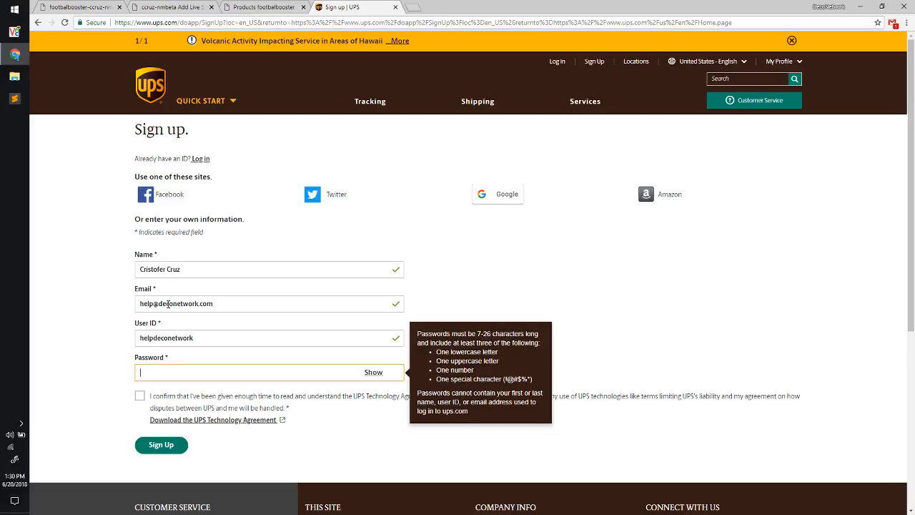
text(•)
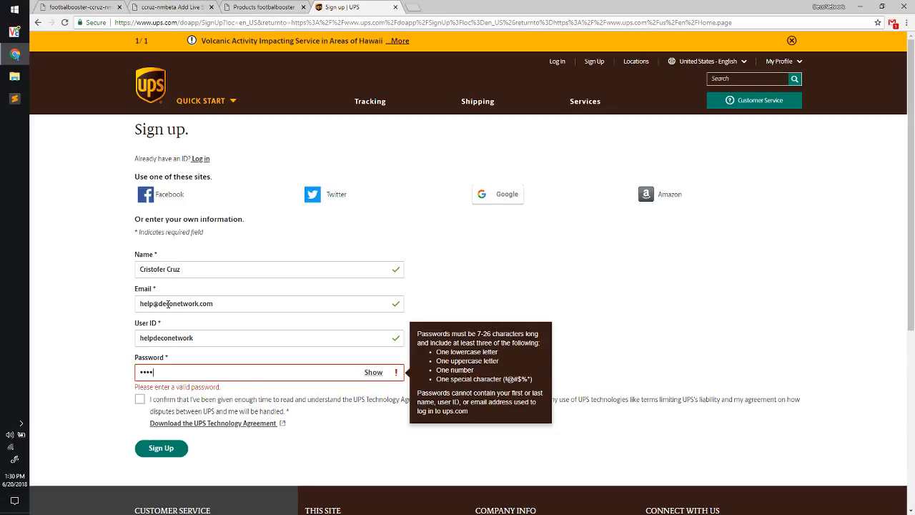
text(•••••••••)
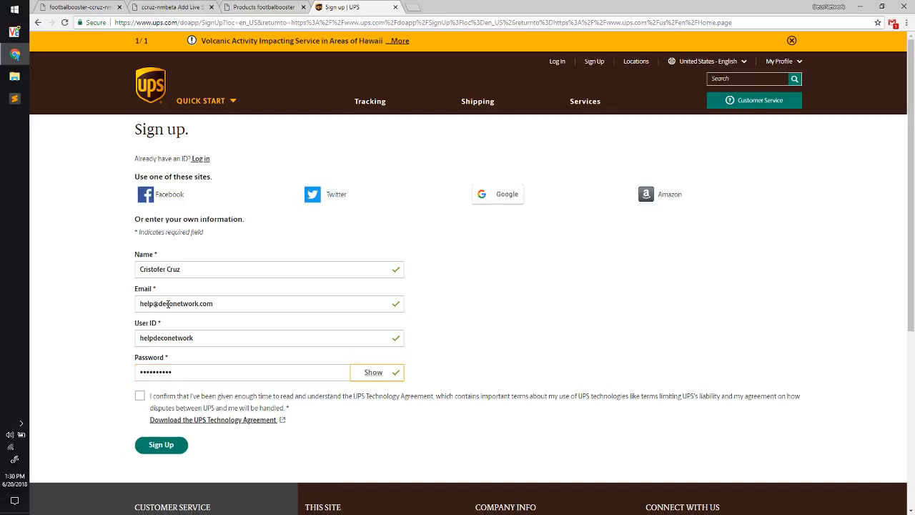
- Accept the UPS Technology Agreement, submit the sign-up and continue to the UPS home page
click(145, 409)
click(159, 446)
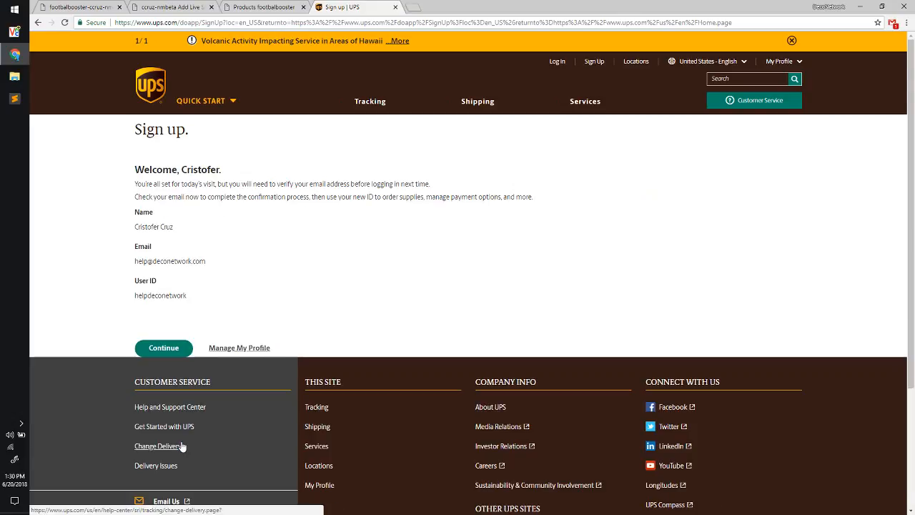
click(158, 348)
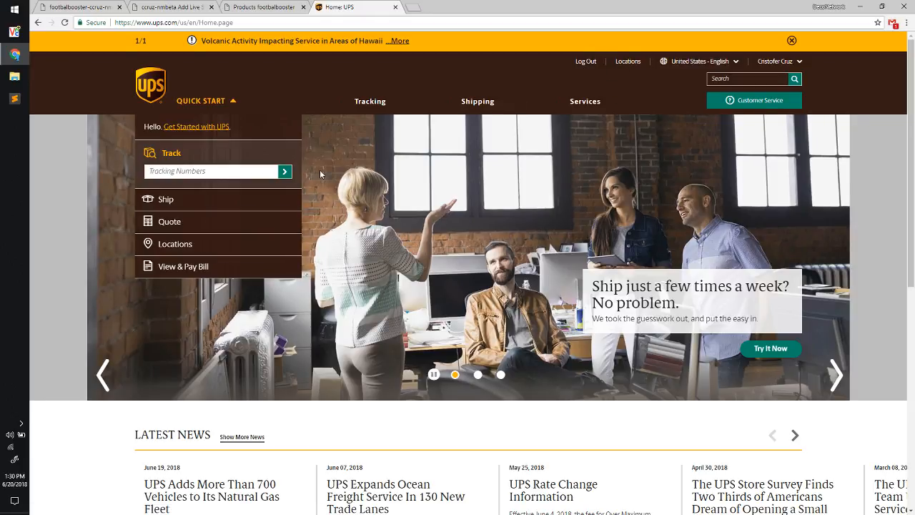
- Open the Services overview page through Explore All Services
click(596, 105)
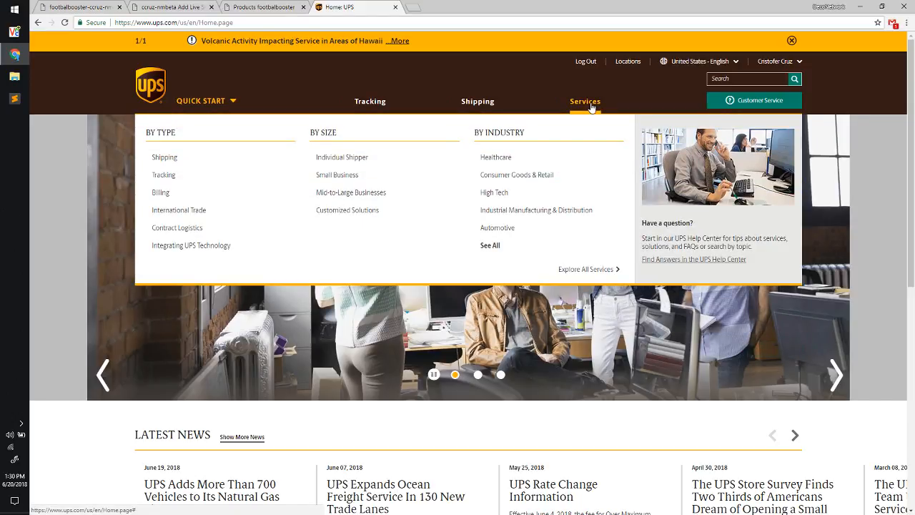
click(582, 275)
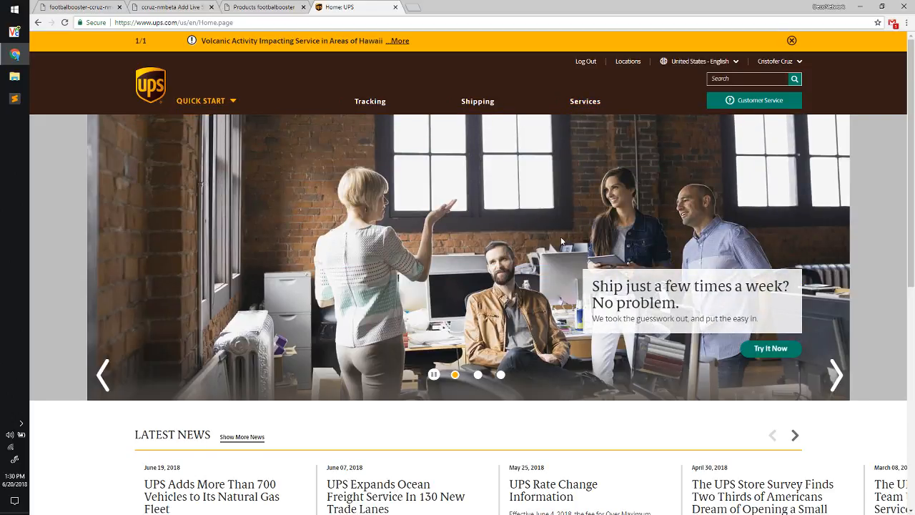
click(599, 108)
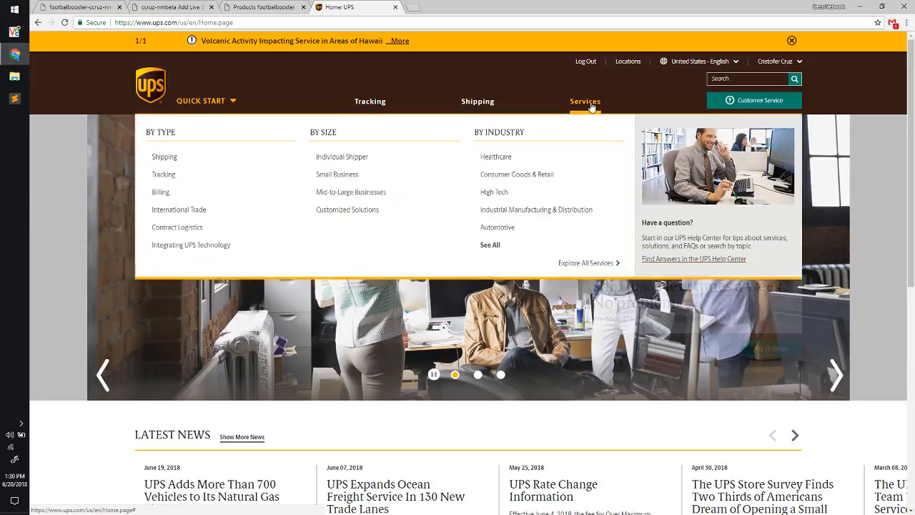
click(594, 269)
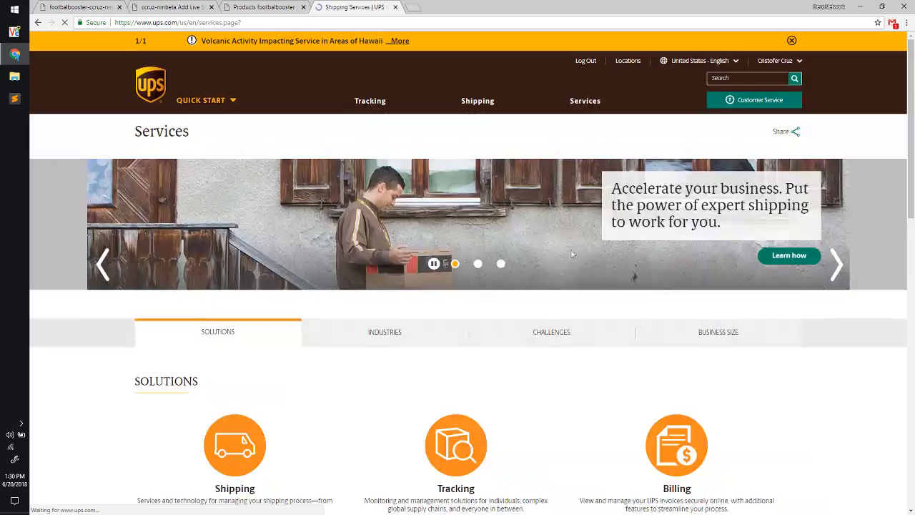
- Open the Integrating UPS Technology page from the services list
scroll(508, 244, down, 2)
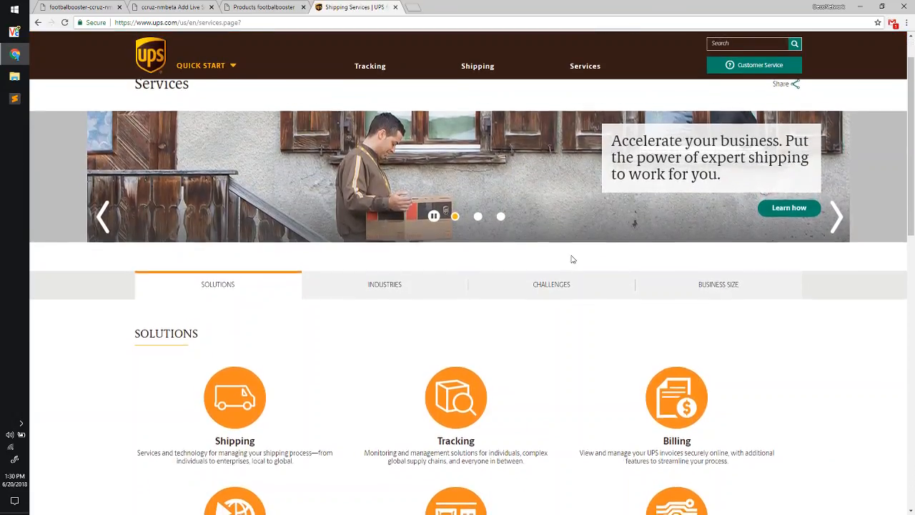
scroll(572, 259, down, 3)
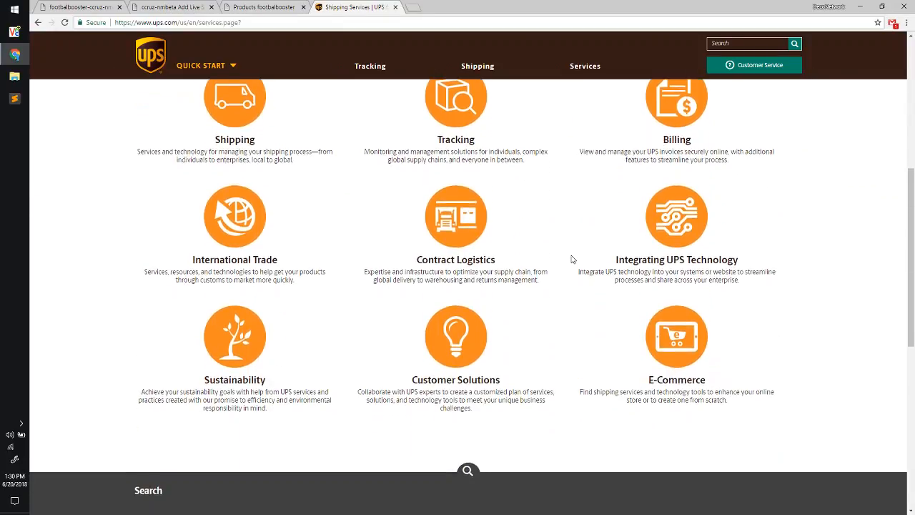
click(695, 211)
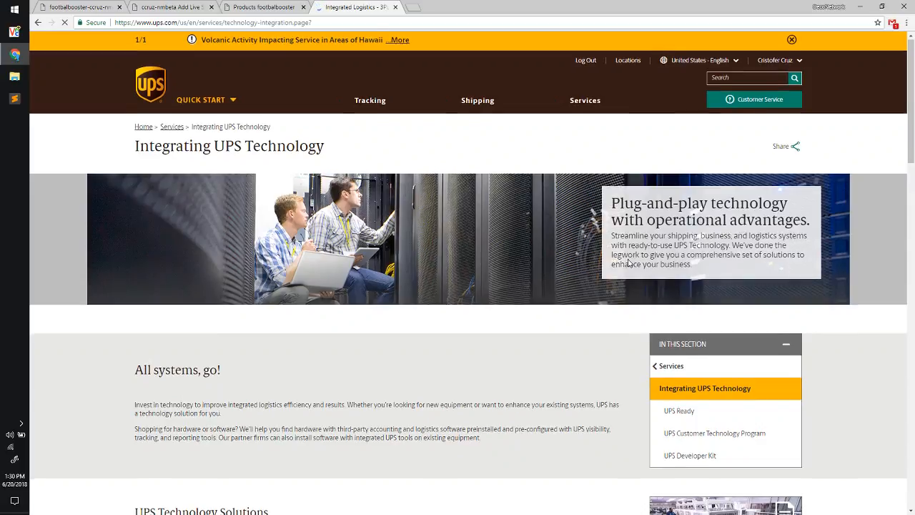
- Open the UPS Developer Kit page from the Integrating UPS Technology section
scroll(628, 264, down, 1)
scroll(628, 264, down, 1)
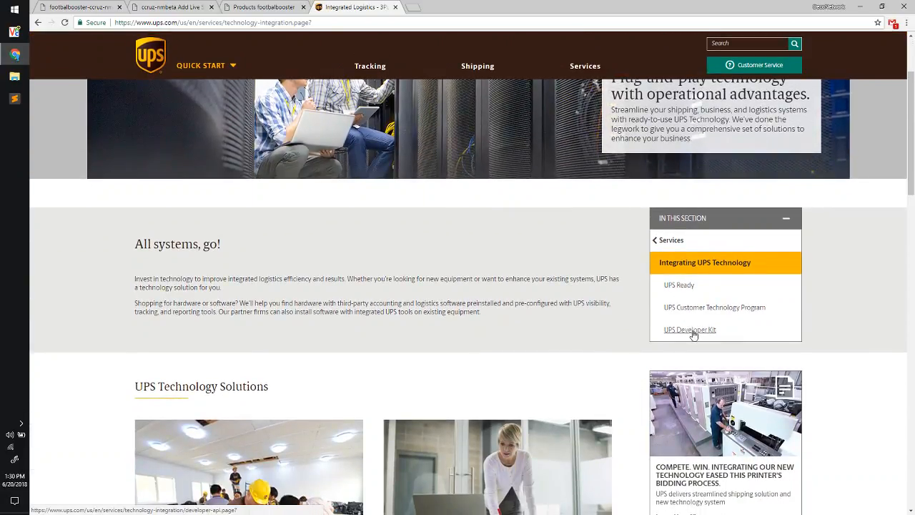
click(692, 331)
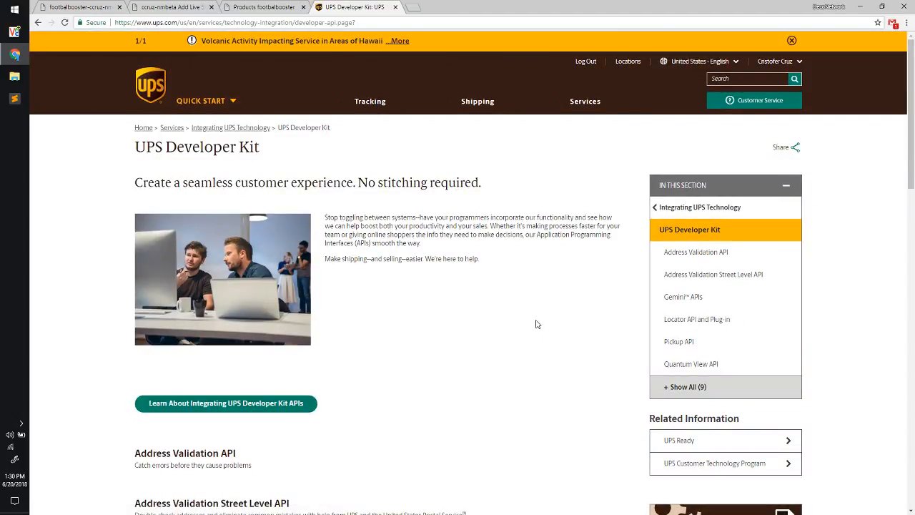
- Browse the list of Developer Kit APIs and open Learn About Integrating UPS Developer Kit APIs
scroll(539, 324, down, 1)
scroll(538, 324, down, 1)
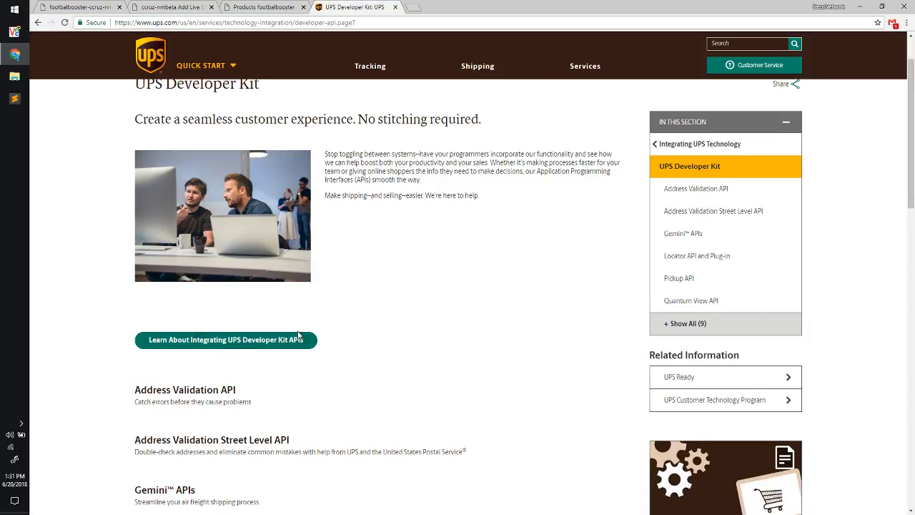
scroll(297, 334, down, 2)
scroll(299, 331, down, 4)
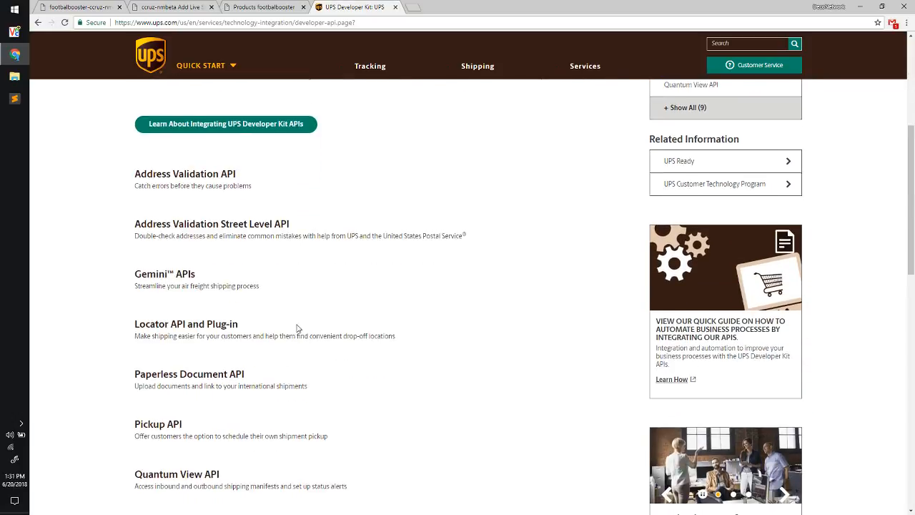
scroll(298, 328, down, 4)
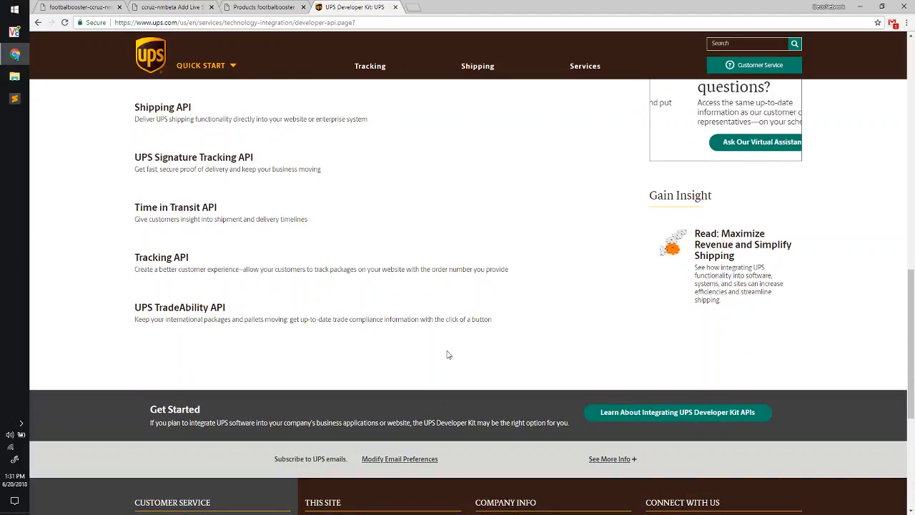
scroll(511, 374, down, 1)
click(677, 365)
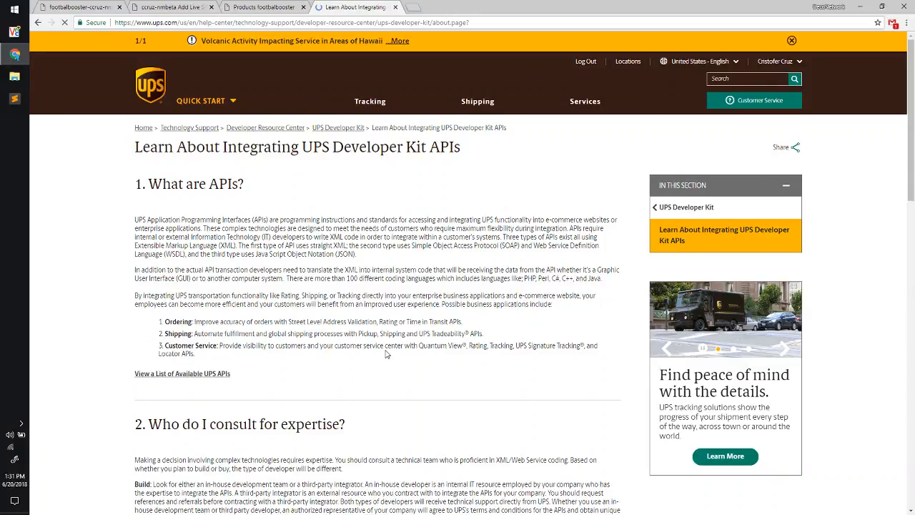
- Open the Instructions for Developers and go on to the Developer Resource Center
scroll(322, 359, down, 1)
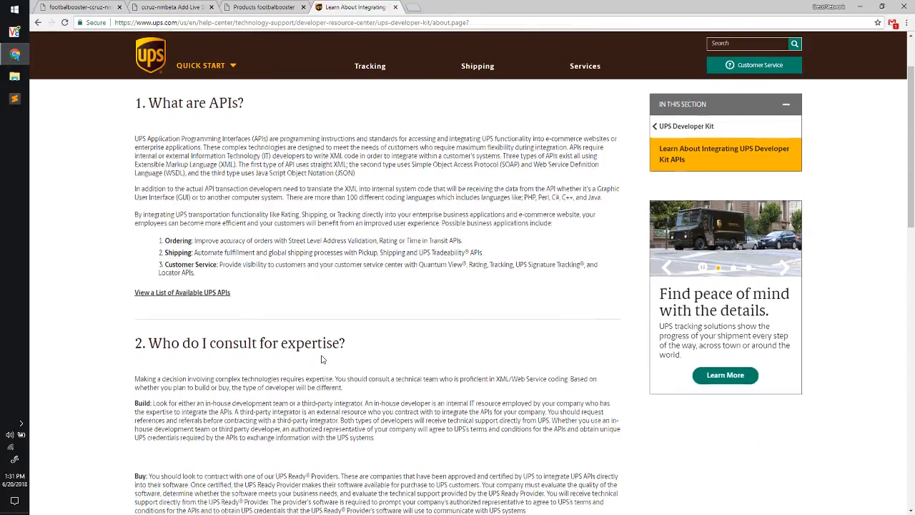
scroll(322, 359, down, 3)
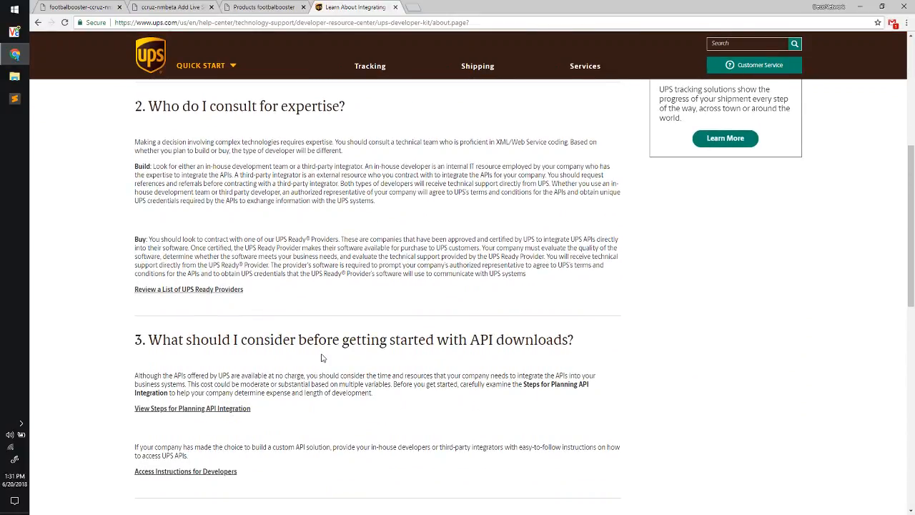
scroll(322, 358, down, 1)
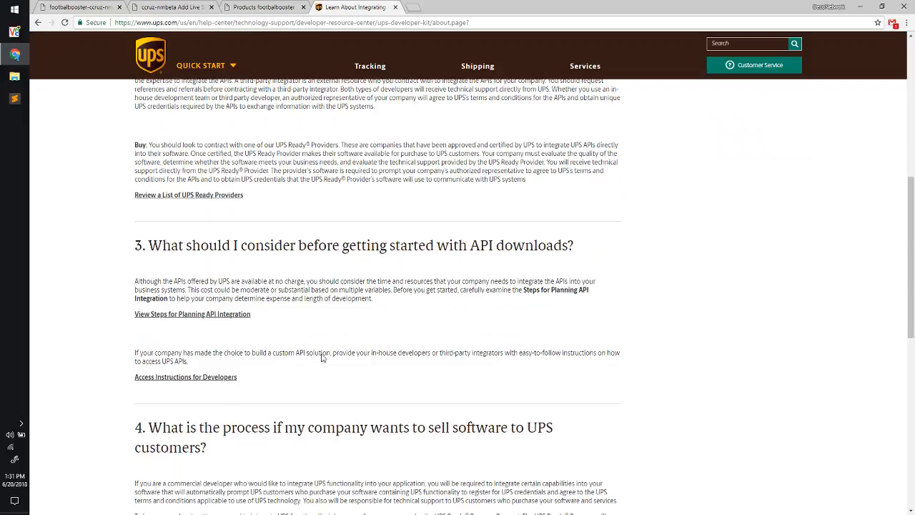
click(228, 377)
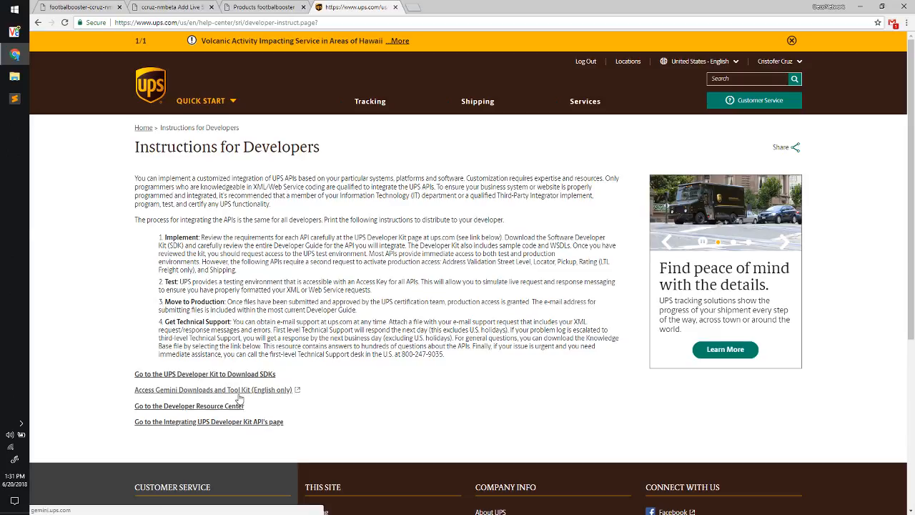
click(144, 406)
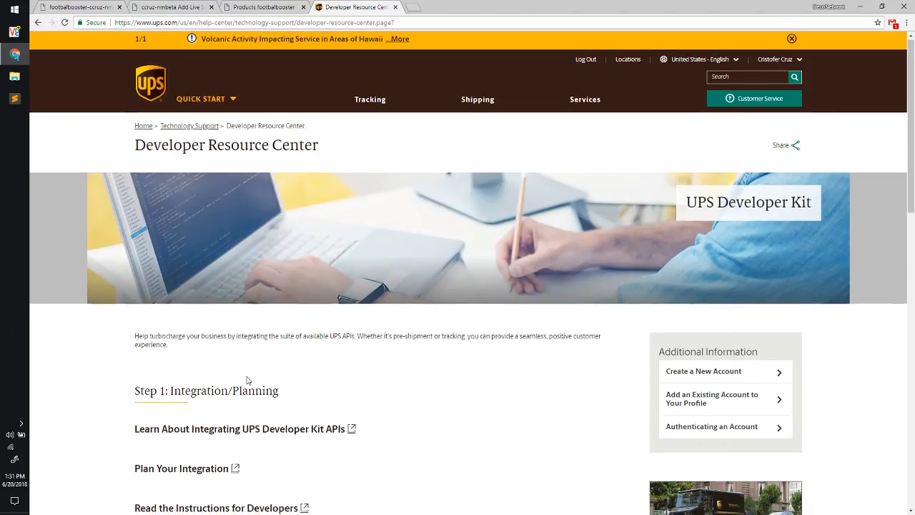
- Look through the Developer Resource Center steps and open Access the UPS Developer Kit
scroll(246, 377, down, 1)
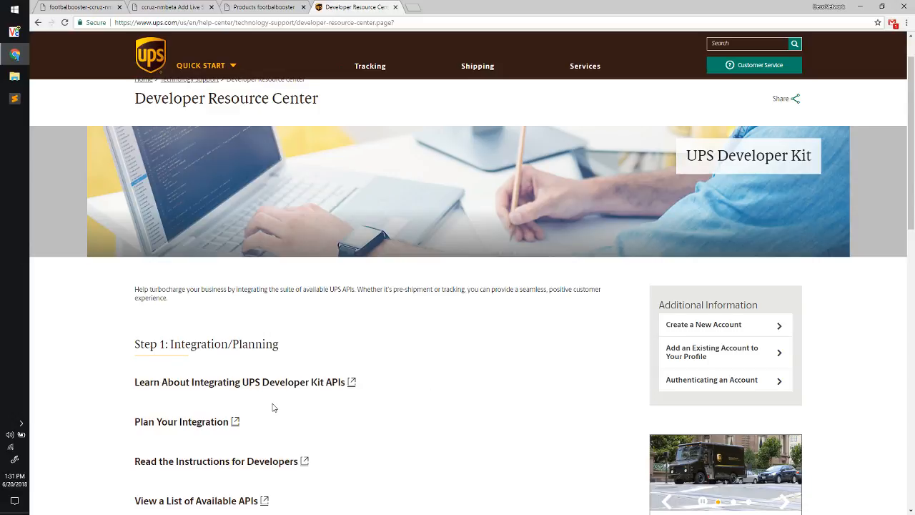
scroll(273, 407, down, 1)
scroll(265, 390, down, 3)
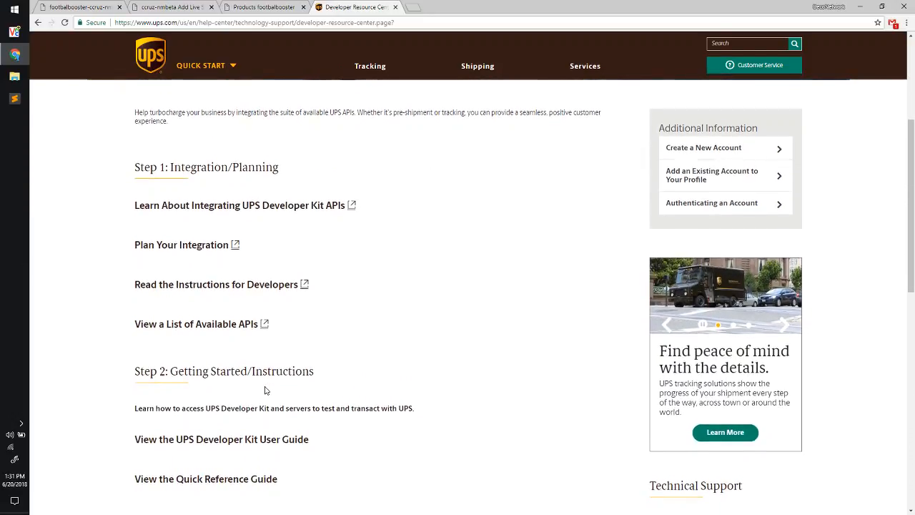
scroll(265, 390, down, 2)
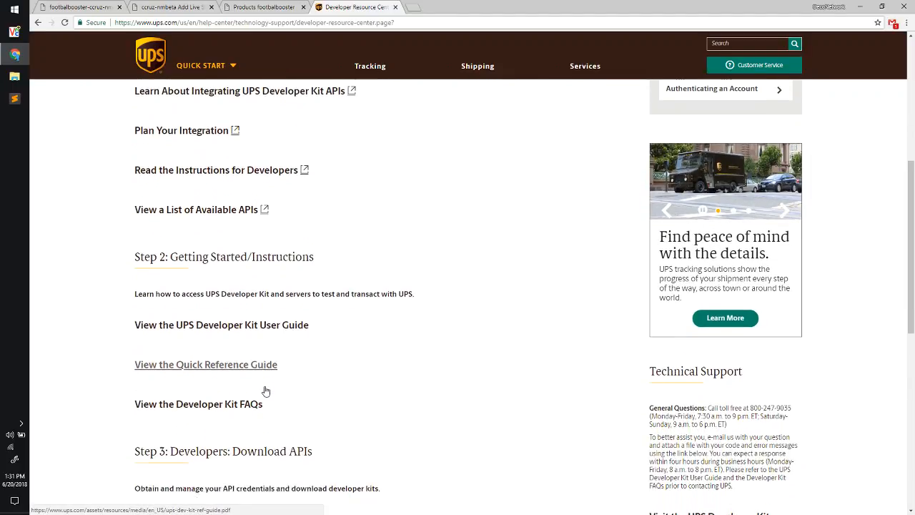
scroll(266, 389, down, 1)
drag(914, 230, 913, 152)
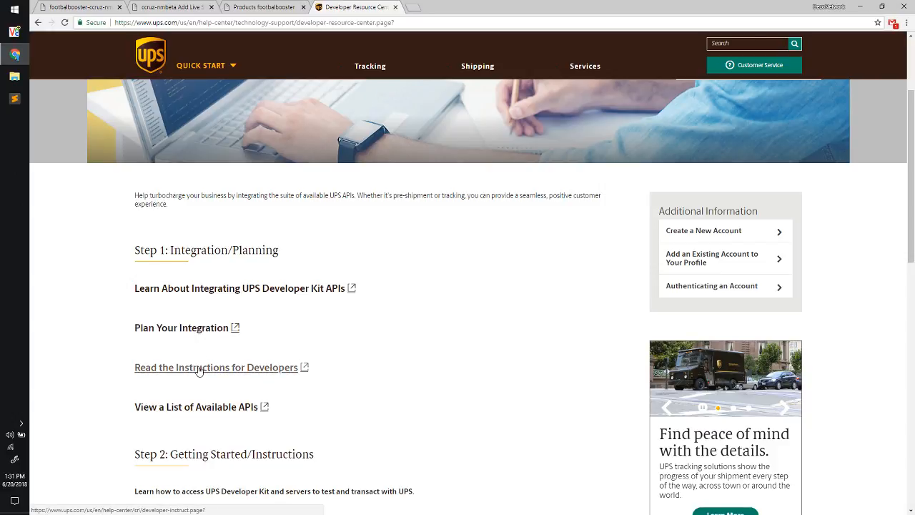
scroll(200, 370, down, 2)
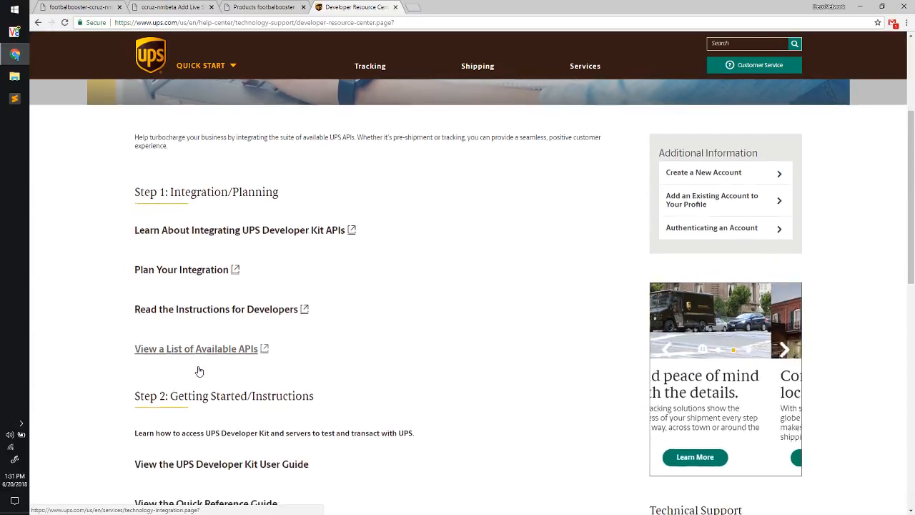
scroll(204, 364, down, 2)
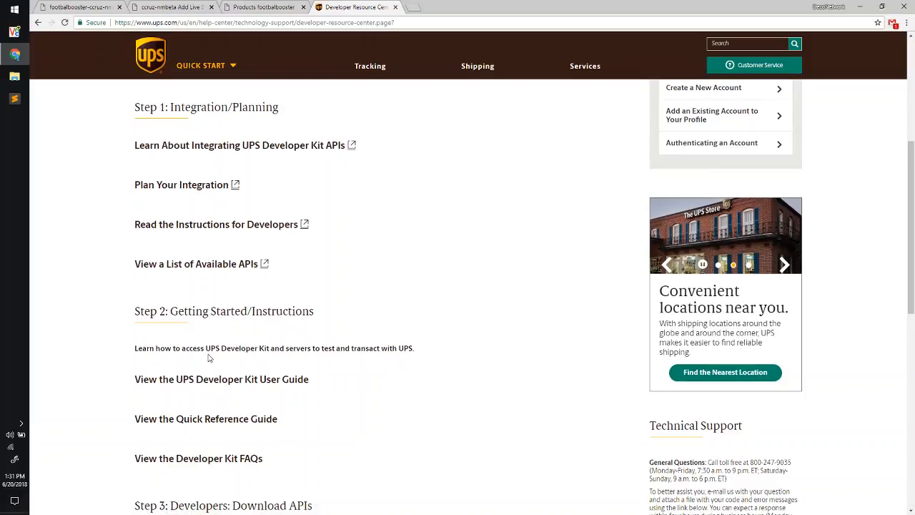
scroll(208, 365, down, 2)
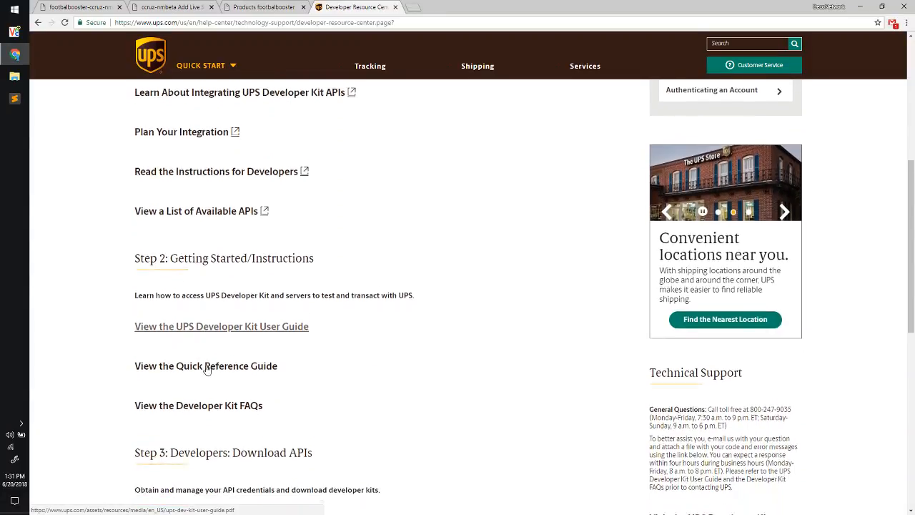
scroll(207, 368, up, 2)
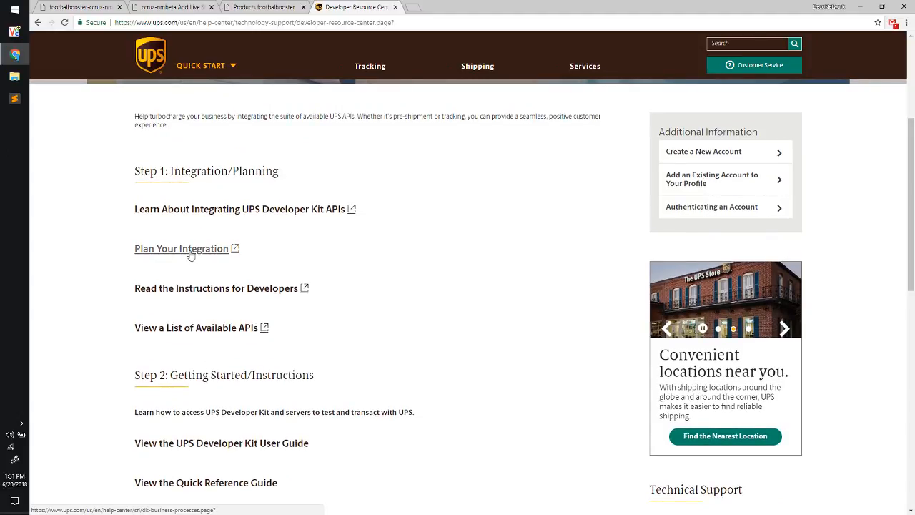
scroll(199, 293, down, 2)
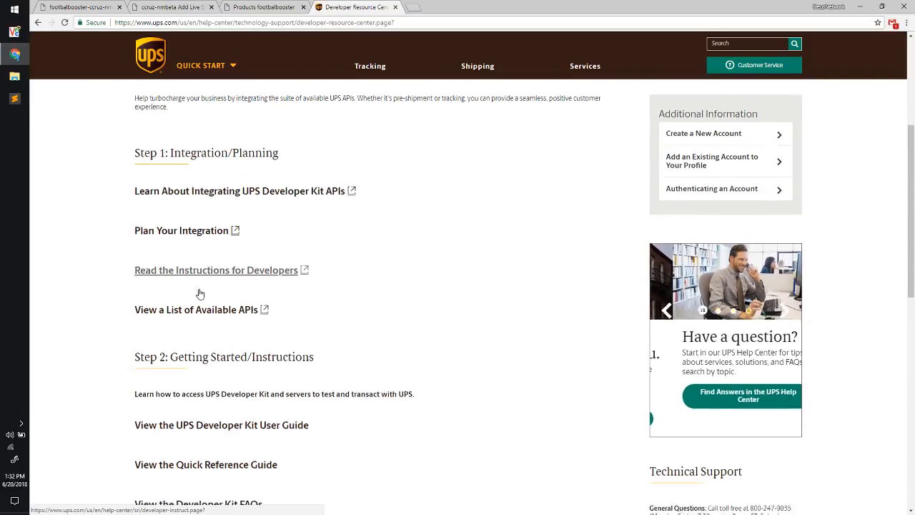
scroll(199, 298, down, 1)
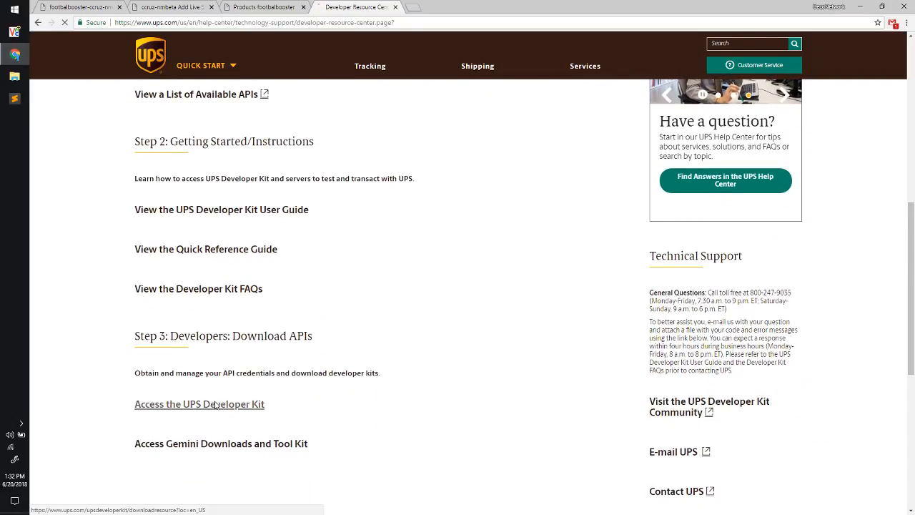
click(215, 405)
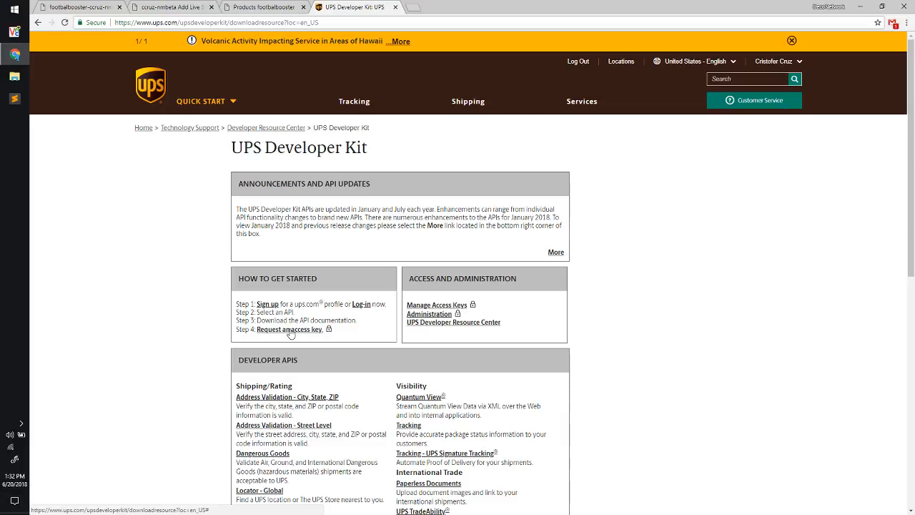
scroll(286, 336, down, 1)
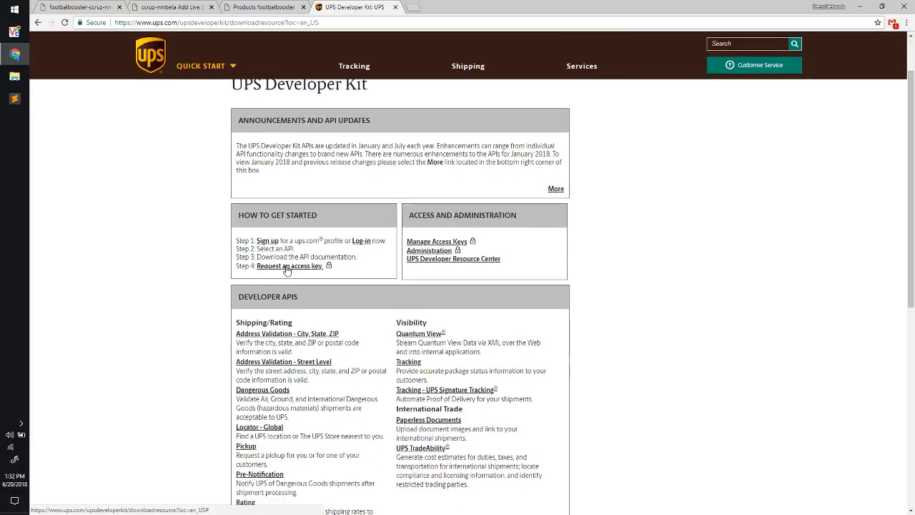
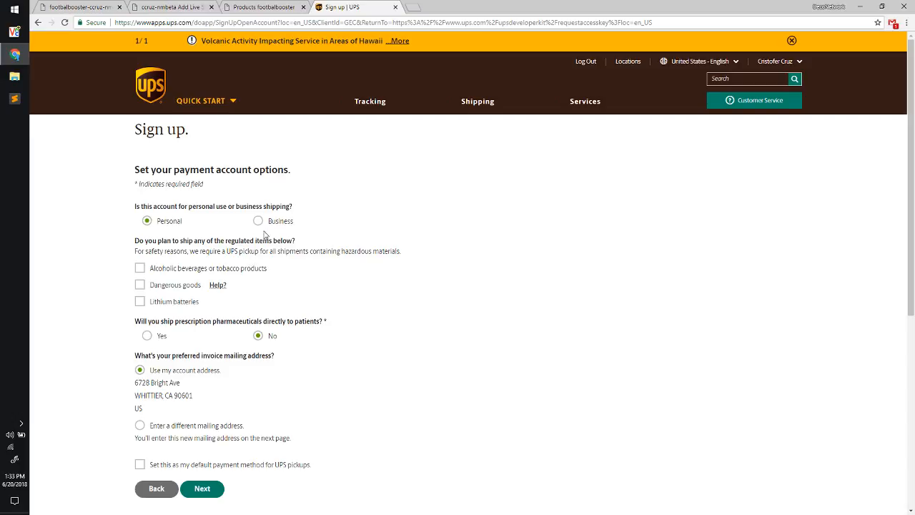
- Register the UPS account for business shipping under company name DecoNetwork, leaving the weekday pickup set to Not right now
click(257, 222)
click(244, 254)
text(DecoNetwork)
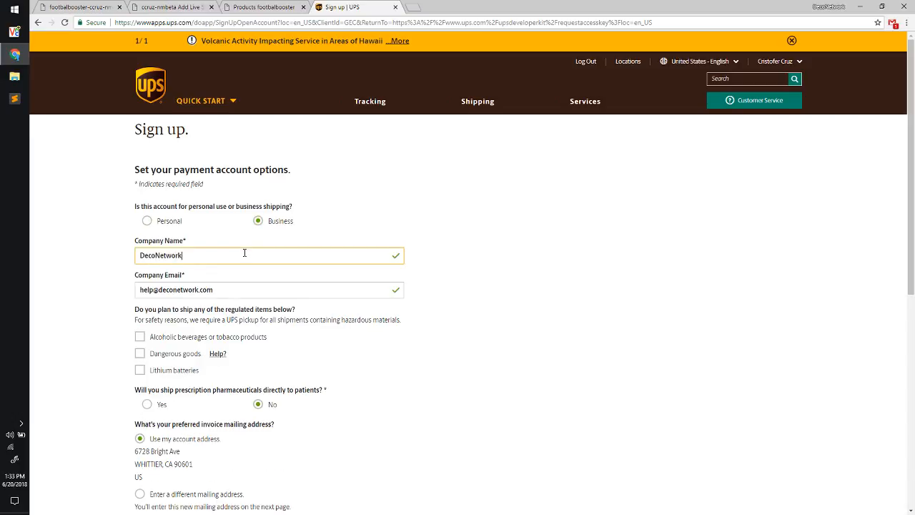
key(Tab)
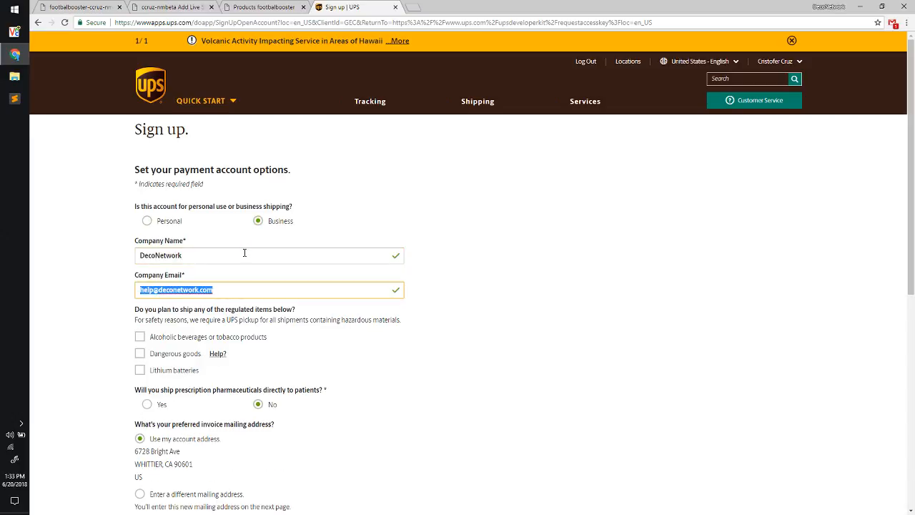
scroll(245, 253, down, 3)
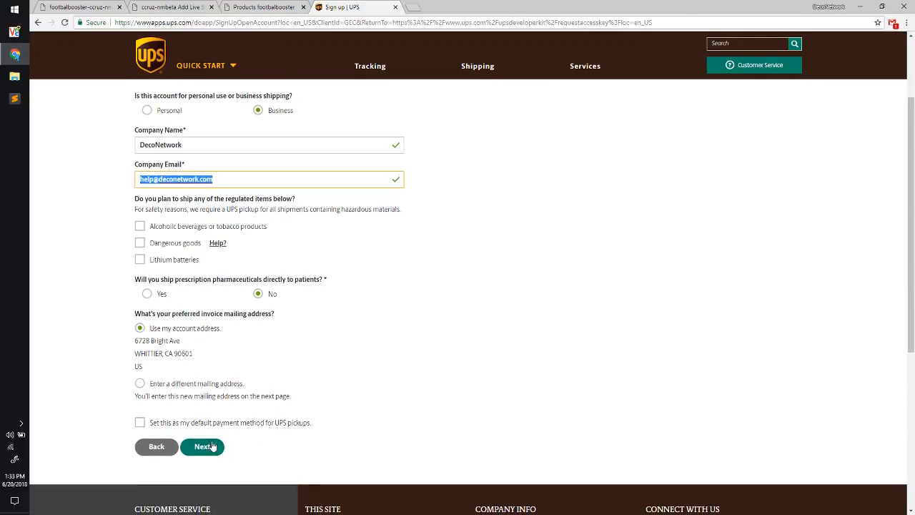
click(207, 448)
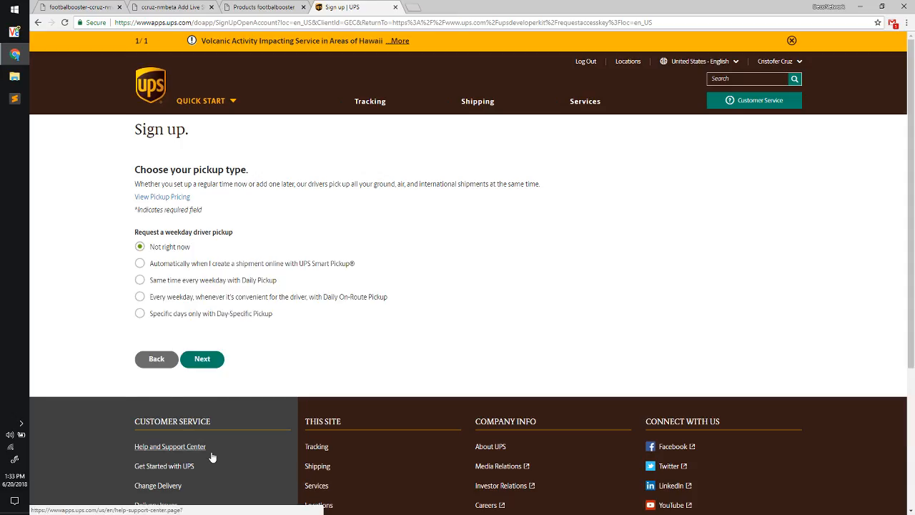
click(210, 365)
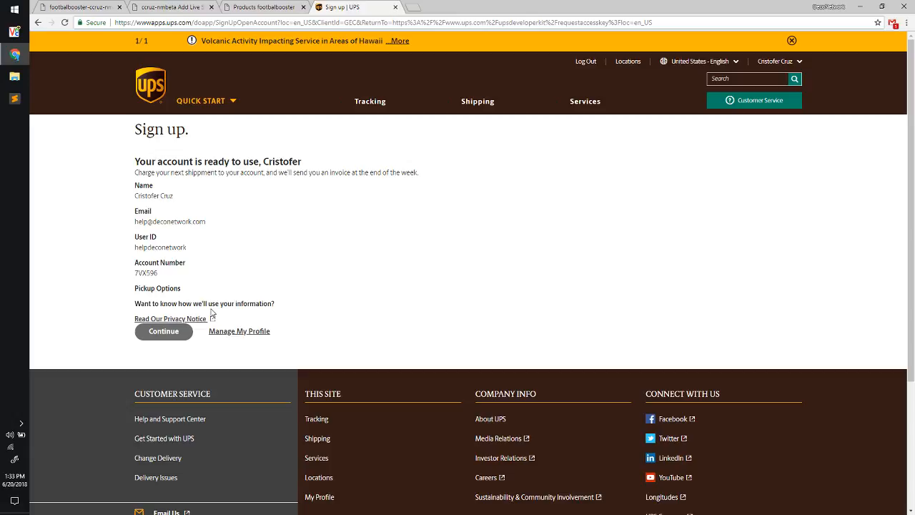
- Continue from the account summary and request a UPS Developer Kit access key
click(177, 334)
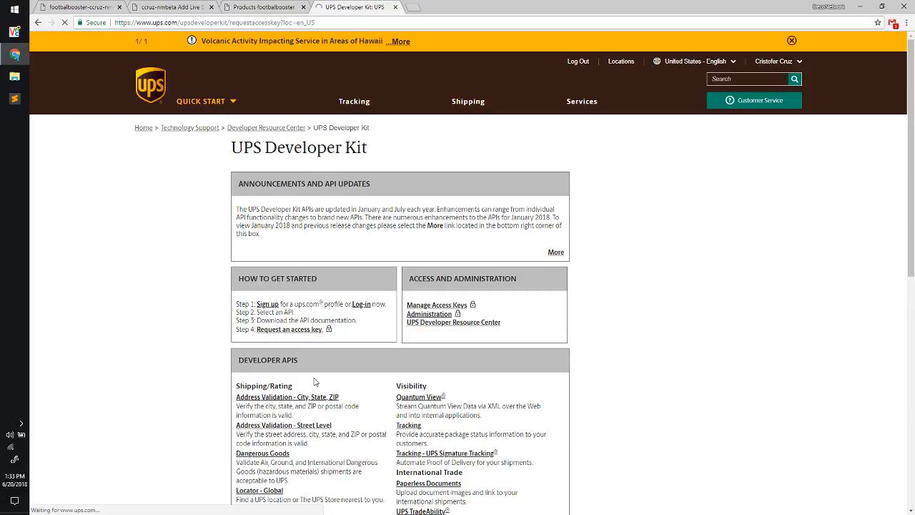
scroll(343, 322, down, 5)
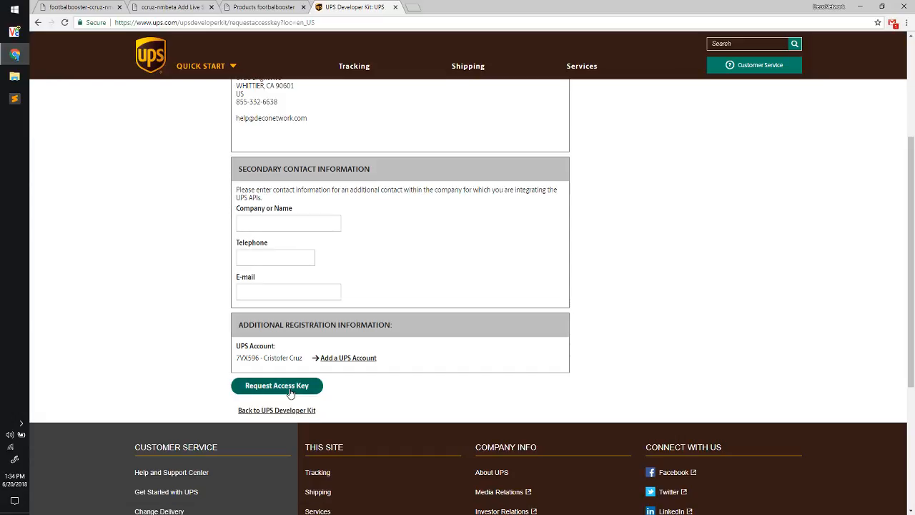
click(291, 388)
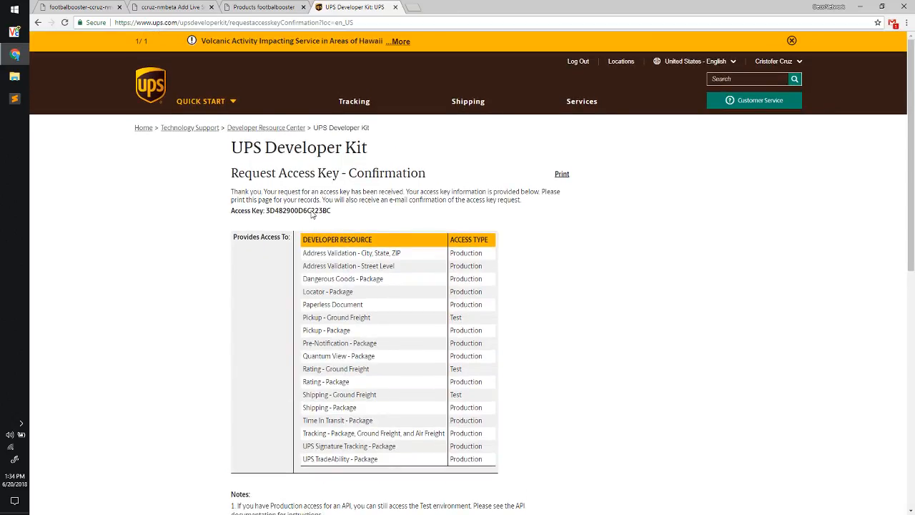
- Copy the UPS access key into the UPS Access License Number field of the live shipping form
double_click(311, 211)
key(ctrl+c)
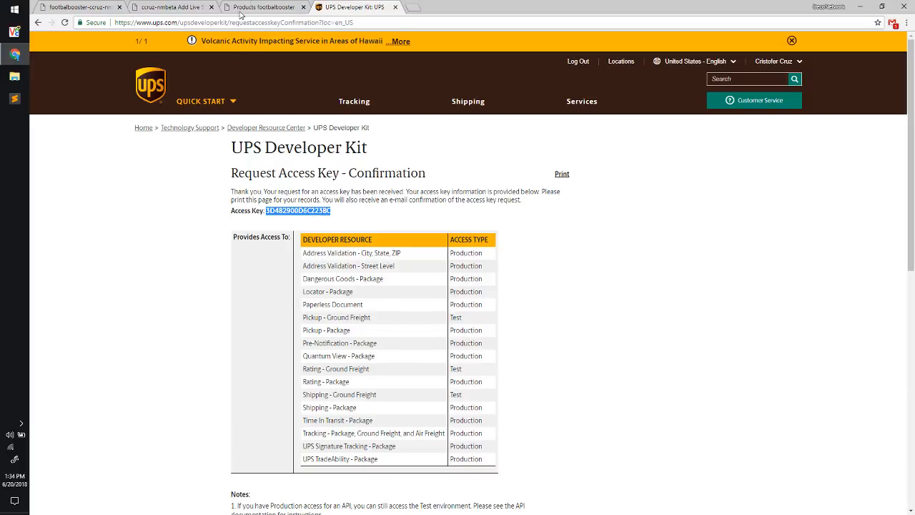
click(166, 7)
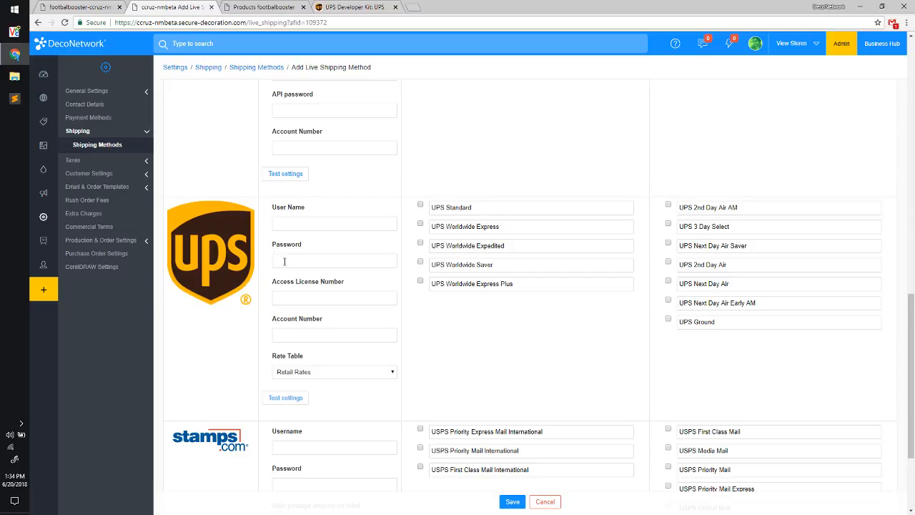
click(324, 297)
key(ctrl+v)
- Copy the UPS account number from the confirmation page into the UPS Account Number field
click(342, 6)
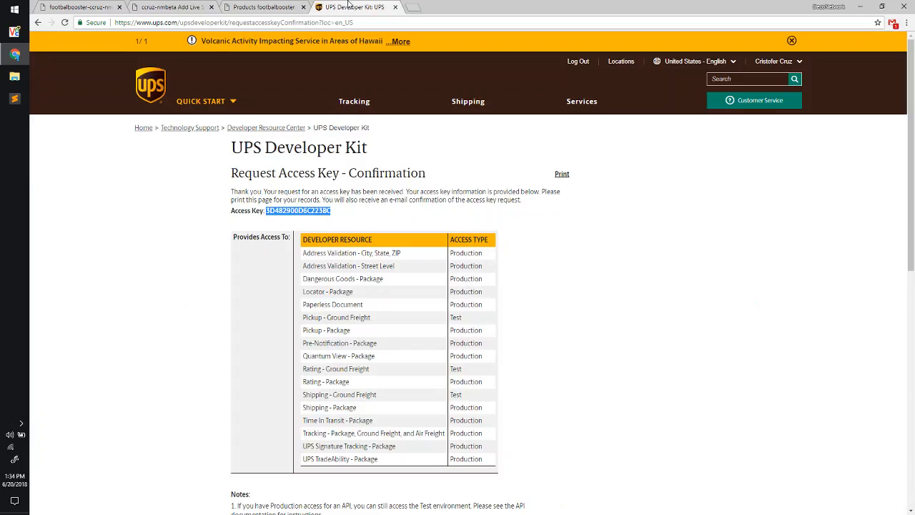
scroll(279, 291, down, 2)
scroll(278, 291, down, 2)
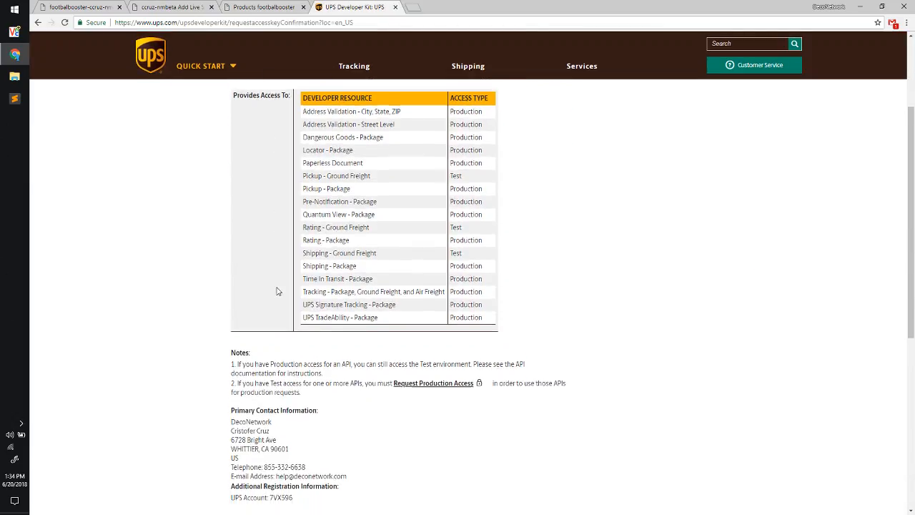
double_click(281, 452)
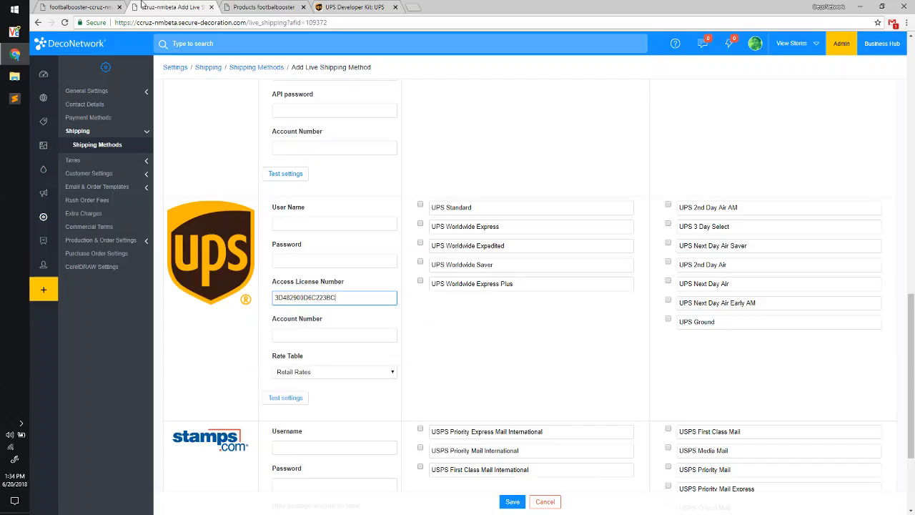
click(143, 6)
click(311, 334)
key(ctrl+v)
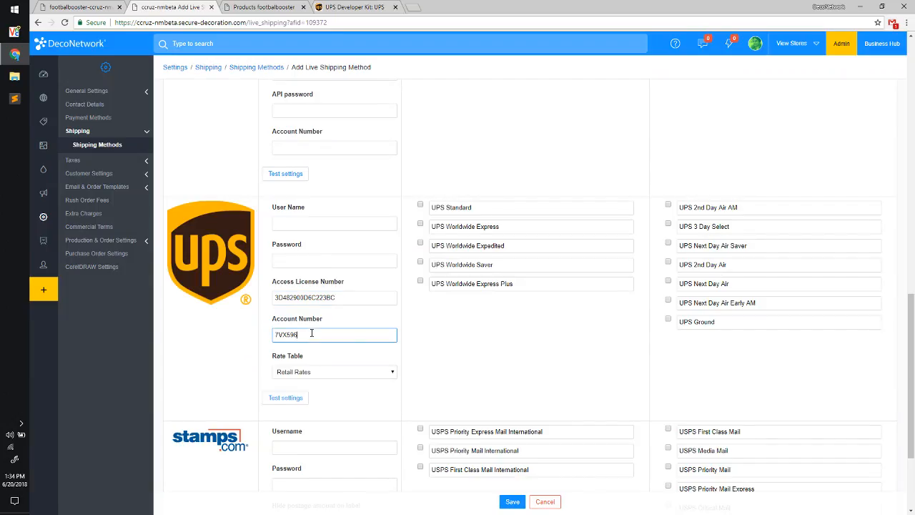
- Open the UPS profile's My Information page to find the account's user ID
click(317, 261)
click(314, 224)
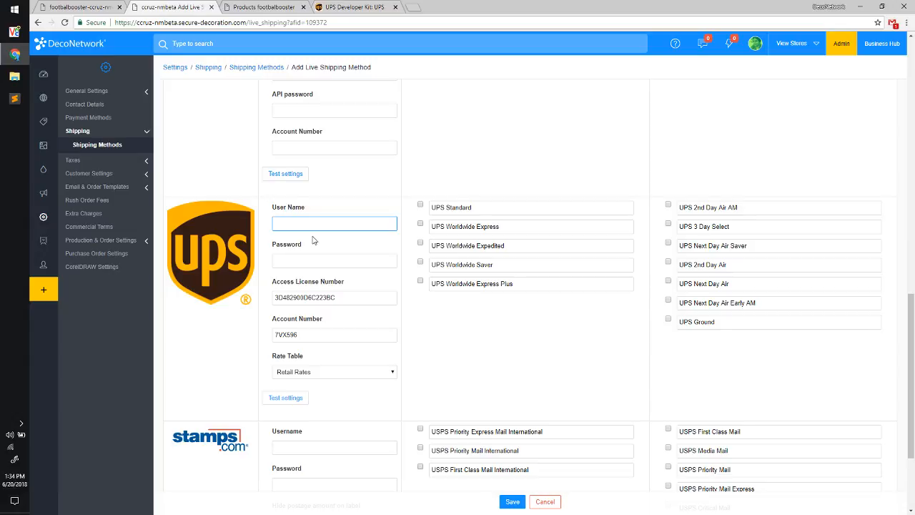
click(274, 5)
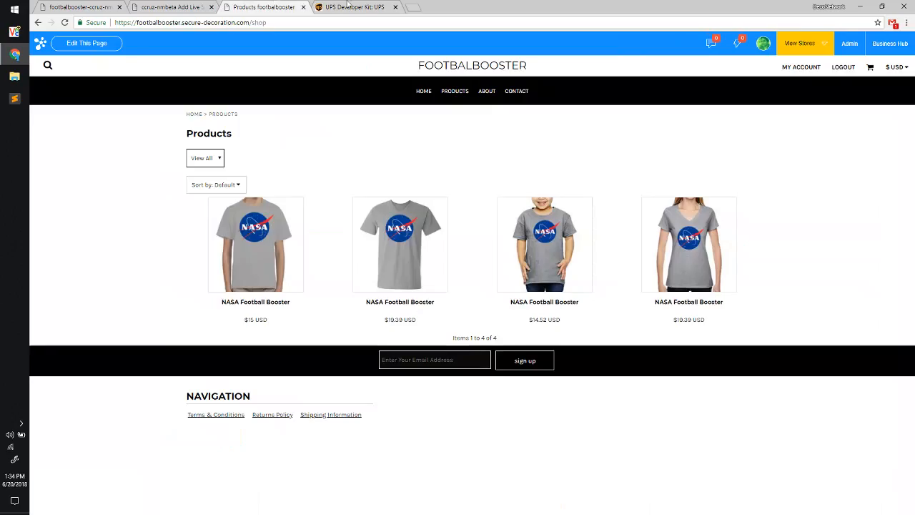
click(333, 6)
click(274, 6)
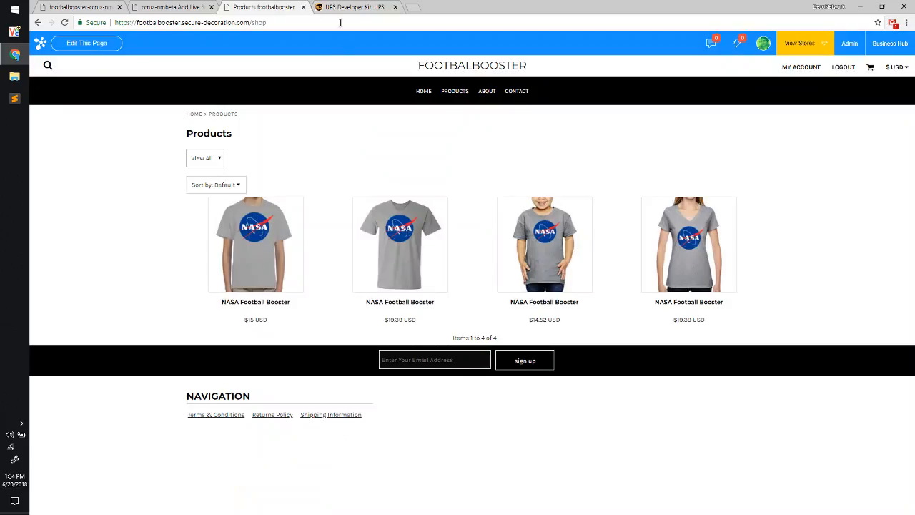
click(339, 8)
scroll(655, 179, up, 1)
scroll(667, 200, up, 3)
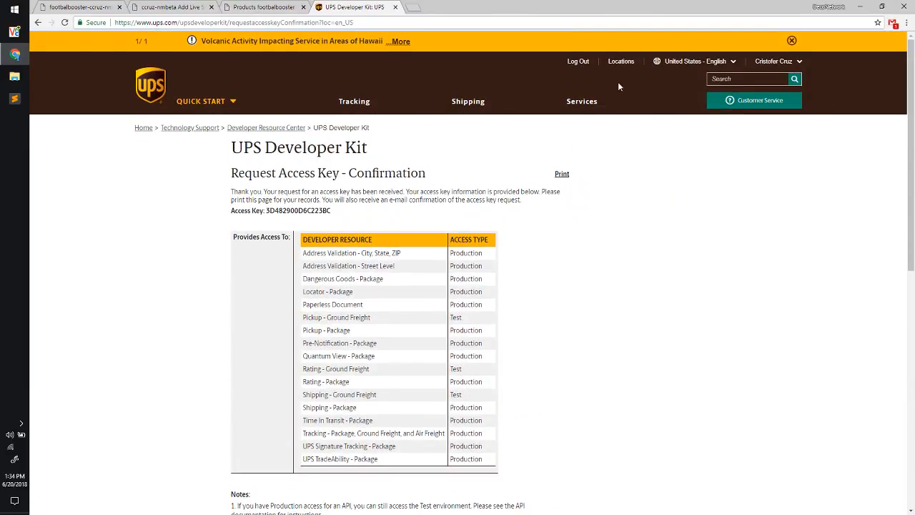
click(798, 63)
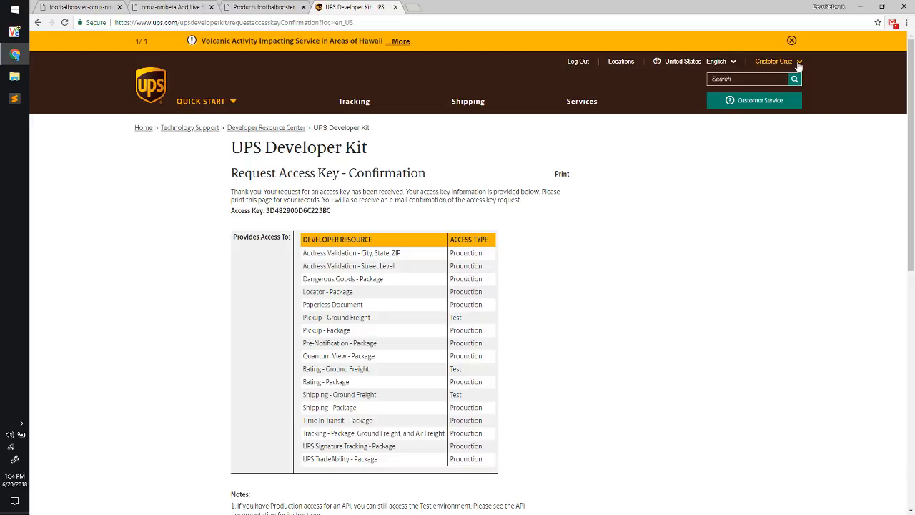
click(798, 63)
click(703, 106)
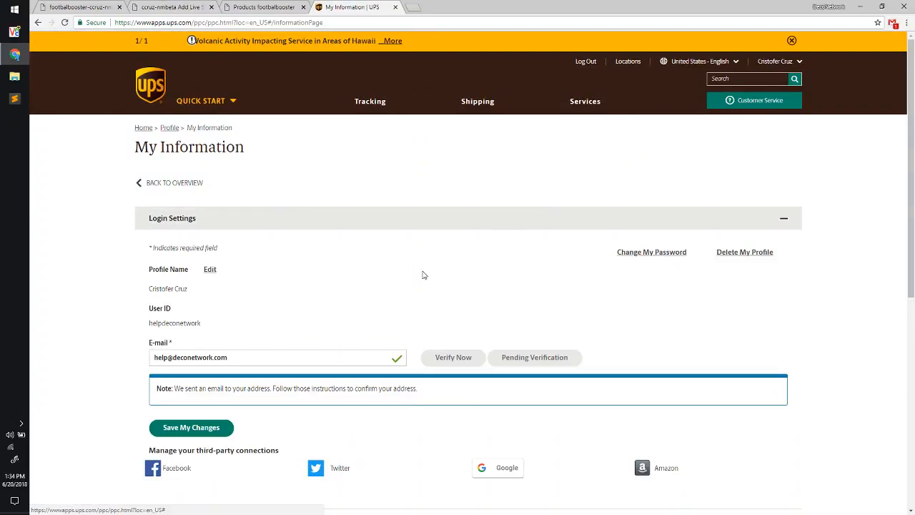
- Copy the UPS user ID into the UPS User Name field
double_click(178, 324)
key(ctrl+c)
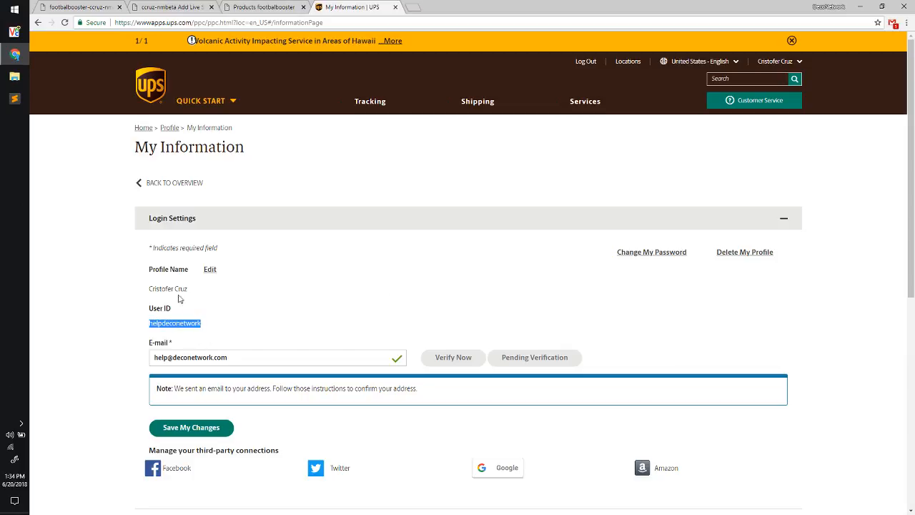
click(164, 6)
key(ctrl+v)
key(Tab)
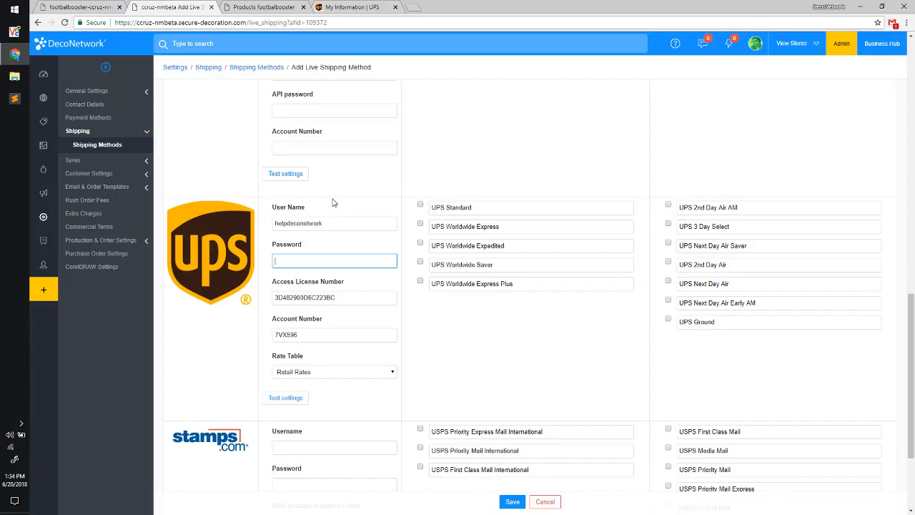
- Enter the UPS account password in the Password field and save the live shipping settings
key(BackSpace)
key(BackSpace)
scroll(370, 260, up, 4)
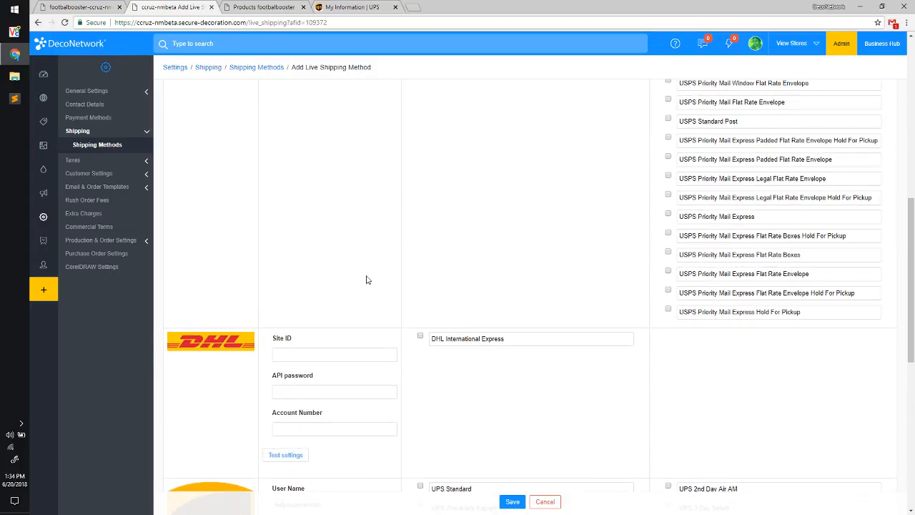
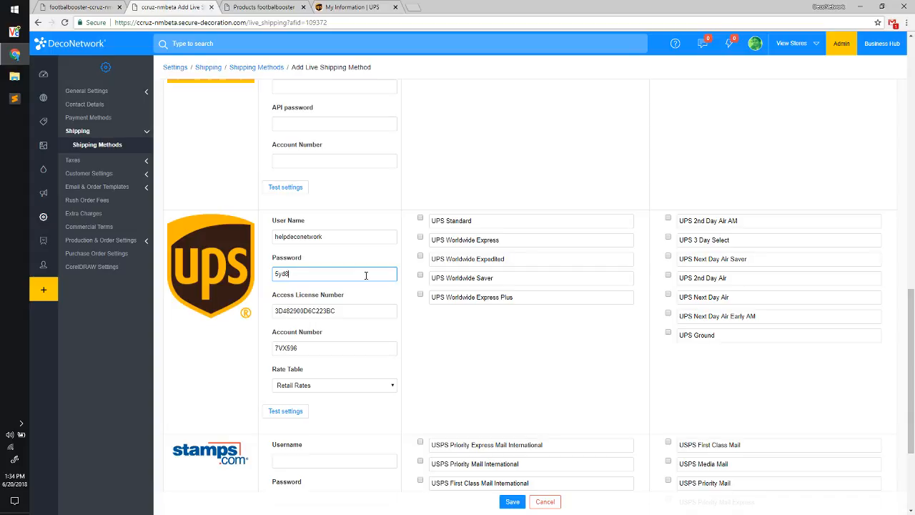
click(513, 503)
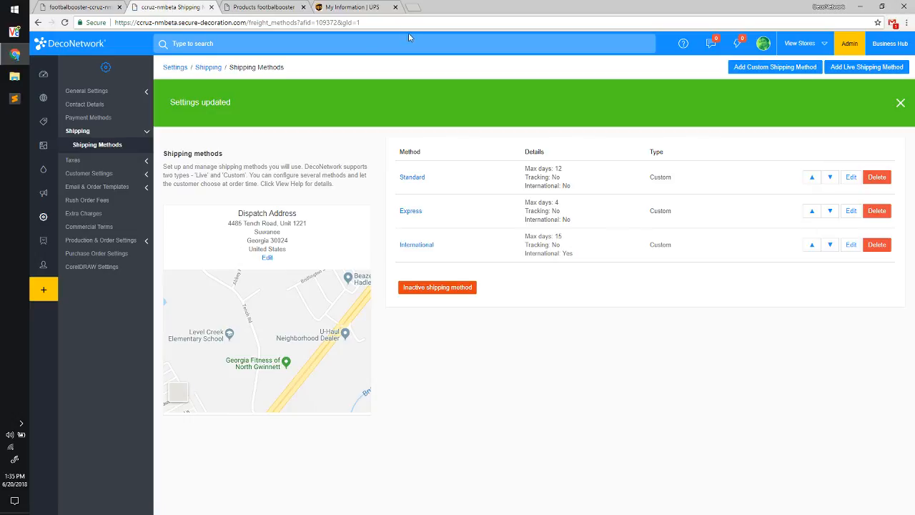
- Reopen the live shipping method and enable UPS Ground, UPS 3 Day Select and UPS Next Day Air, then save
click(874, 75)
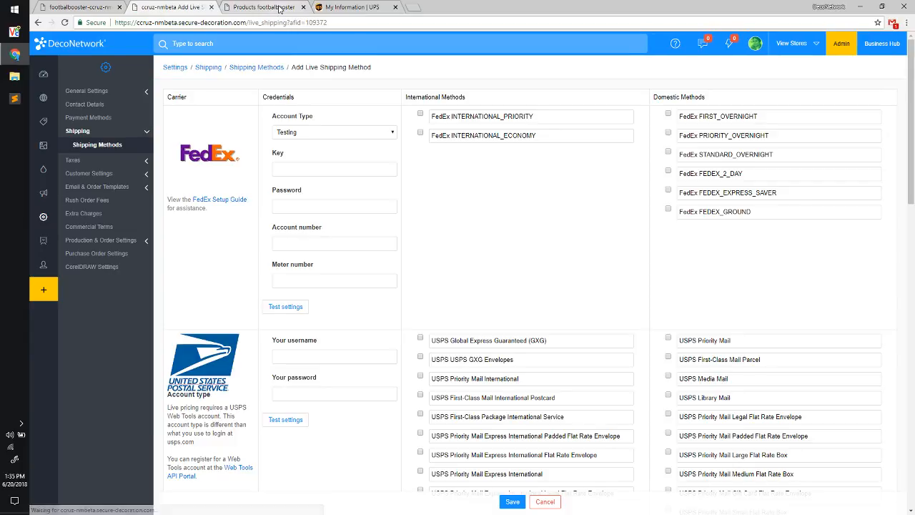
drag(914, 60, 914, 310)
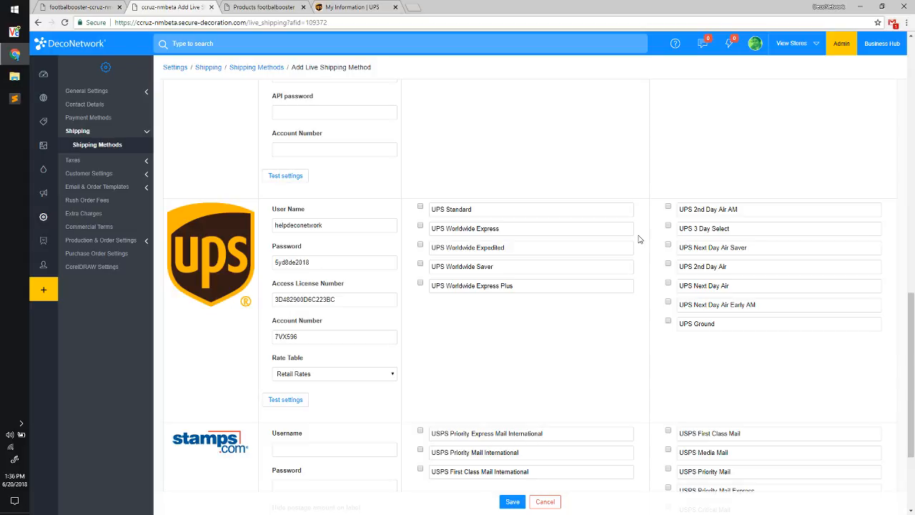
click(669, 324)
click(668, 229)
scroll(555, 499, down, 1)
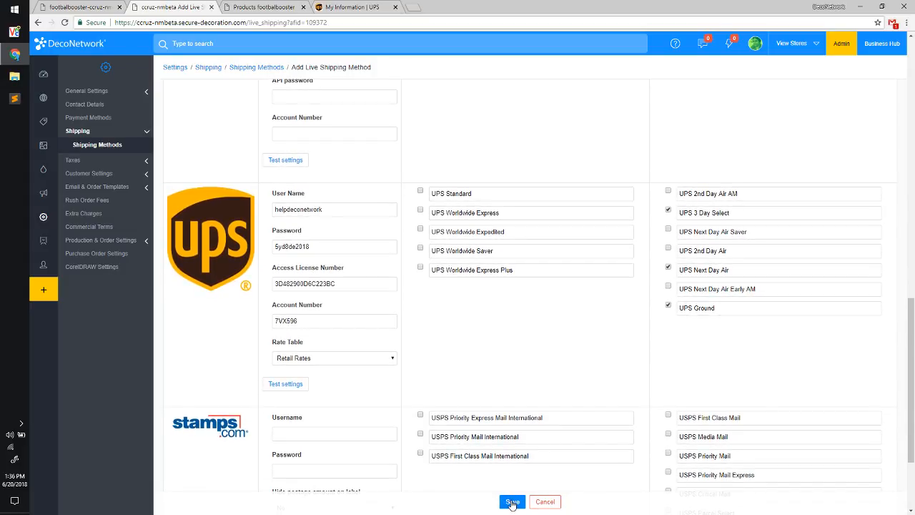
click(512, 502)
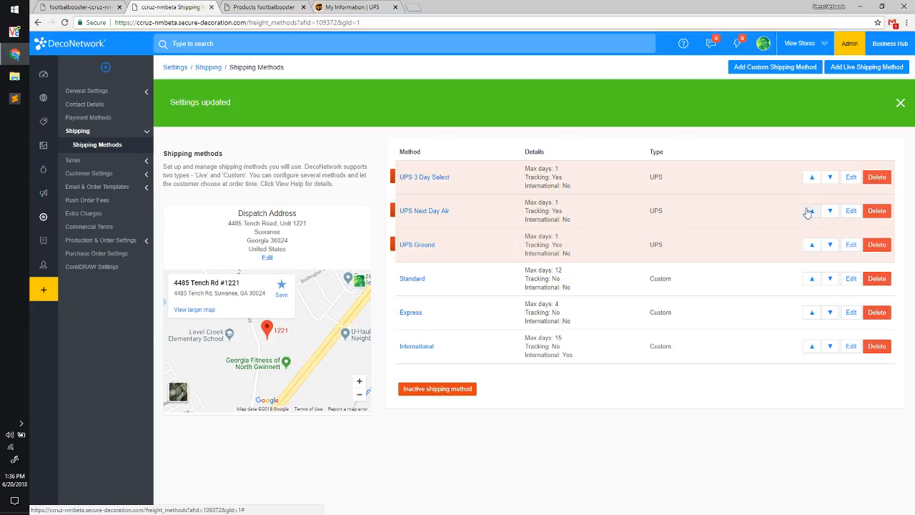
- Move UPS Ground to the top of the shipping methods list
click(810, 248)
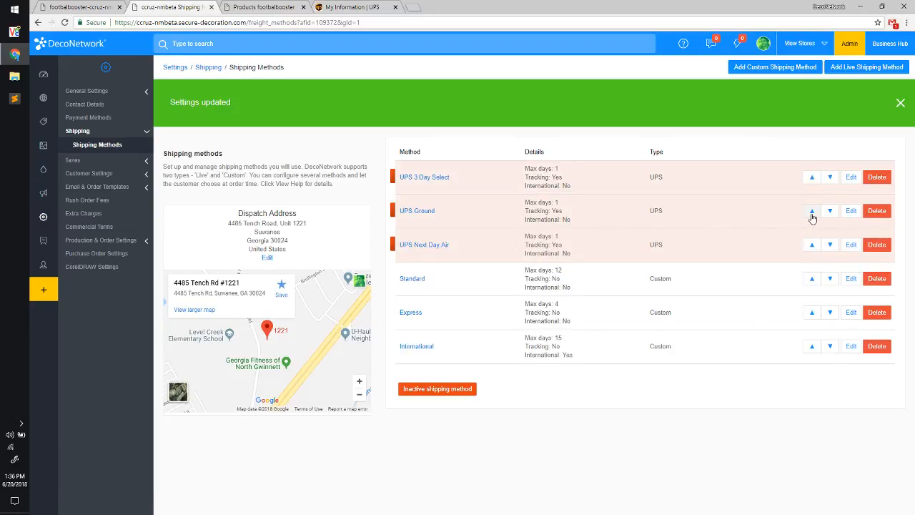
click(812, 214)
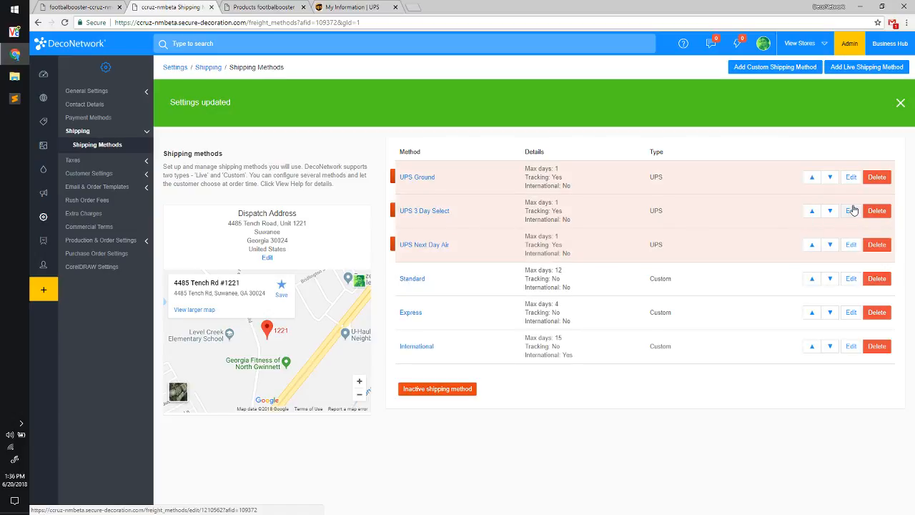
- Activate UPS Ground and set its default maximum delivery period to 5 days, then save
click(858, 178)
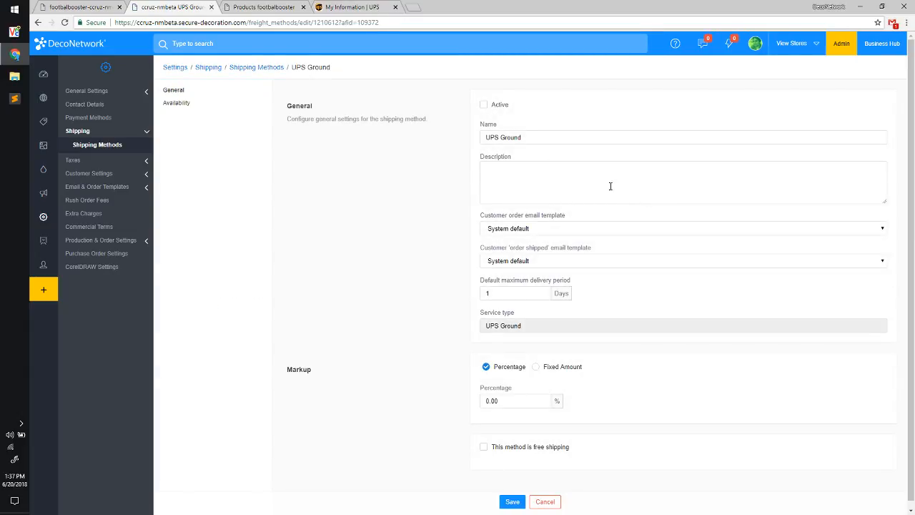
click(493, 107)
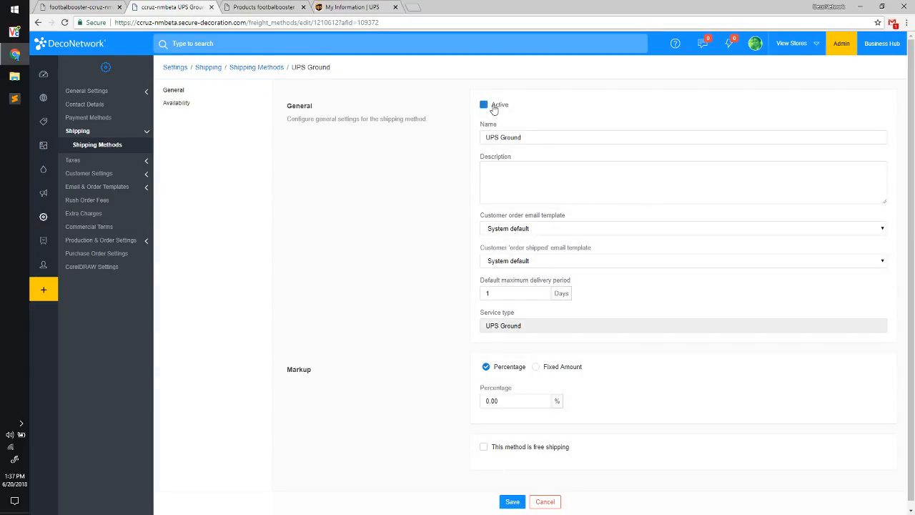
double_click(528, 293)
text(5)
click(512, 502)
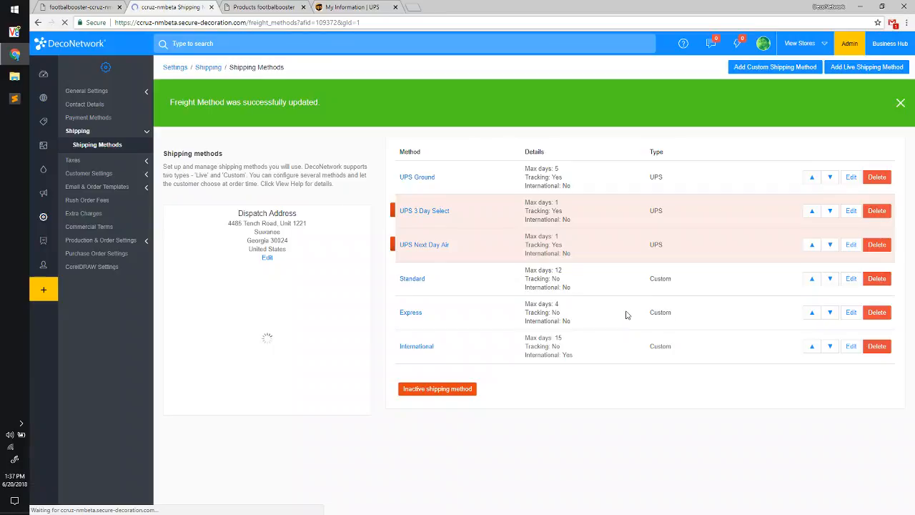
- Activate UPS 3 Day Select, set its default maximum delivery period to 3 days, and save
click(850, 216)
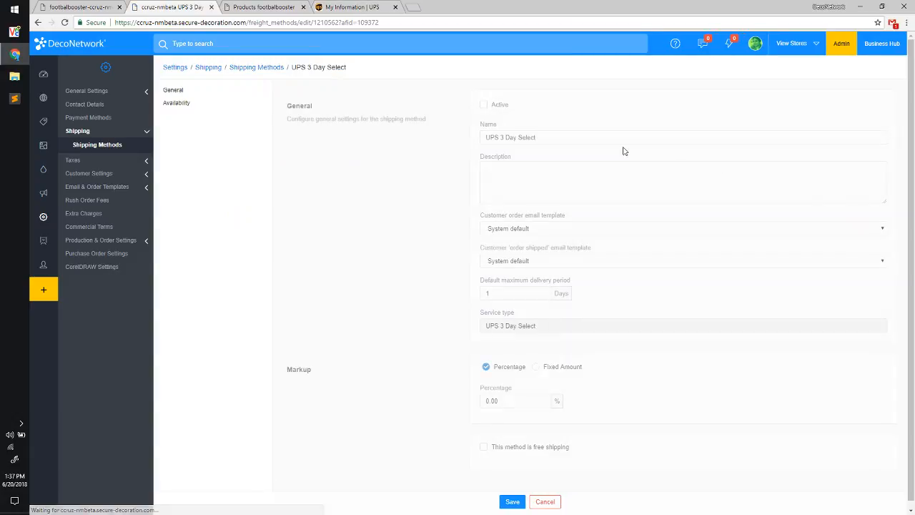
click(501, 107)
double_click(524, 293)
text(3)
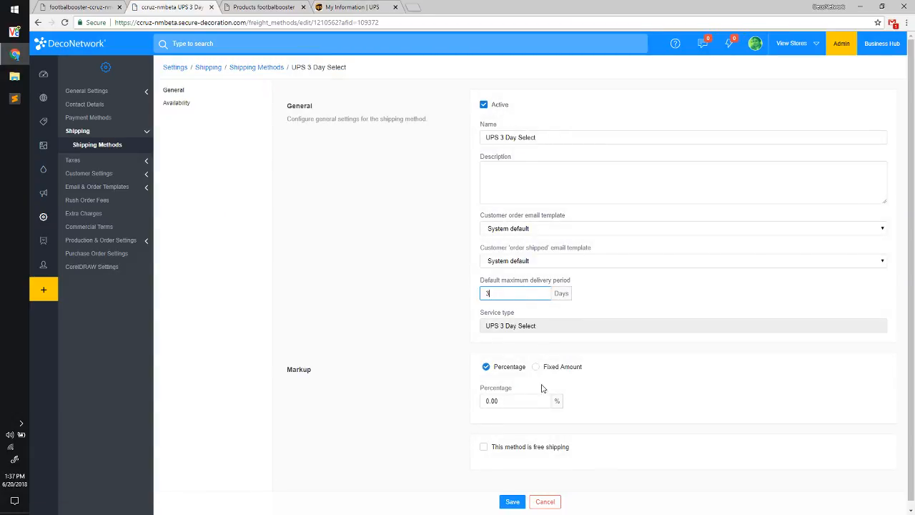
click(512, 502)
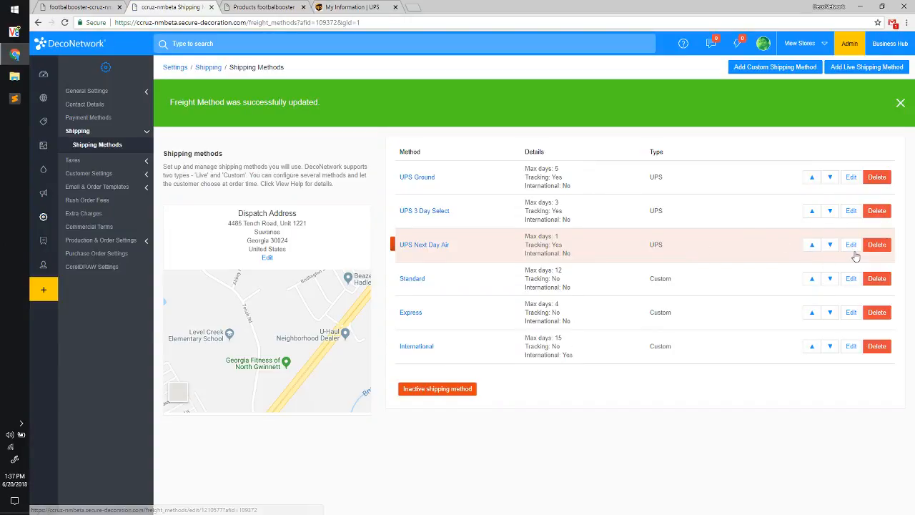
- Activate UPS Next Day Air with its default maximum delivery period of 1 day and save
click(852, 246)
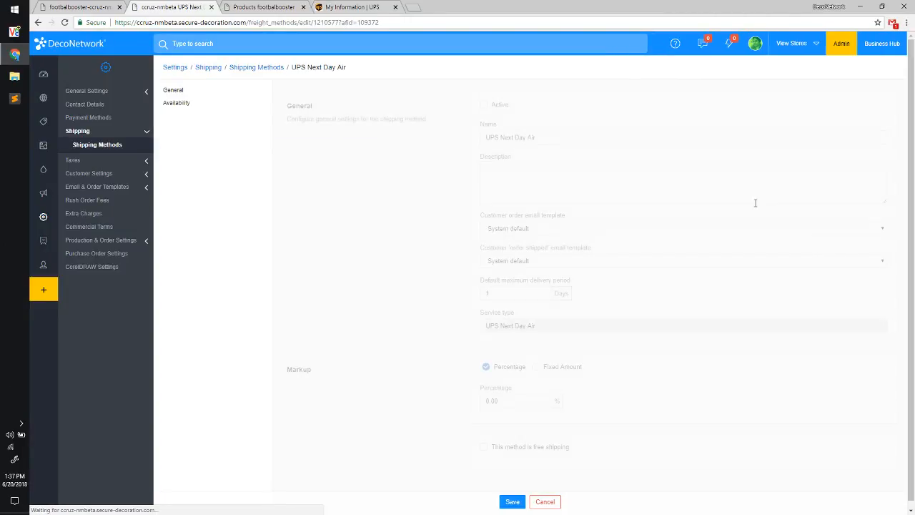
click(499, 107)
click(528, 290)
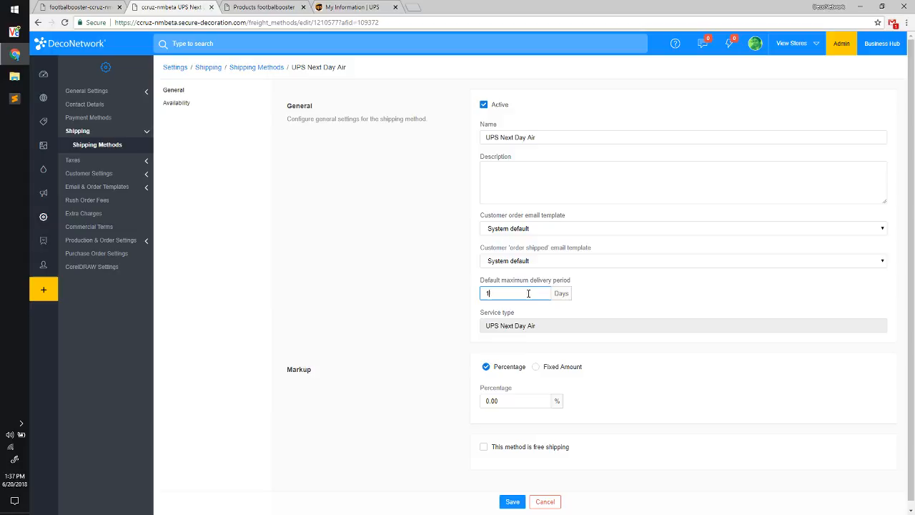
click(515, 501)
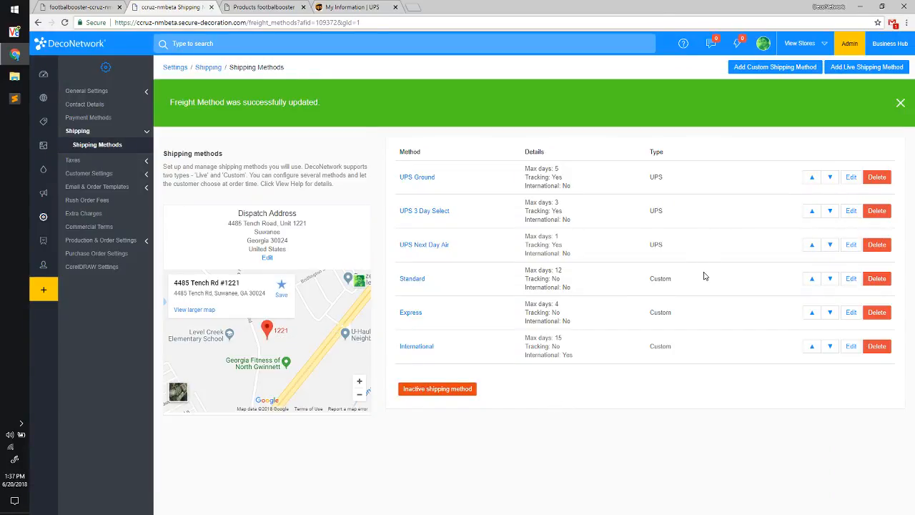
- Delete the Standard, Express and International custom shipping methods
click(877, 279)
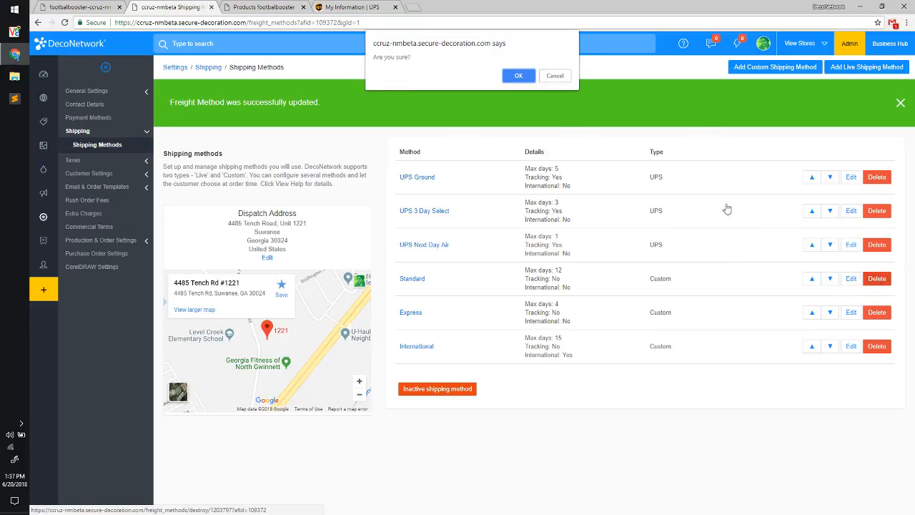
click(514, 74)
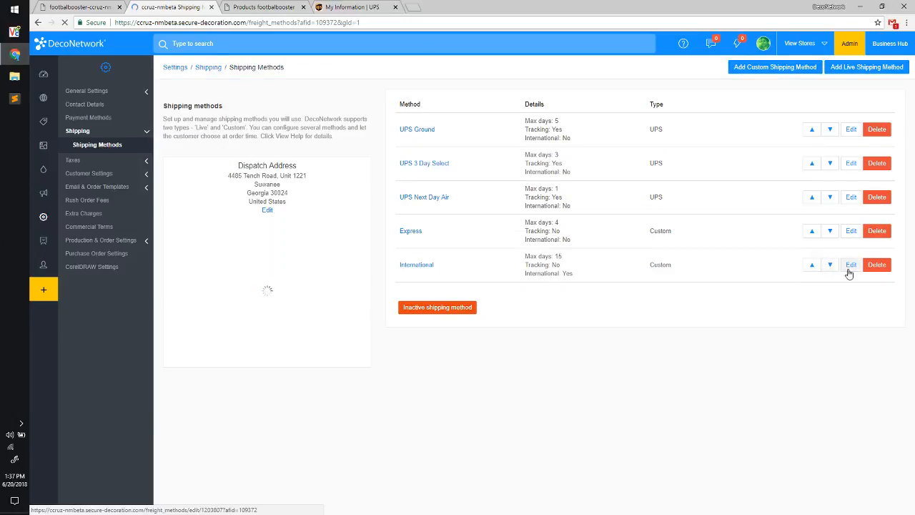
click(879, 232)
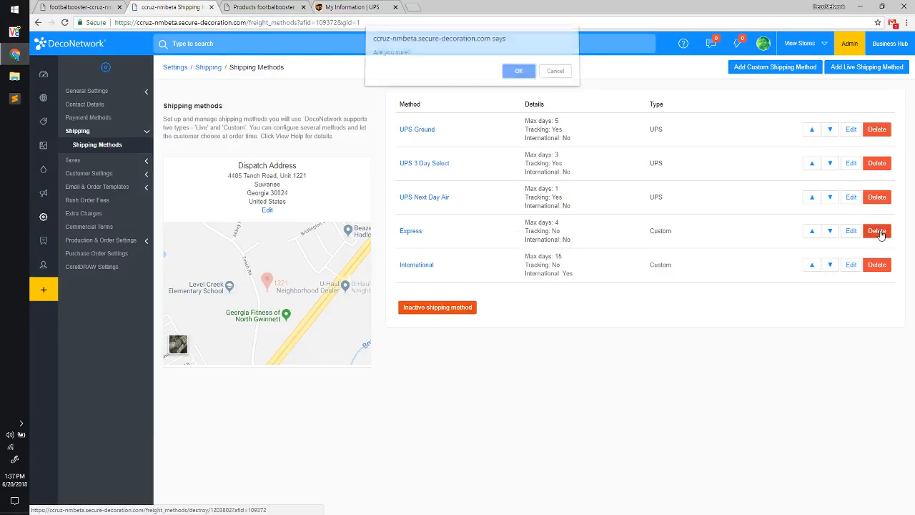
click(517, 74)
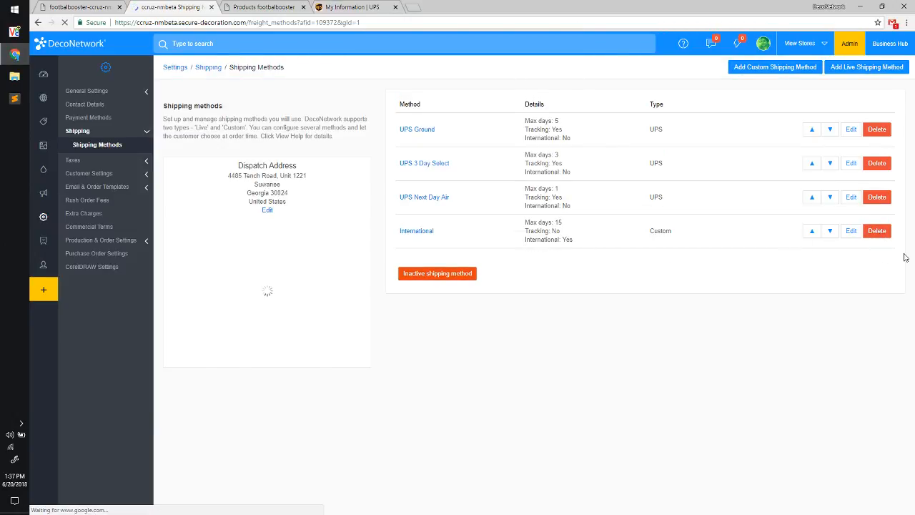
click(877, 231)
click(518, 75)
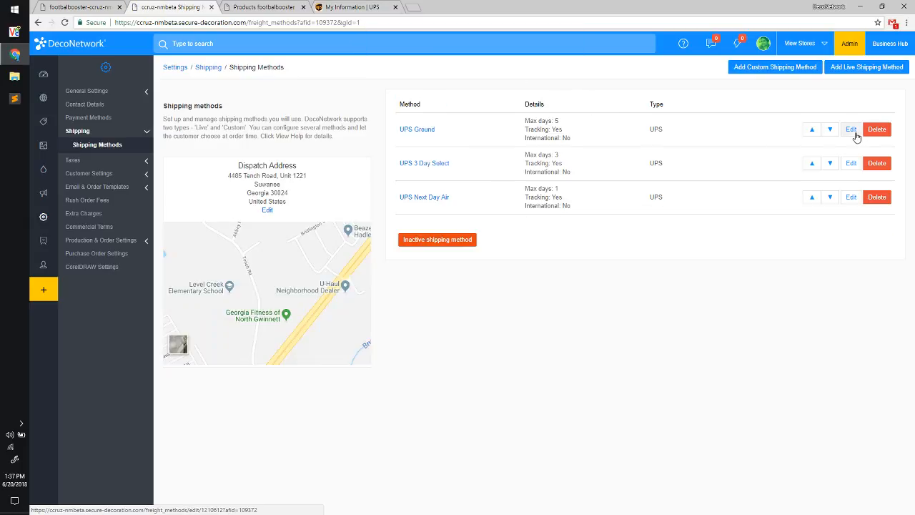
- Rename the UPS Ground shipping method to Standard and save
click(851, 130)
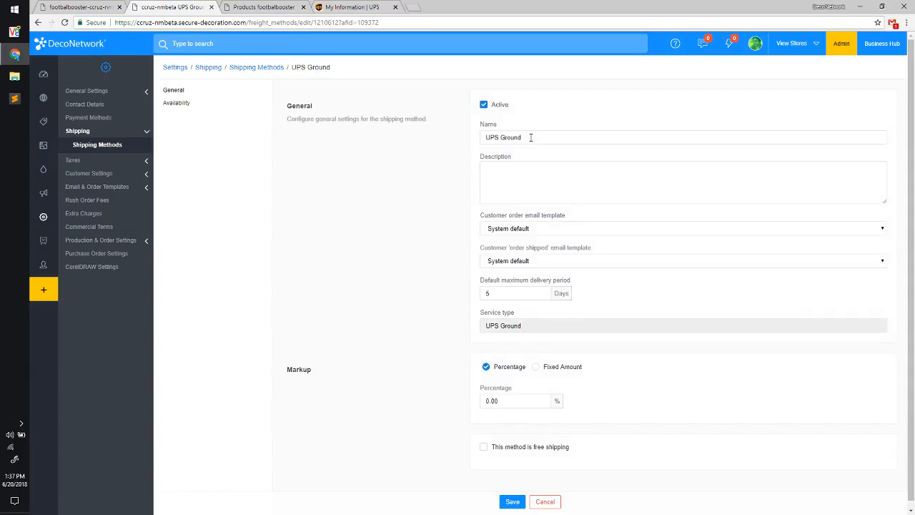
double_click(531, 138)
key(BackSpace)
key(BackSpace)
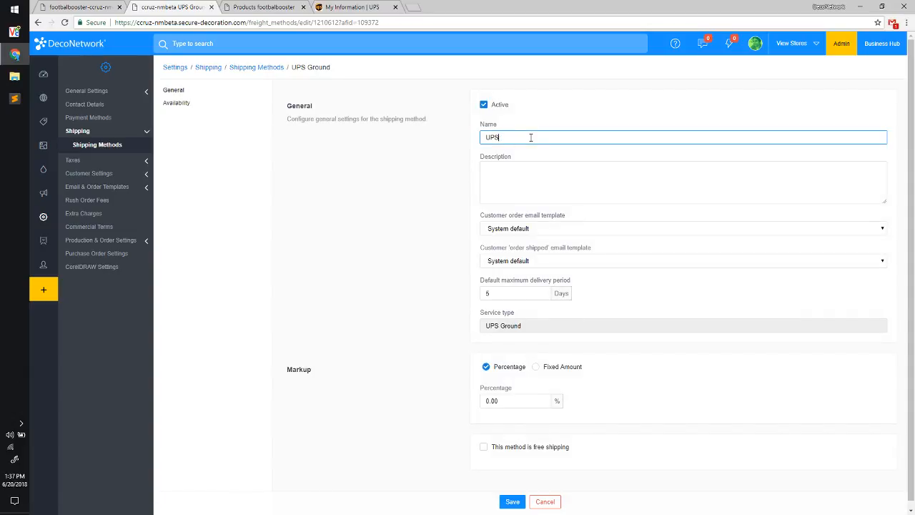
key(ctrl+a)
text(Standard)
click(513, 502)
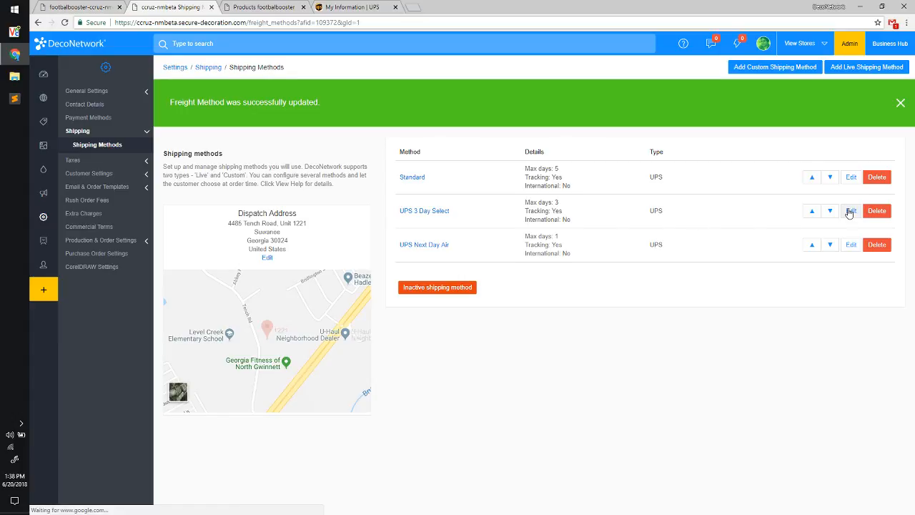
- Rename the UPS 3 Day Select shipping method to 3 Day and save
click(852, 213)
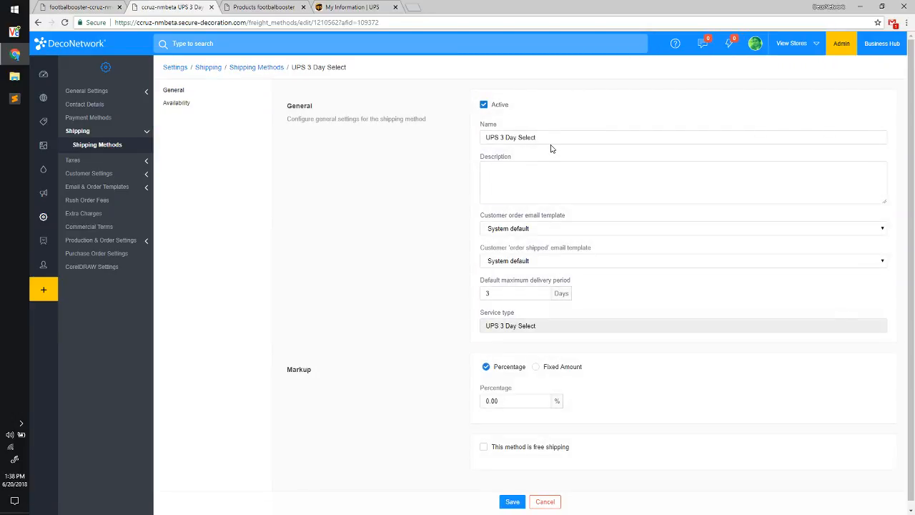
drag(502, 135, 441, 134)
key(BackSpace)
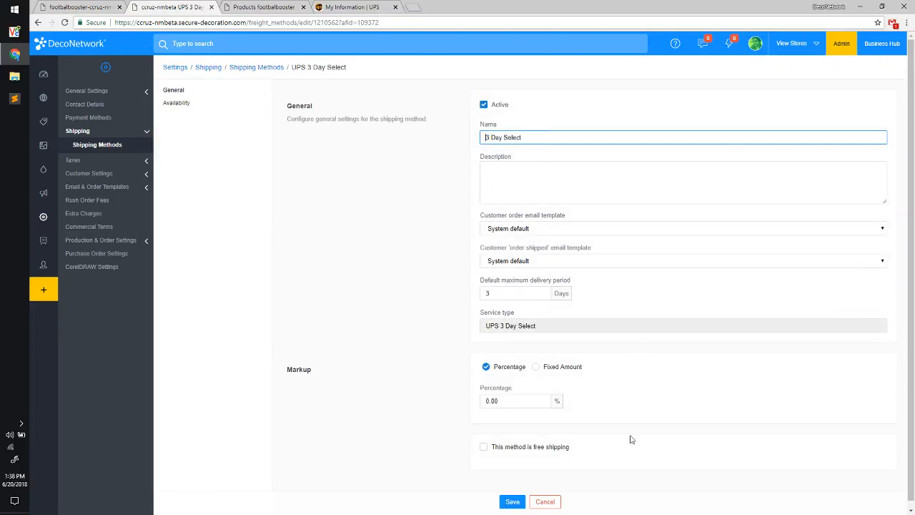
drag(501, 137, 551, 136)
key(BackSpace)
click(513, 501)
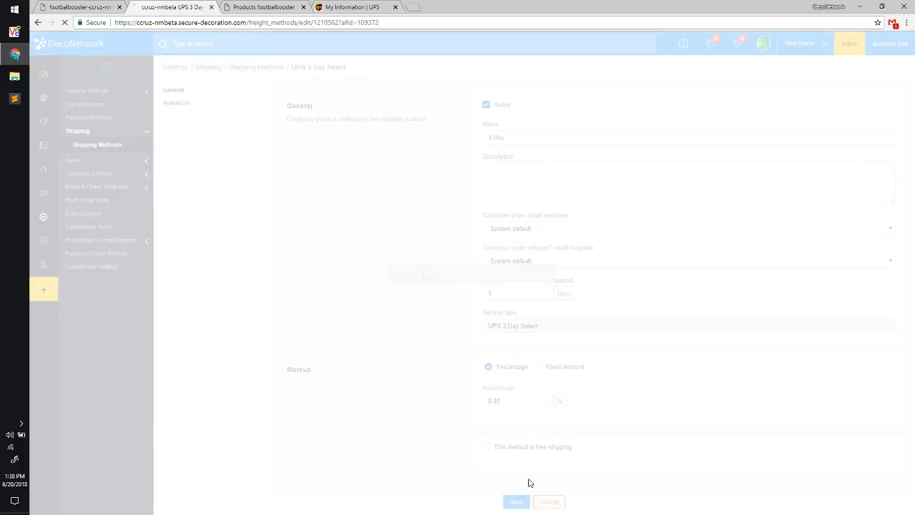
- Rename the UPS Next Day Air shipping method to Next Day and save
click(851, 244)
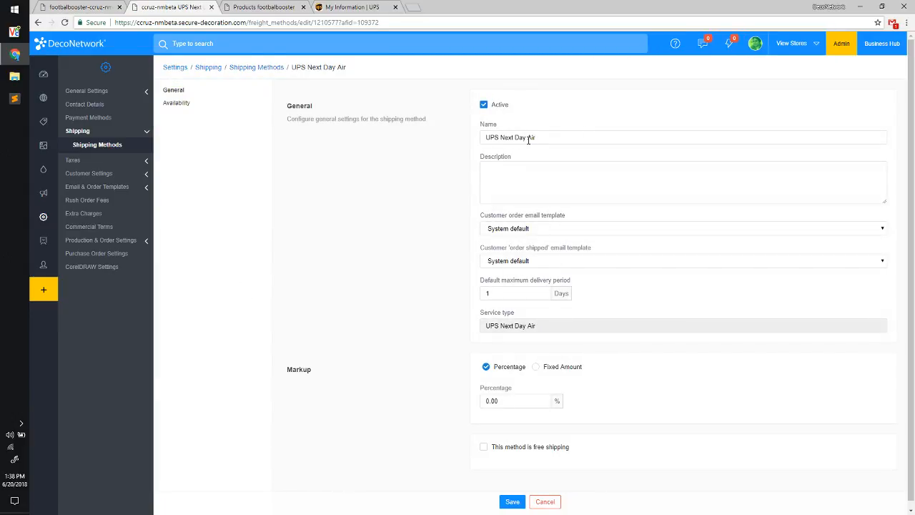
drag(528, 138, 595, 137)
key(BackSpace)
drag(503, 137, 473, 140)
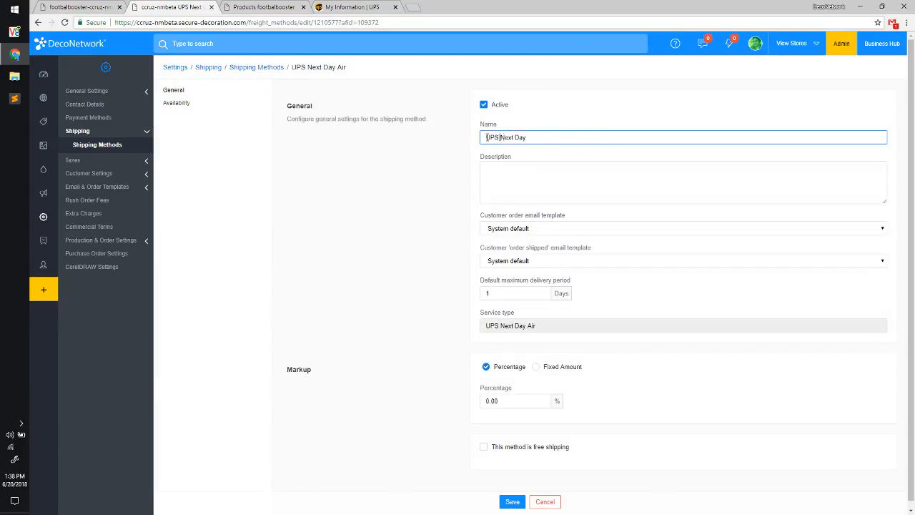
key(BackSpace)
click(512, 501)
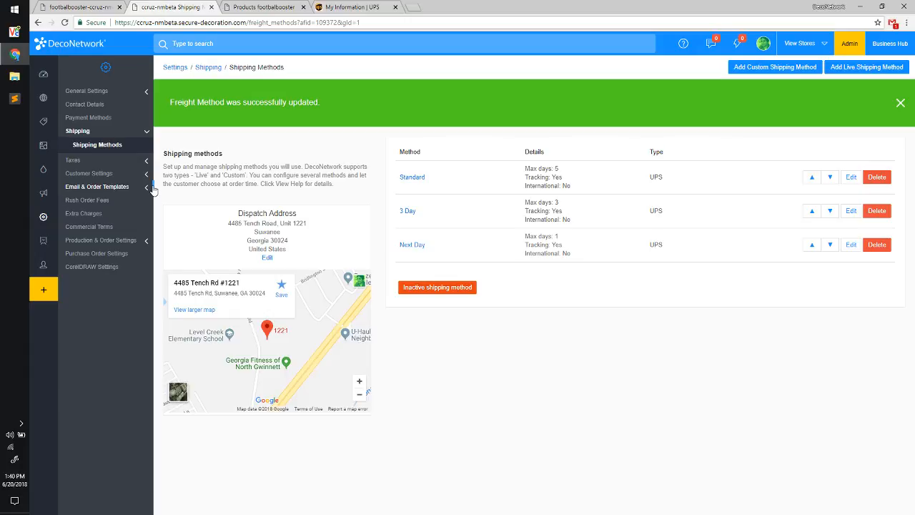
- Open the Youth 5 oz. HD Cotton T-Shirt product's SKU, GTIN & Inventory section and enable inventory for this product
mouse_move(44, 124)
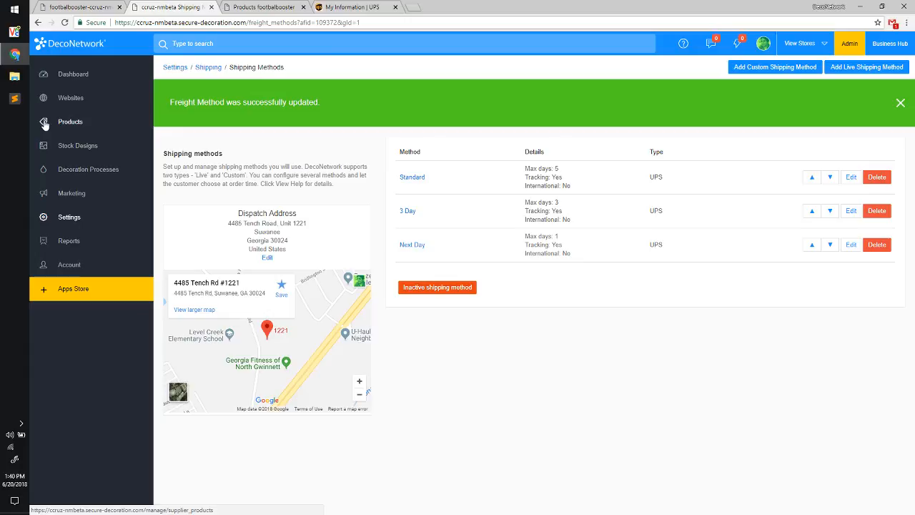
click(92, 129)
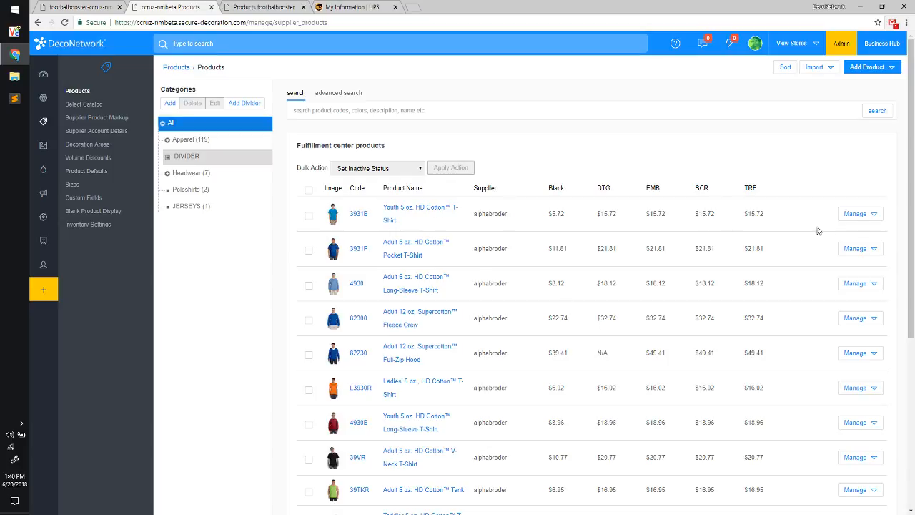
click(851, 222)
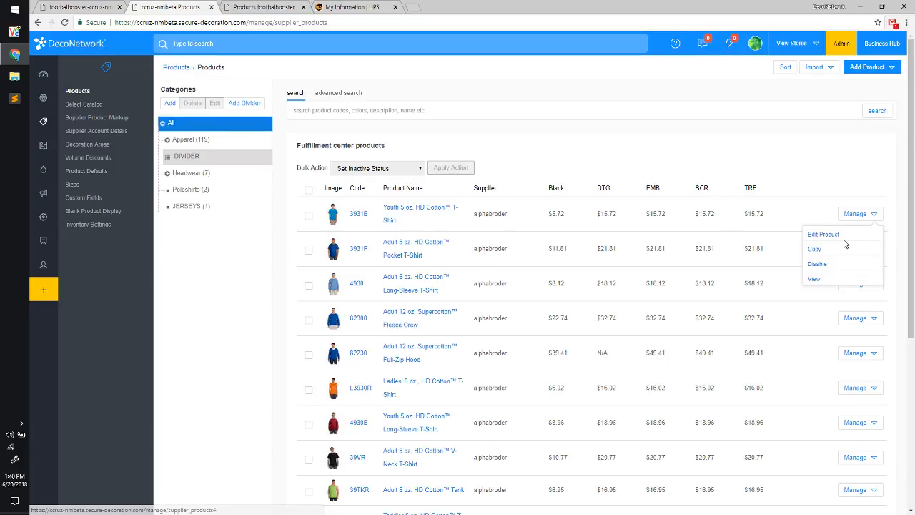
click(827, 236)
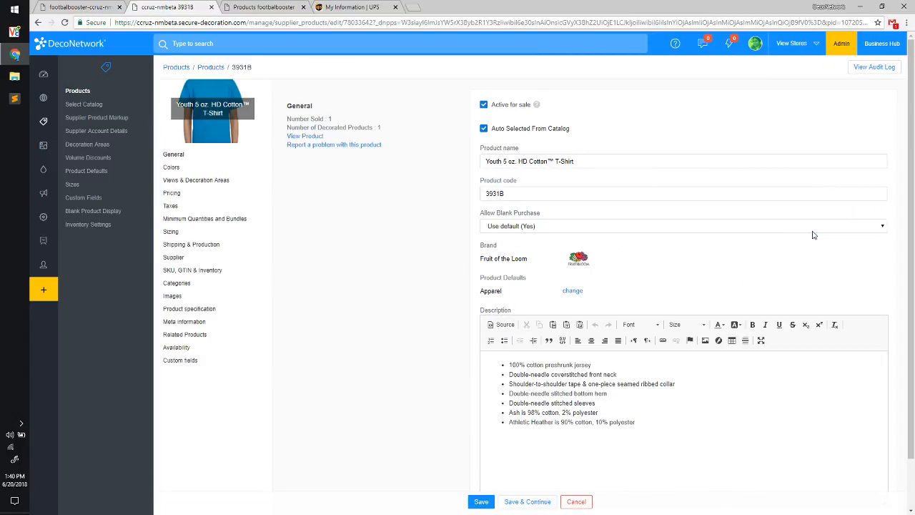
click(197, 272)
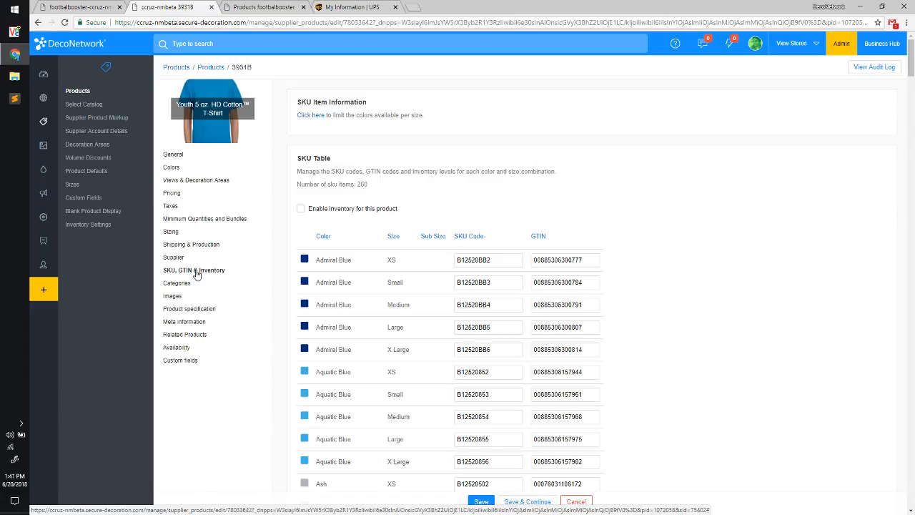
click(321, 212)
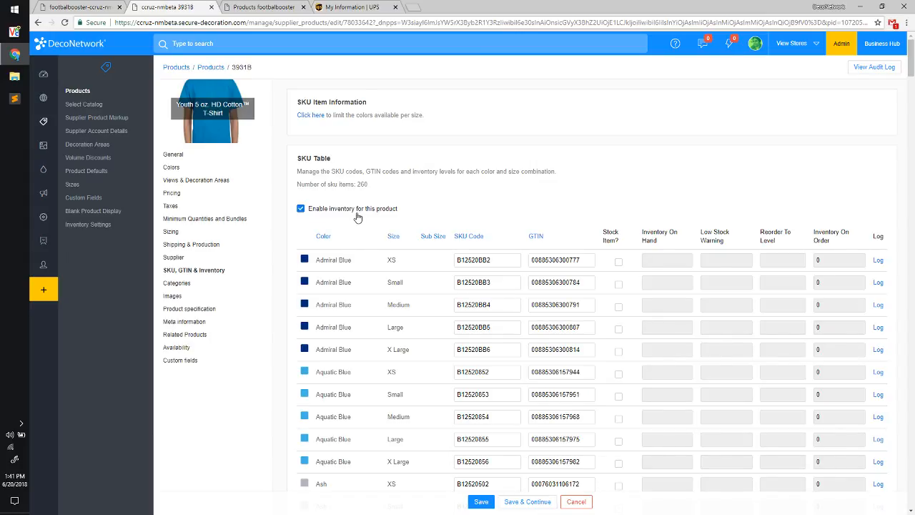
- Mark the Black Small, Medium and Large variants as stock items
click(618, 263)
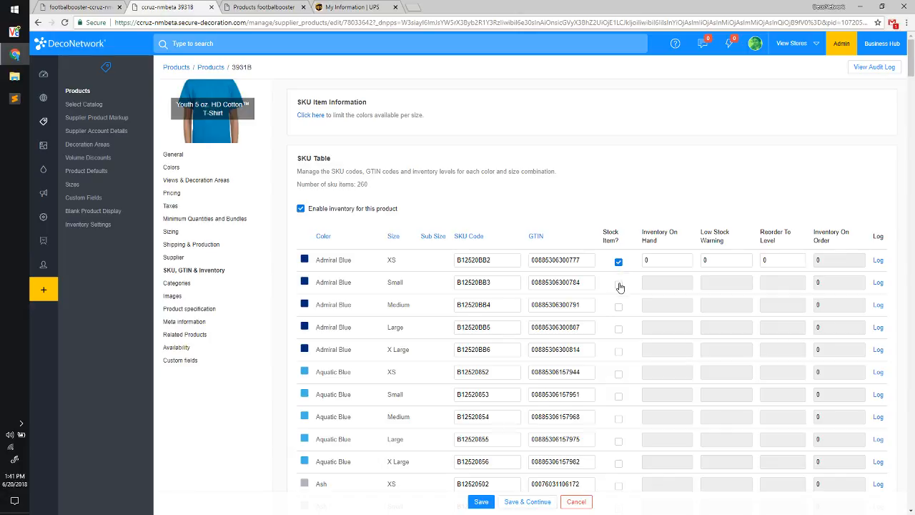
click(618, 265)
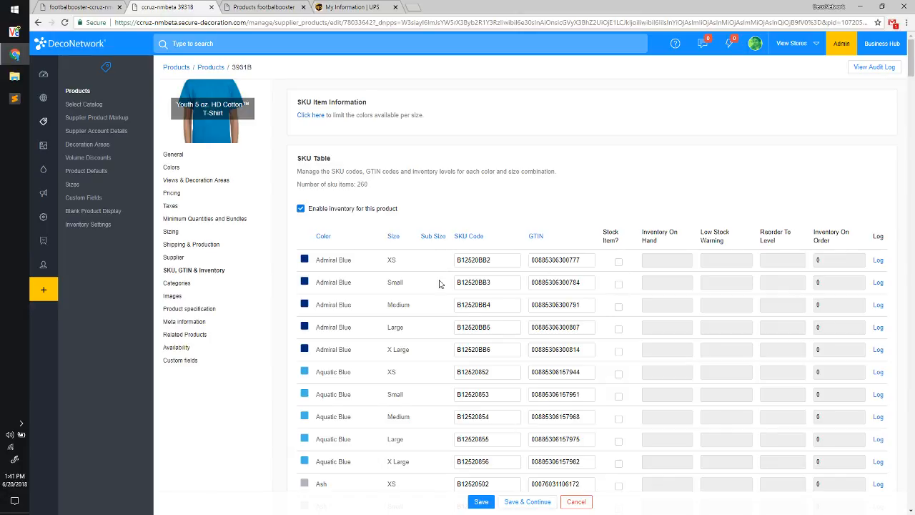
scroll(497, 304, down, 3)
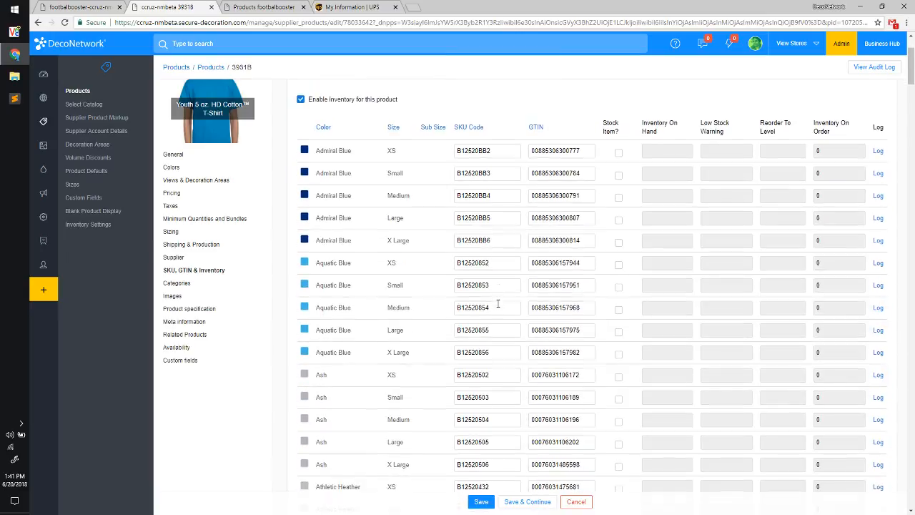
scroll(497, 306, down, 6)
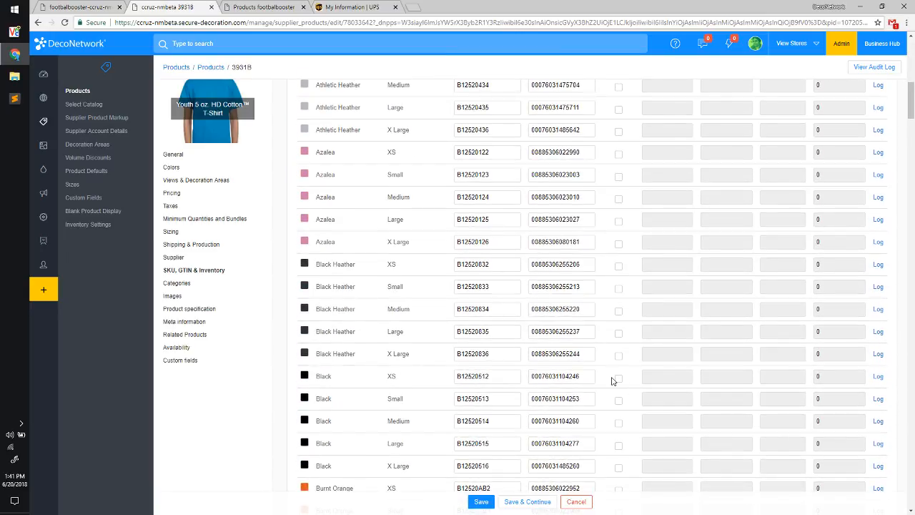
click(619, 379)
click(618, 380)
click(620, 423)
click(619, 444)
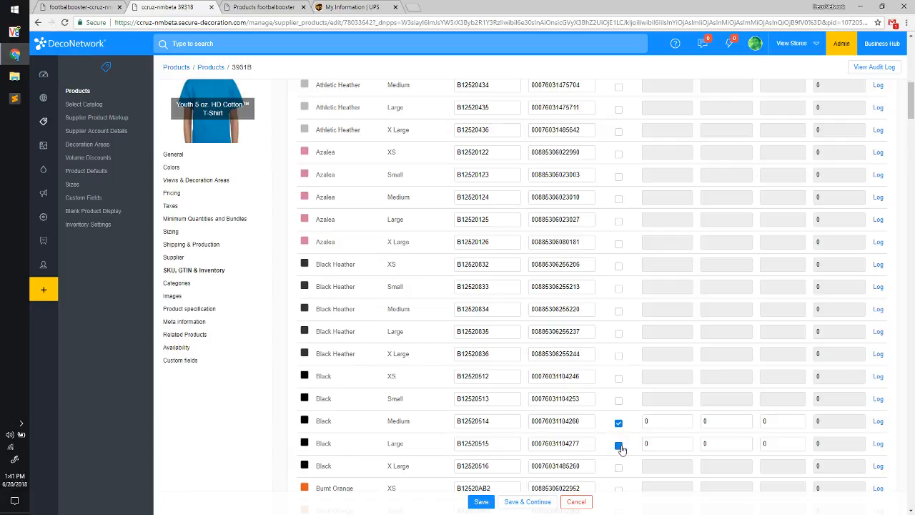
click(620, 401)
- Mark the White Small variant as a stock item
scroll(620, 448, down, 1)
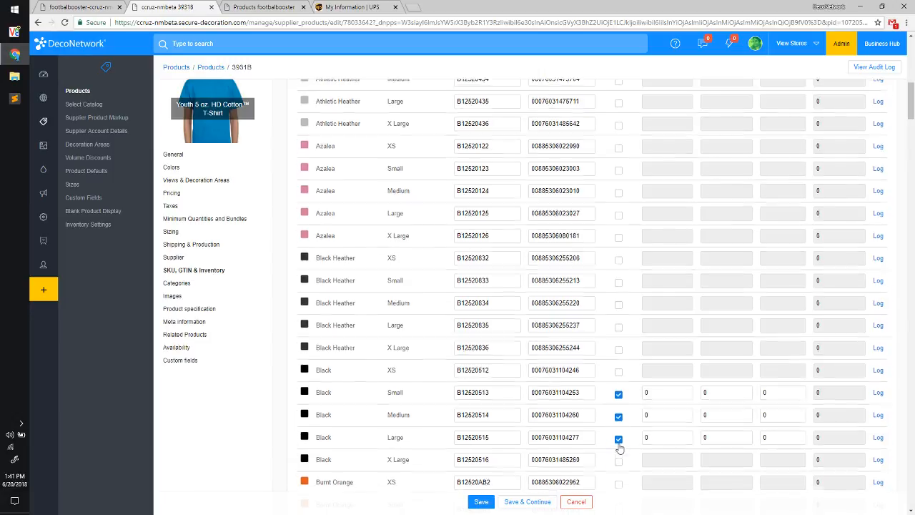
scroll(619, 448, down, 7)
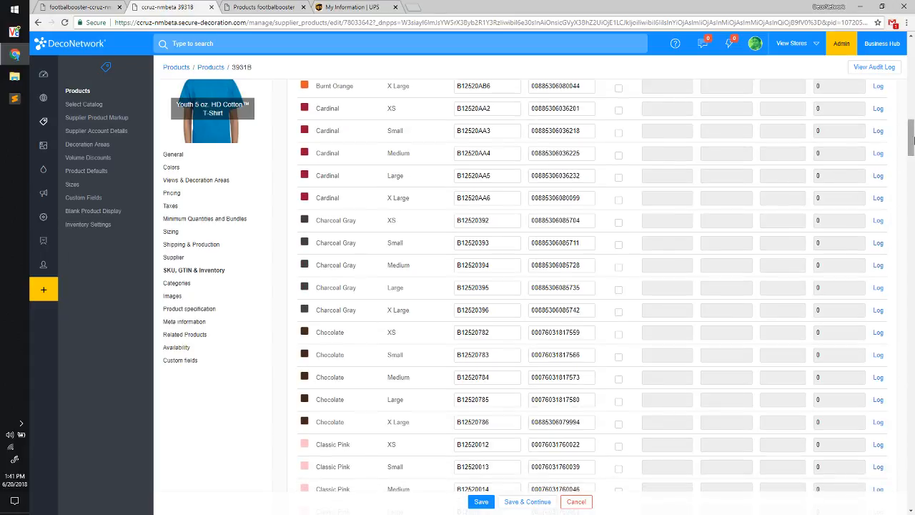
drag(912, 139, 912, 510)
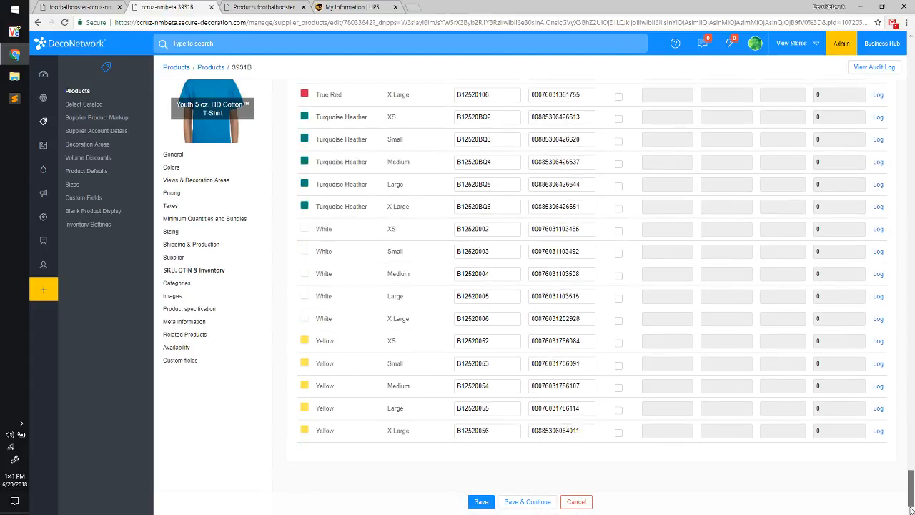
click(618, 253)
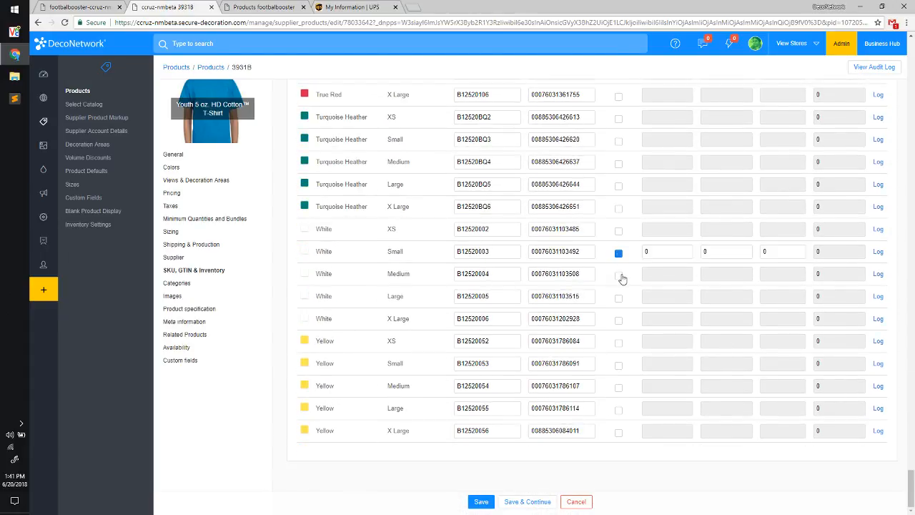
- Mark the White Medium and Large variants as stock items
click(620, 276)
click(619, 298)
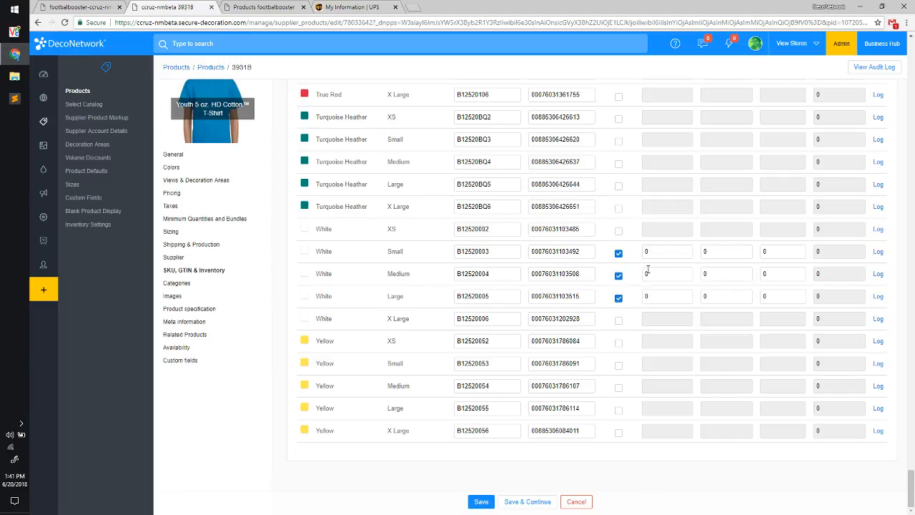
double_click(679, 251)
- Set the Black Small, Medium and Large variants to 20 on hand, 5 low stock warning and 20 reorder level
drag(912, 488, 863, 45)
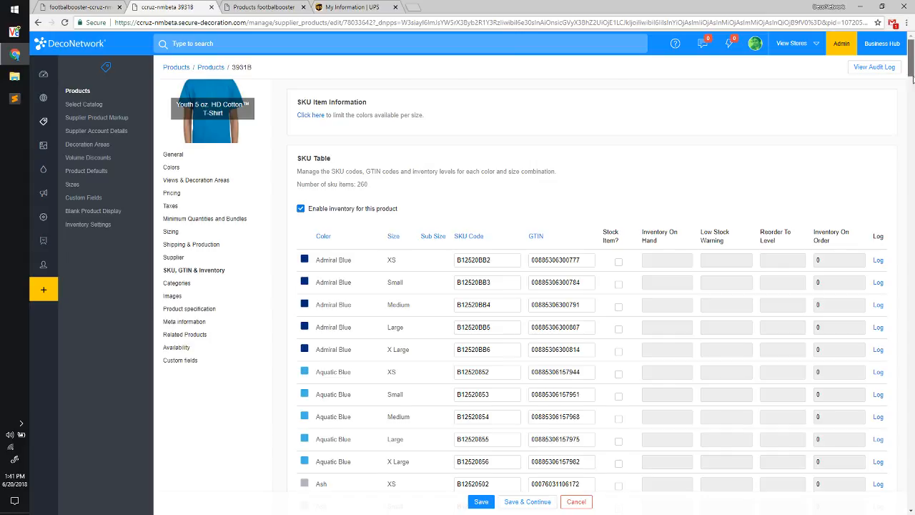
scroll(913, 78, down, 10)
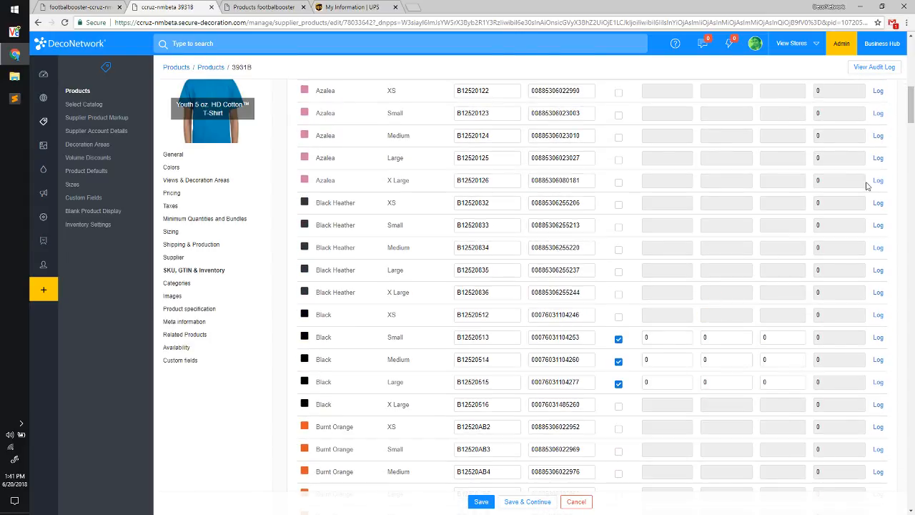
click(669, 338)
text(20)
click(654, 359)
text(20)
click(667, 382)
text(20)
click(736, 336)
text(5)
click(712, 366)
text(5)
click(712, 378)
text(5)
click(778, 334)
drag(772, 339, 741, 337)
text(20)
drag(776, 359, 720, 356)
text(20)
drag(777, 385, 733, 381)
text(20)
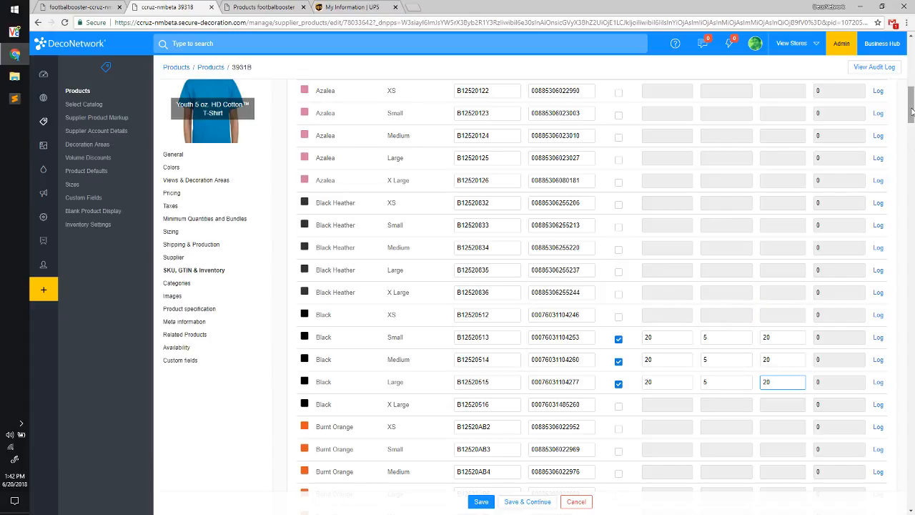
- Set the White Small, Medium and Large variants to 20 on hand, 5 low stock warning, 20 reorder level, and save
drag(912, 111, 911, 477)
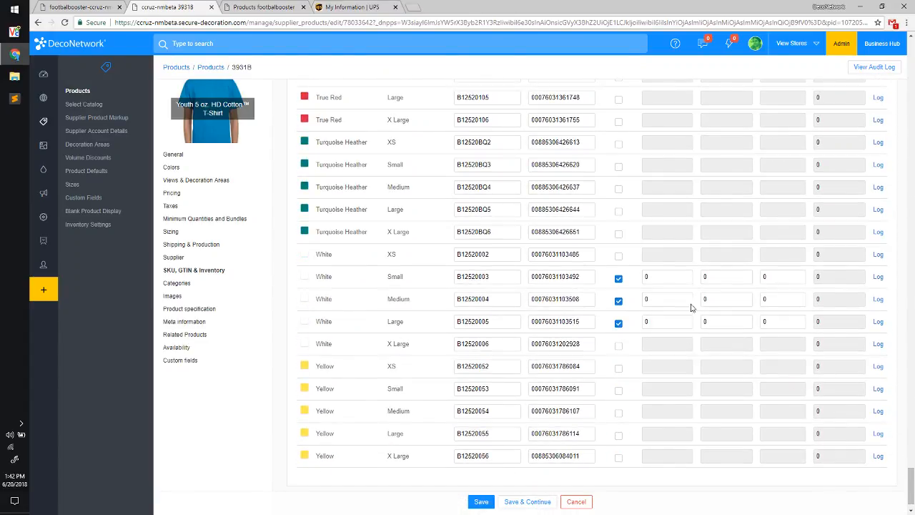
click(663, 276)
text(20)
key(Tab)
text(5)
key(Tab)
text(20)
key(Tab)
click(673, 300)
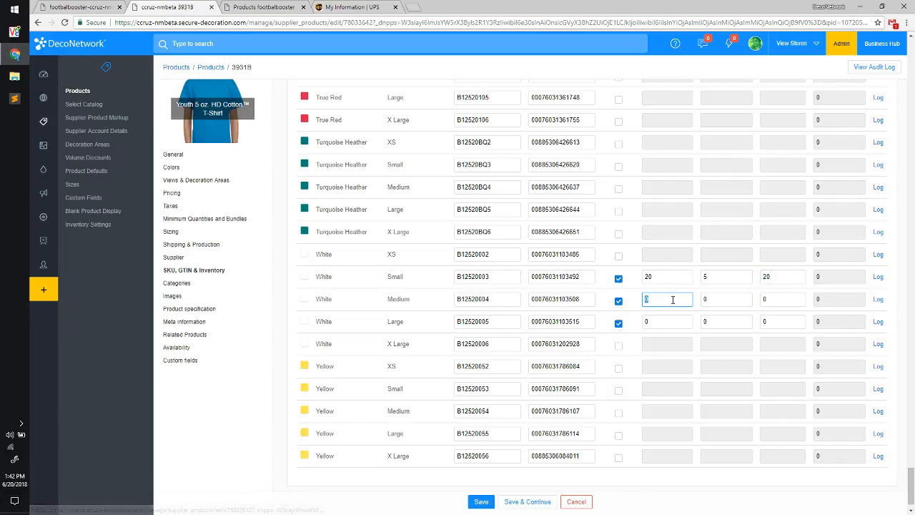
text(20)
key(Tab)
text(5)
key(Tab)
text(20)
key(Tab)
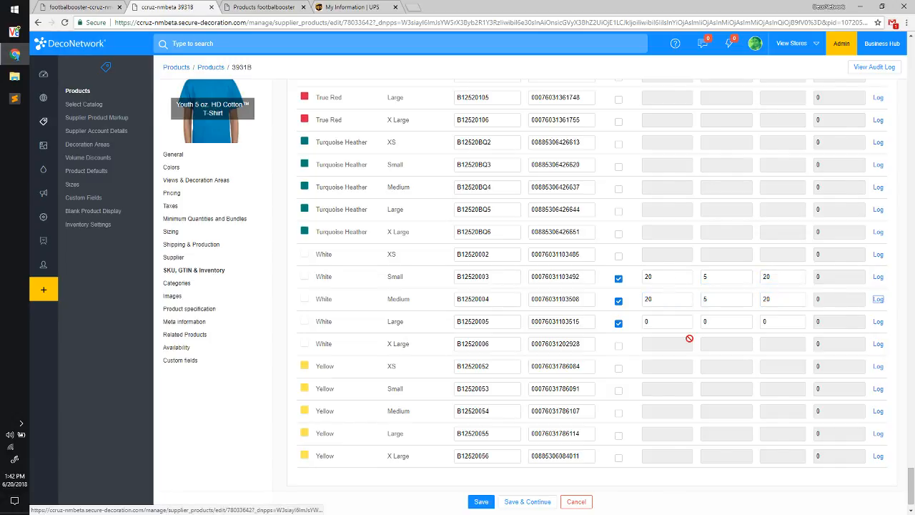
click(684, 322)
text(20)
key(Tab)
text(5)
key(Tab)
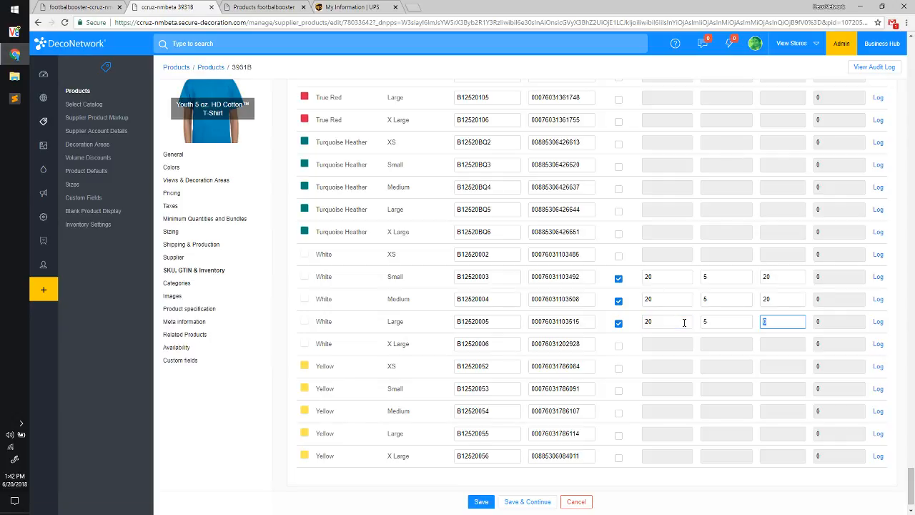
text(20)
key(Tab)
click(482, 502)
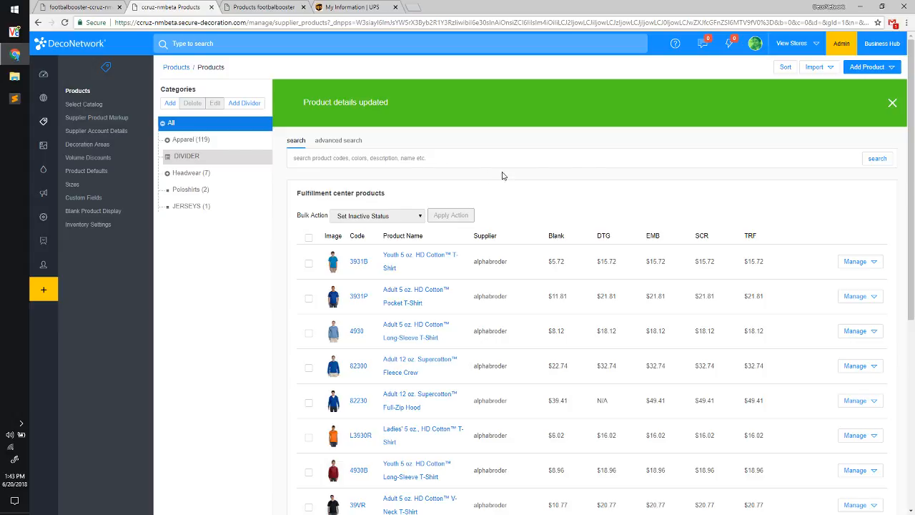
- Select all 127 products and choose Export Inventory Levels as the bulk action
click(309, 238)
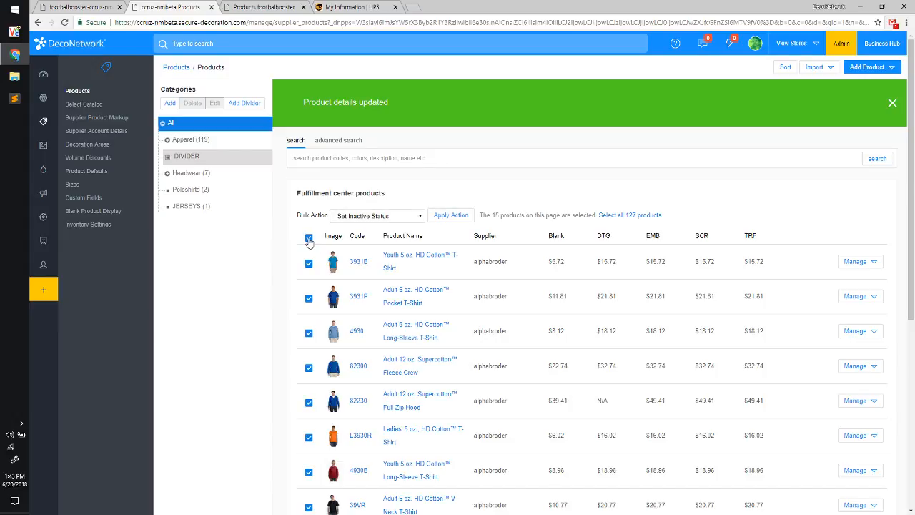
scroll(309, 242, down, 2)
scroll(309, 243, up, 2)
click(621, 217)
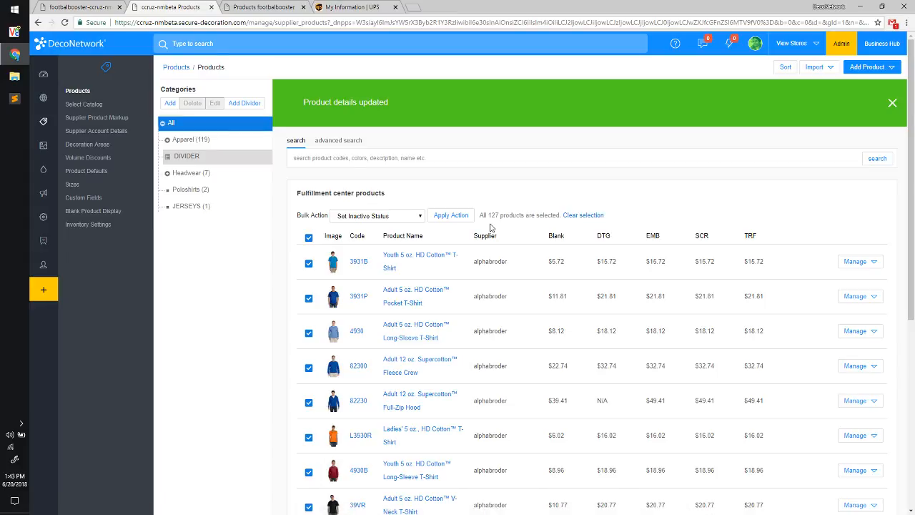
click(387, 219)
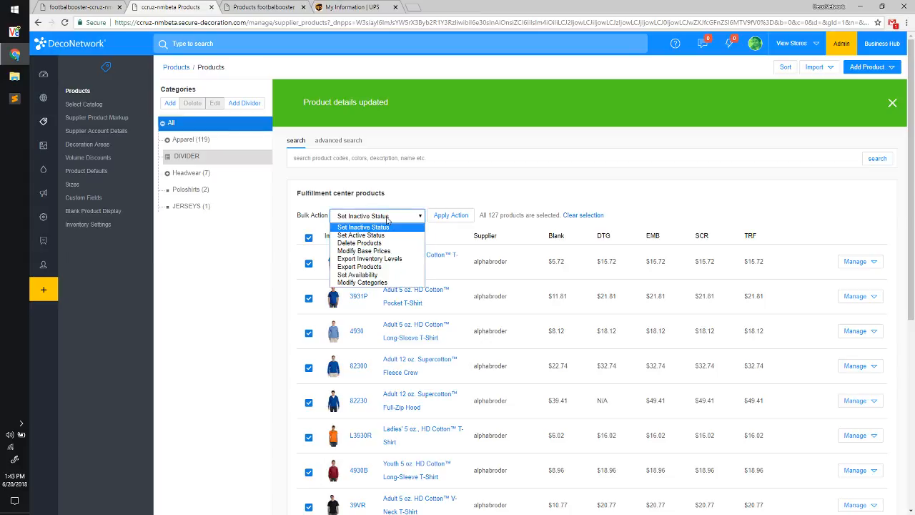
click(383, 261)
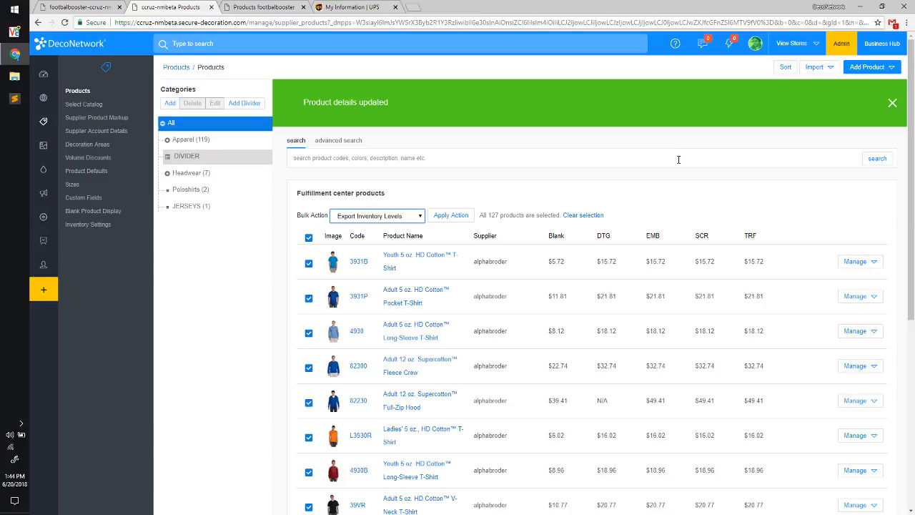
- Open Inventory Settings and set the out of stock behaviour to Do not allow adding to cart
click(816, 67)
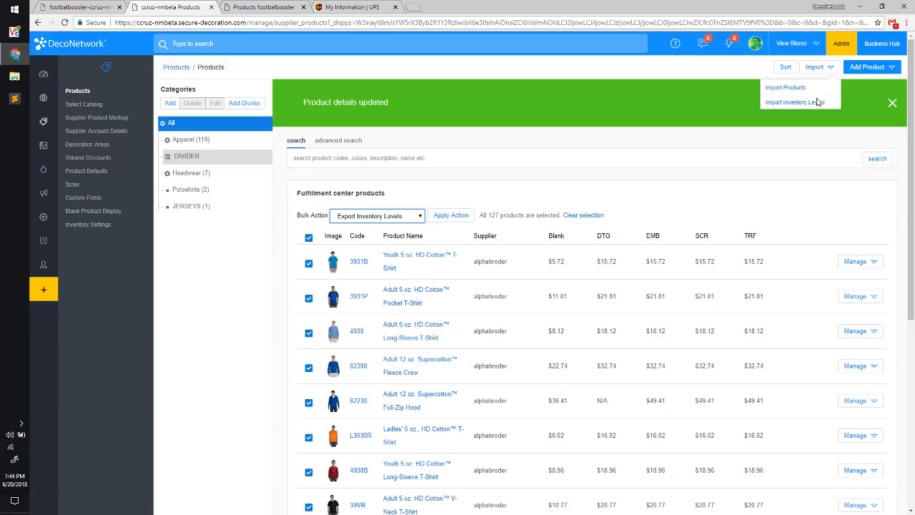
click(685, 207)
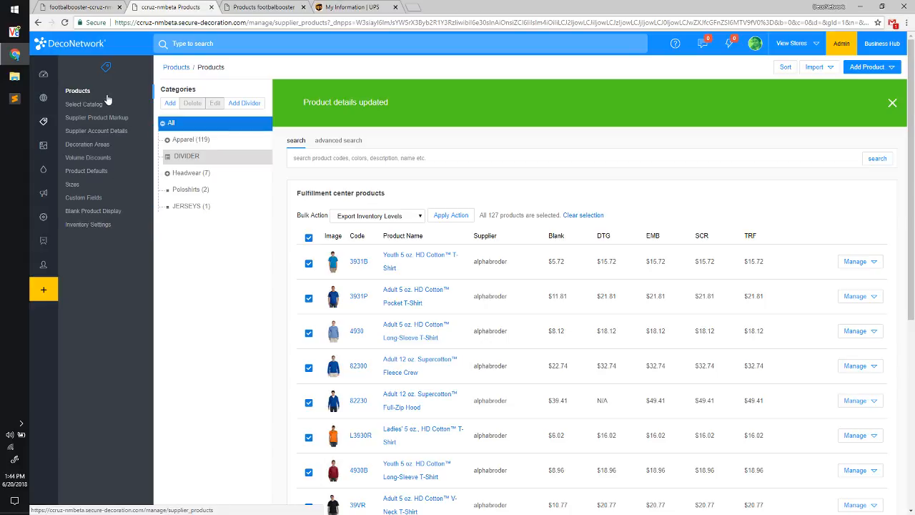
click(101, 227)
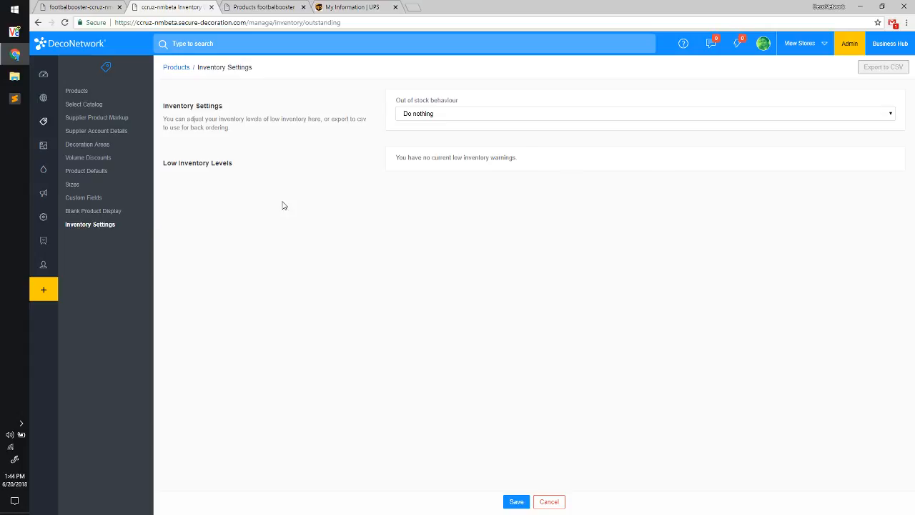
click(422, 115)
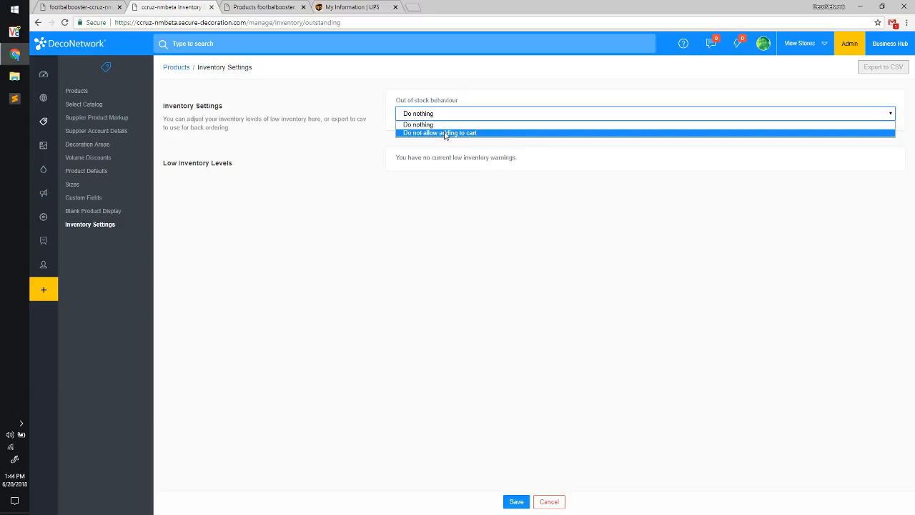
click(445, 133)
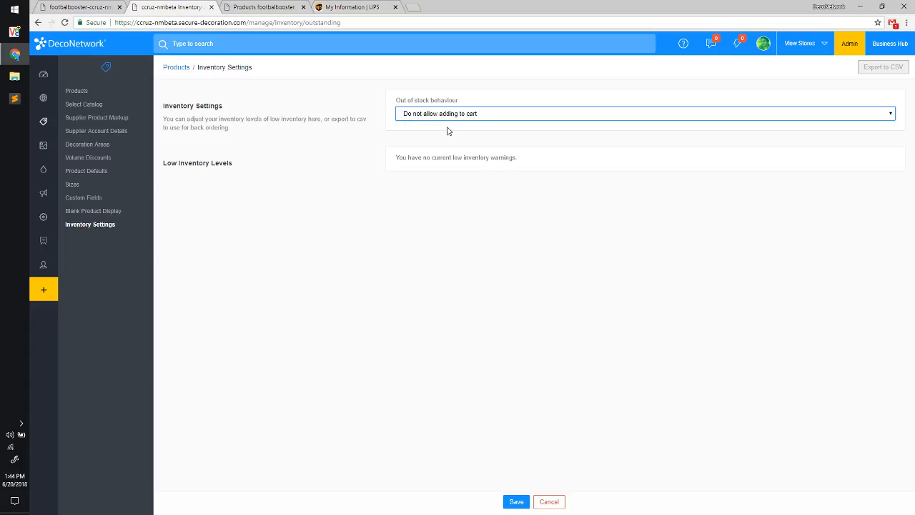
- Browse the product categories Apparel, T-shirts/Active, JERSEYS, Polishirts and Headwear in the product list
click(412, 155)
drag(386, 160, 562, 169)
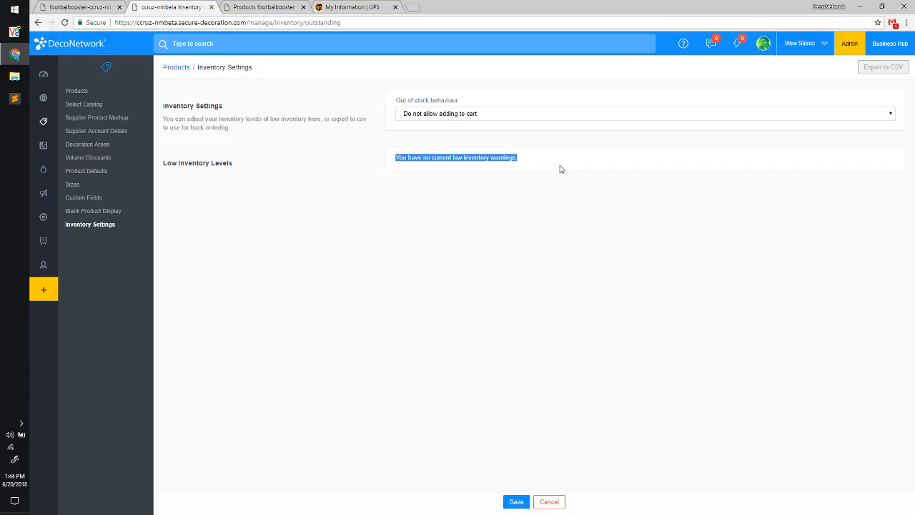
click(480, 263)
click(90, 92)
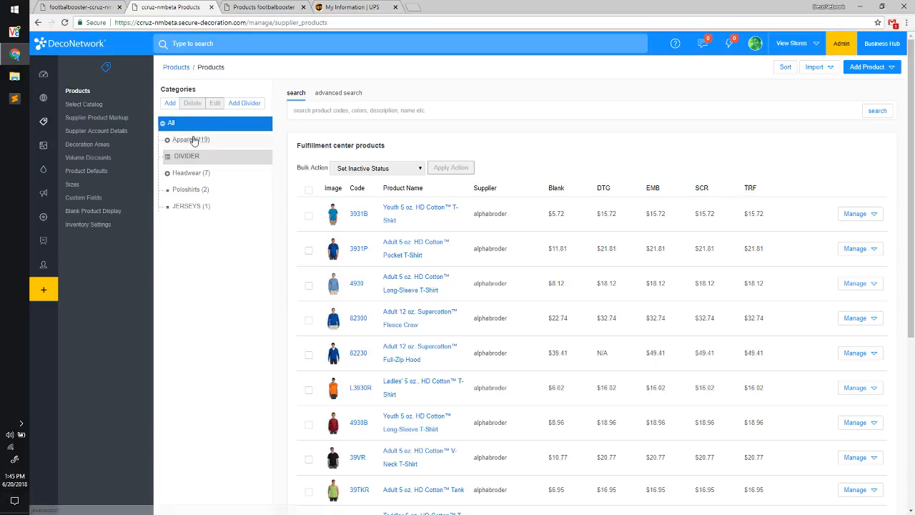
click(167, 140)
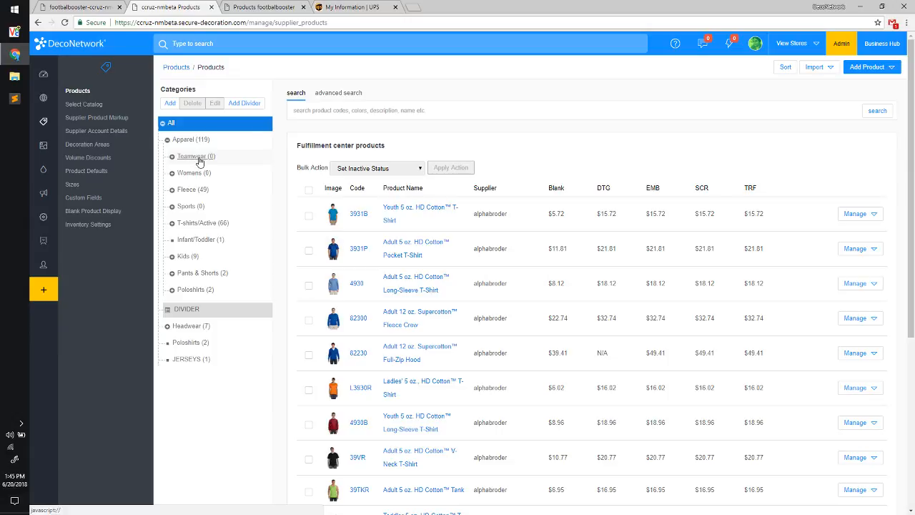
click(171, 223)
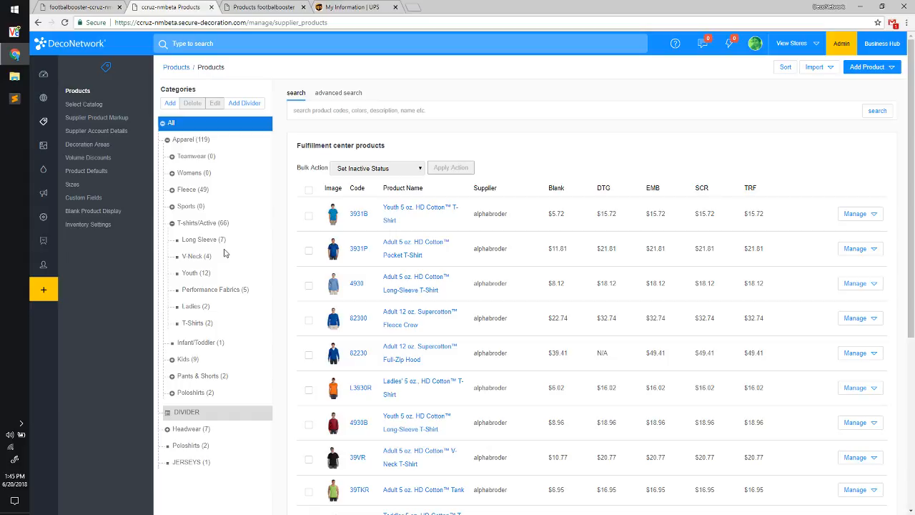
click(172, 223)
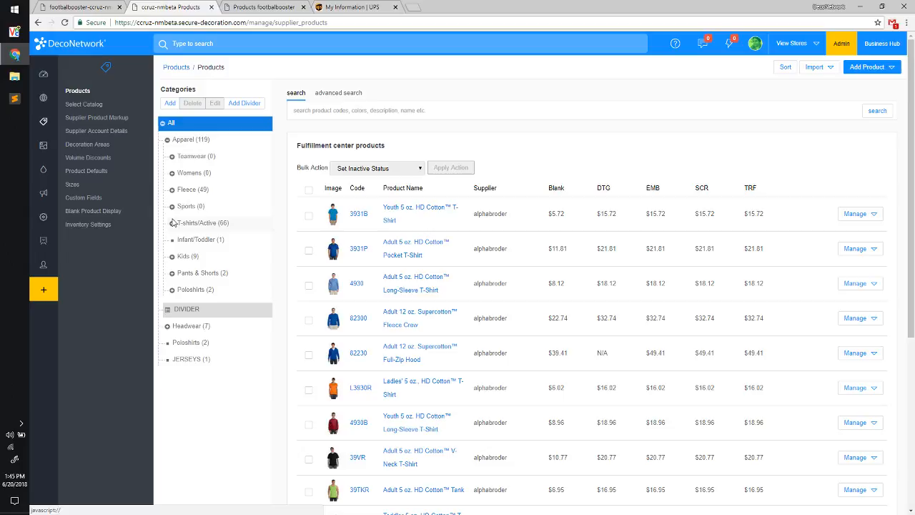
click(166, 140)
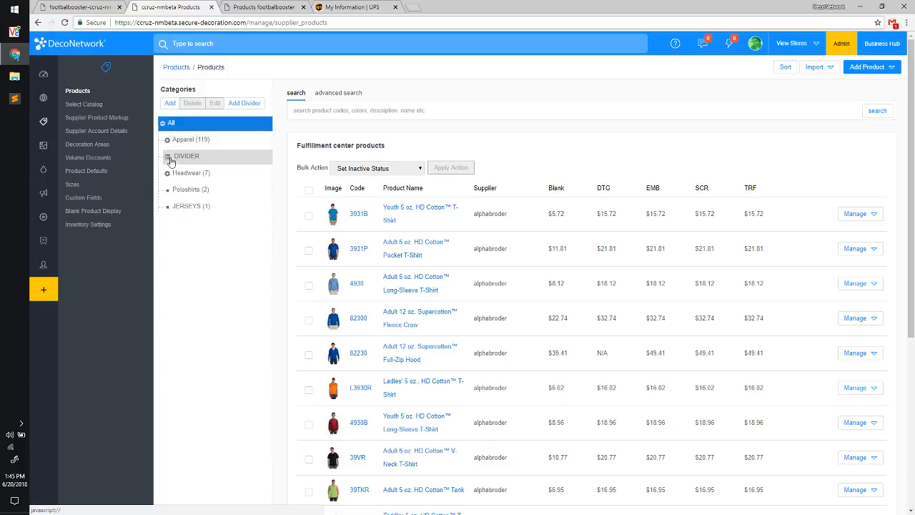
click(194, 207)
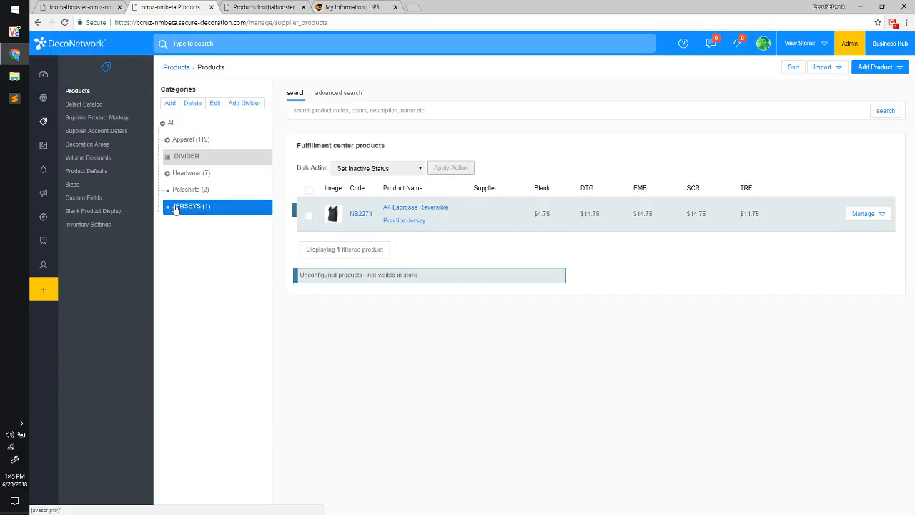
click(192, 190)
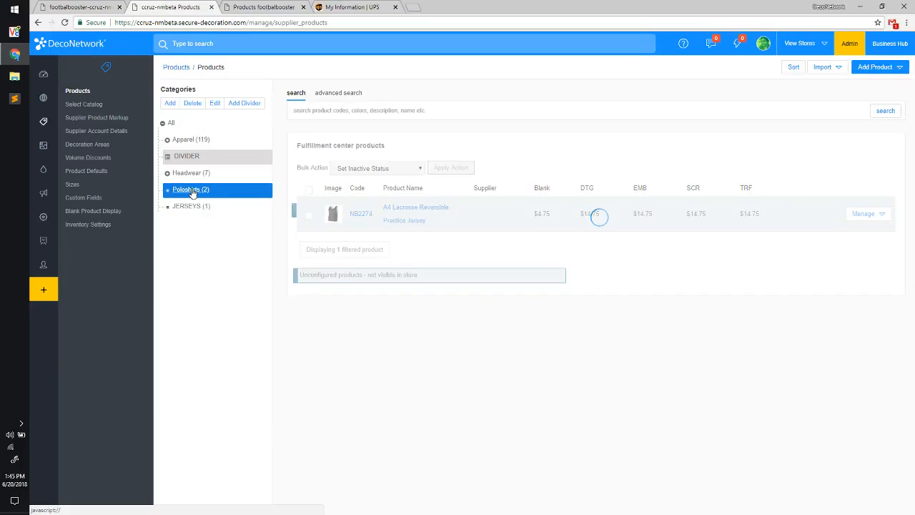
click(194, 175)
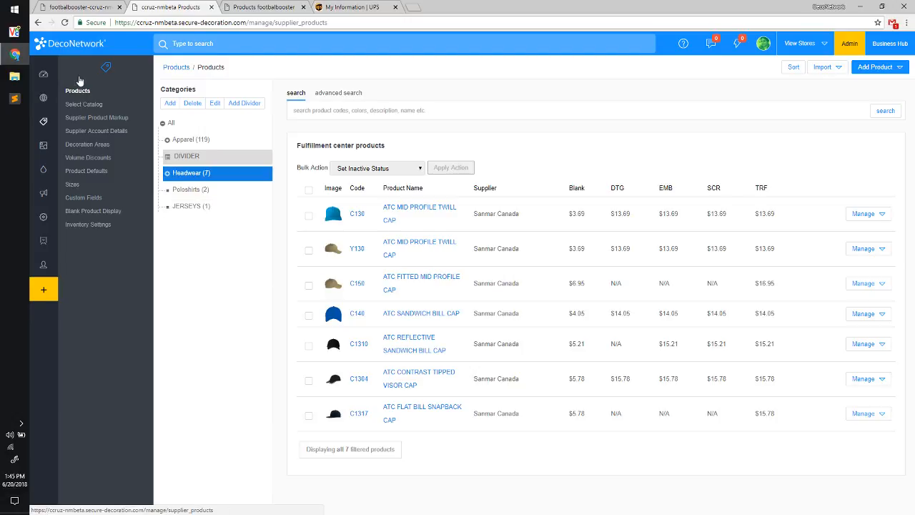
- Open the website pages editor for the ccruz-nmbeta store
mouse_move(49, 101)
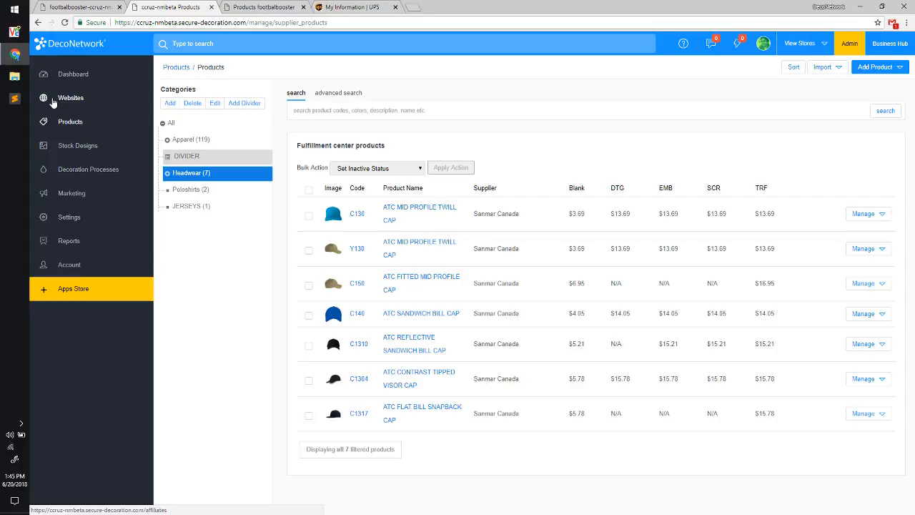
click(52, 101)
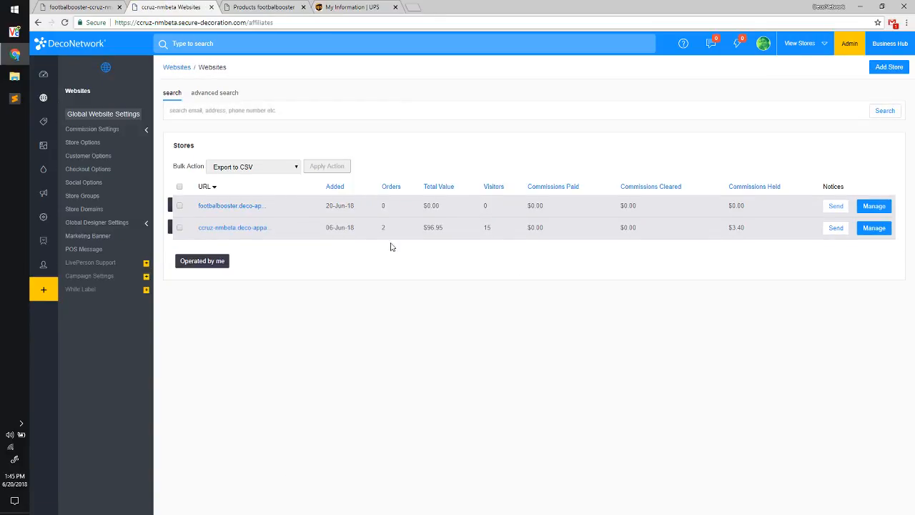
click(883, 231)
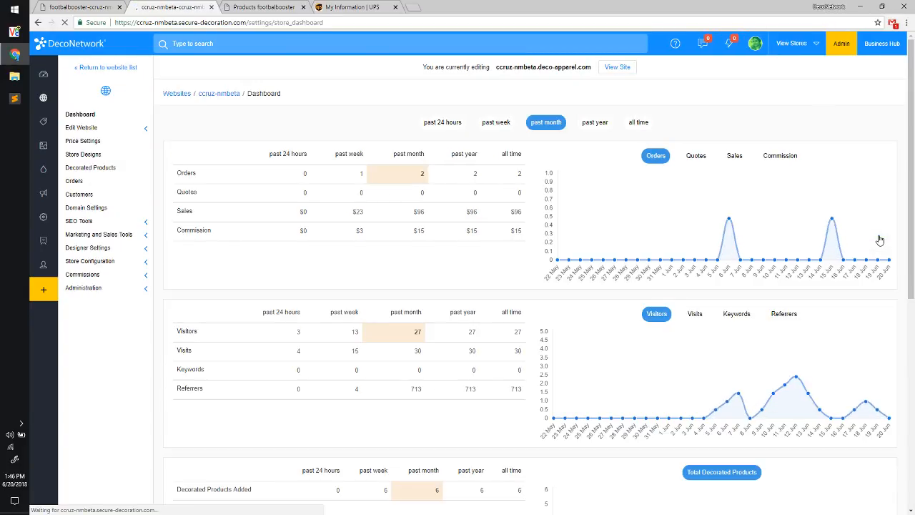
click(113, 135)
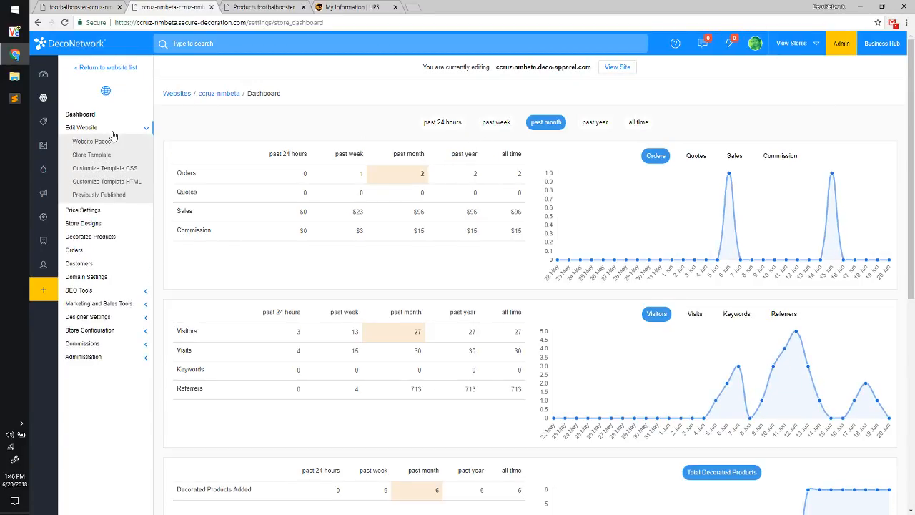
click(112, 143)
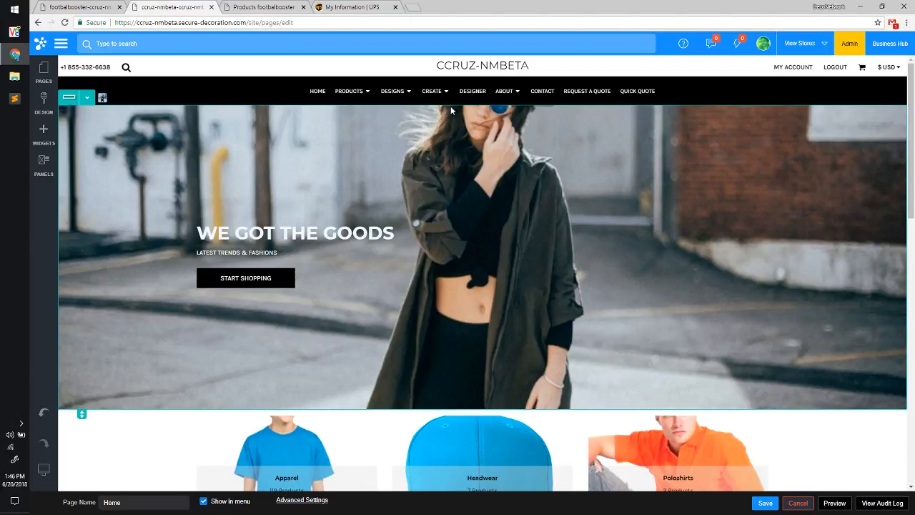
- Switch the Products page's status to Off in its advanced page settings and save the page
click(44, 80)
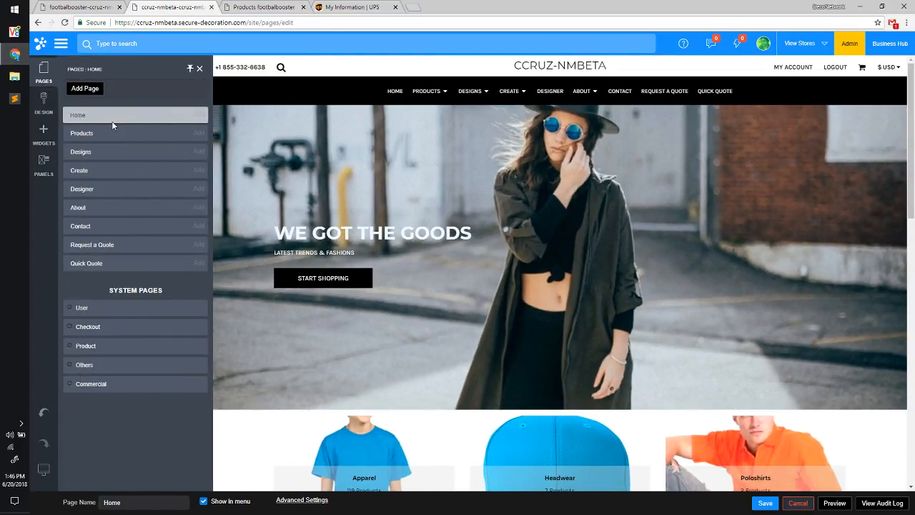
click(85, 137)
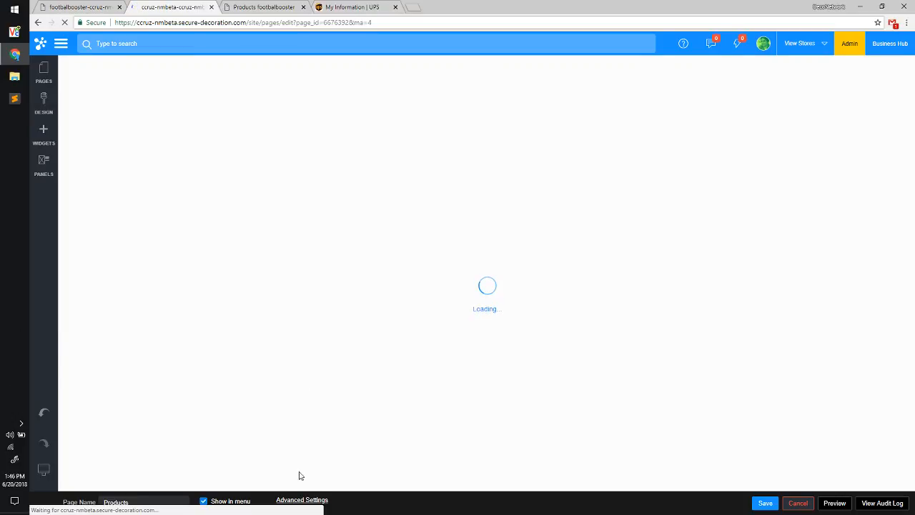
click(313, 501)
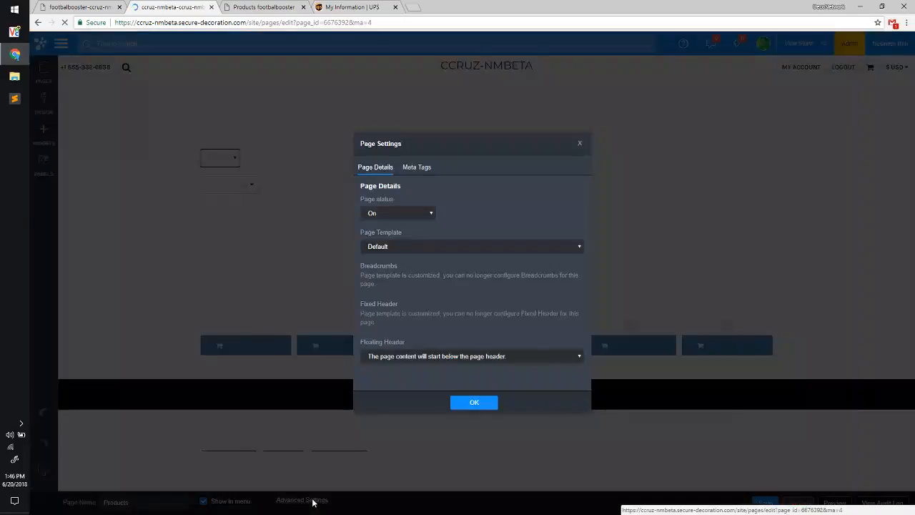
click(398, 213)
click(395, 223)
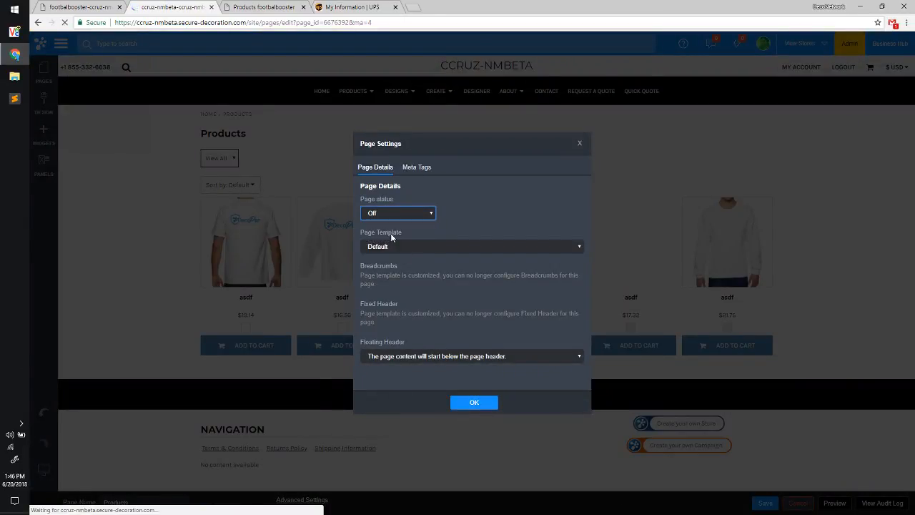
click(474, 402)
click(766, 503)
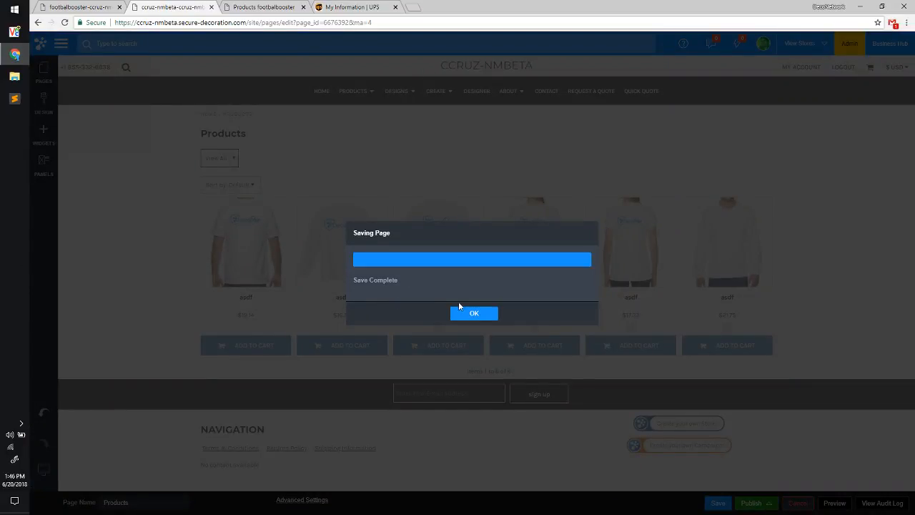
click(462, 309)
- Switch the Designs page's status to Off in its advanced page settings and save the page
click(43, 72)
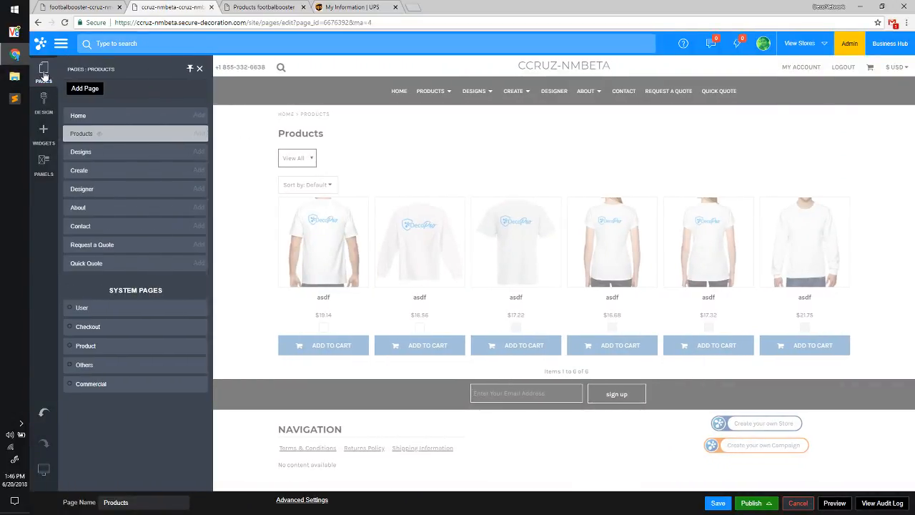
click(82, 152)
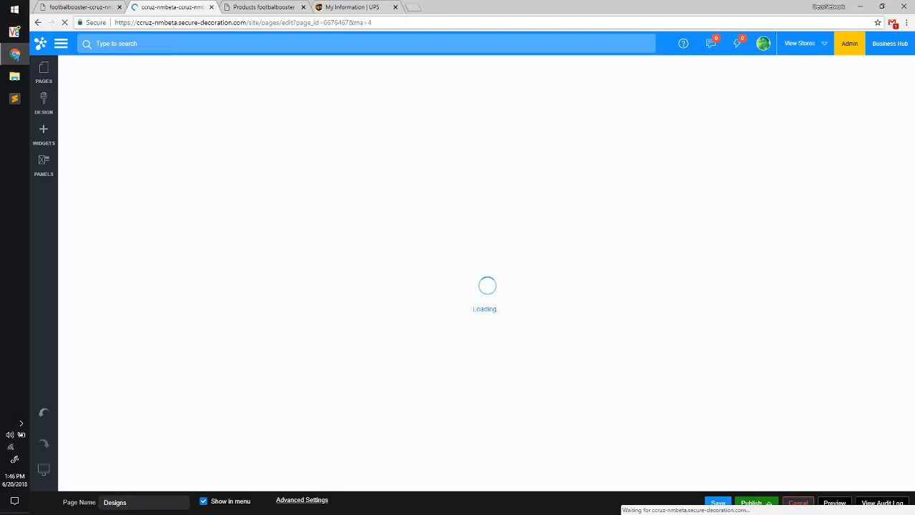
click(298, 501)
click(397, 214)
click(395, 223)
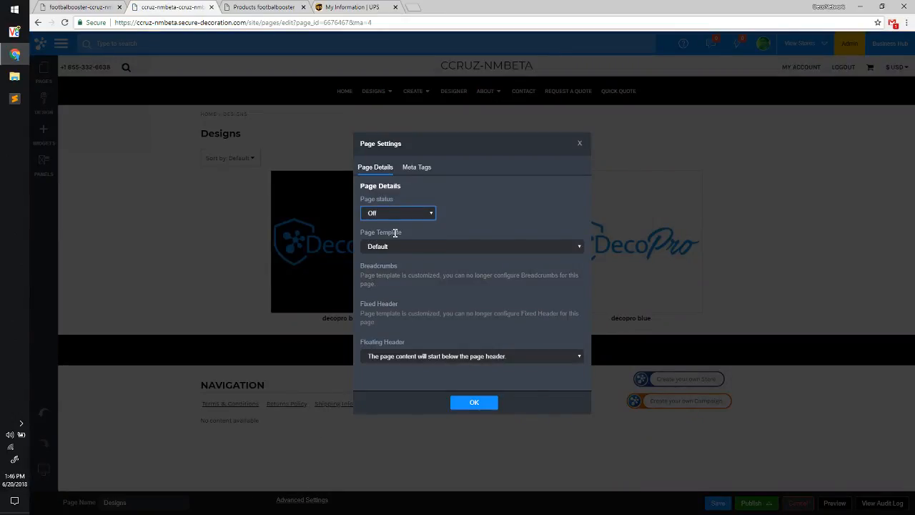
click(474, 403)
click(717, 503)
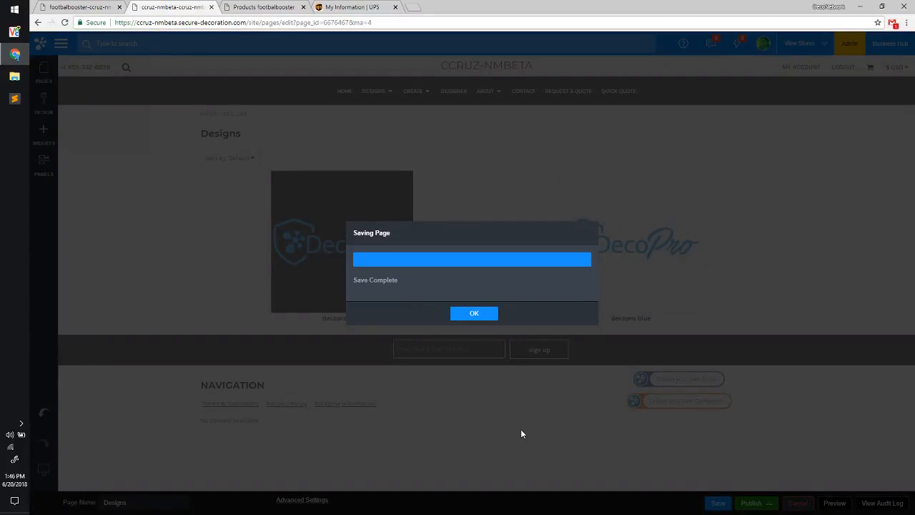
click(475, 313)
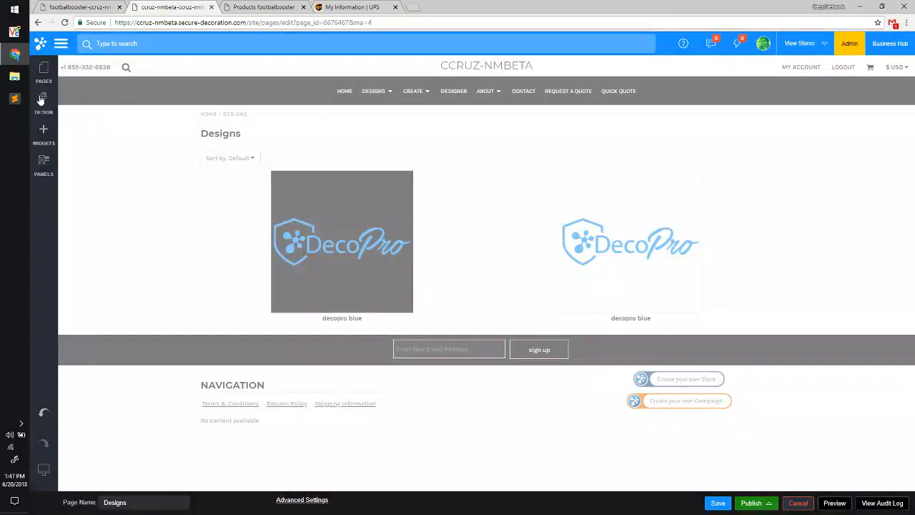
- Open the Create page, hide it from the menu and save it
click(36, 79)
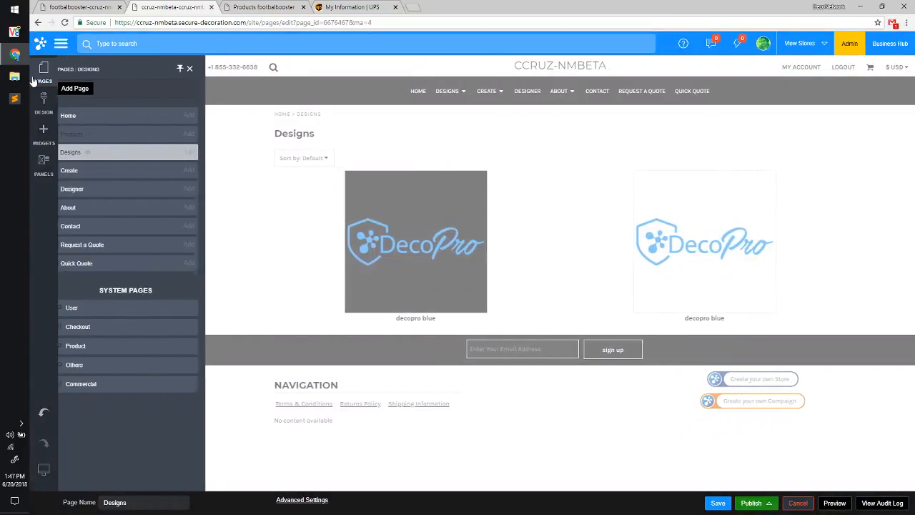
click(76, 173)
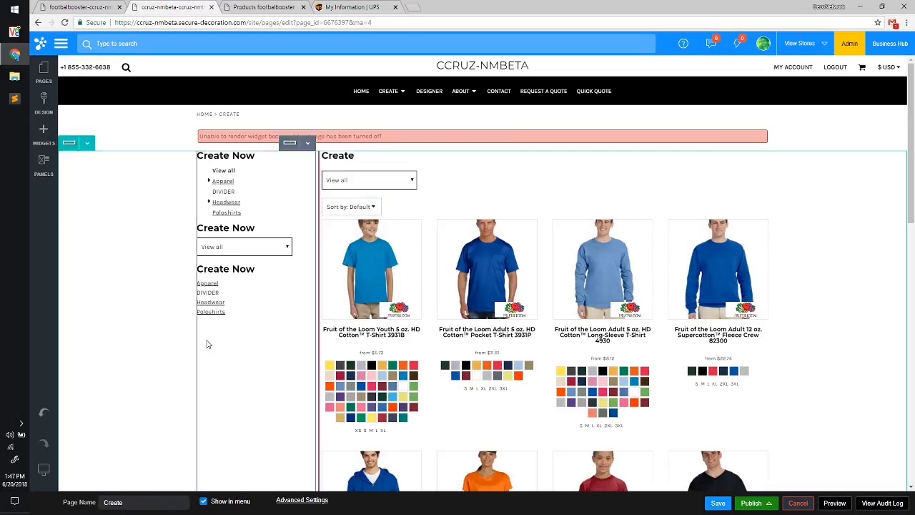
click(203, 502)
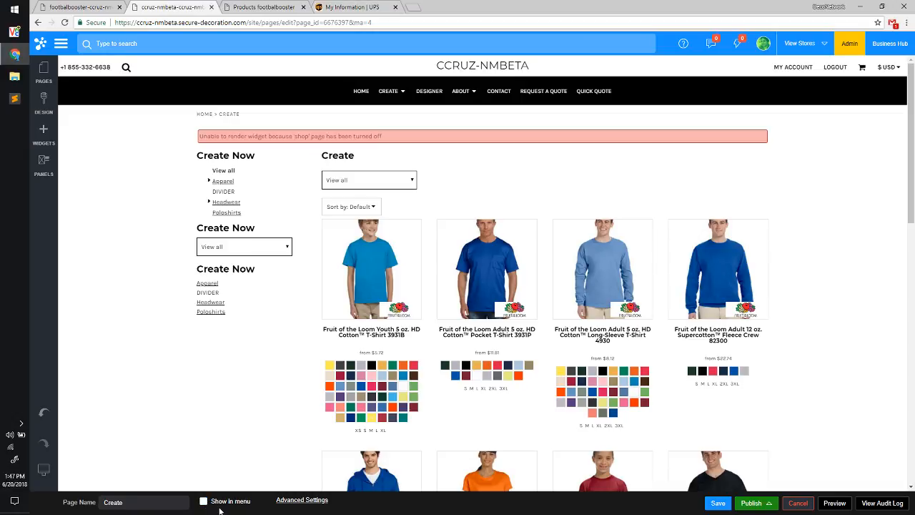
click(718, 505)
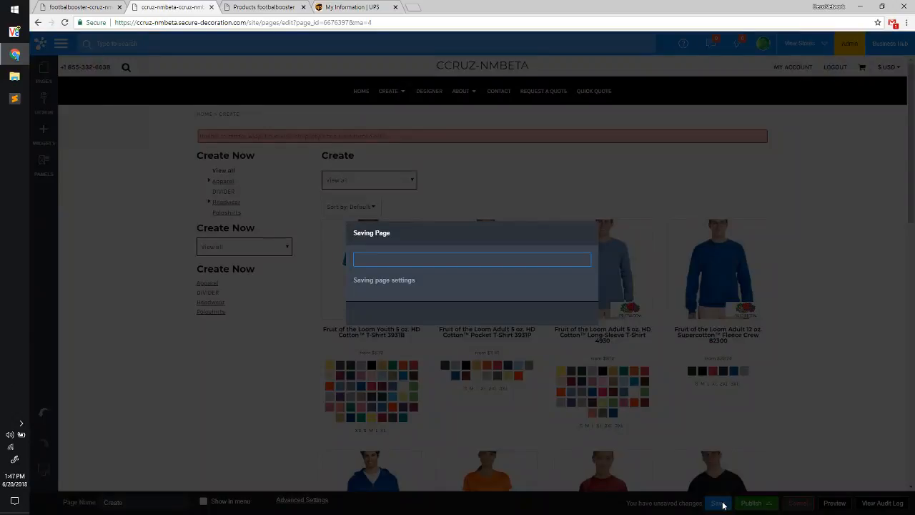
click(474, 315)
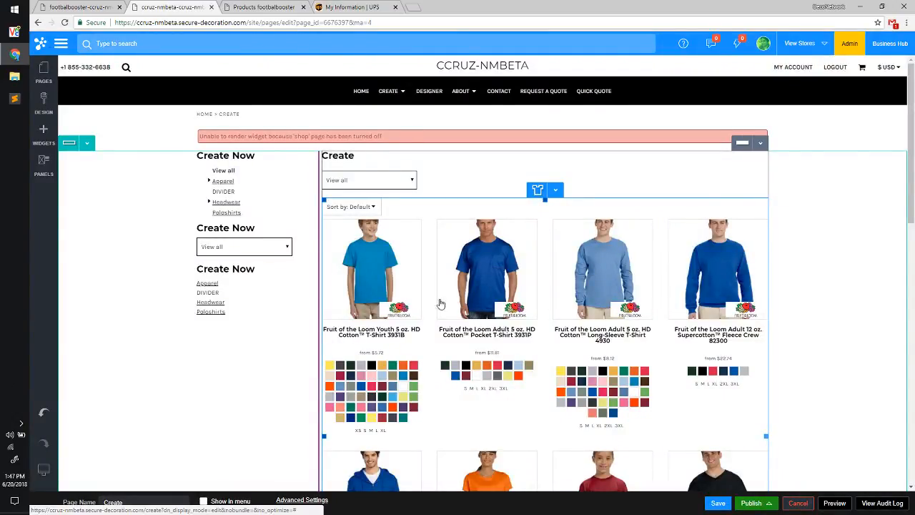
- Open the Designer page, hide it from the menu and save it
click(43, 73)
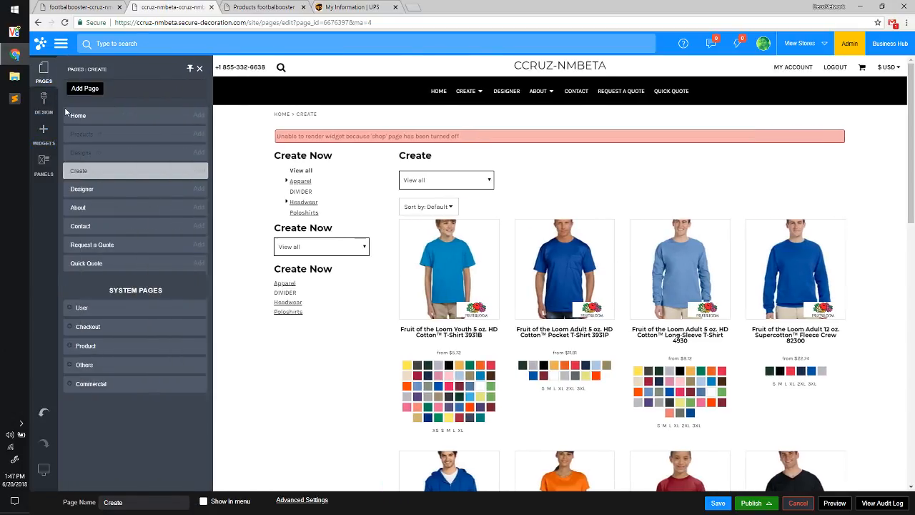
click(84, 191)
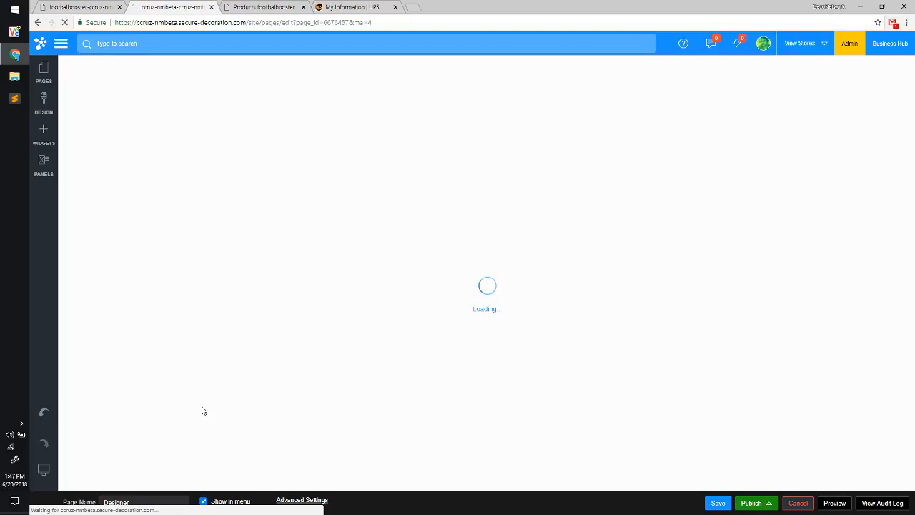
click(215, 506)
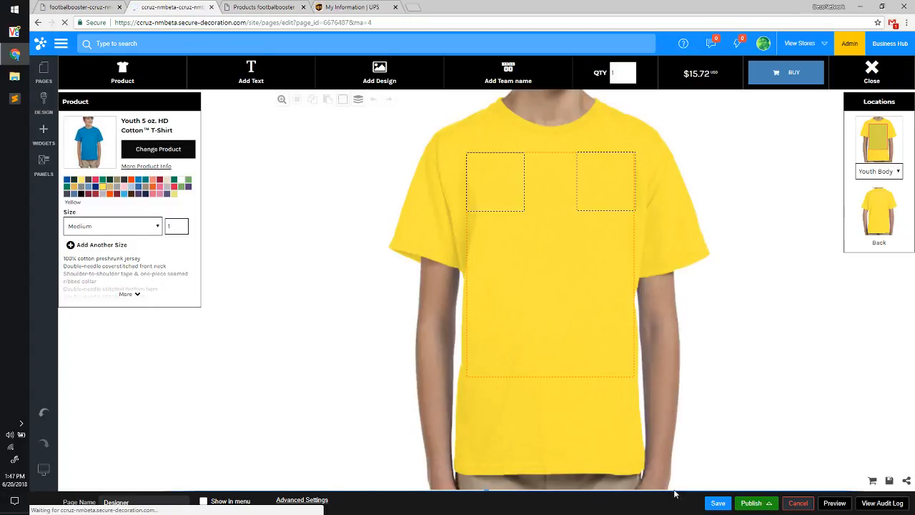
click(720, 506)
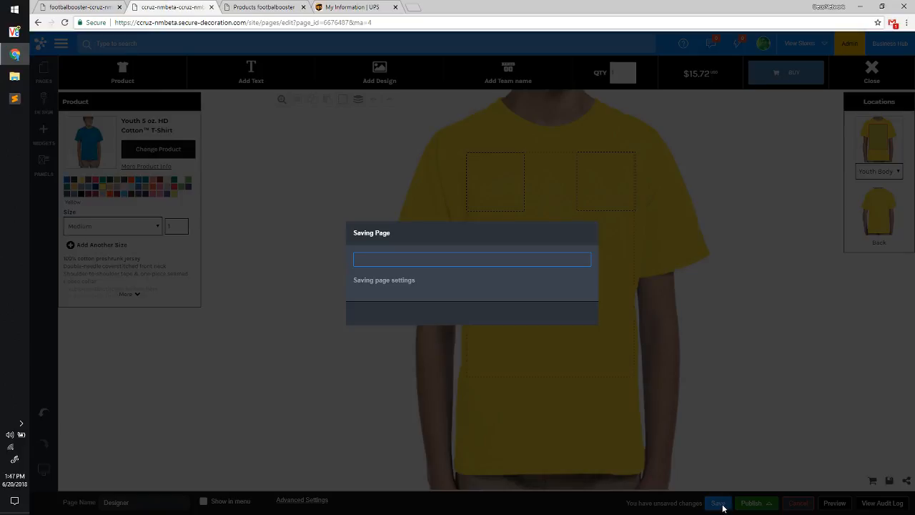
click(461, 312)
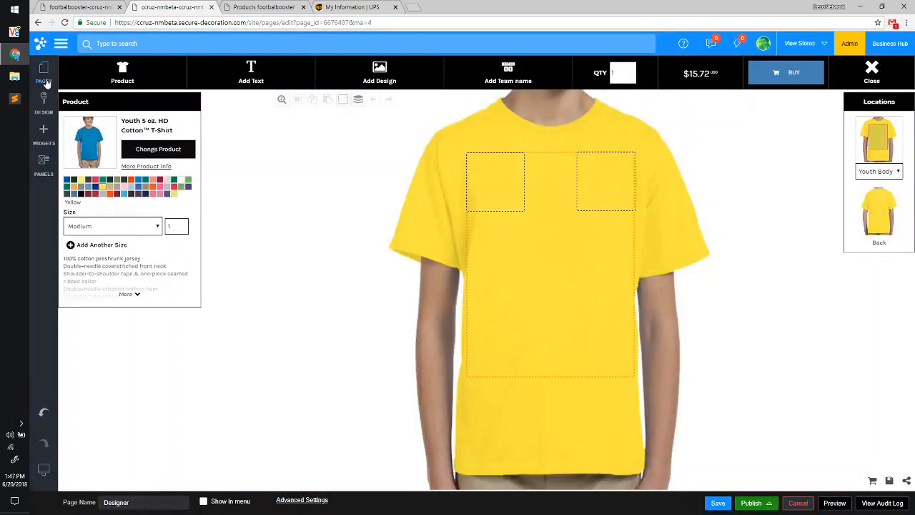
- Add a new website page named Jerseys
click(44, 78)
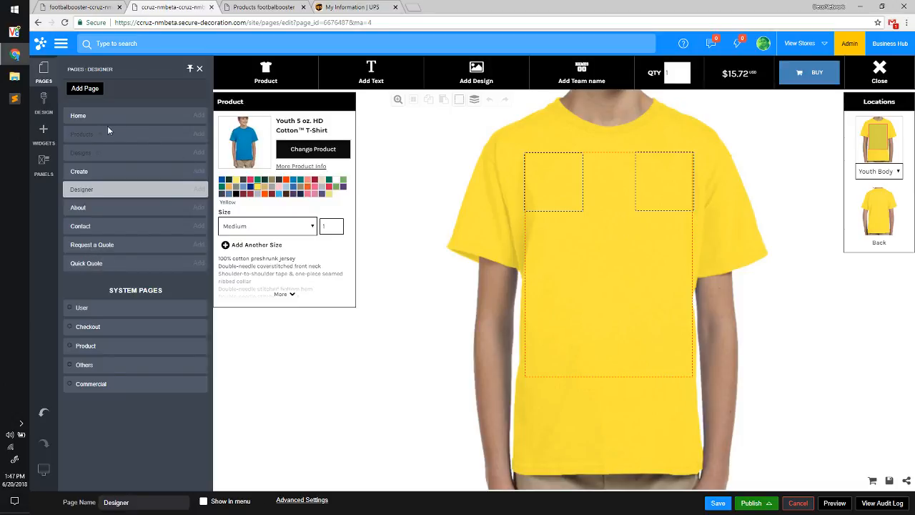
click(85, 89)
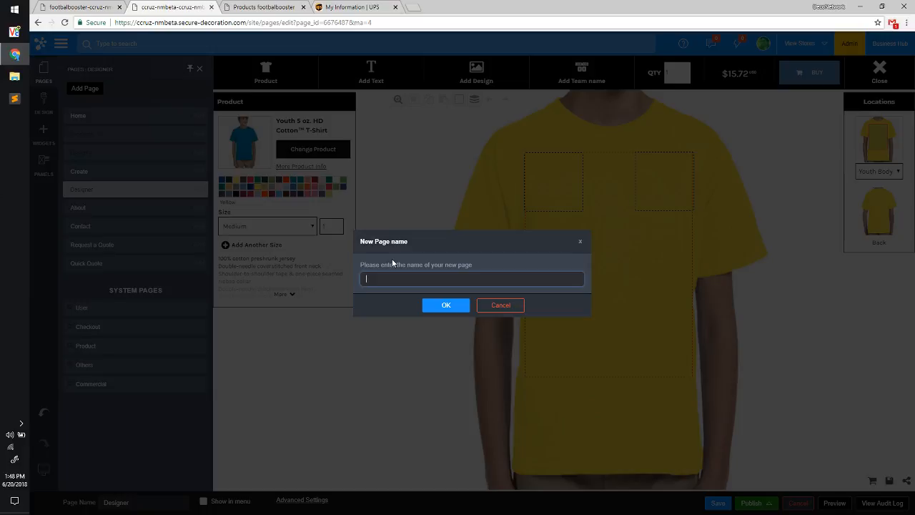
text(Jerseys)
click(450, 308)
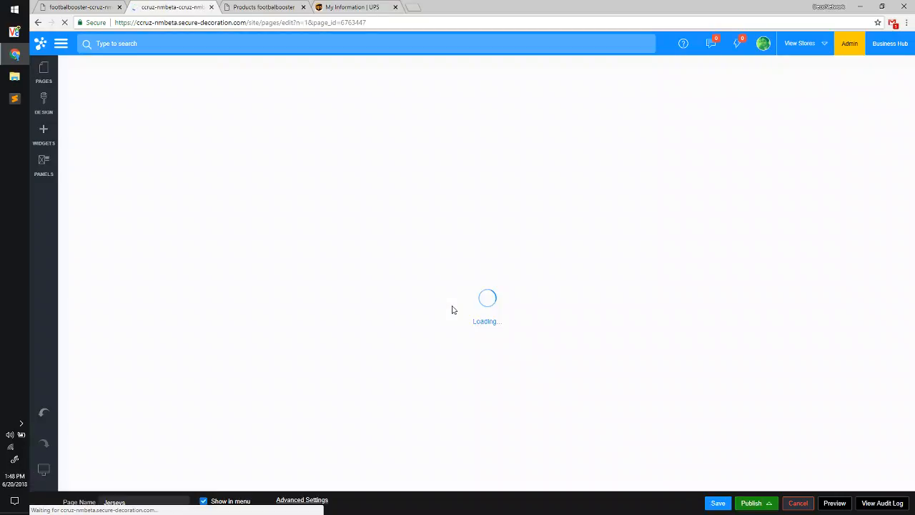
- Add a new website page named Poloshirts
click(93, 92)
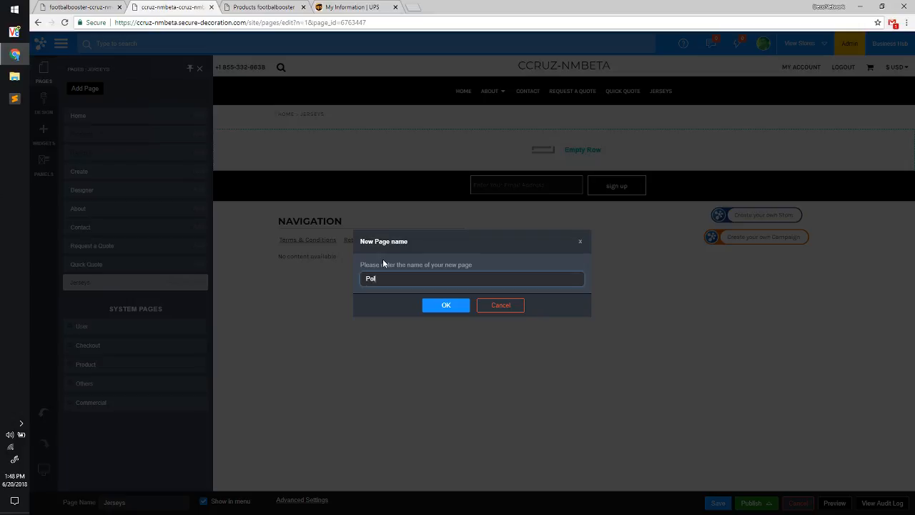
text(Poloshirts)
click(443, 308)
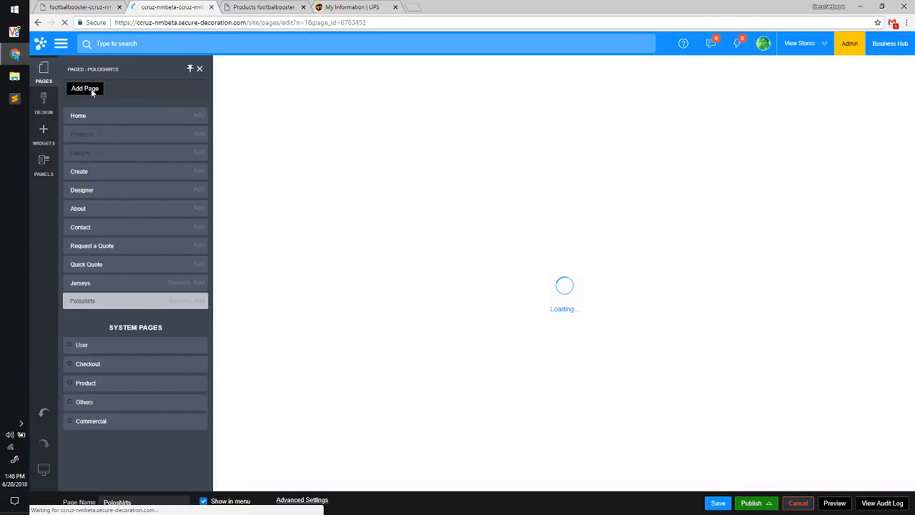
- Add a new website page named Headwear
click(91, 89)
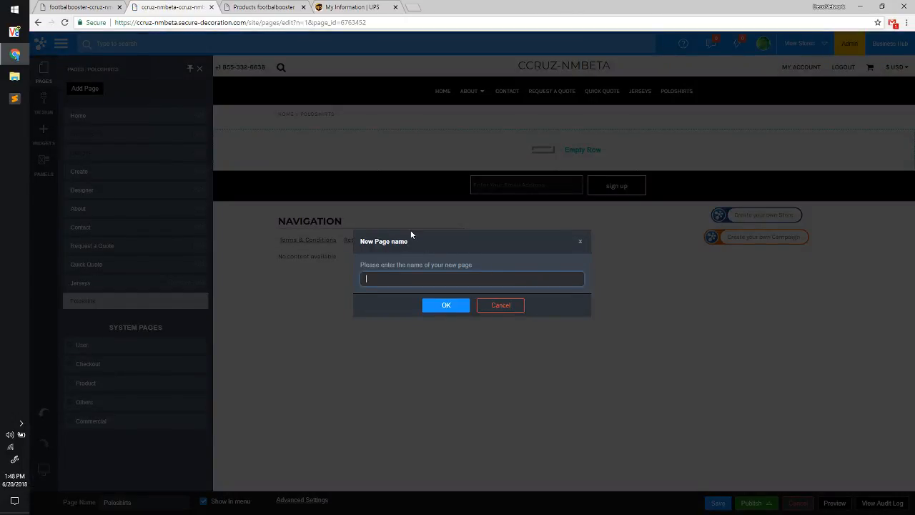
text(Header)
key(BackSpace)
key(BackSpace)
text(wear)
click(429, 307)
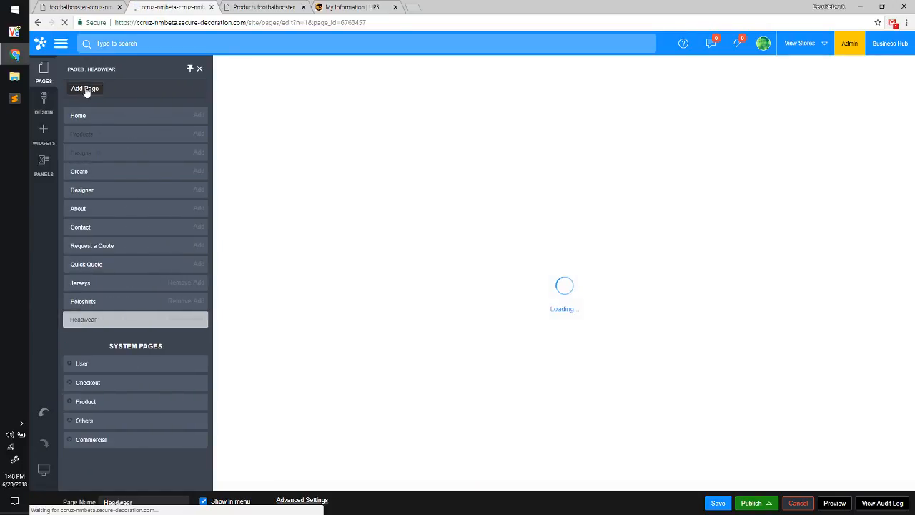
- Add a new website page named T-Shirts
click(85, 89)
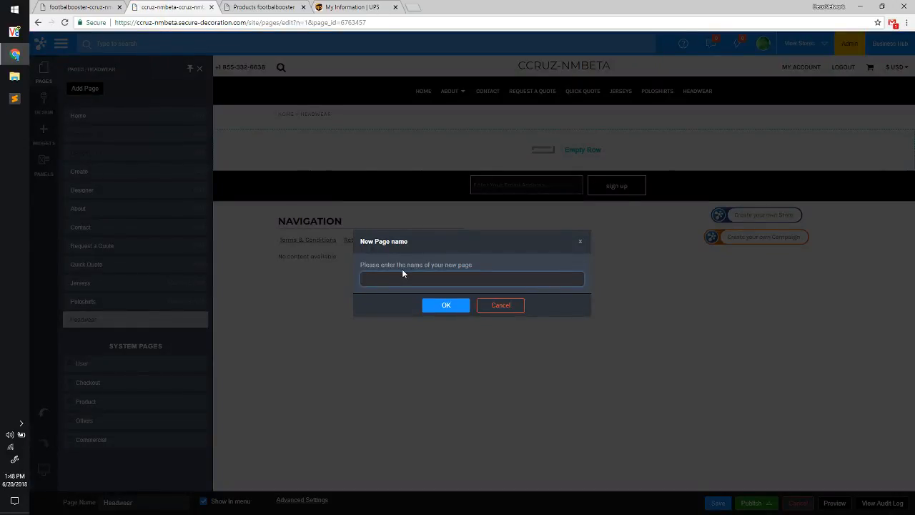
text(T-Shirts)
click(444, 306)
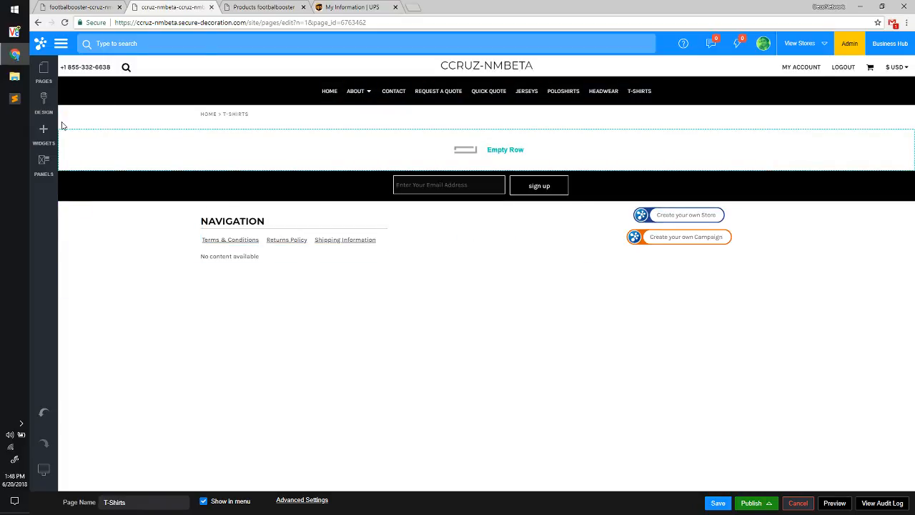
- Place a Blank Product Listing widget into the empty row of the T-Shirts page
click(44, 135)
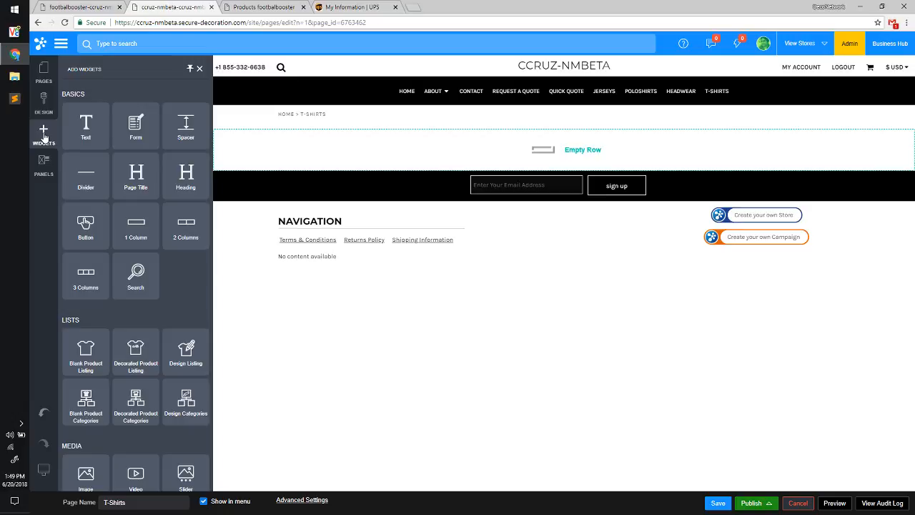
scroll(70, 244, down, 5)
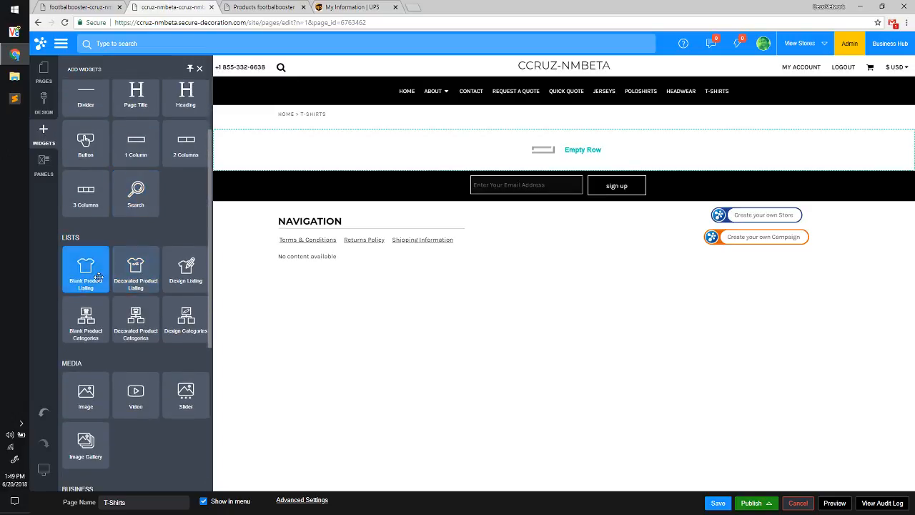
drag(88, 278, 244, 140)
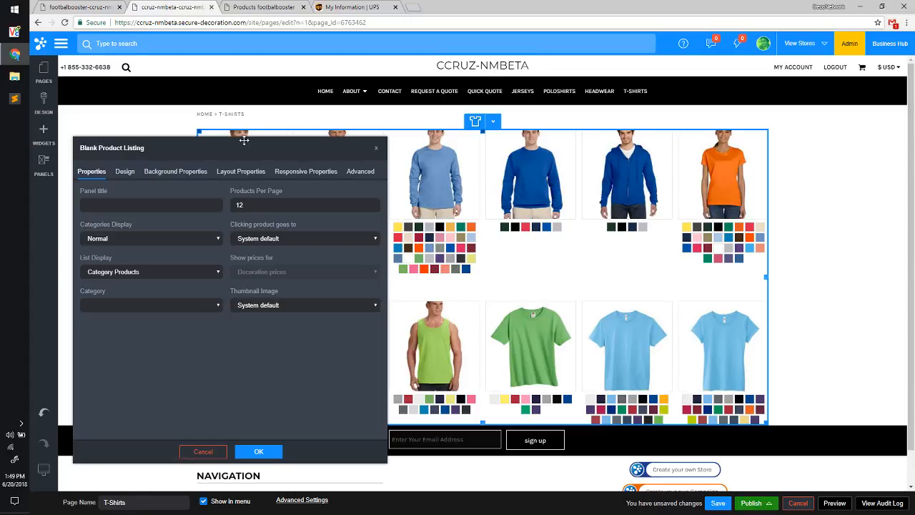
- Set the product listing's panel title to T-Shirts
click(195, 207)
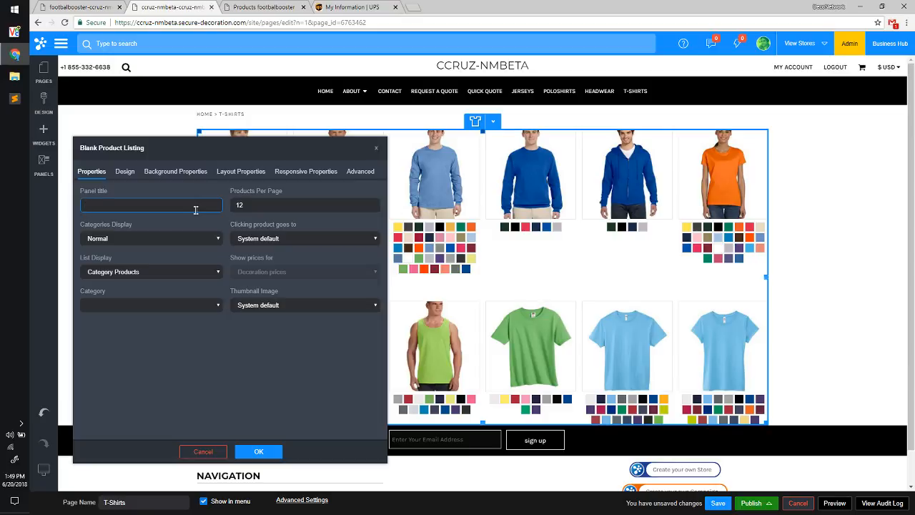
text(T-S)
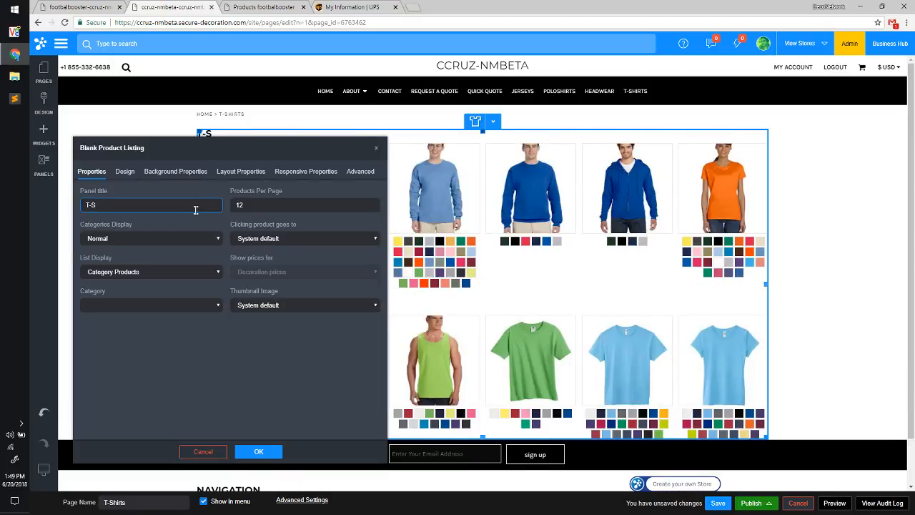
text(hirs)
key(Left)
text(t)
- Set the T-Shirts product listing to show 30 products per page
click(165, 241)
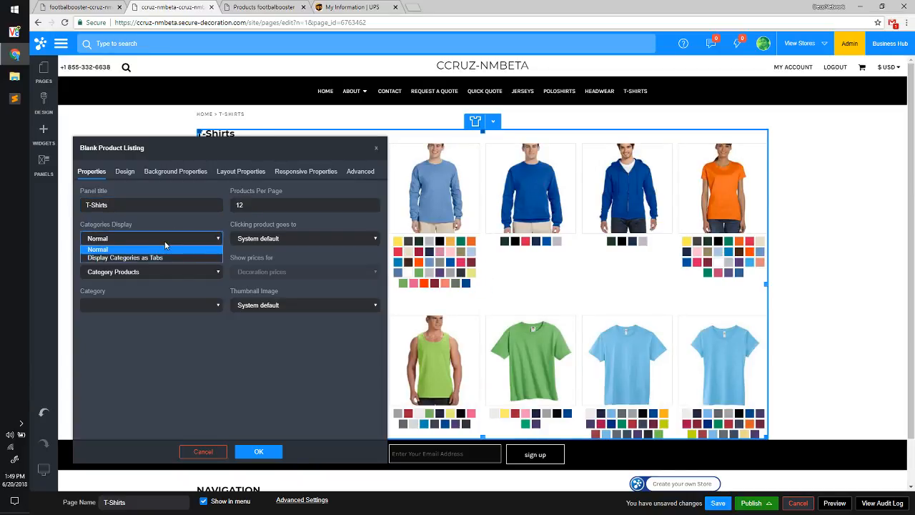
click(164, 241)
click(269, 204)
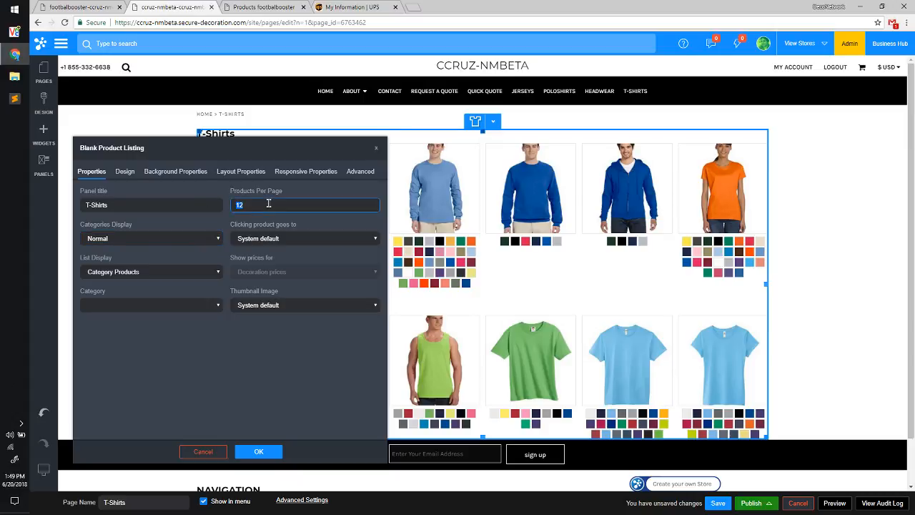
text(30)
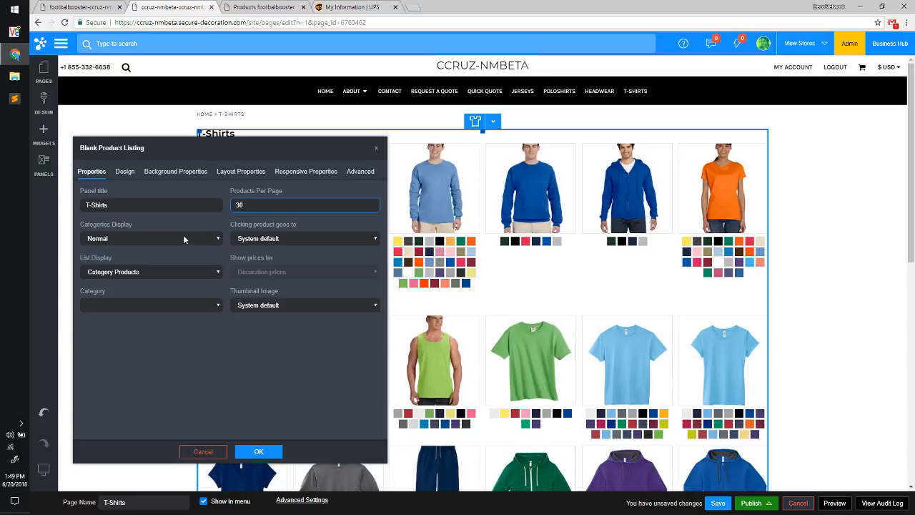
- Set the listing's category to Apparel > T-shirts/Active
click(189, 335)
click(186, 306)
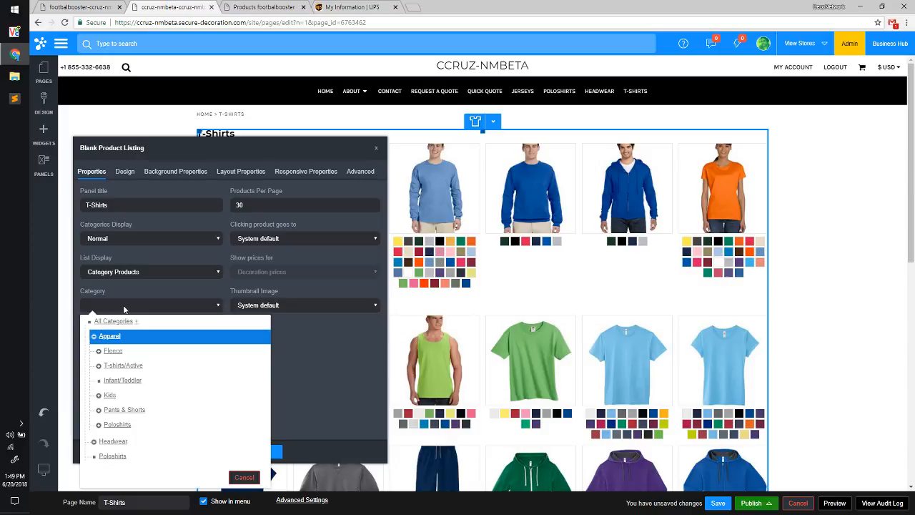
click(123, 365)
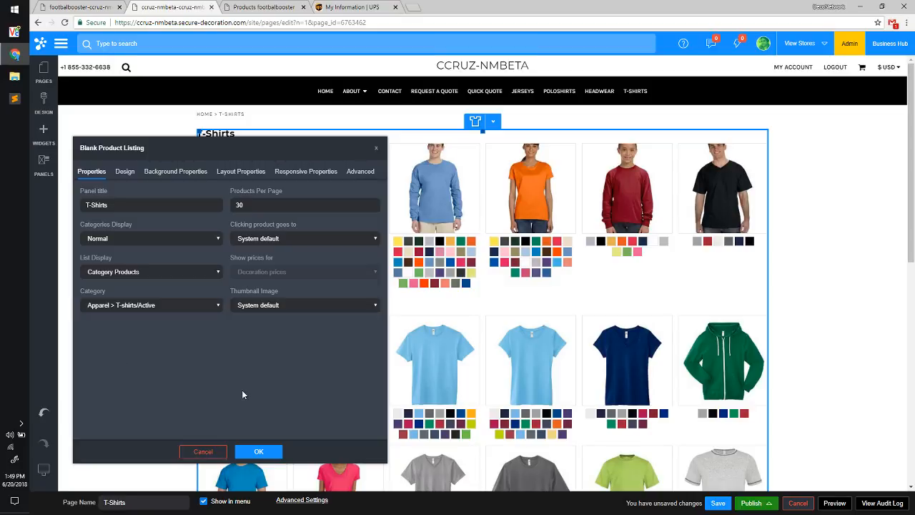
- In the listing's design settings, set Product Colors to Don't Show
click(124, 172)
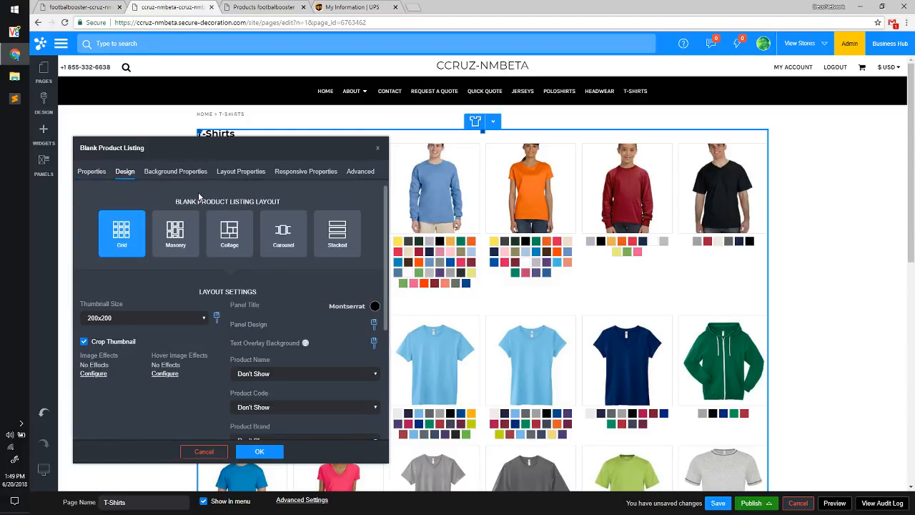
scroll(317, 279, down, 1)
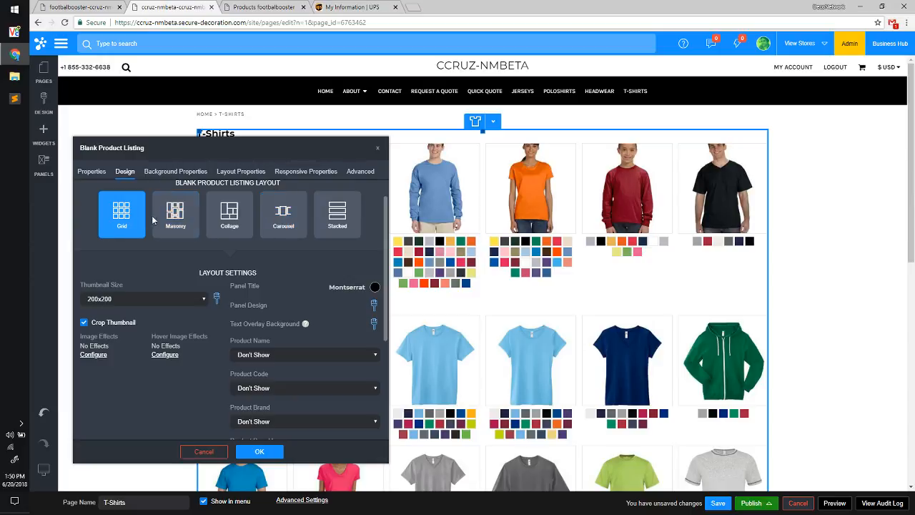
scroll(326, 317, down, 3)
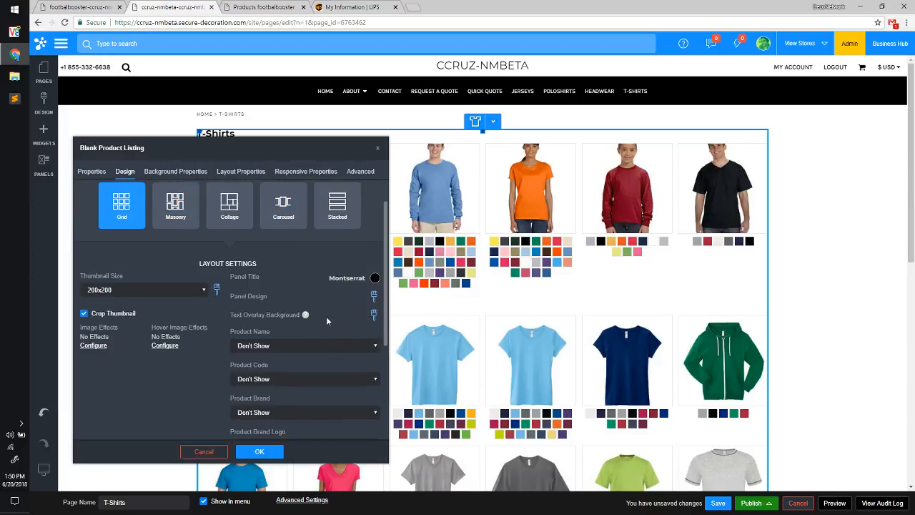
scroll(326, 316, down, 1)
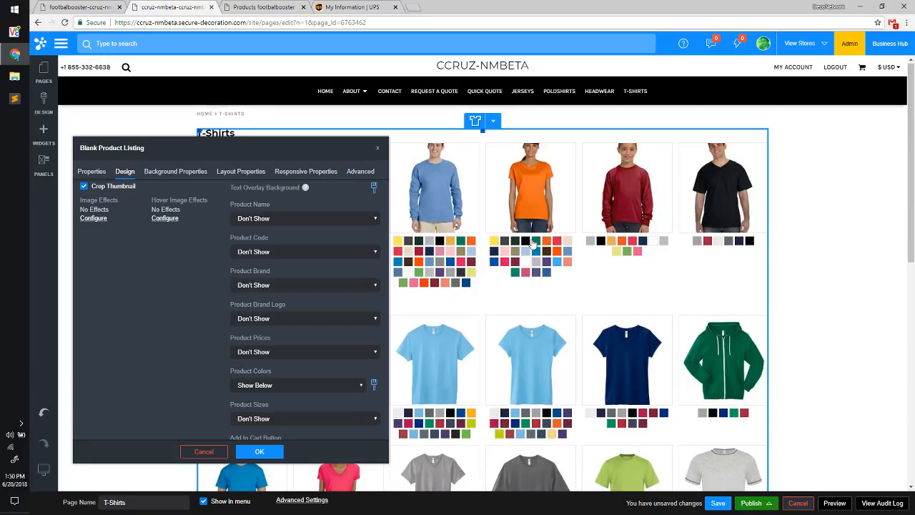
scroll(313, 309, down, 1)
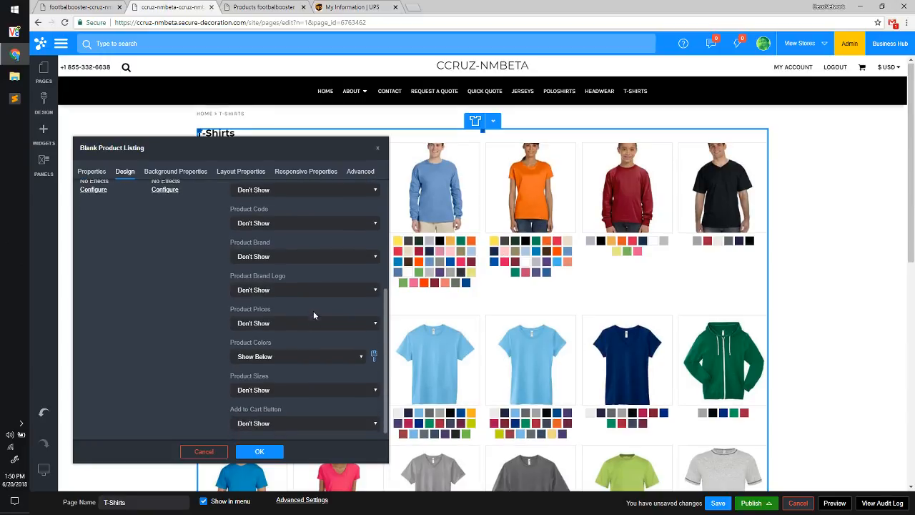
click(278, 357)
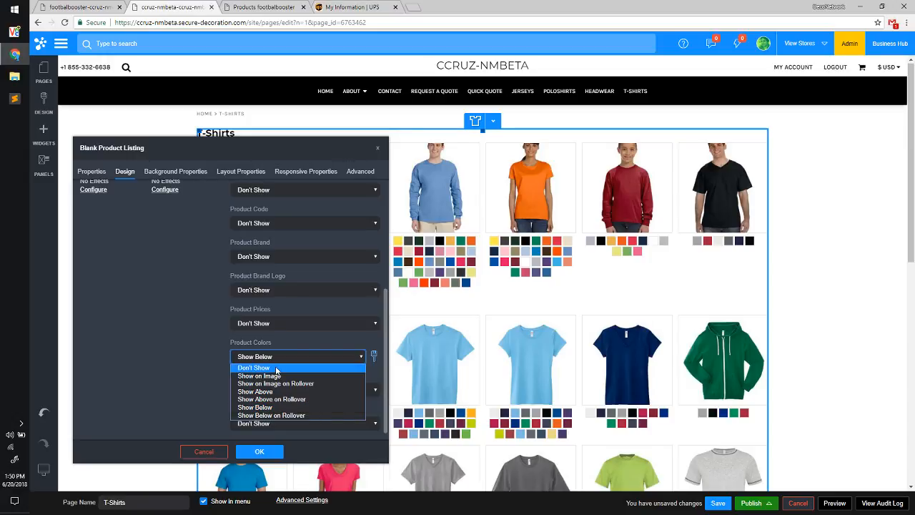
click(276, 369)
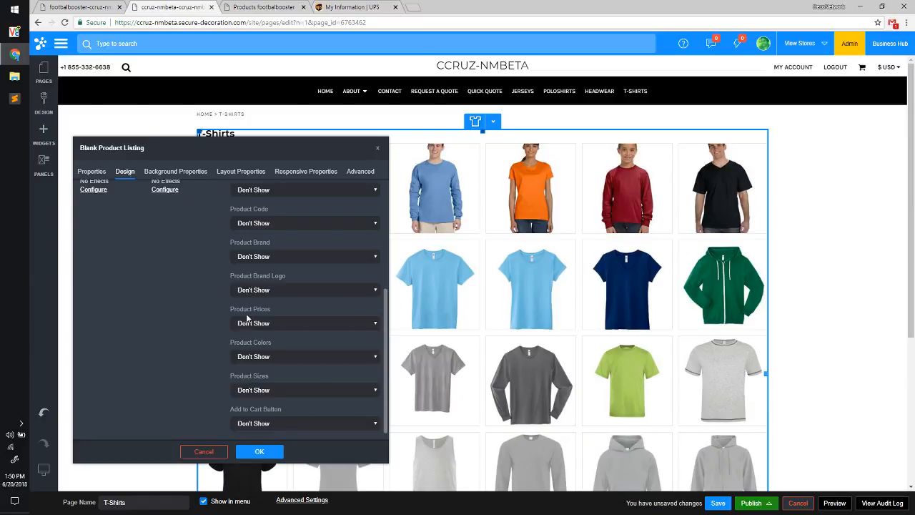
- Set Product Name to Show Below
scroll(265, 330, up, 3)
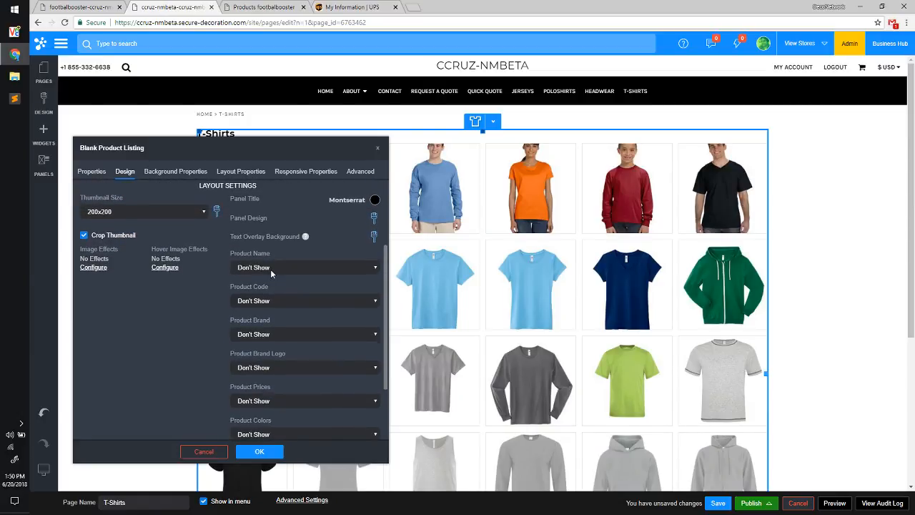
click(266, 270)
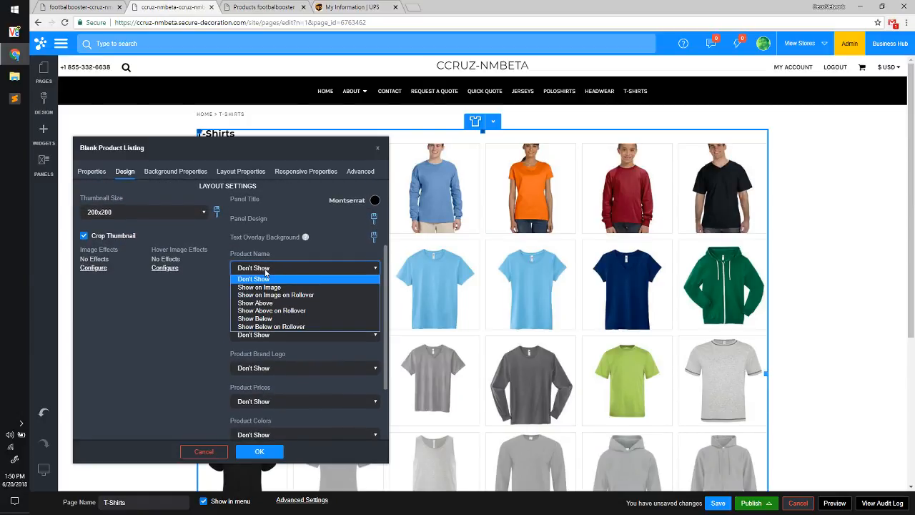
click(270, 320)
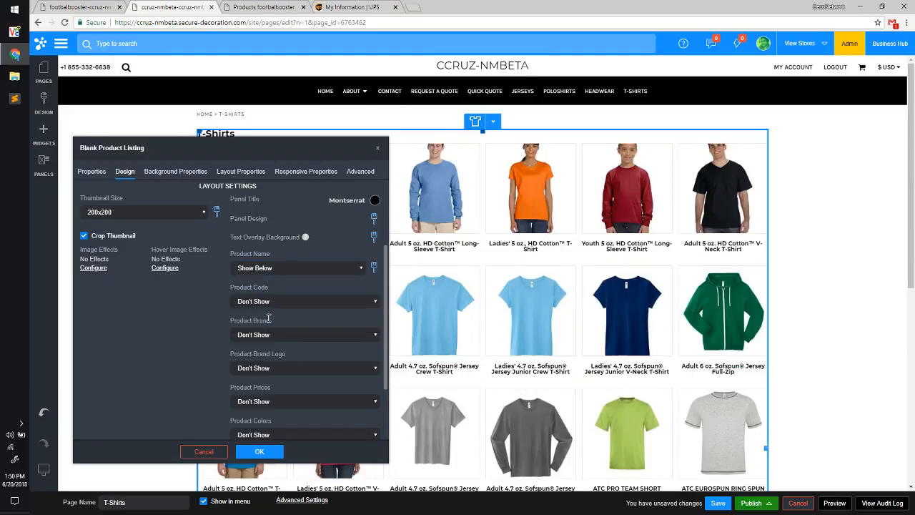
- Try setting Product Brand to Show on Image, then revert it to Don't Show
scroll(195, 331, down, 1)
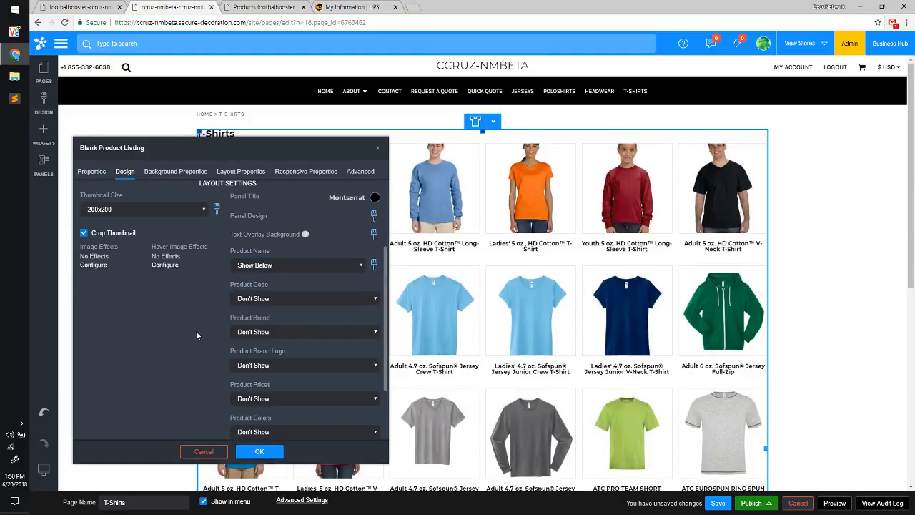
click(278, 329)
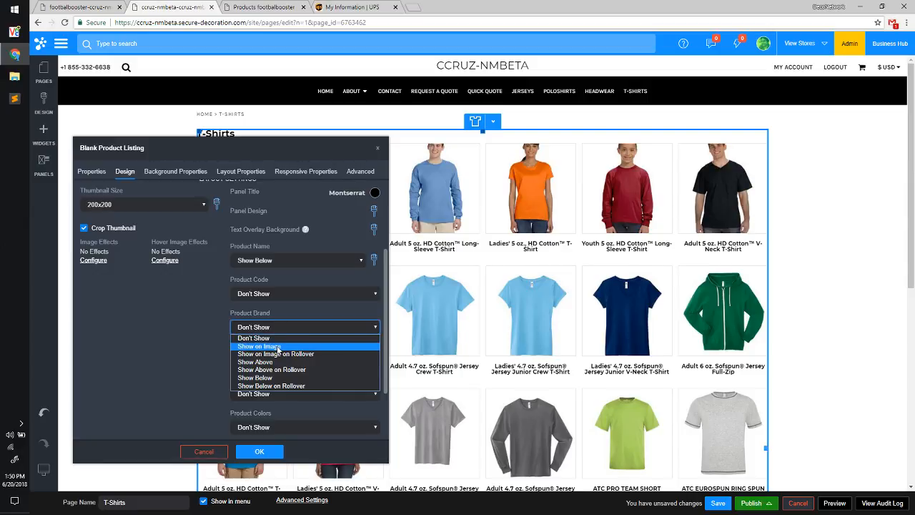
click(278, 347)
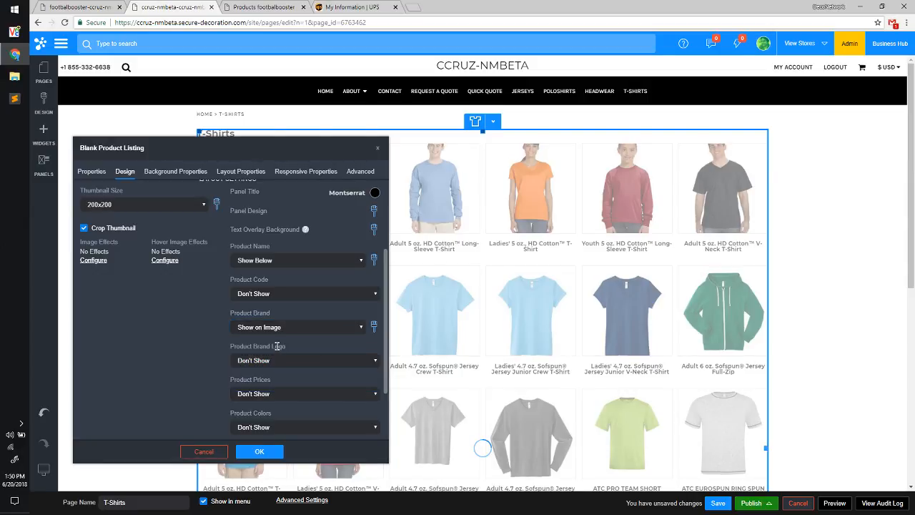
click(275, 331)
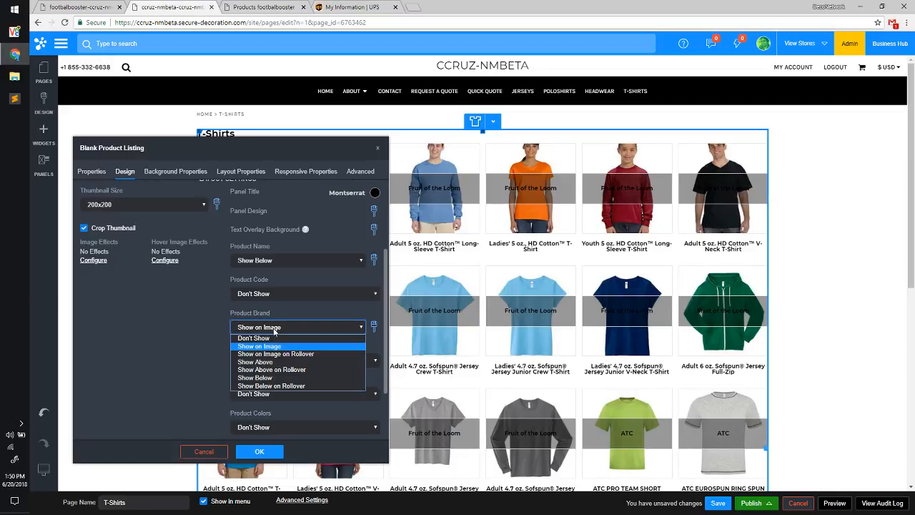
click(175, 330)
click(255, 331)
click(265, 340)
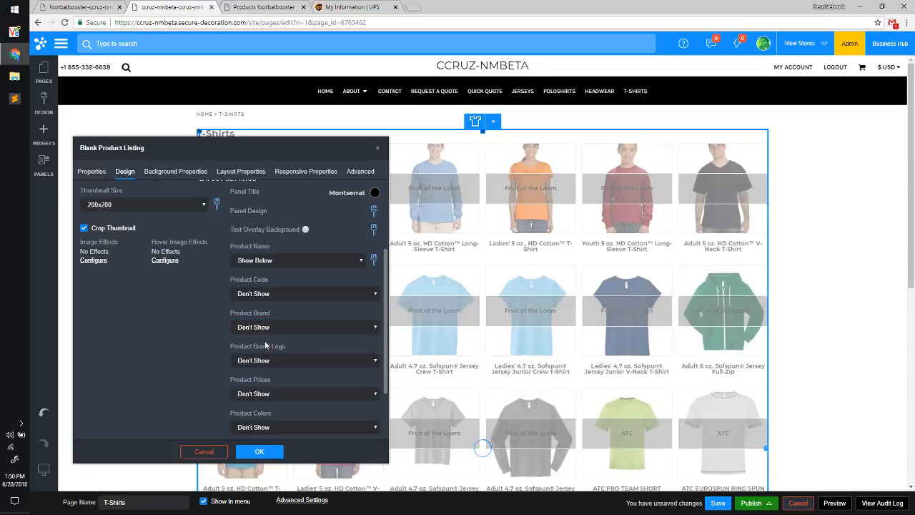
- Set Product Brand Logo to Show on Image and confirm the listing settings
click(278, 362)
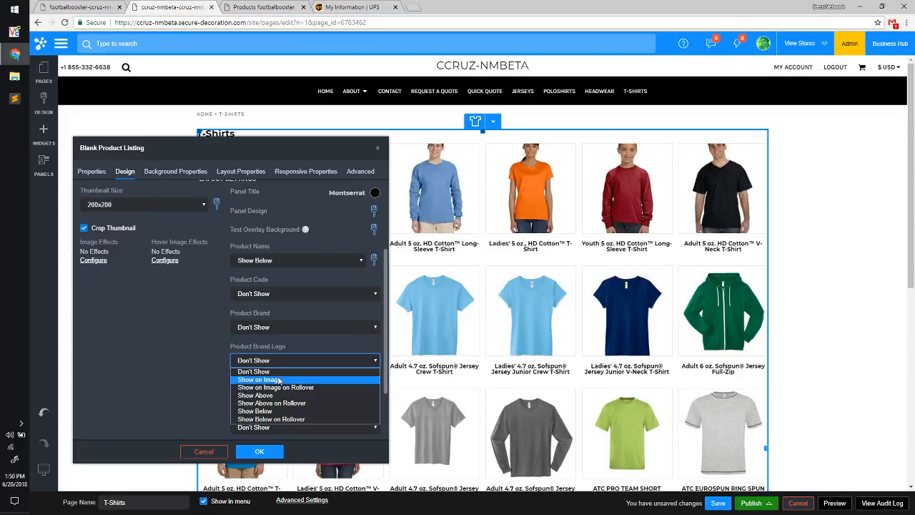
click(278, 380)
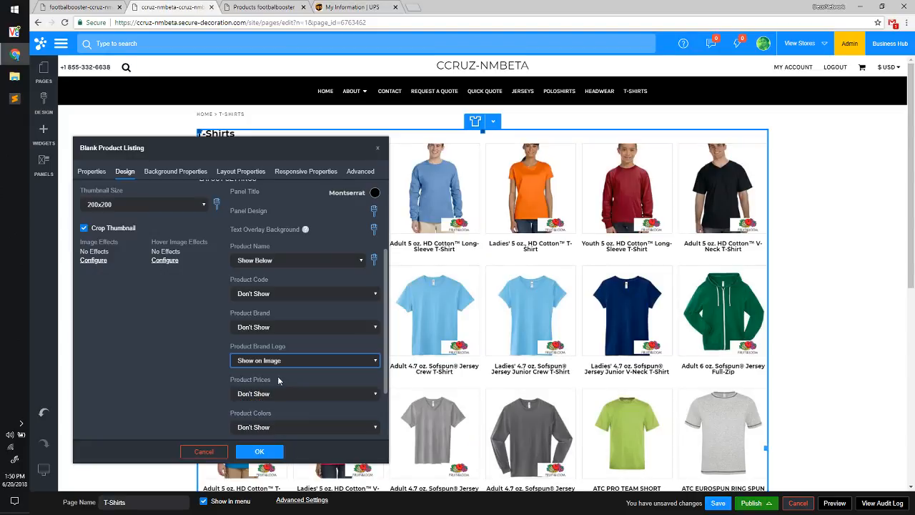
scroll(238, 383, down, 1)
scroll(239, 383, down, 2)
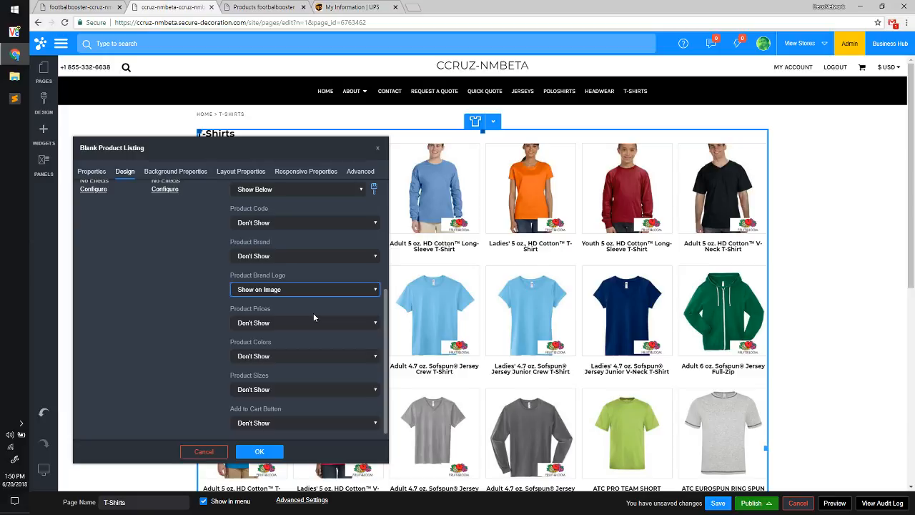
click(260, 452)
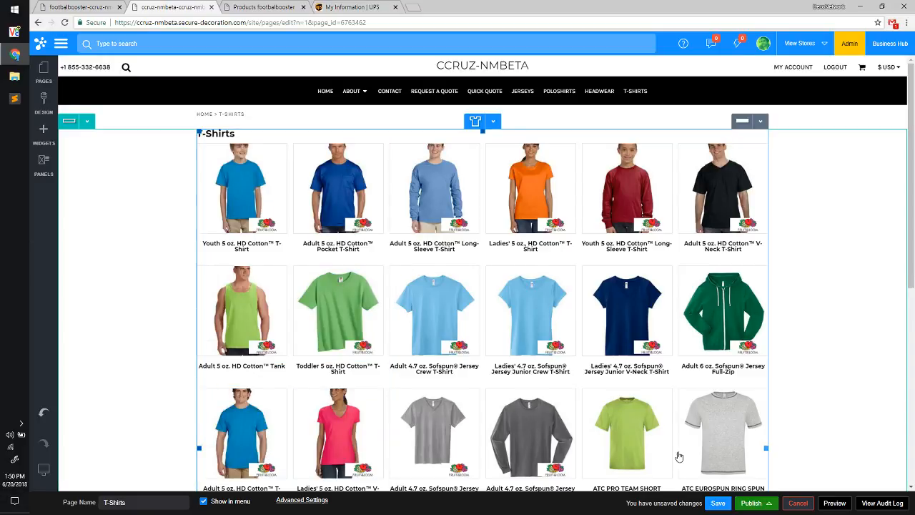
- Save the T-Shirts page and open the Headwear page for editing
click(719, 504)
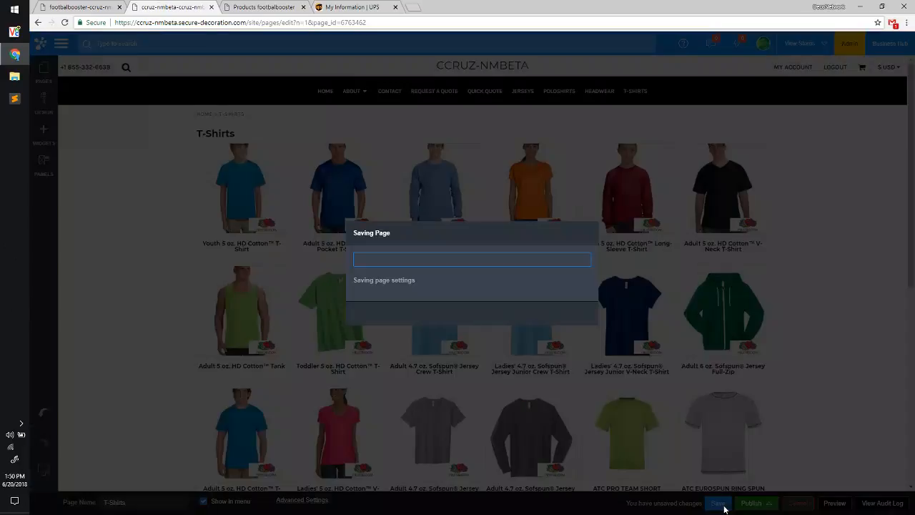
click(484, 315)
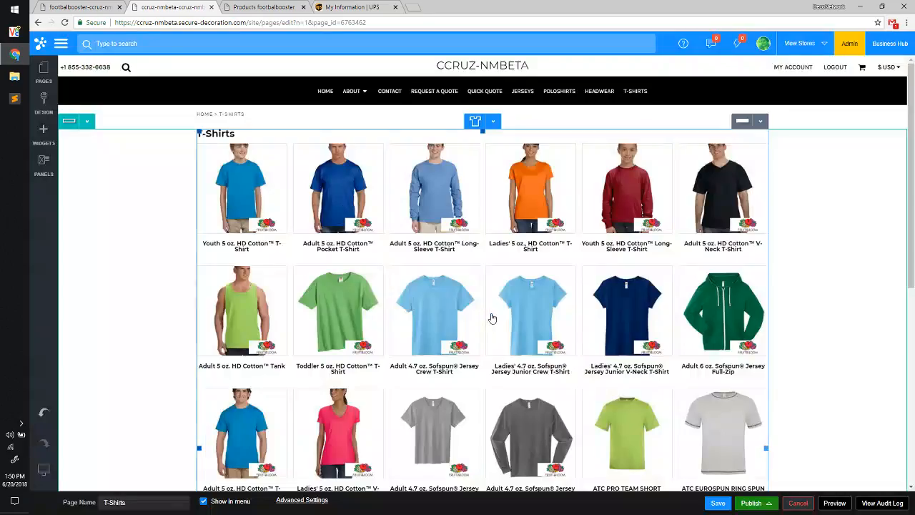
click(39, 76)
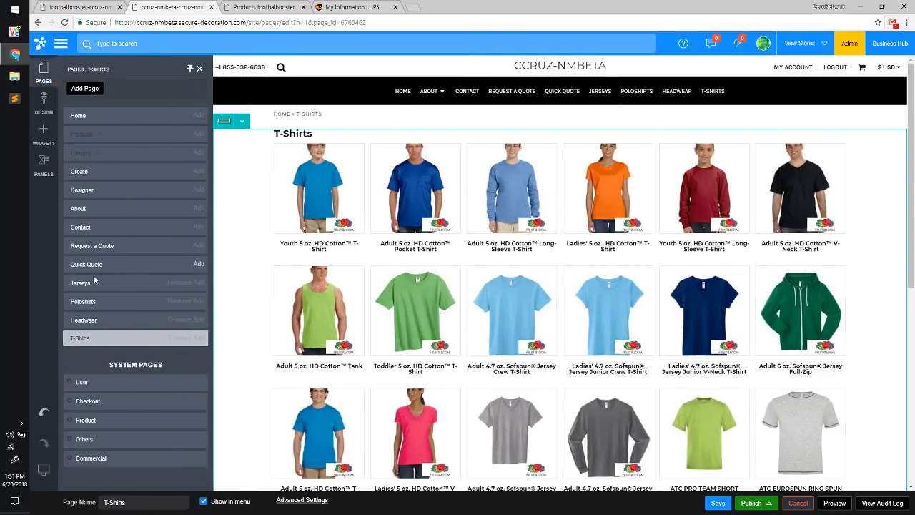
click(82, 326)
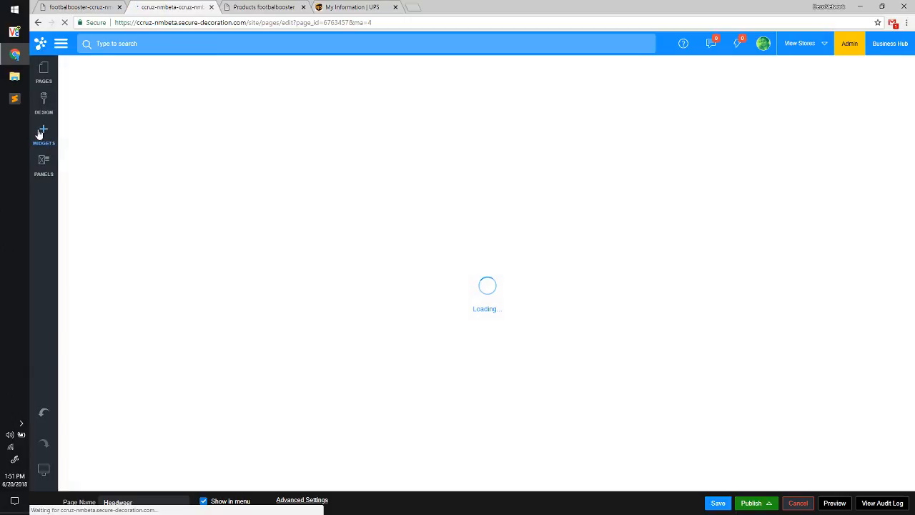
- Place a Blank Product Listing widget into the empty row of the Headwear page
click(40, 133)
scroll(108, 274, down, 1)
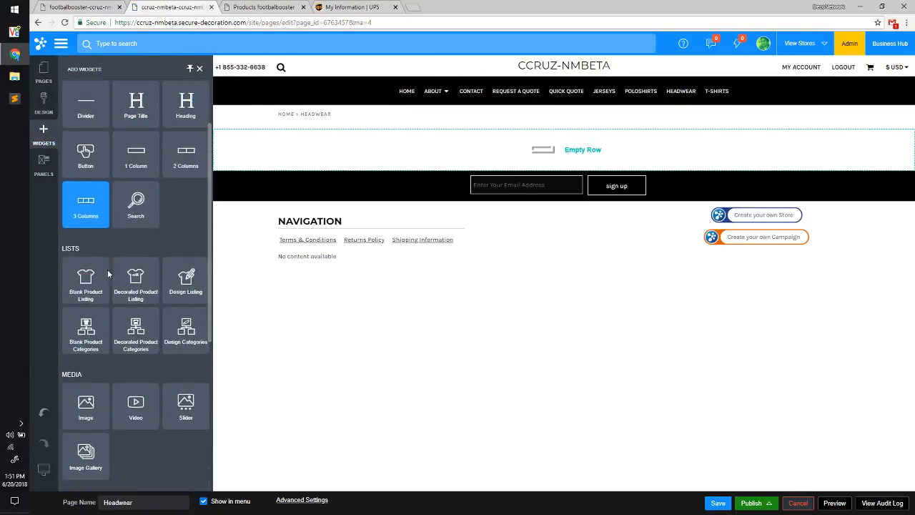
drag(108, 273, 466, 143)
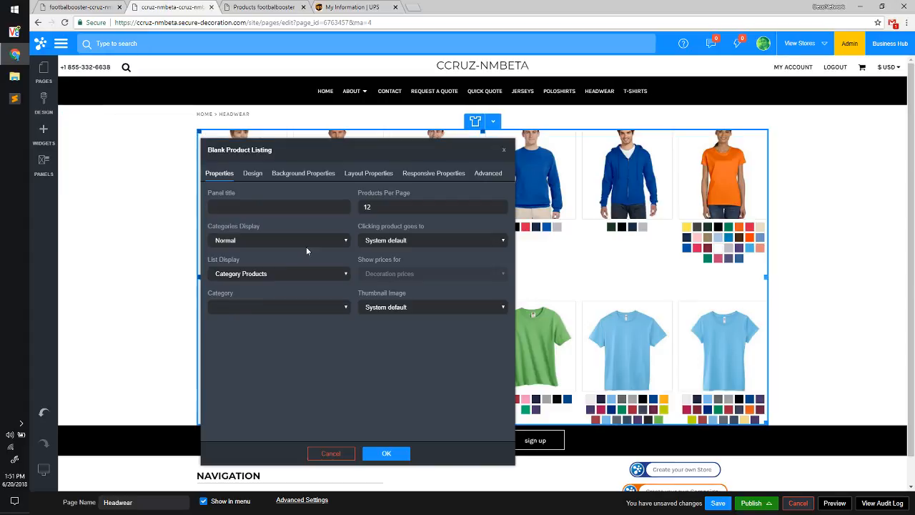
- Set the Headwear listing's panel title to Headwear and its category to Headwear
click(243, 208)
text(Hea)
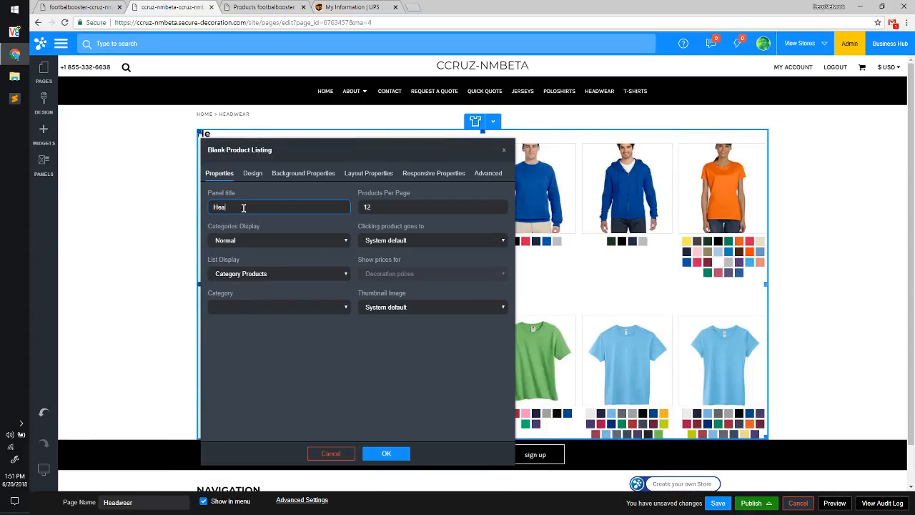
text(dwear)
click(282, 309)
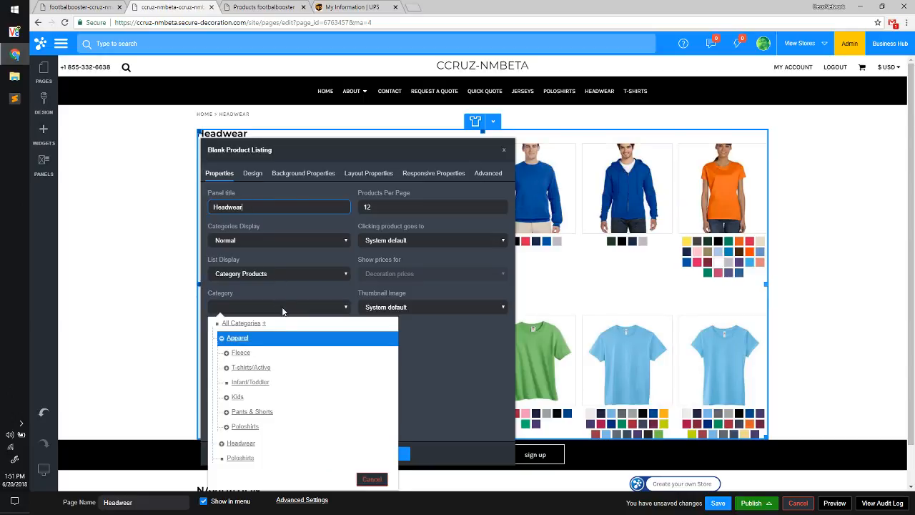
click(241, 443)
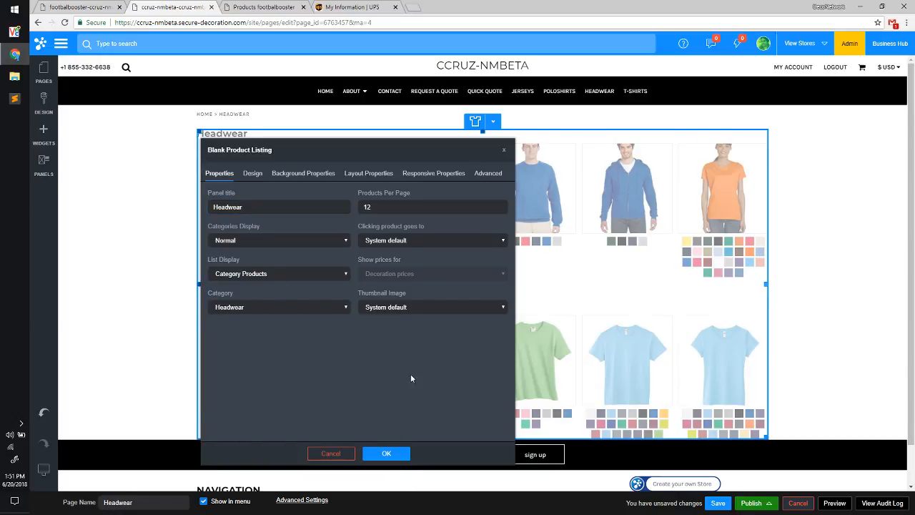
double_click(390, 206)
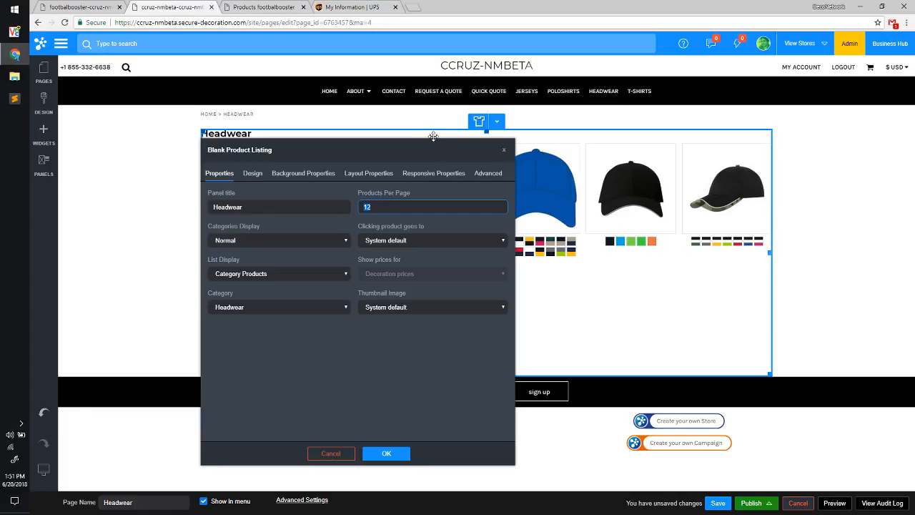
drag(436, 139, 364, 110)
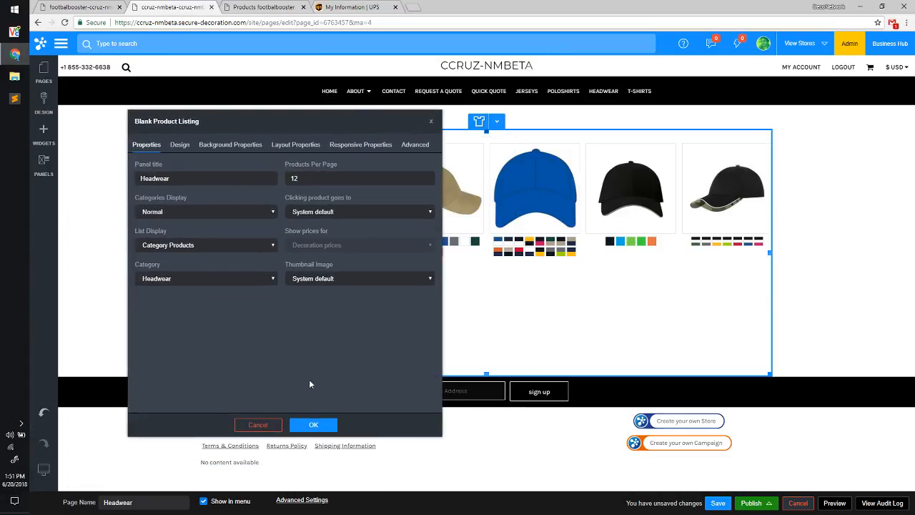
- Save the Headwear page with its listing and open the Poloshirts page for editing
click(314, 424)
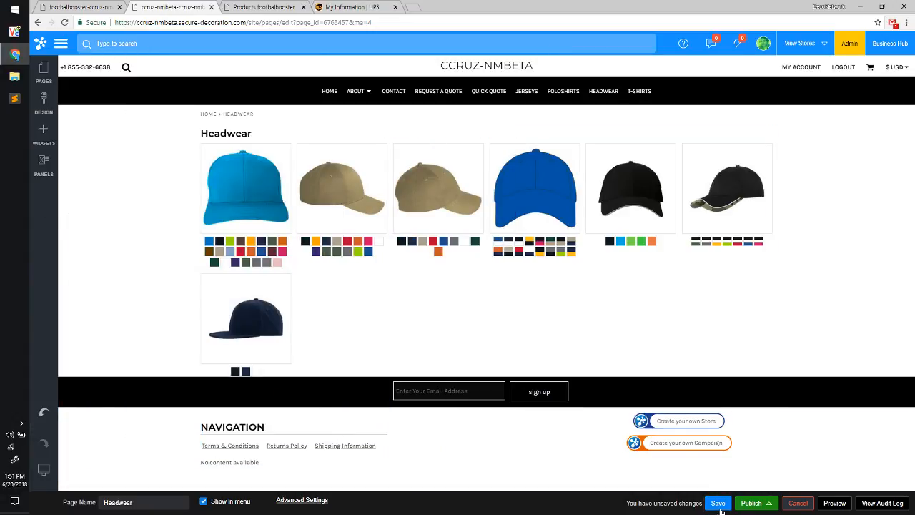
click(718, 504)
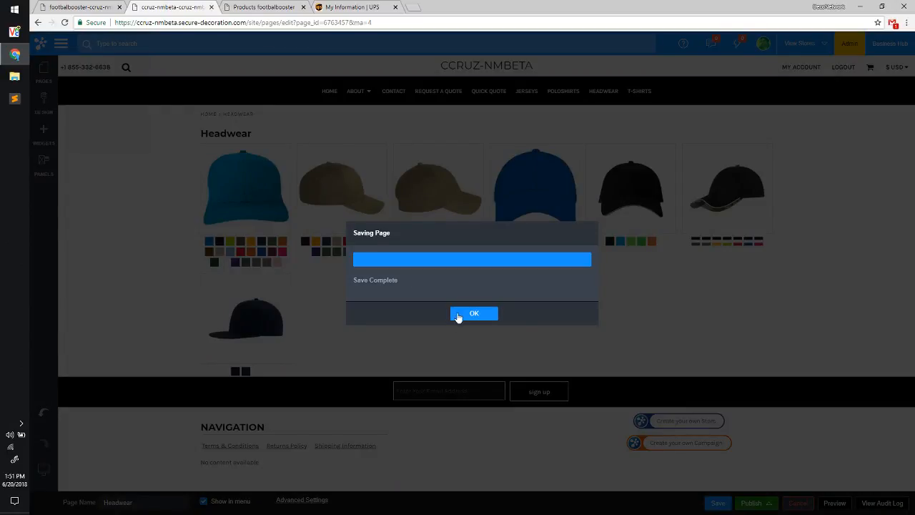
click(473, 313)
click(44, 74)
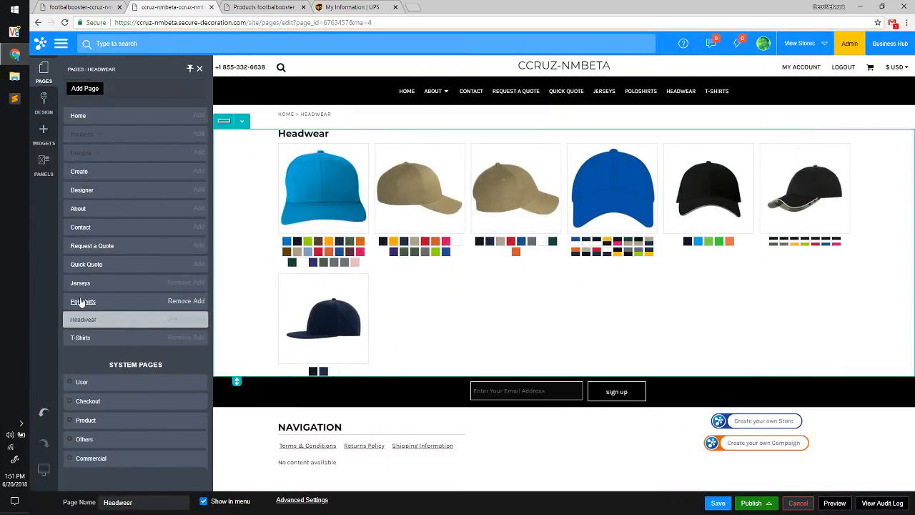
click(83, 304)
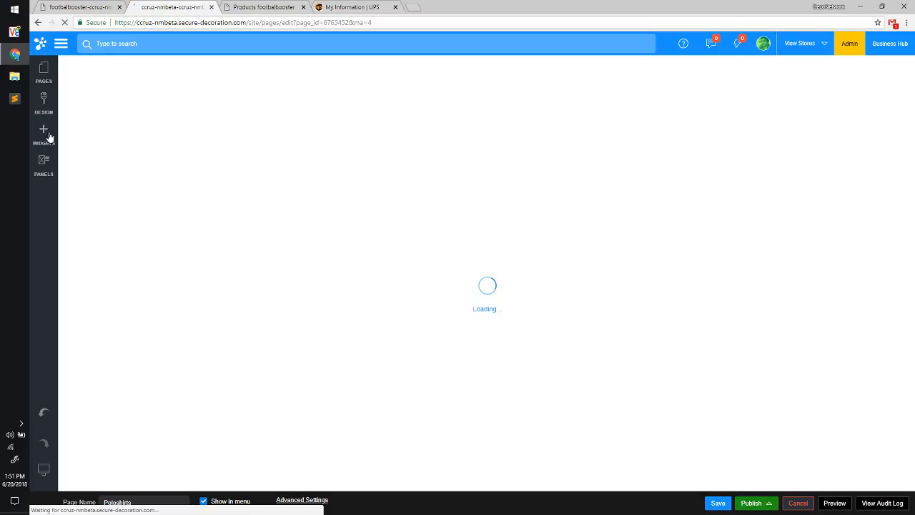
- Place a Blank Product Listing widget into the empty row of the Poloshirts page
click(45, 134)
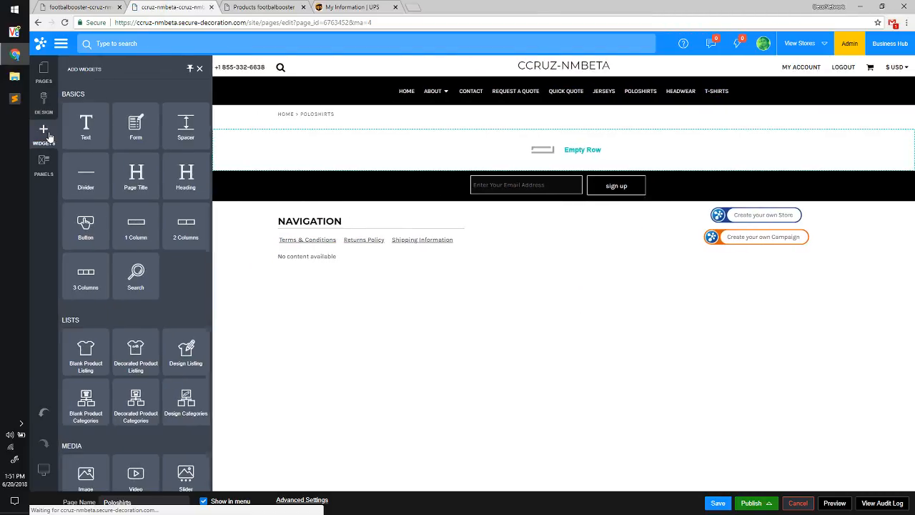
scroll(92, 306, down, 1)
drag(86, 333, 476, 149)
- Set the Poloshirts listing's panel title and category to Poloshirts with Category Products display, and confirm
click(270, 206)
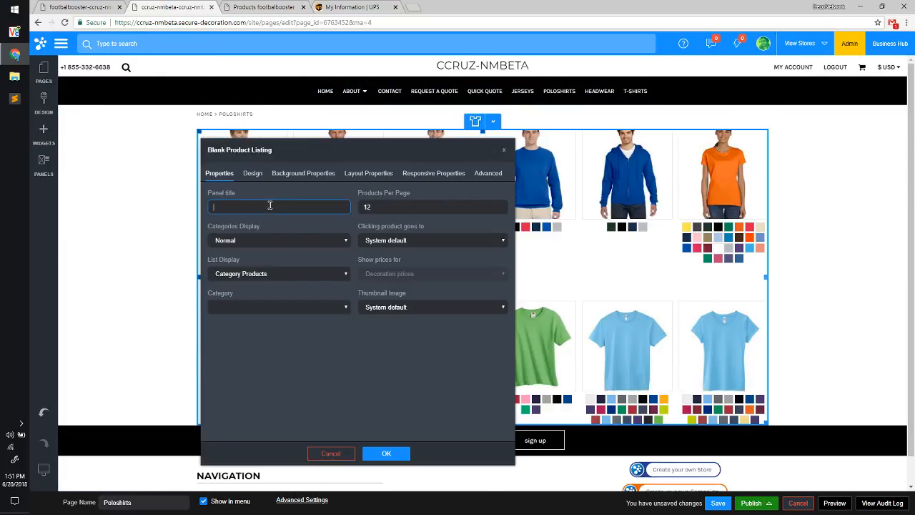
text(Poloshirts)
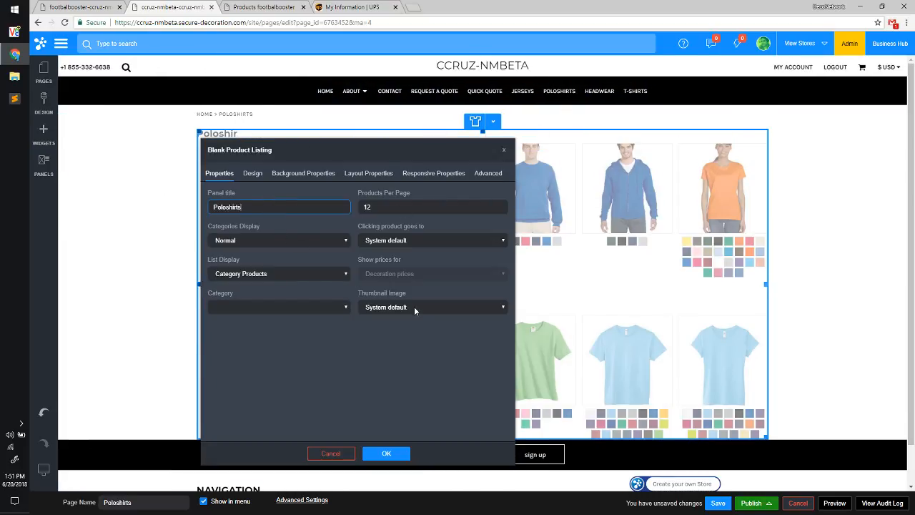
click(296, 273)
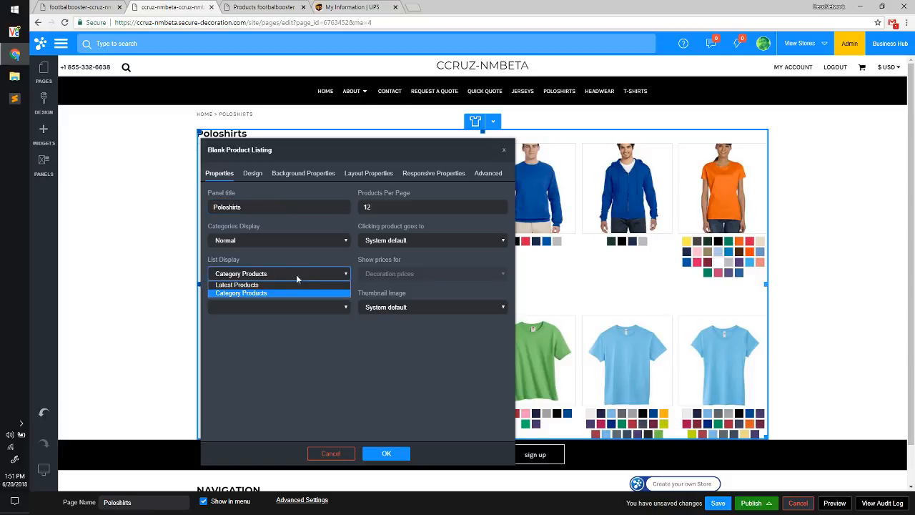
click(295, 278)
click(282, 307)
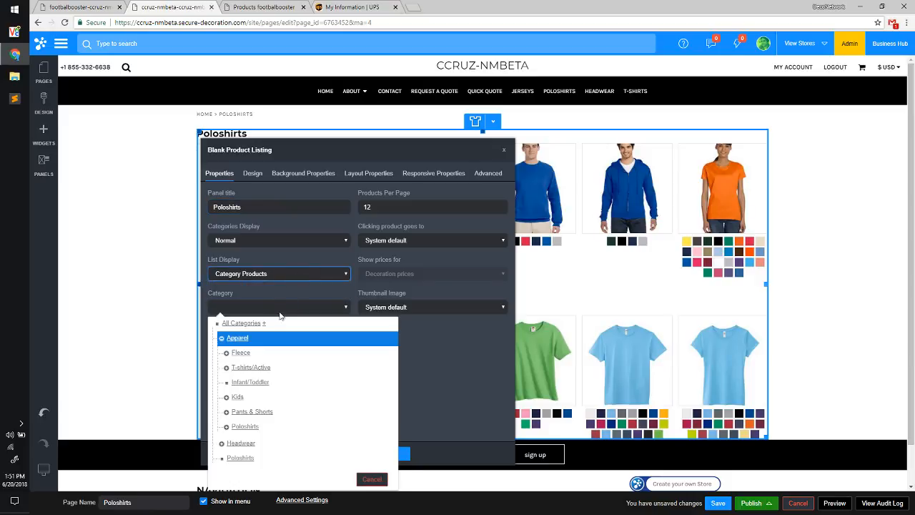
click(243, 457)
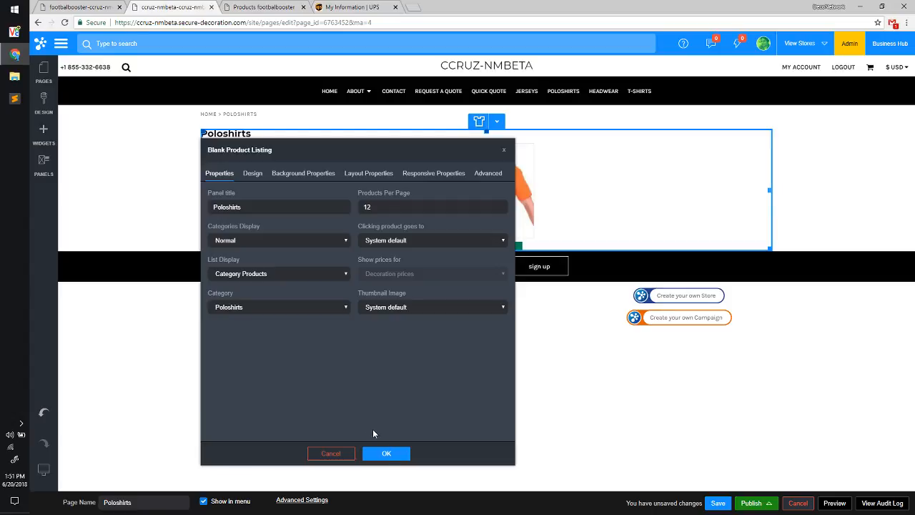
click(379, 454)
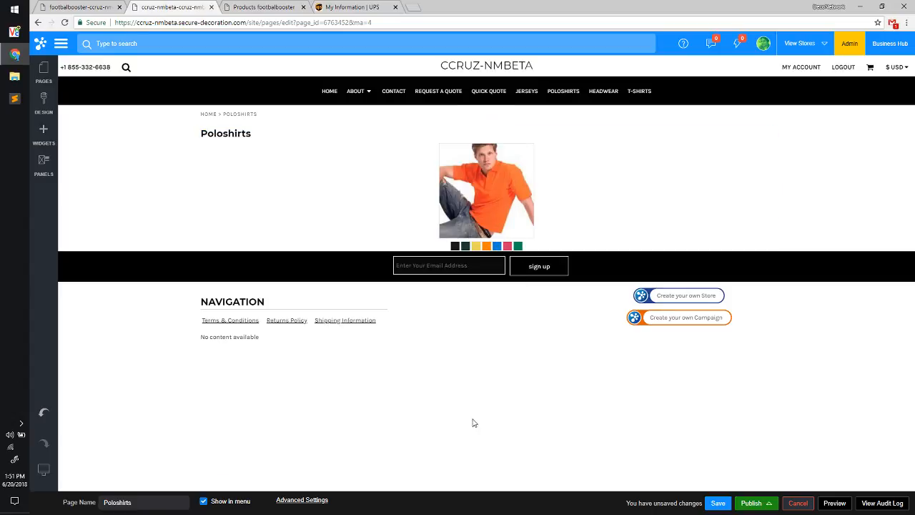
- Save the Poloshirts page and open the Jerseys page for editing
click(718, 503)
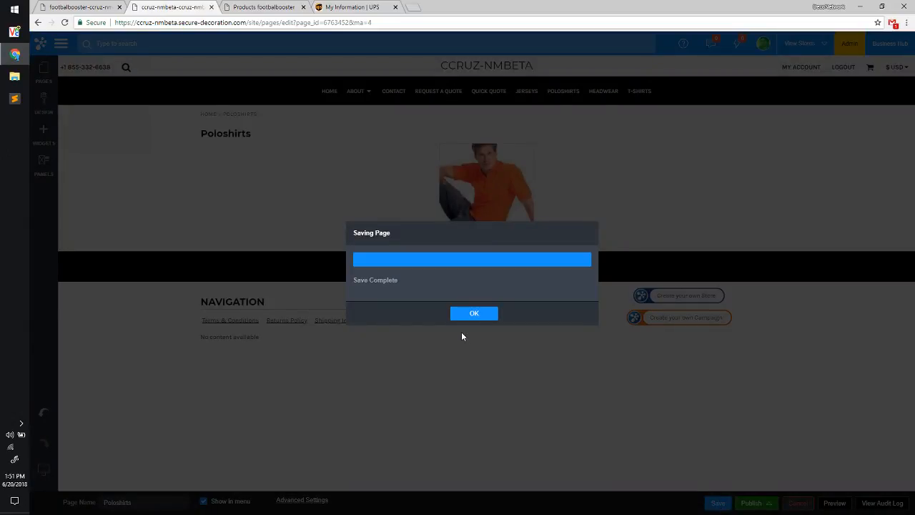
click(480, 316)
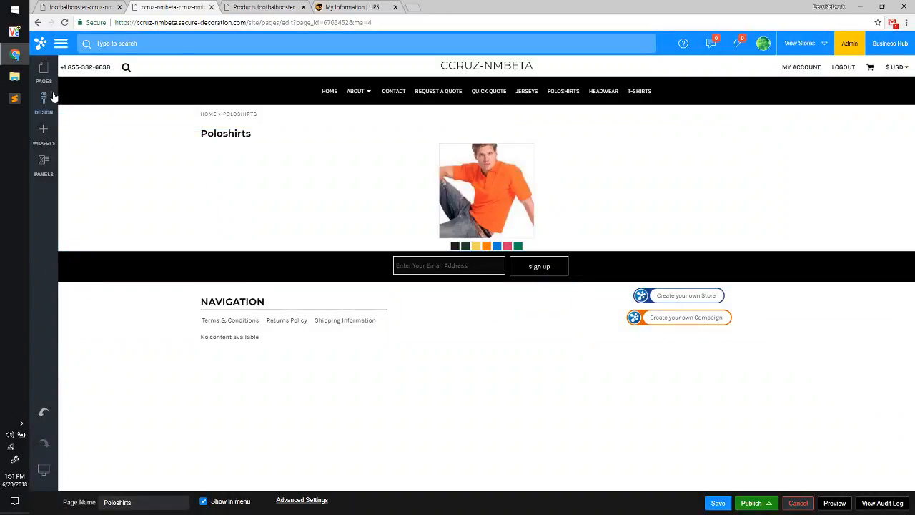
click(44, 75)
click(80, 284)
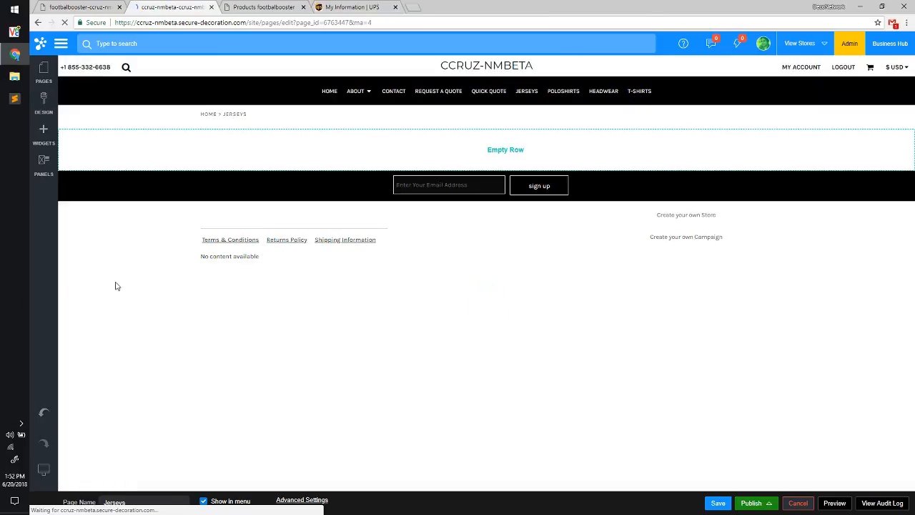
- Place a Blank Product Listing widget into the empty row of the Jerseys page
click(43, 133)
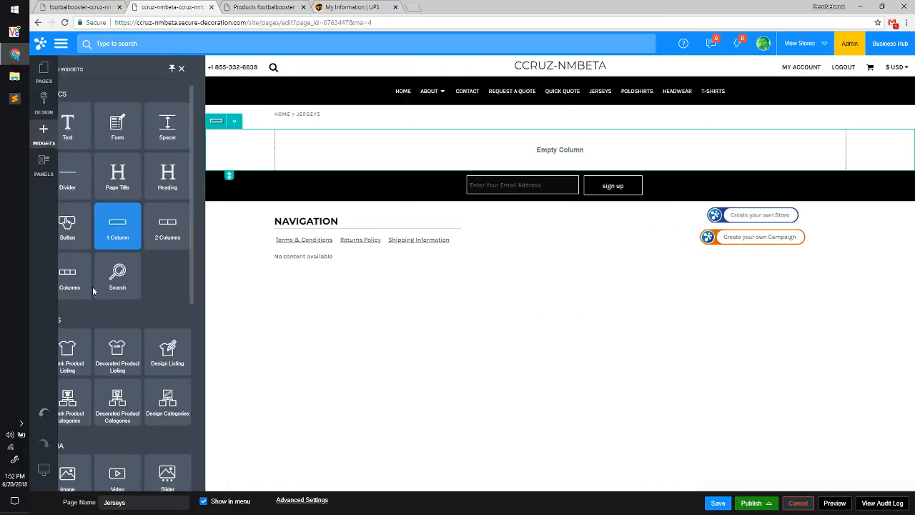
scroll(116, 236, down, 3)
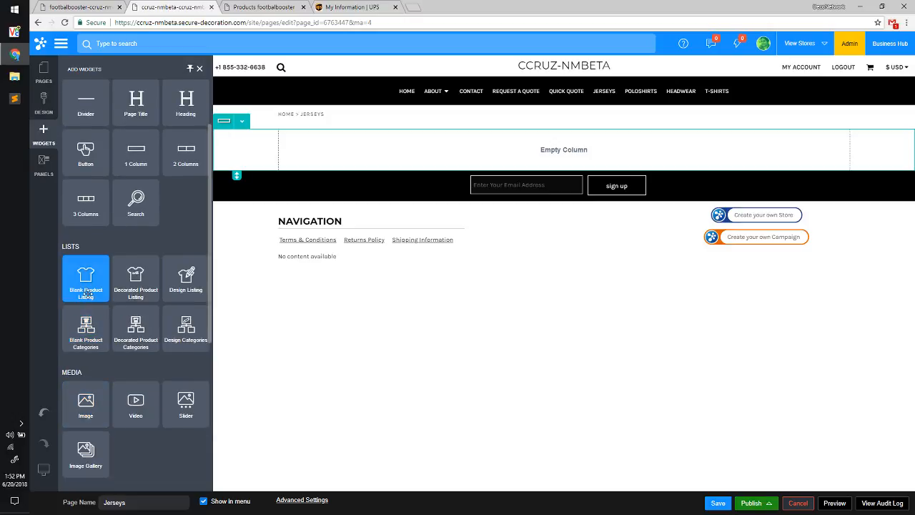
drag(86, 282, 385, 154)
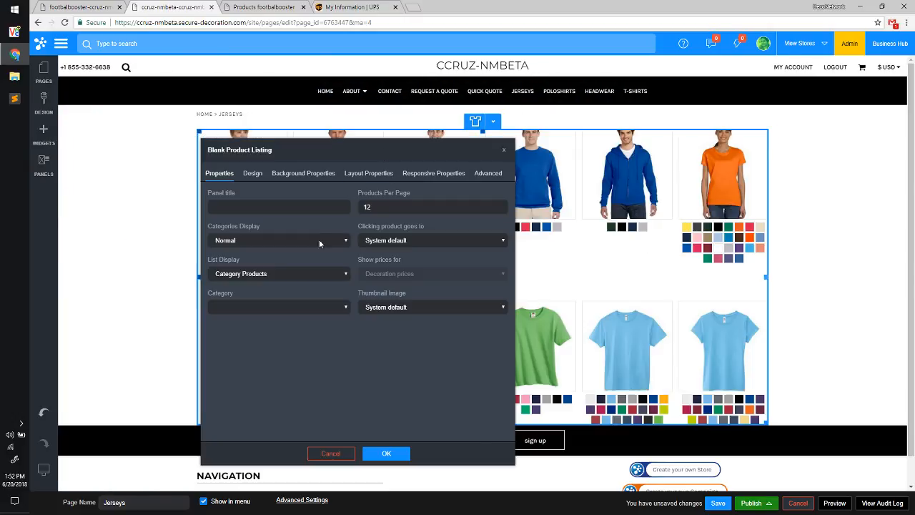
- Set the new listing's panel title to Jerseys
click(248, 206)
text(Jerseys)
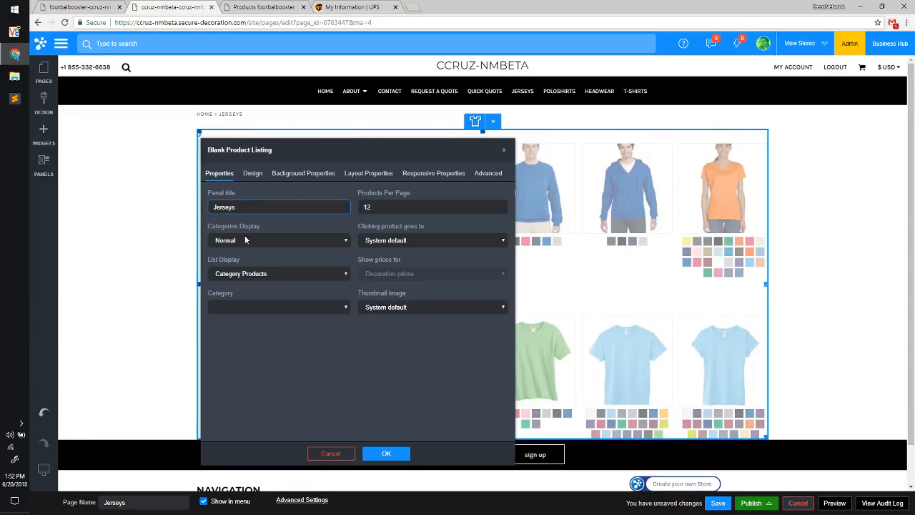
- Set the listing's category to Apparel > Fleece
click(264, 304)
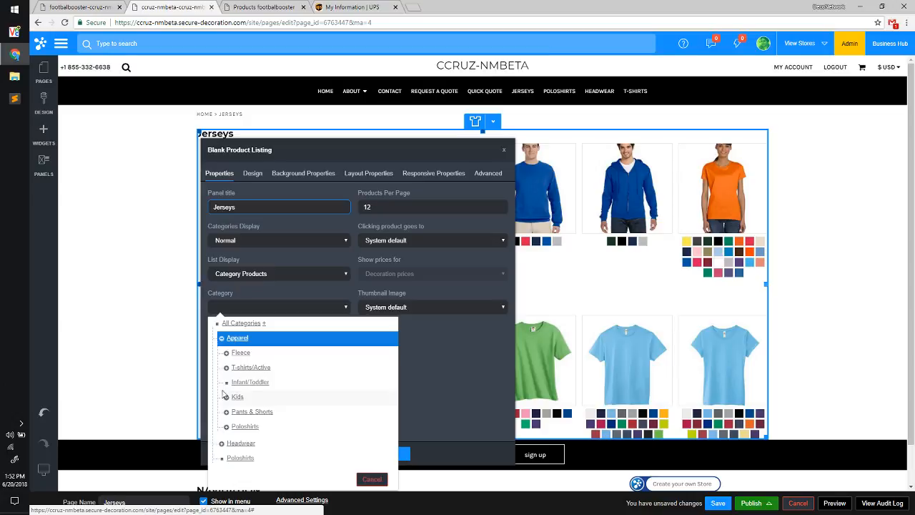
click(221, 339)
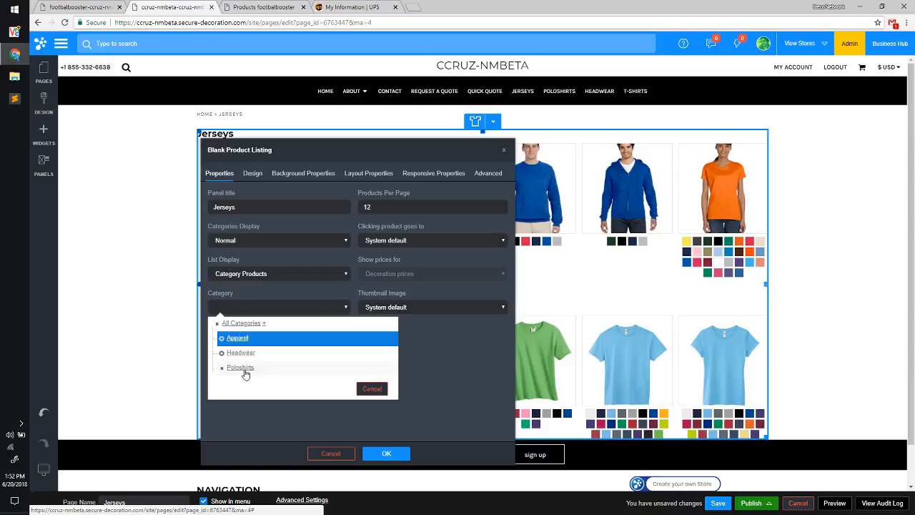
click(221, 339)
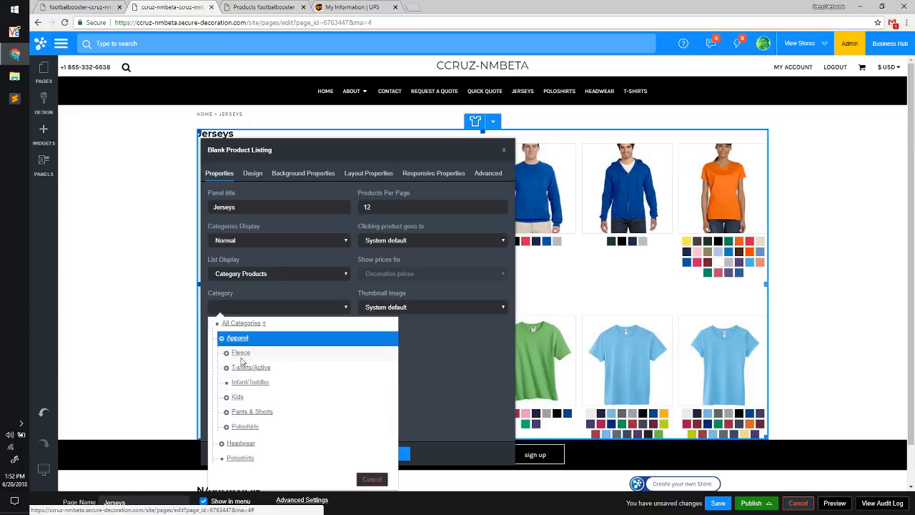
click(241, 359)
- Retitle the listing's panel Fleece, set 30 products per page, and confirm the listing
click(262, 207)
key(ctrl+a)
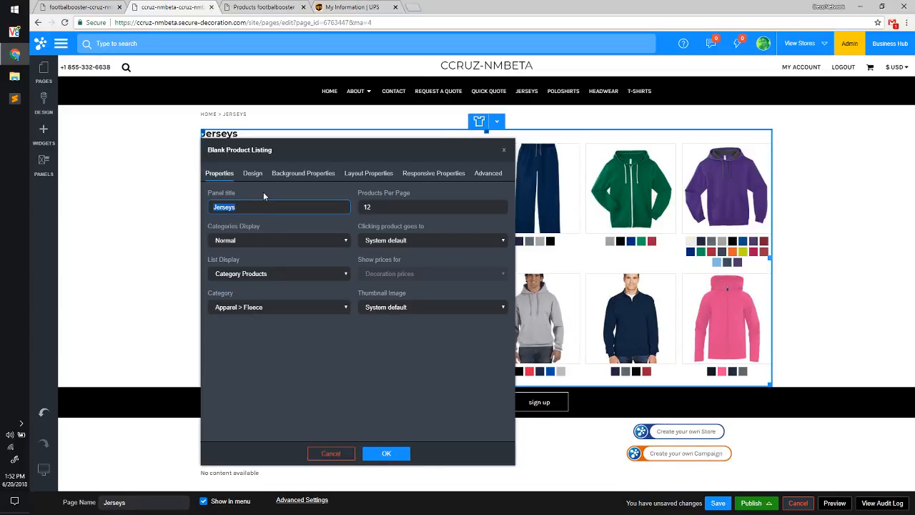
text(Fleece)
double_click(383, 205)
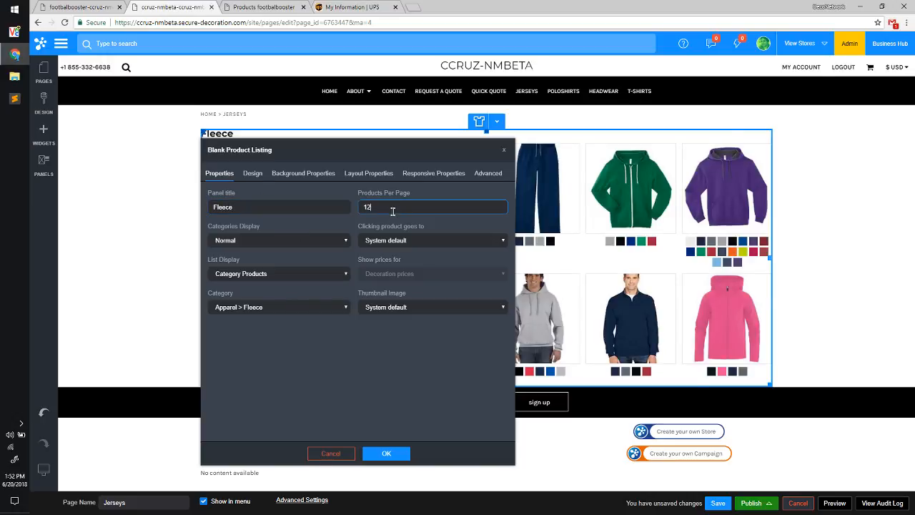
key(Tab)
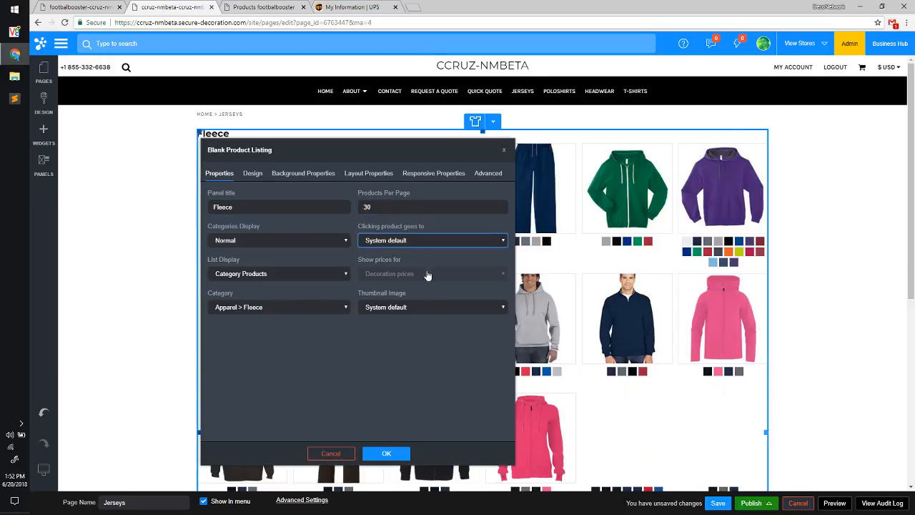
click(384, 455)
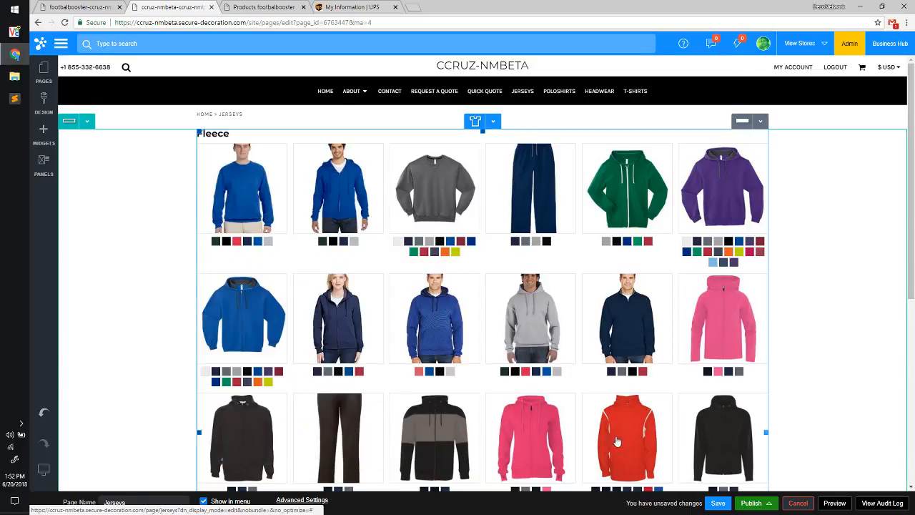
- Rename the page Fleece and save it
double_click(147, 502)
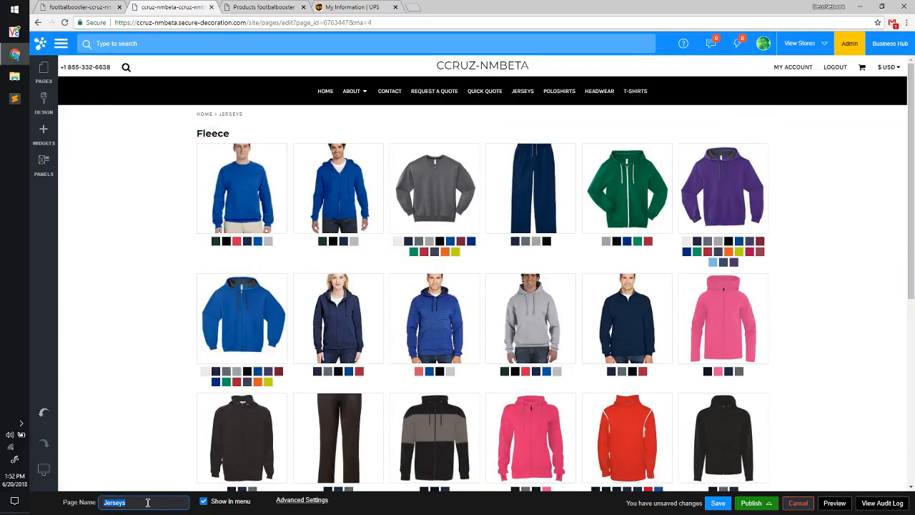
text(Fleece)
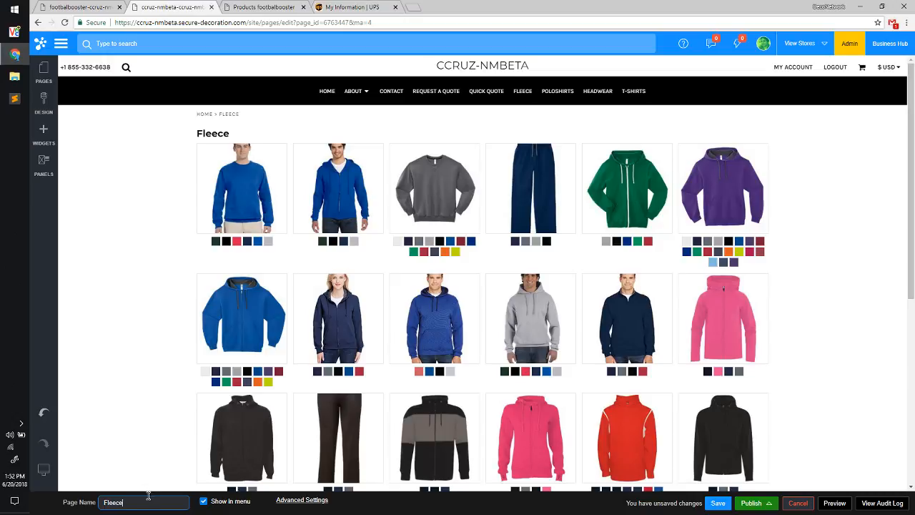
click(717, 503)
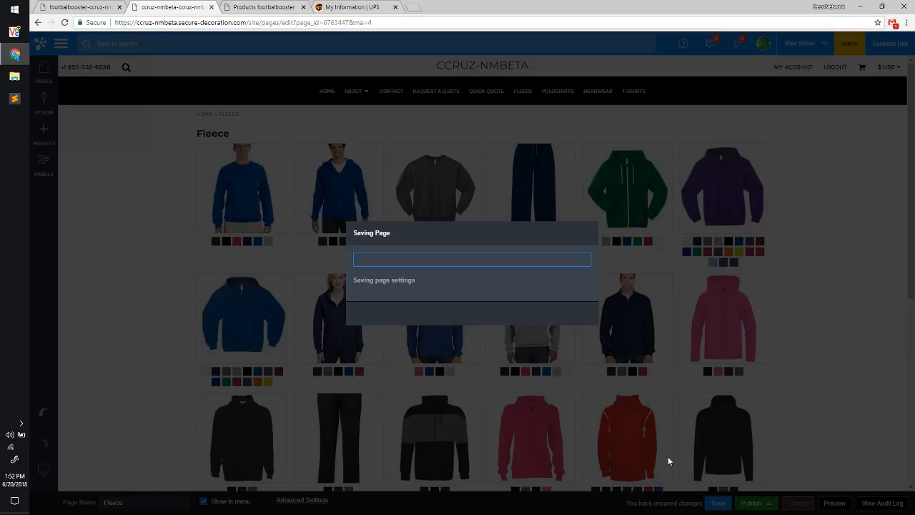
click(485, 315)
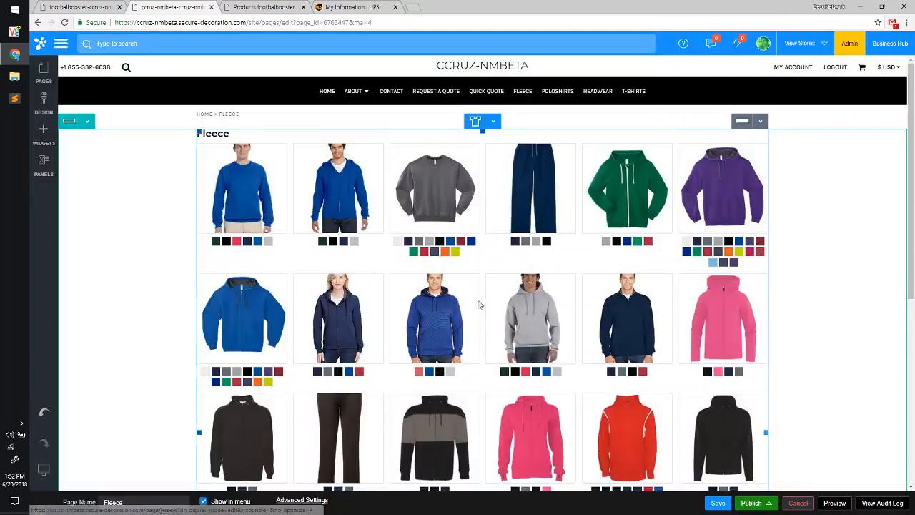
- Reorder the pages so T-Shirts, Fleece, Poloshirts and Headwear follow Home, and save
click(44, 75)
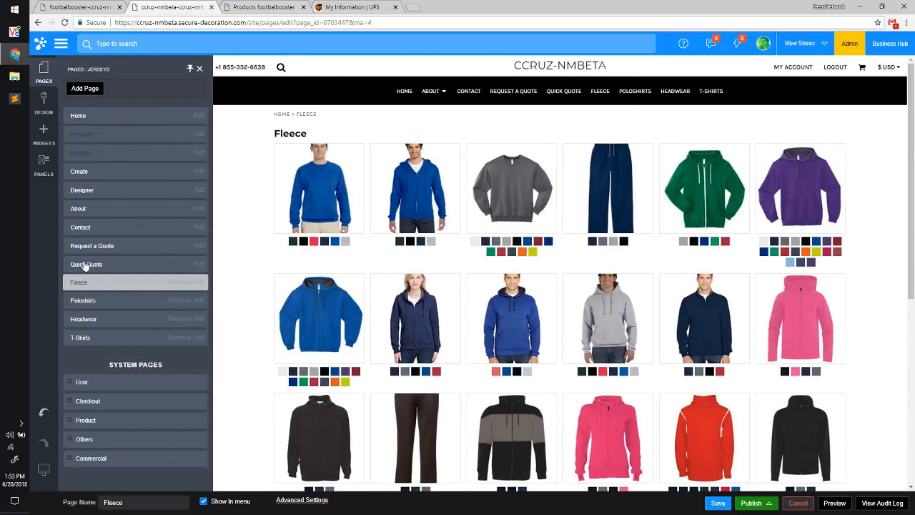
drag(78, 344, 98, 139)
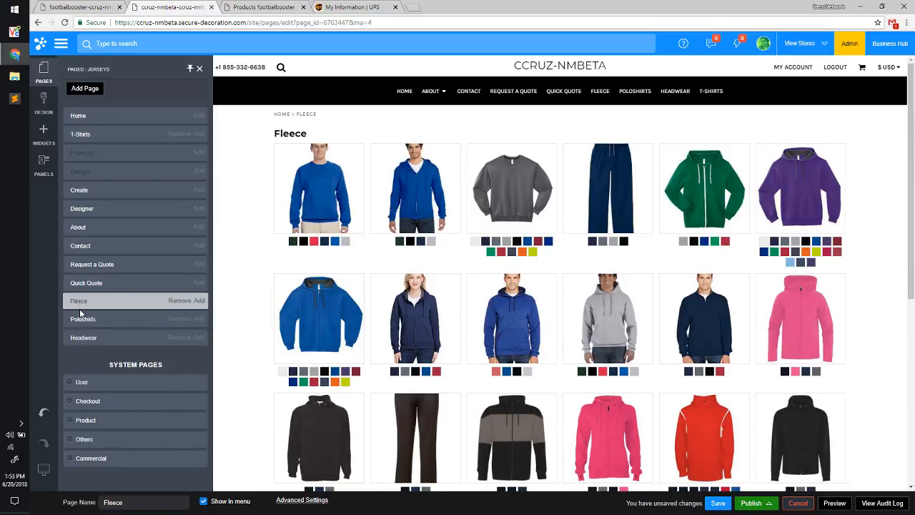
drag(81, 304, 100, 143)
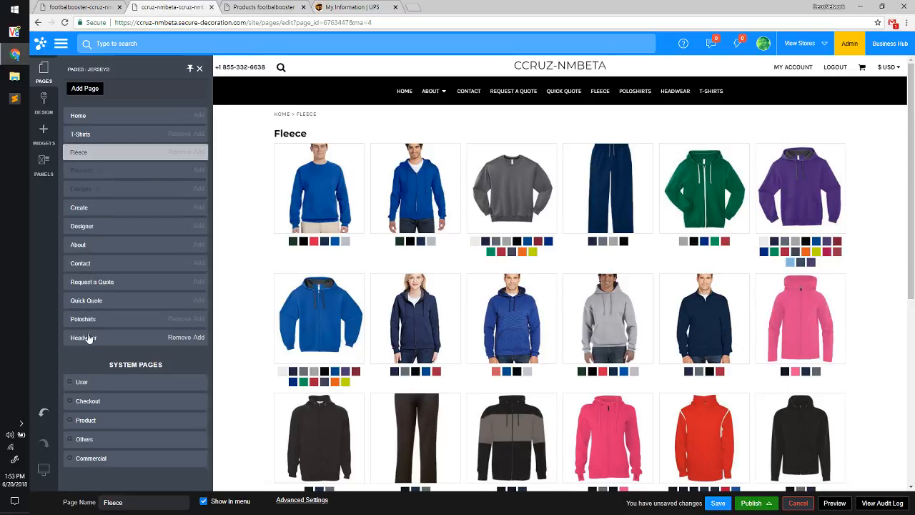
drag(85, 321, 99, 163)
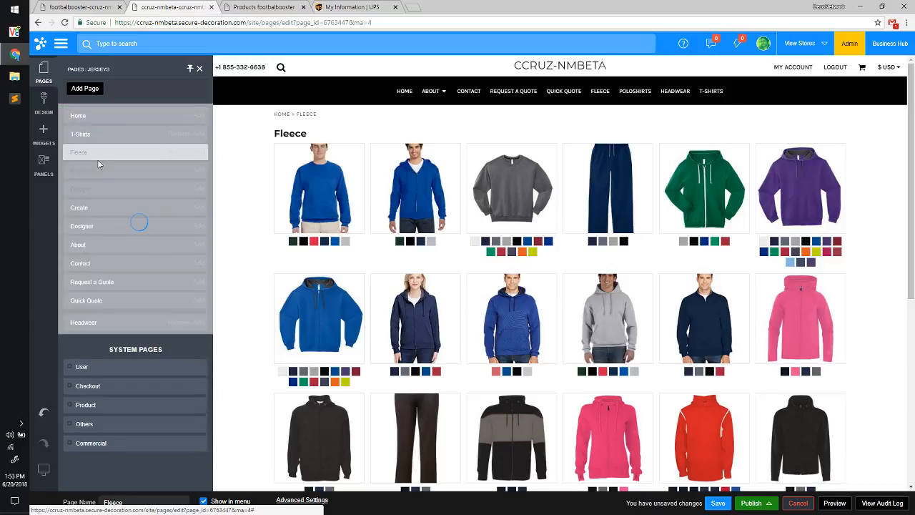
drag(84, 342, 108, 186)
drag(106, 184, 111, 185)
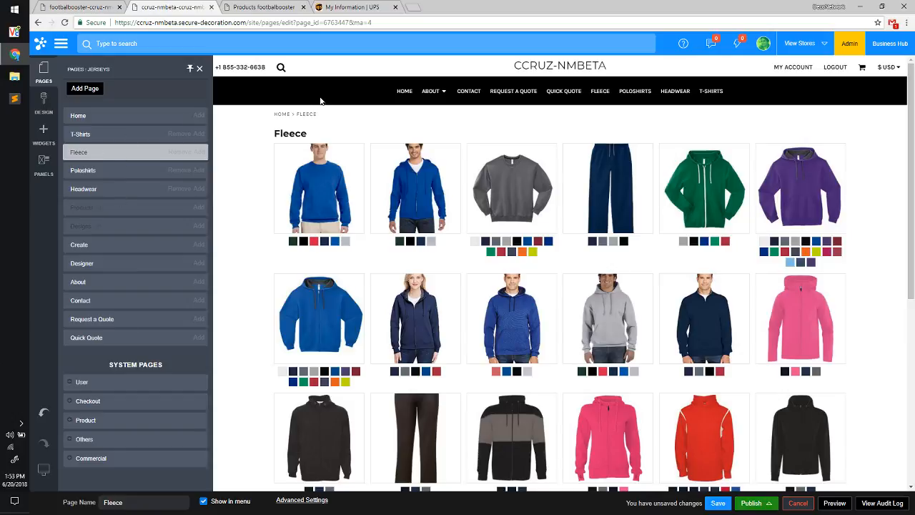
click(719, 507)
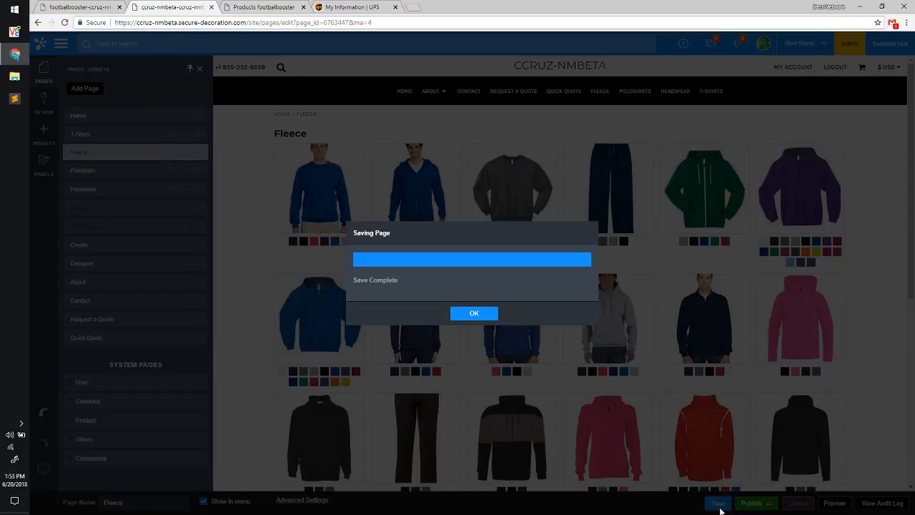
- Close the save confirmation and publish the website
click(481, 316)
click(752, 503)
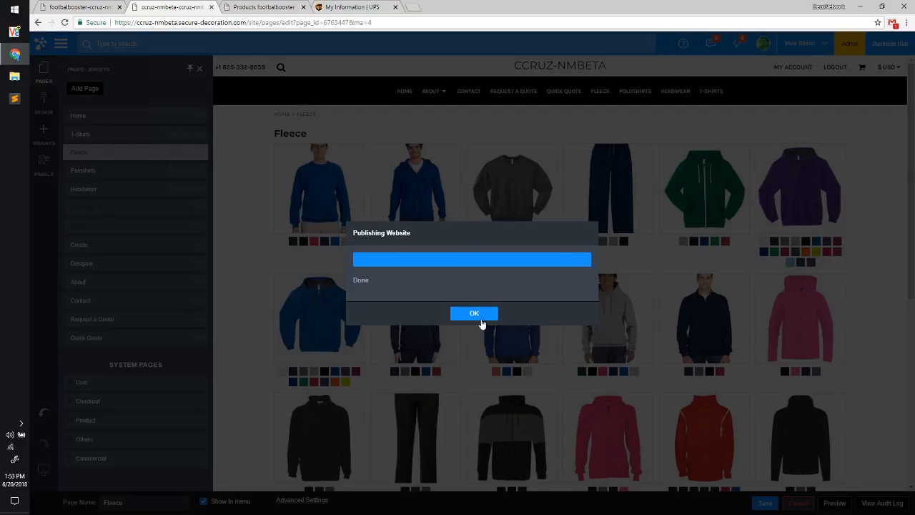
click(481, 320)
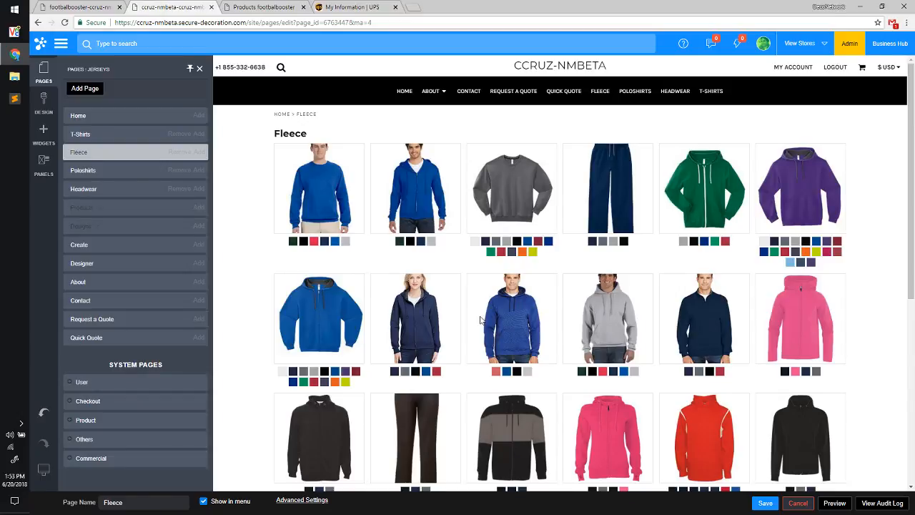
- Preview the site, switch to the live storefront address, and open its Headwear page to check the navigation
click(822, 503)
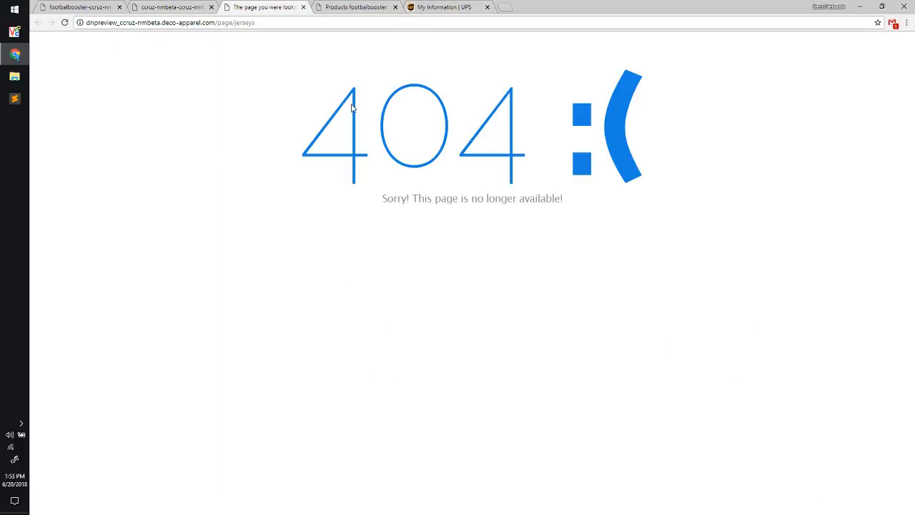
double_click(261, 22)
key(BackSpace)
key(BackSpace)
key(BackSpace)
key(BackSpace)
key(BackSpace)
key(BackSpace)
key(BackSpace)
key(Return)
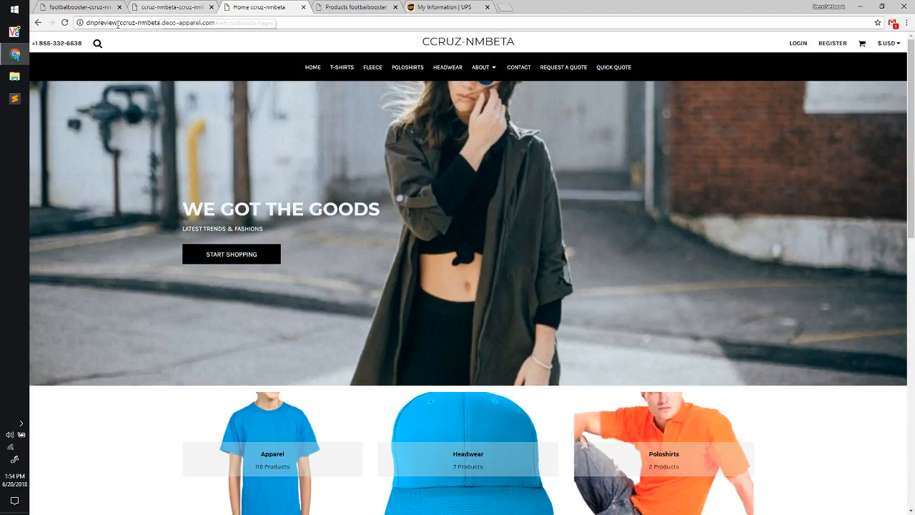
drag(118, 23, 86, 23)
key(BackSpace)
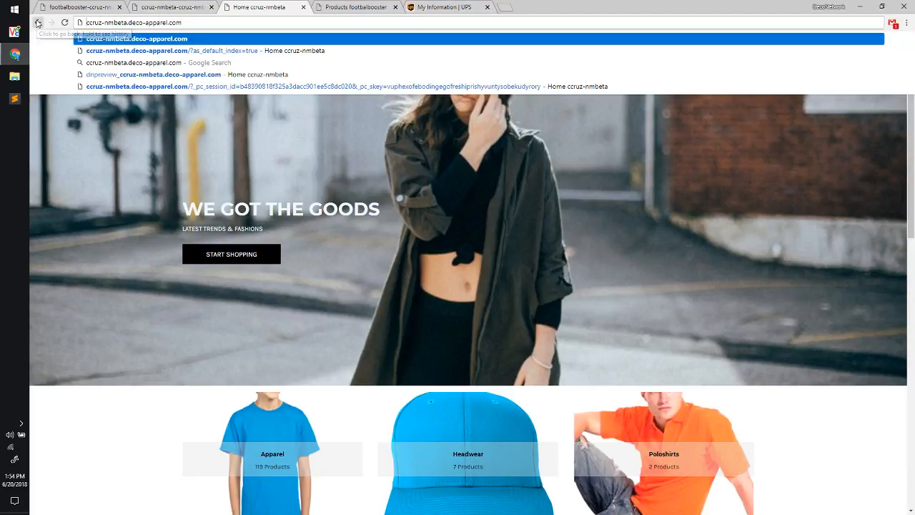
key(Return)
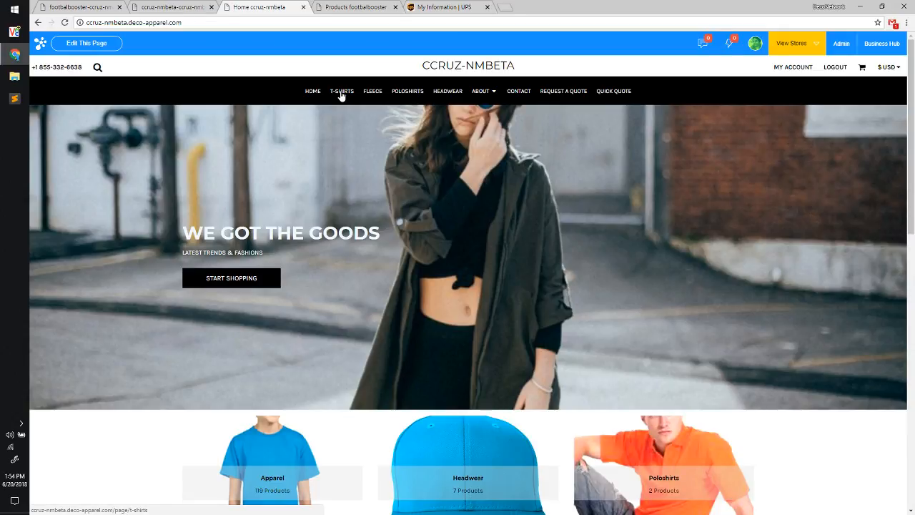
click(444, 94)
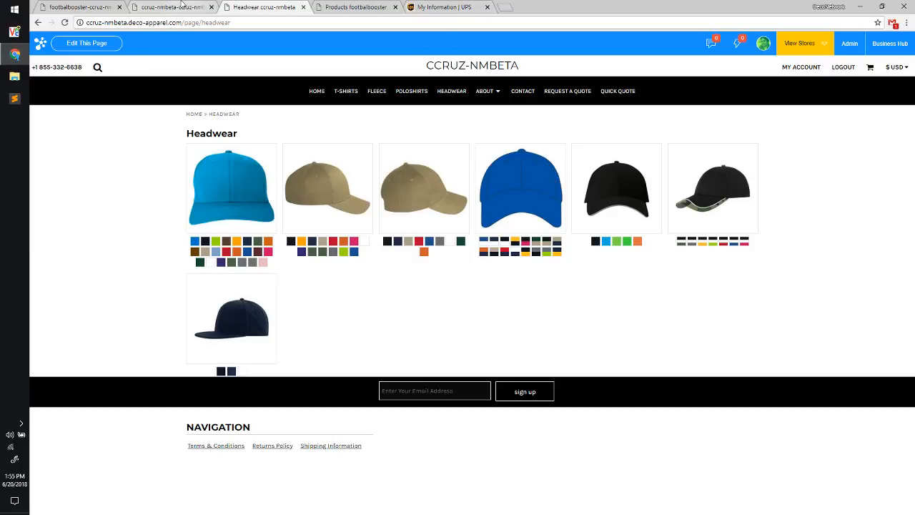
- Return to the site editor, open the Home page, and open the options of its Blank Product Categories widget
click(182, 6)
click(90, 6)
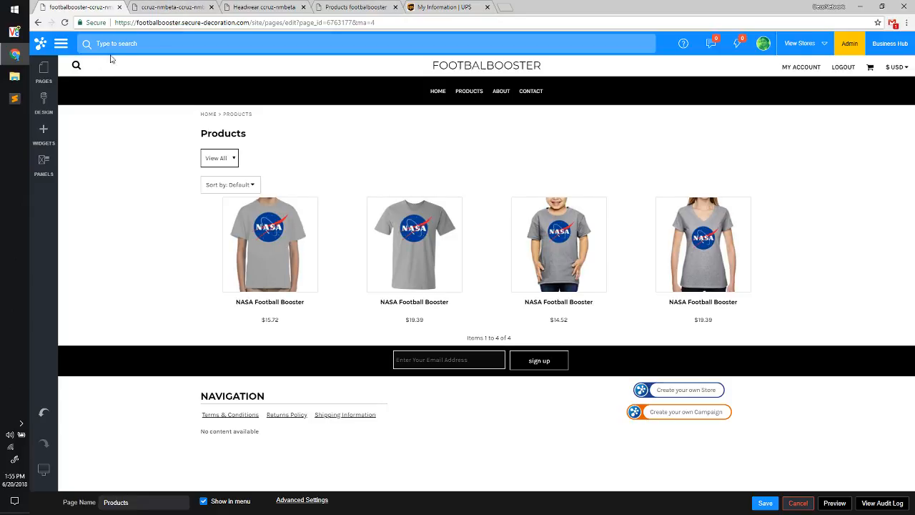
click(175, 7)
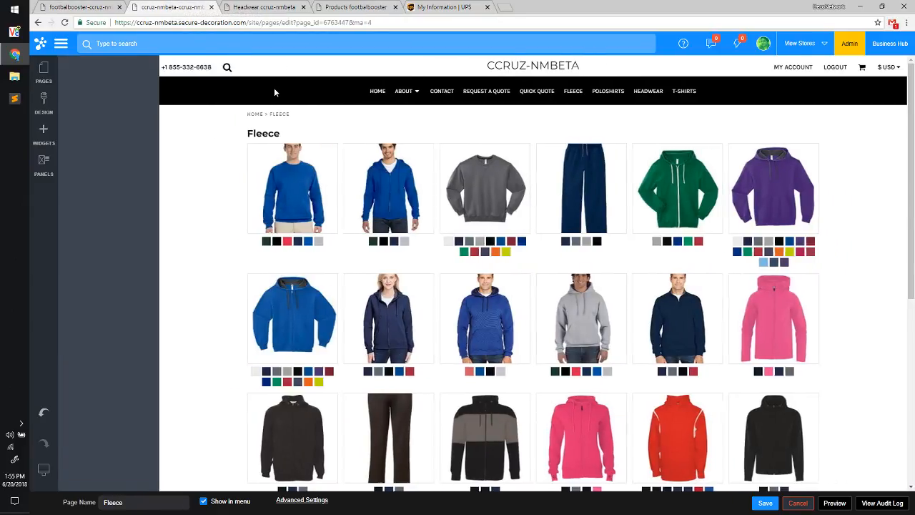
click(48, 76)
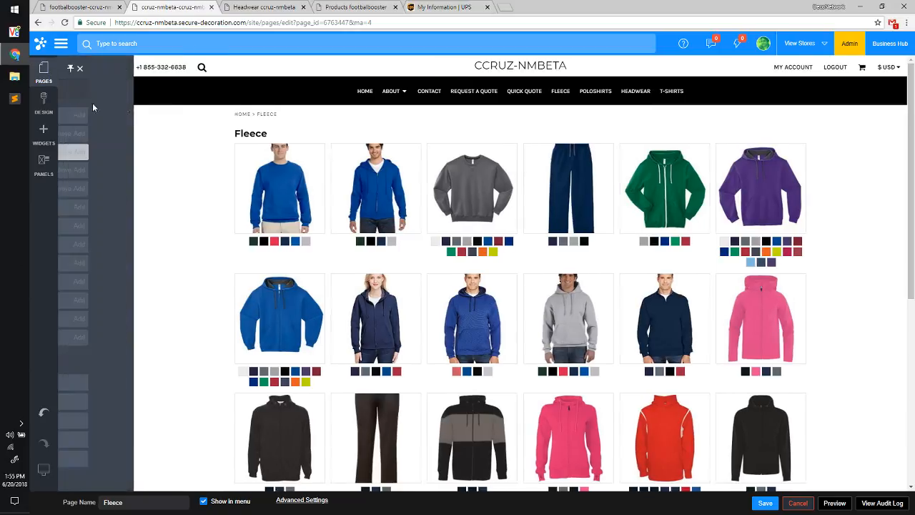
click(78, 116)
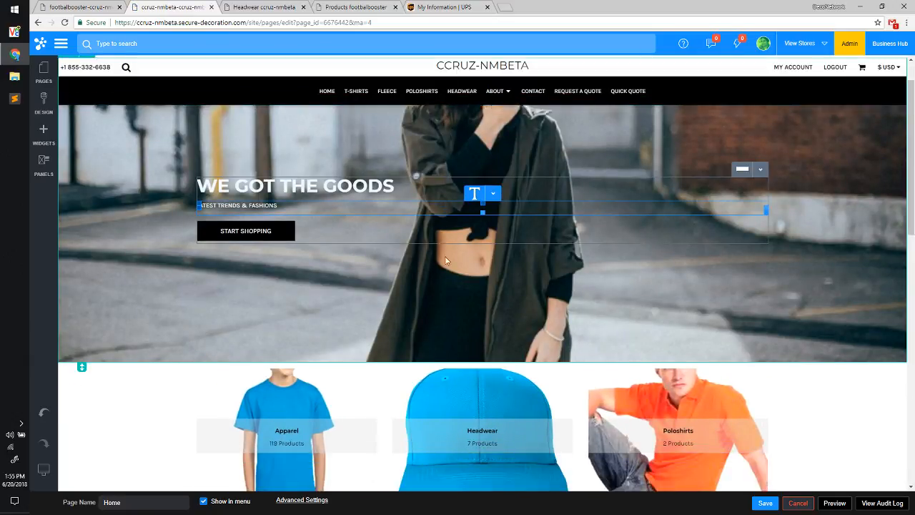
scroll(446, 260, down, 1)
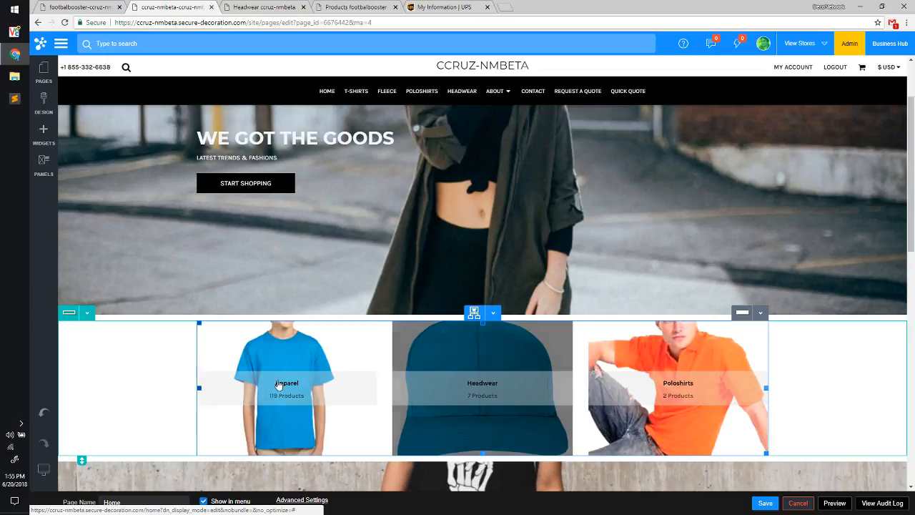
click(494, 314)
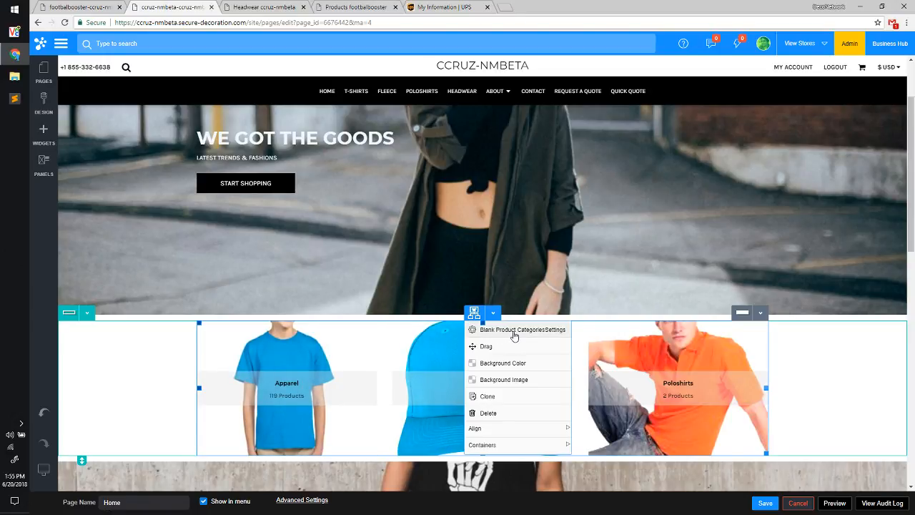